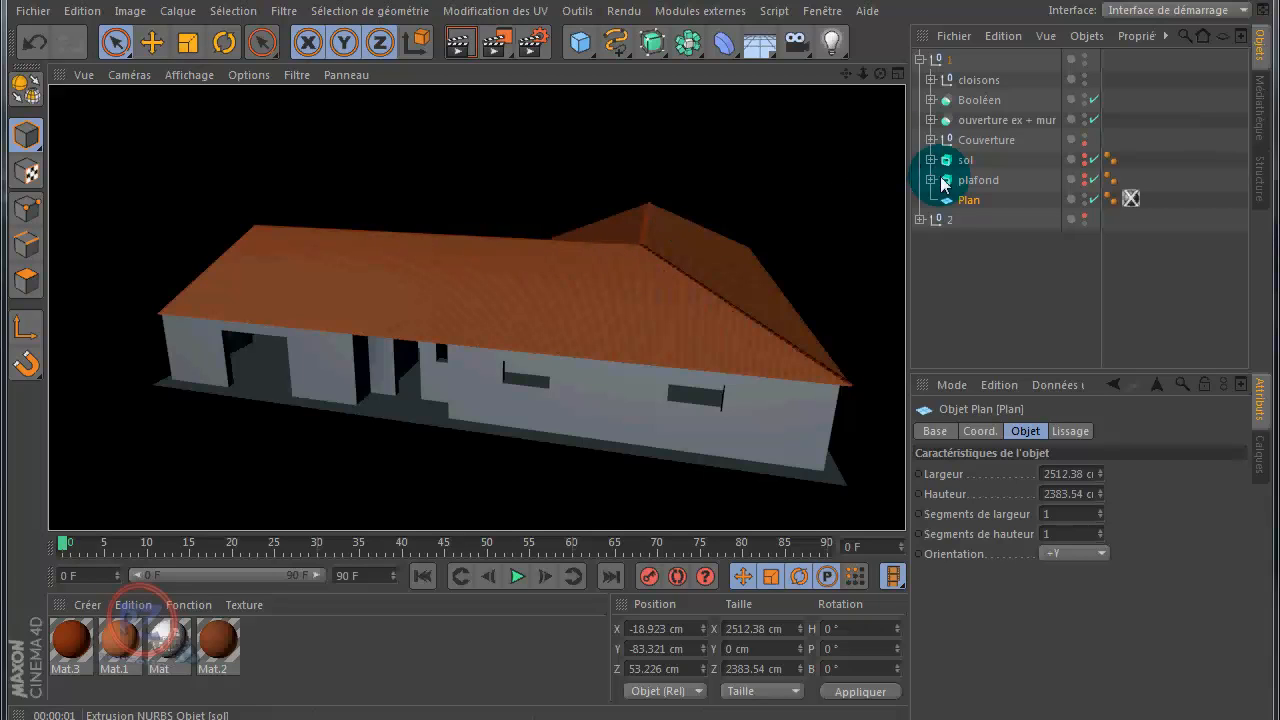
- Hide the Couverture roof of group 1 in the viewport and inspect the exposed walls and window openings
click(951, 61)
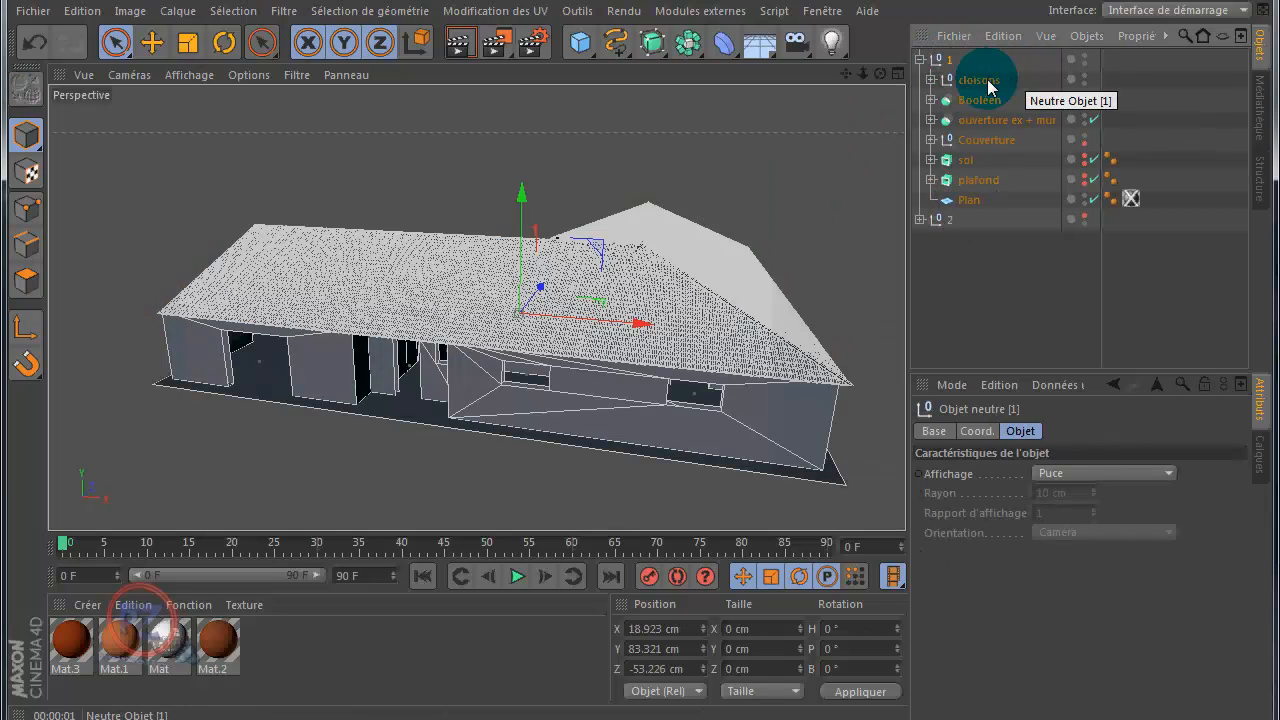
click(1085, 139)
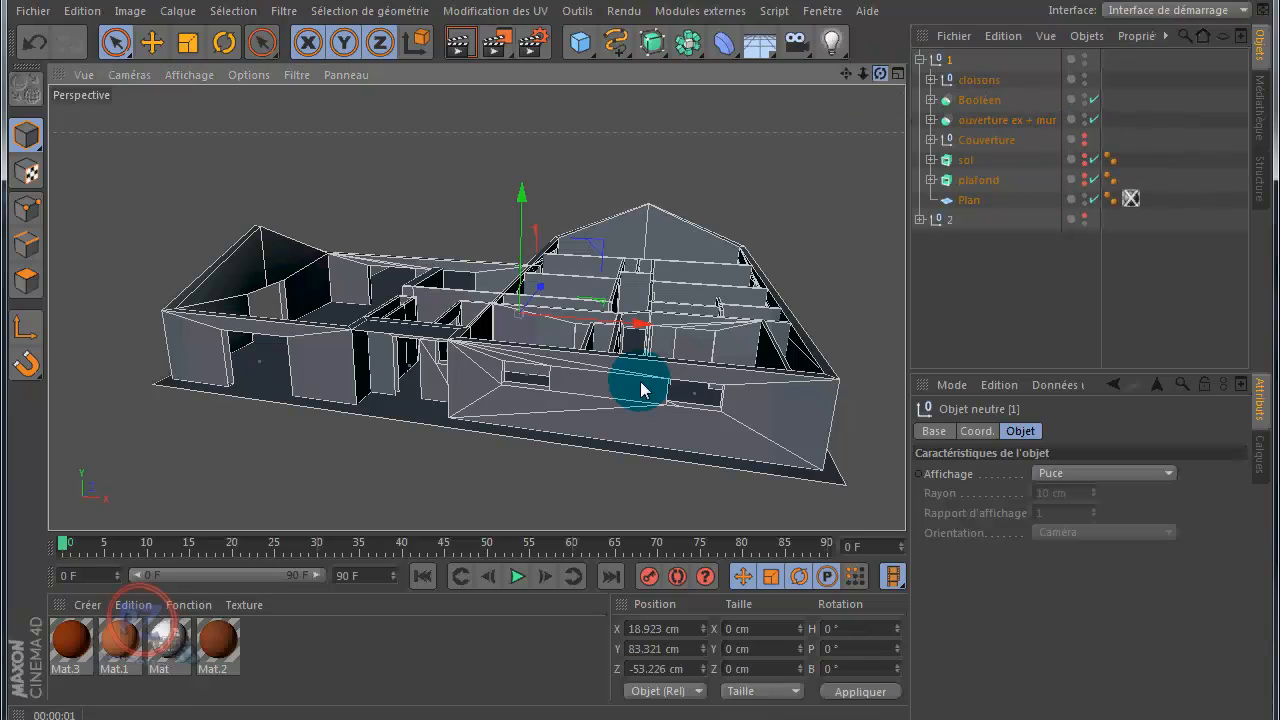
alt+drag(634, 386, 646, 383)
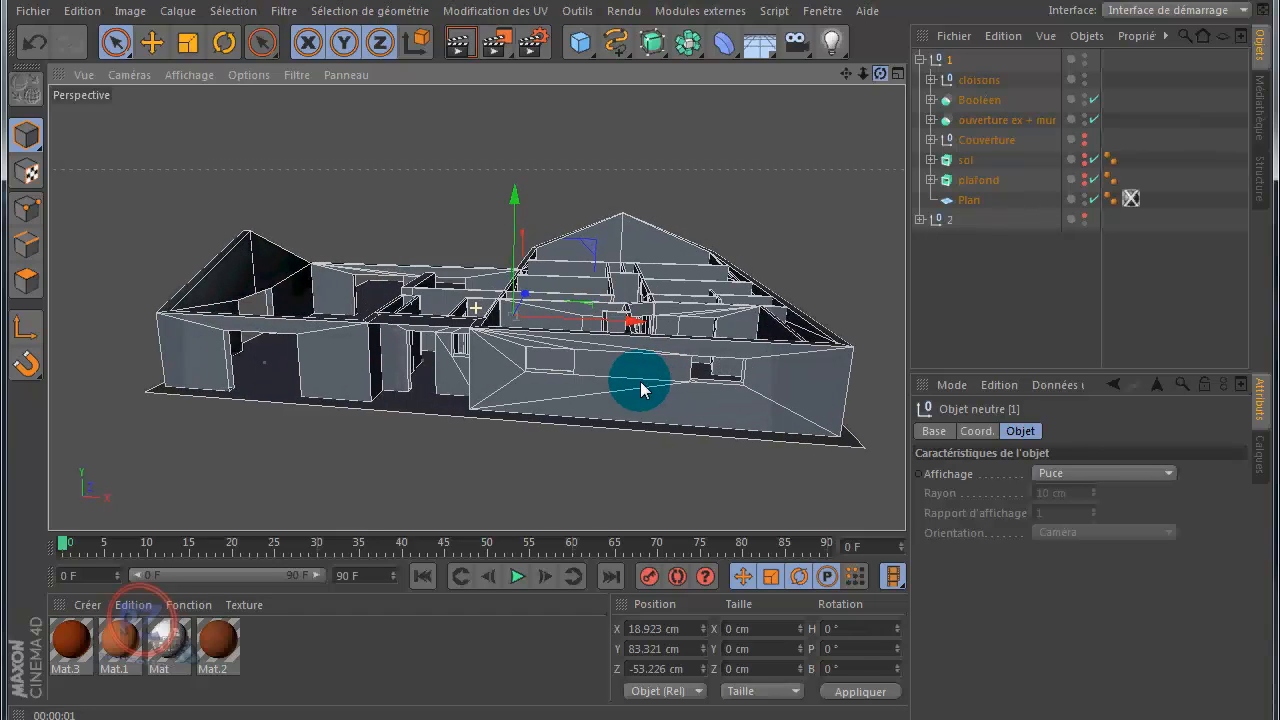
click(920, 59)
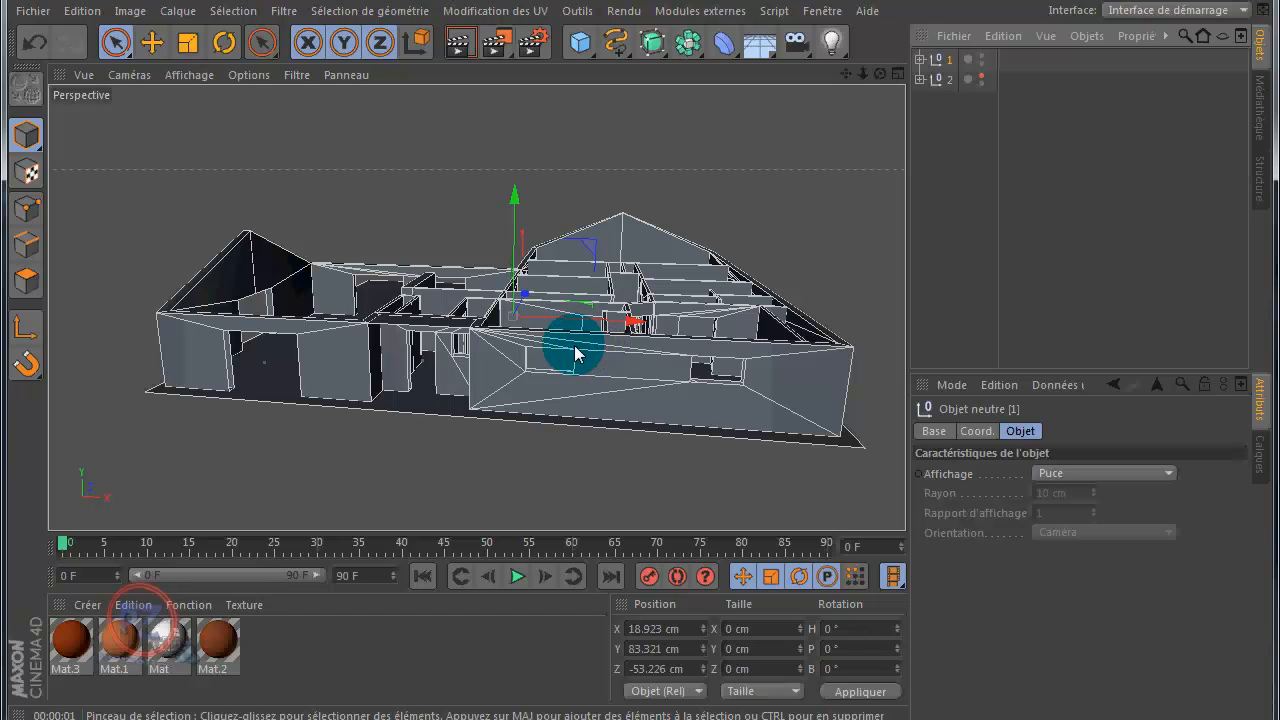
scroll(575, 352, up, 5)
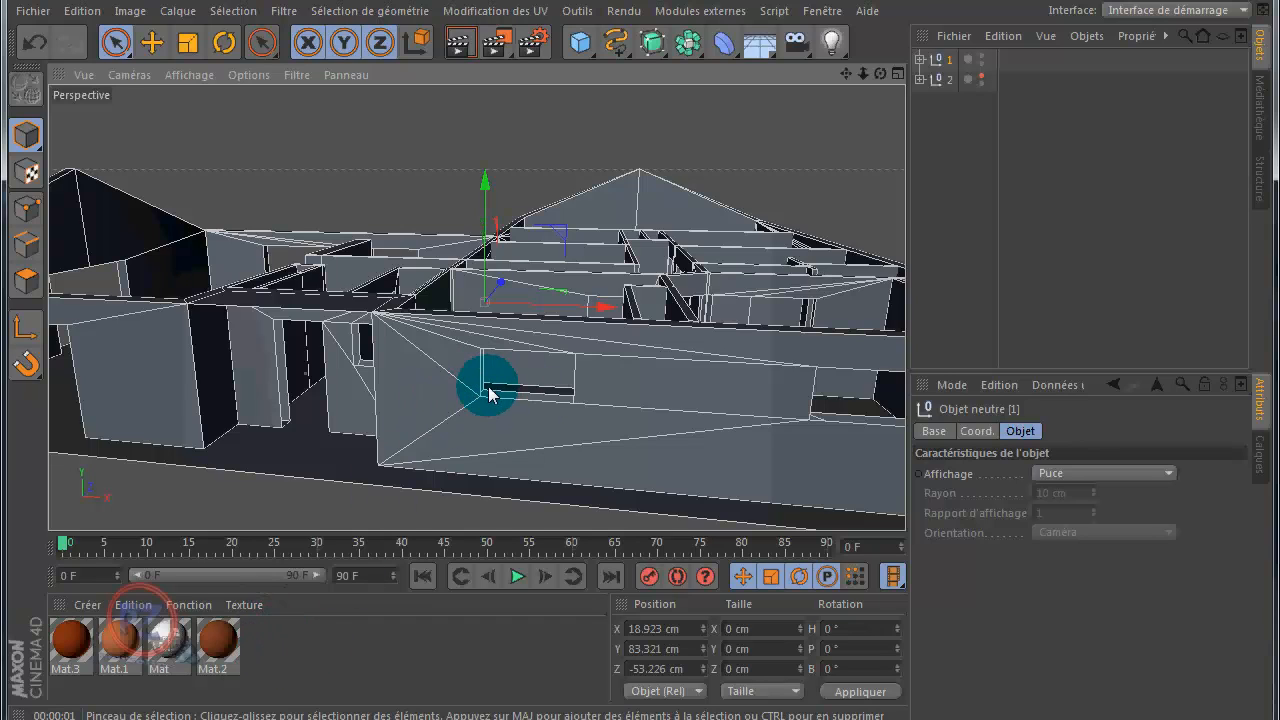
scroll(398, 200, down, 3)
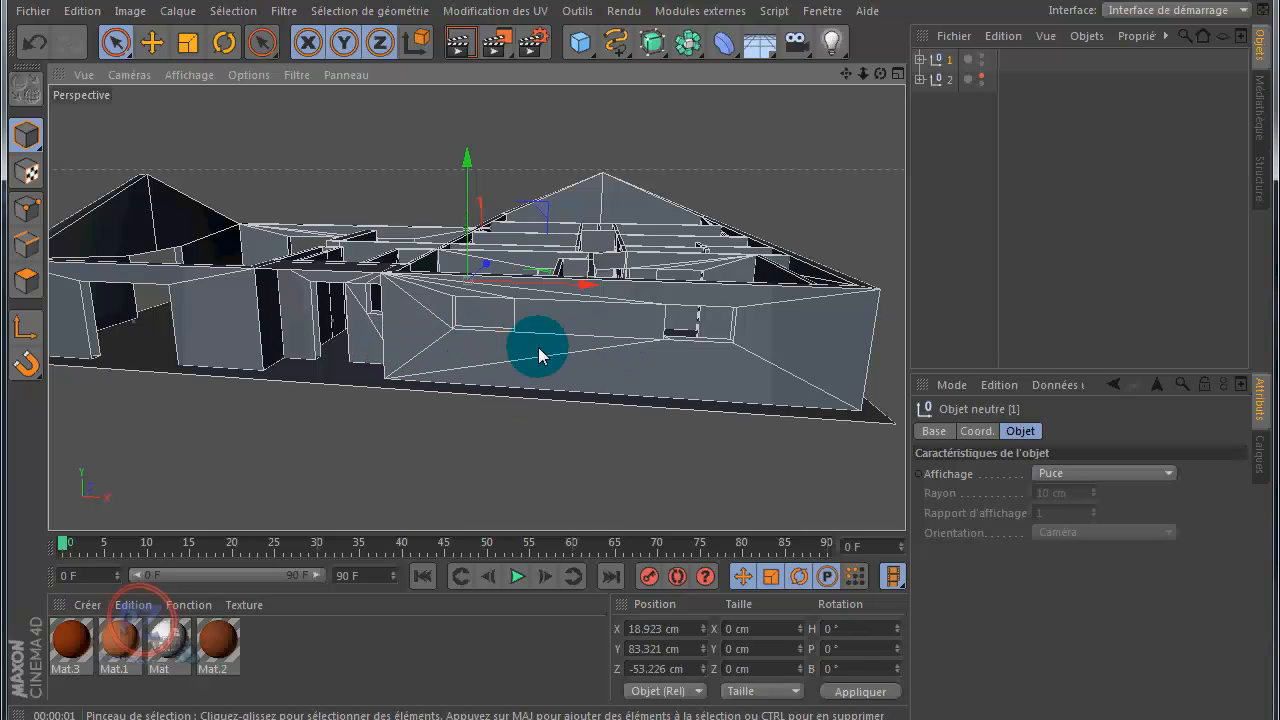
scroll(544, 343, down, 1)
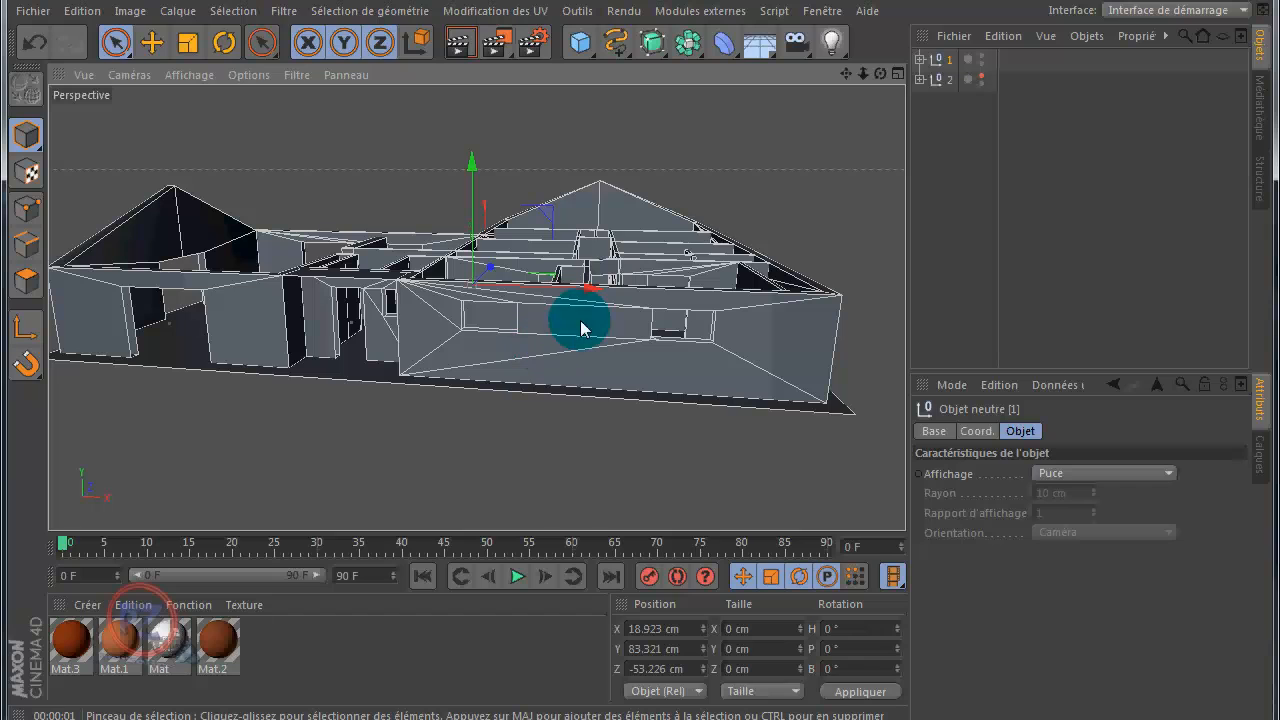
- Hide group 1, show group 2 in the viewport, and select its mur wall object
double_click(982, 55)
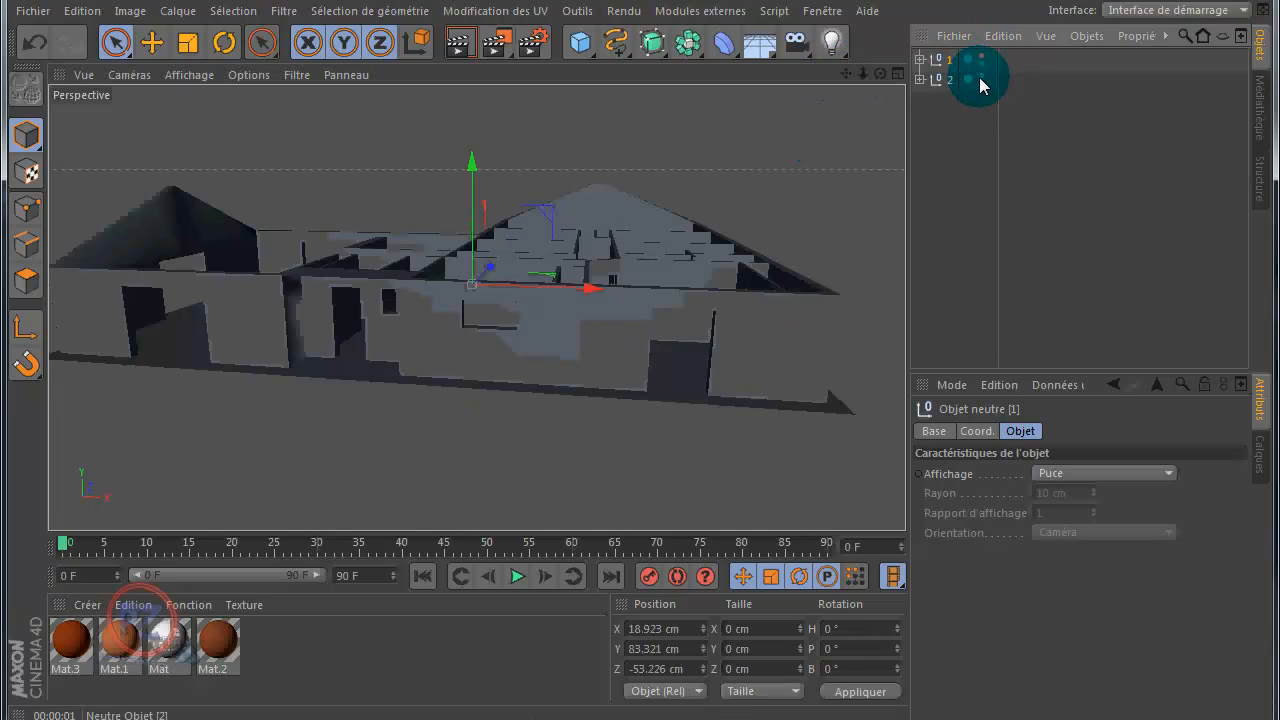
click(942, 80)
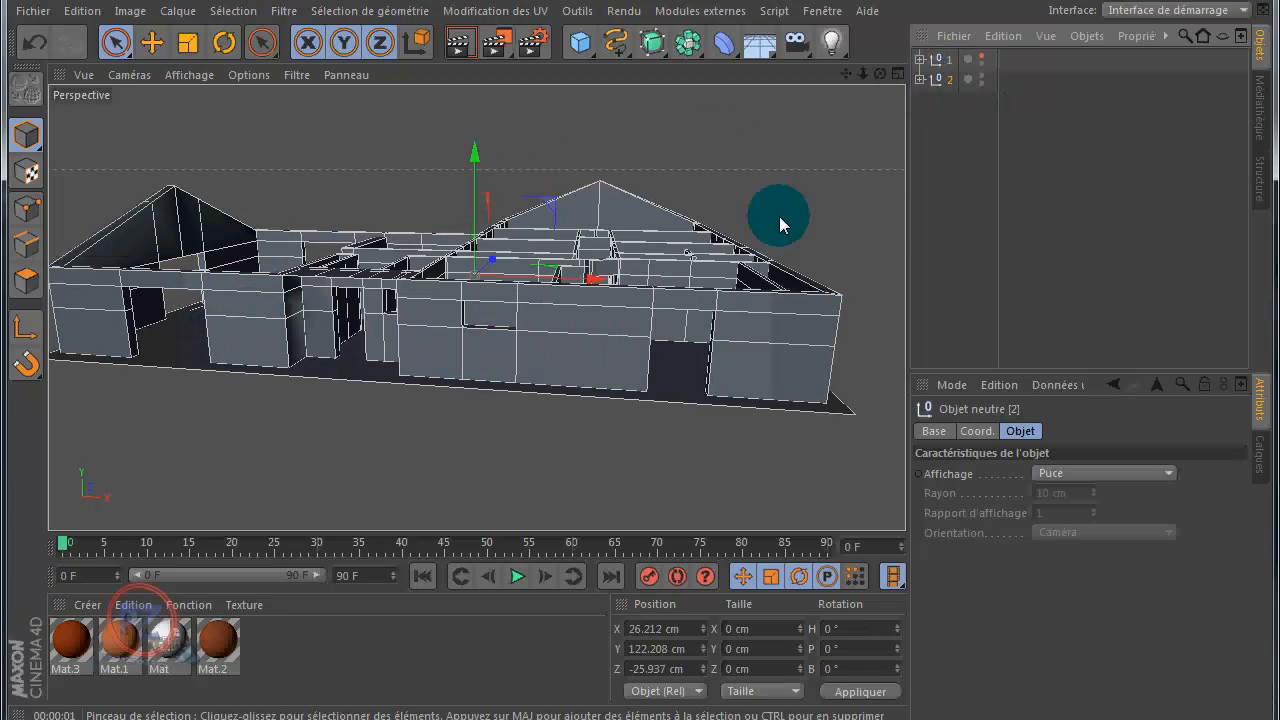
click(920, 80)
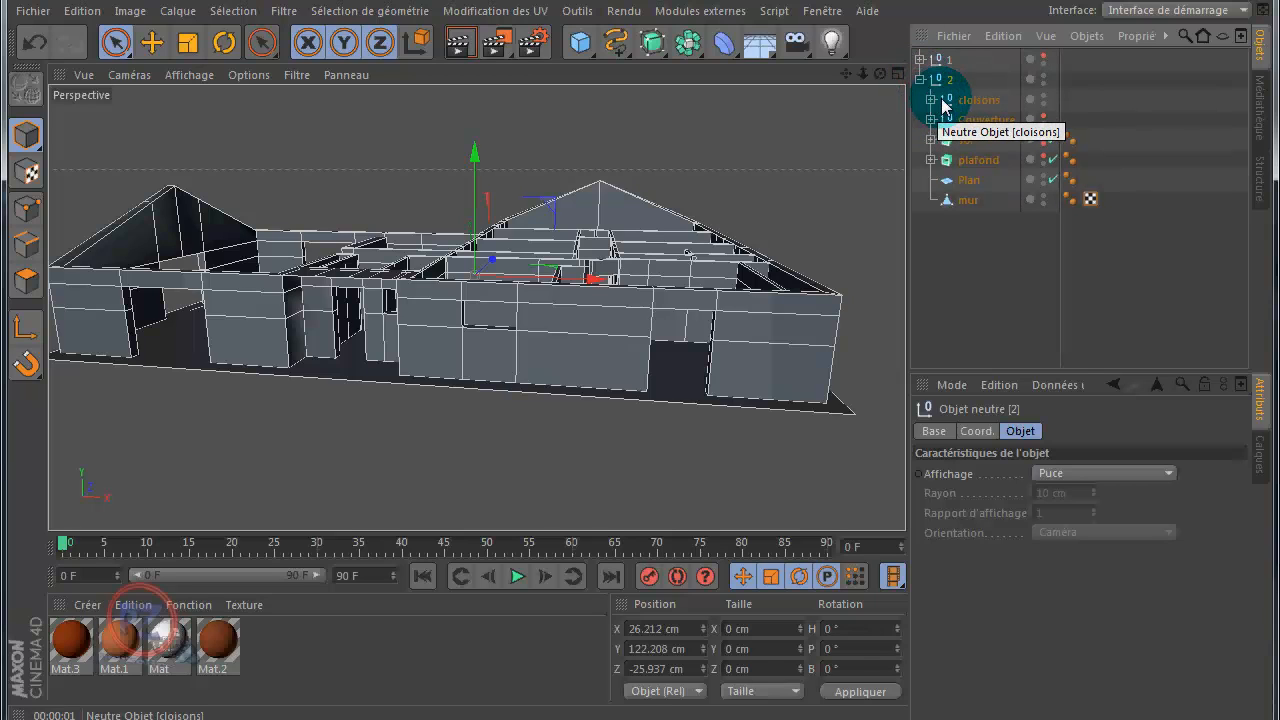
click(966, 200)
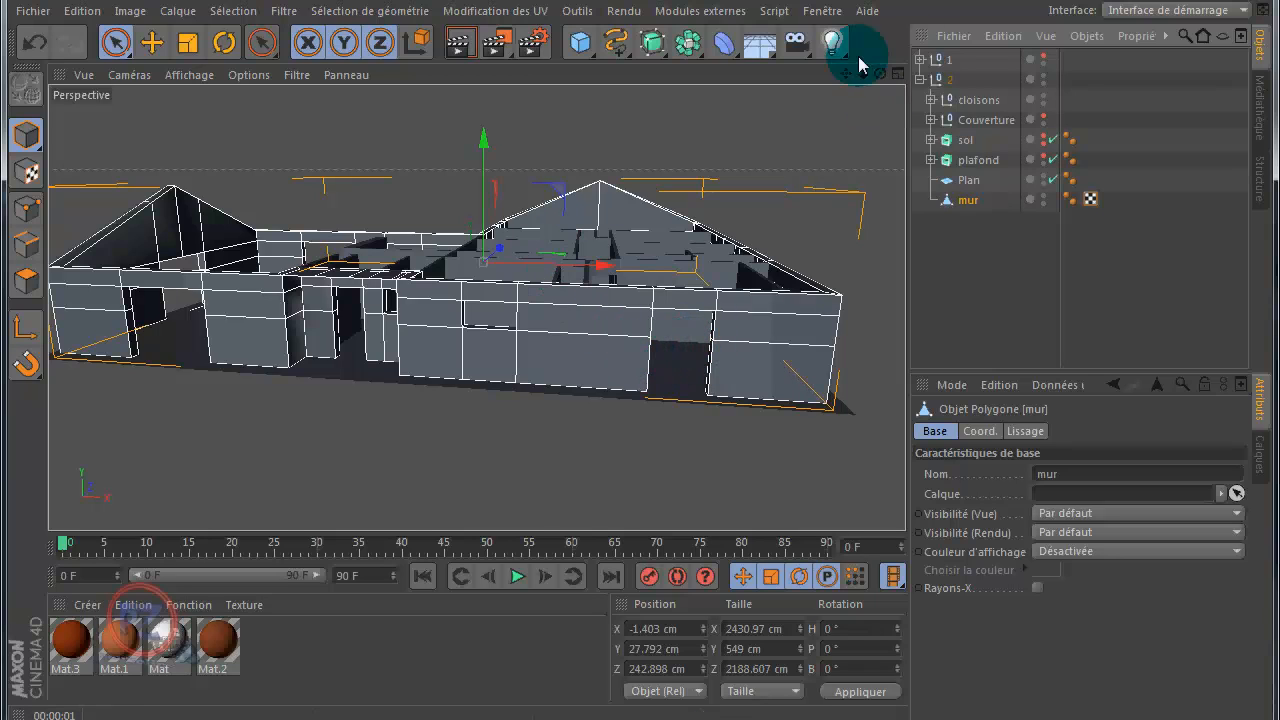
- Add a cube and move it to the front wall at about X 487, Y 120, Z -1074 cm
click(581, 42)
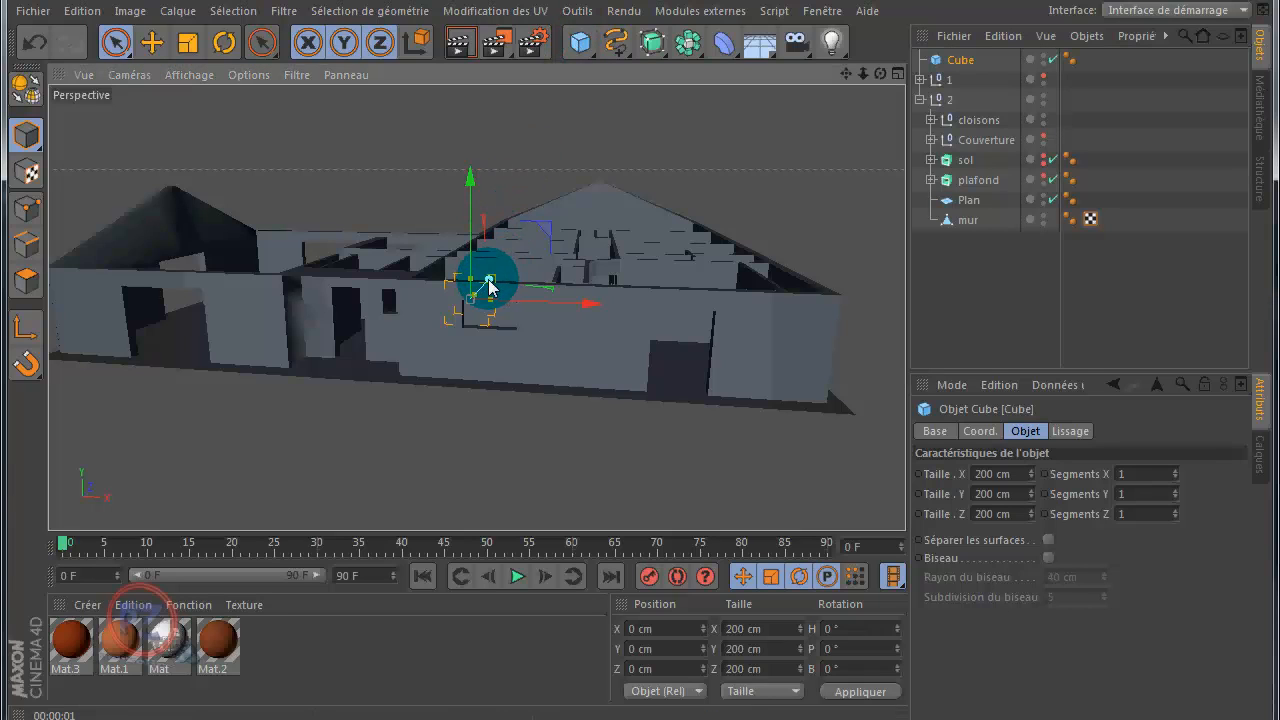
drag(491, 286, 423, 340)
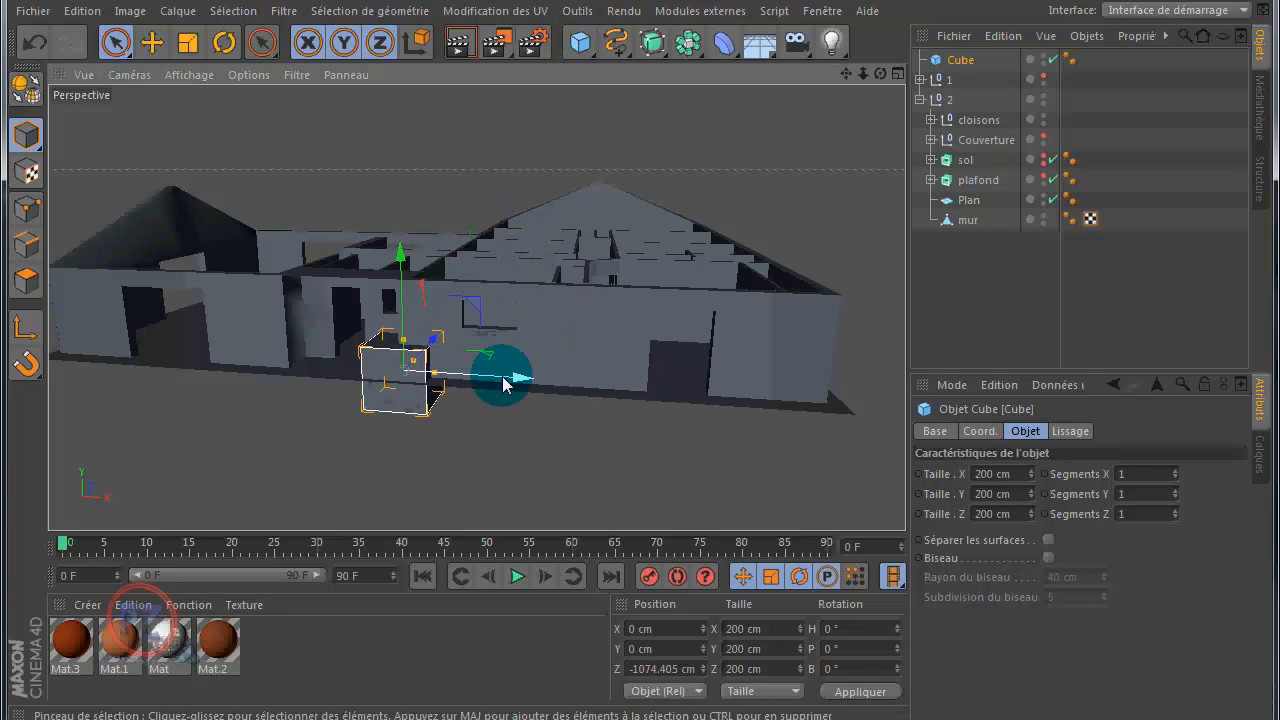
drag(500, 377, 686, 394)
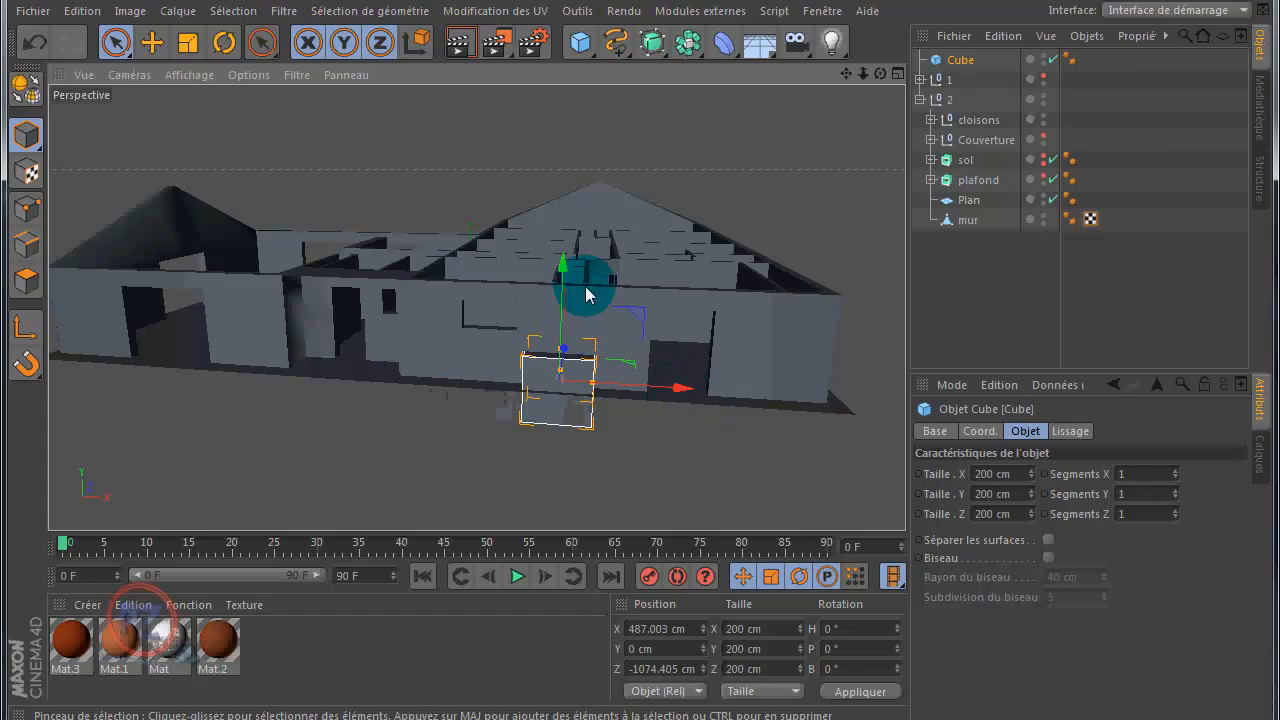
drag(565, 265, 578, 218)
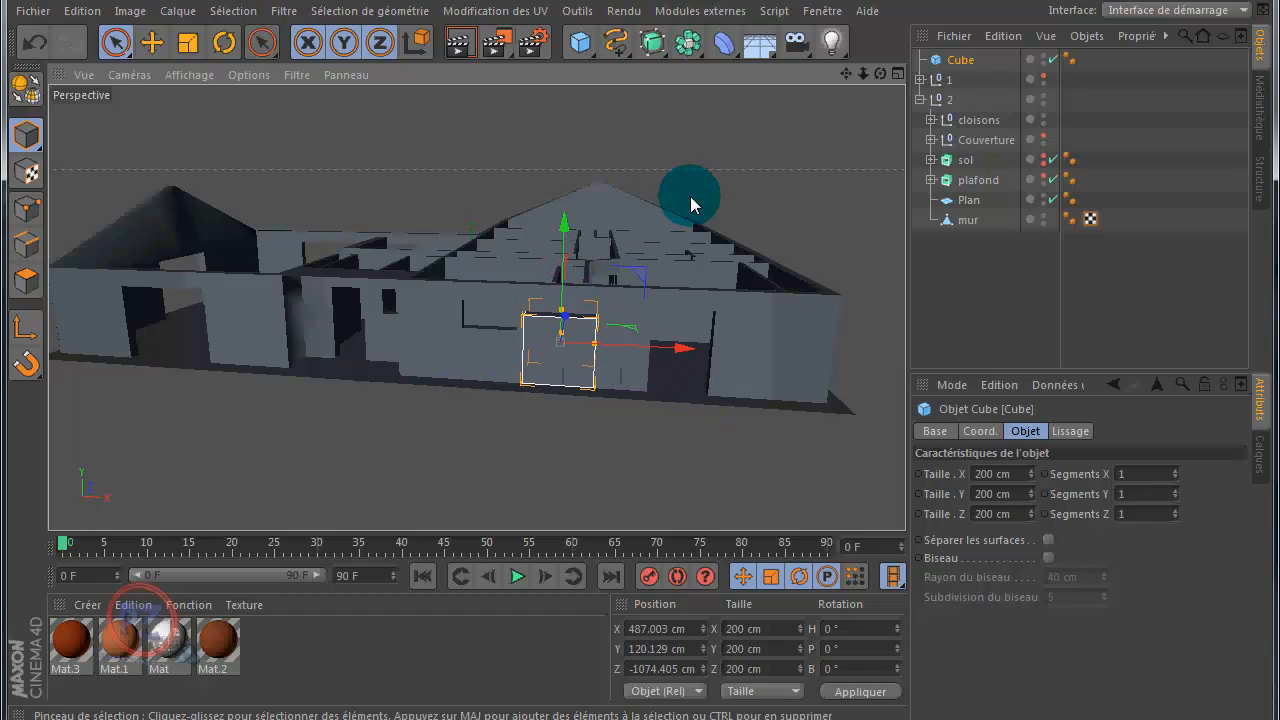
- In the top view, shift the cube outward along Z to about -1098 cm over the front wall
middle_click(752, 190)
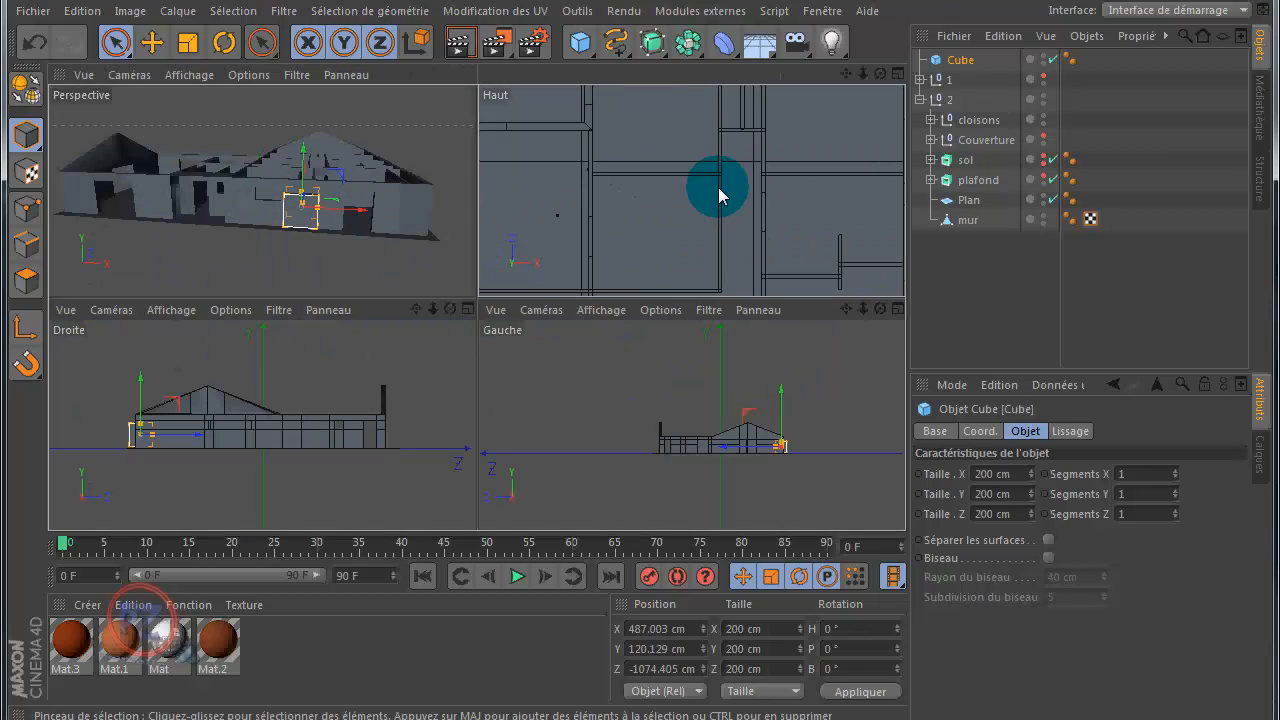
middle_click(706, 197)
scroll(705, 200, down, 6)
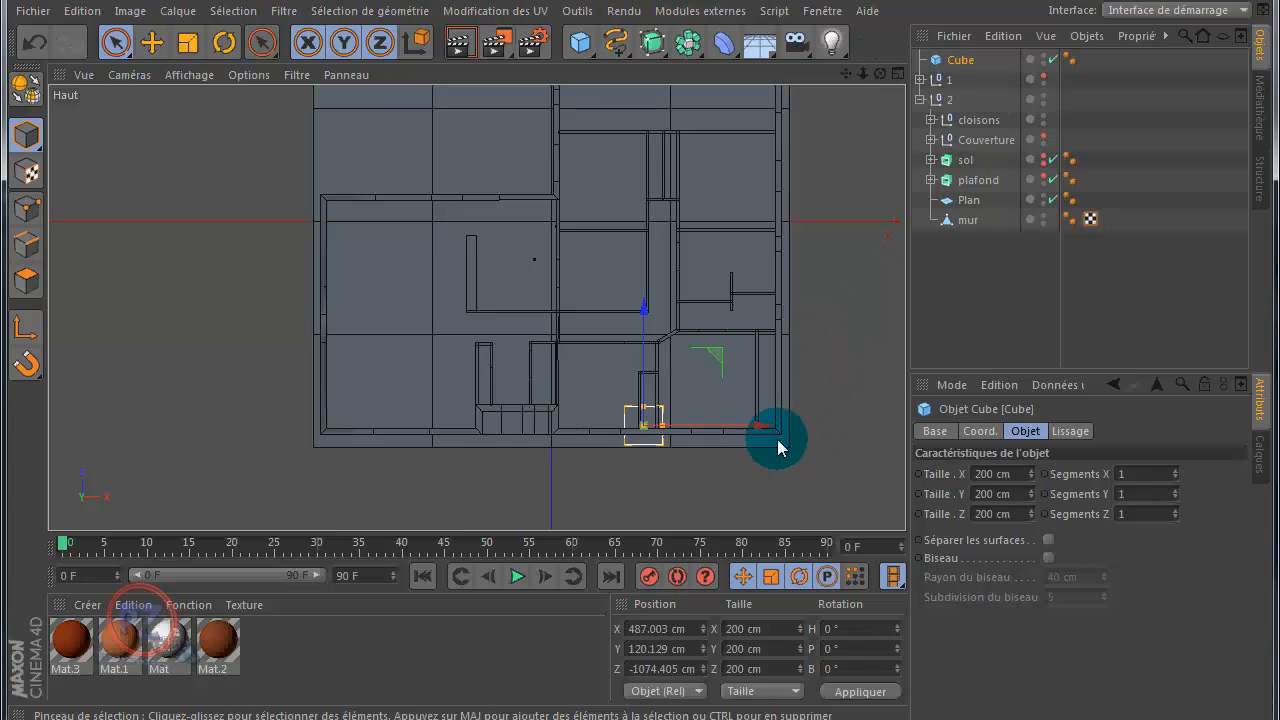
scroll(696, 480, up, 3)
scroll(690, 473, up, 2)
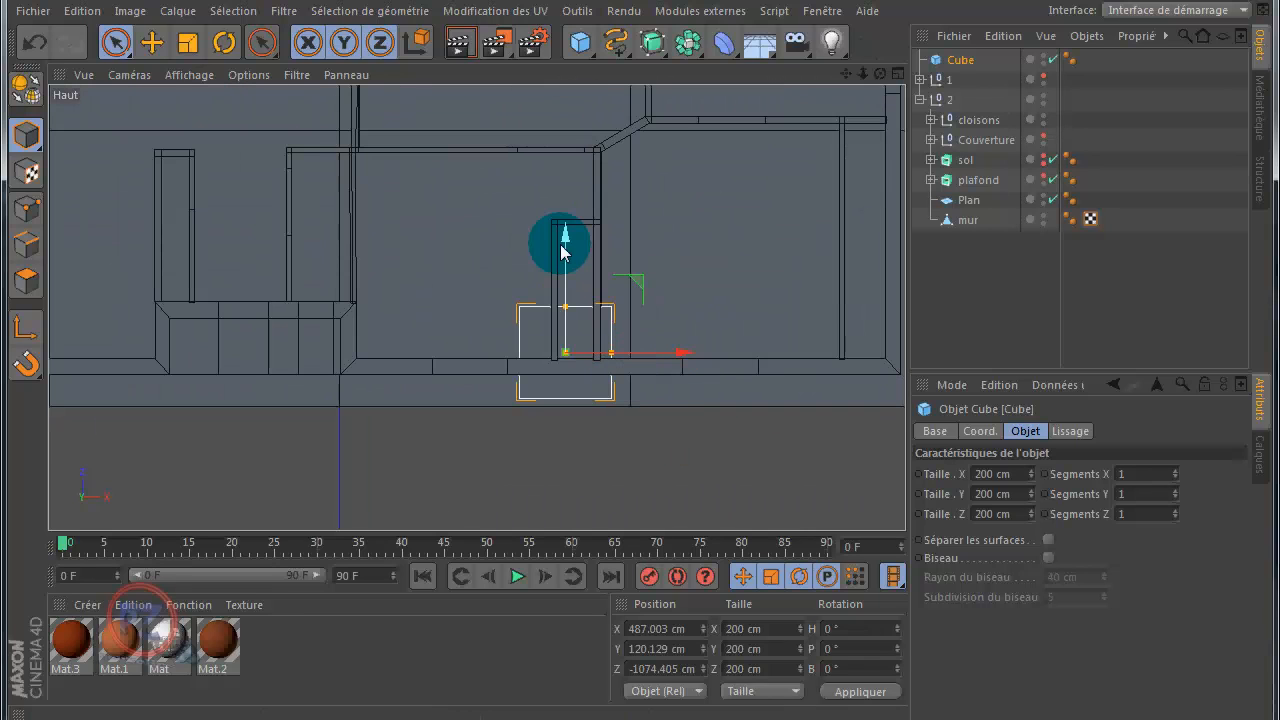
drag(565, 237, 568, 255)
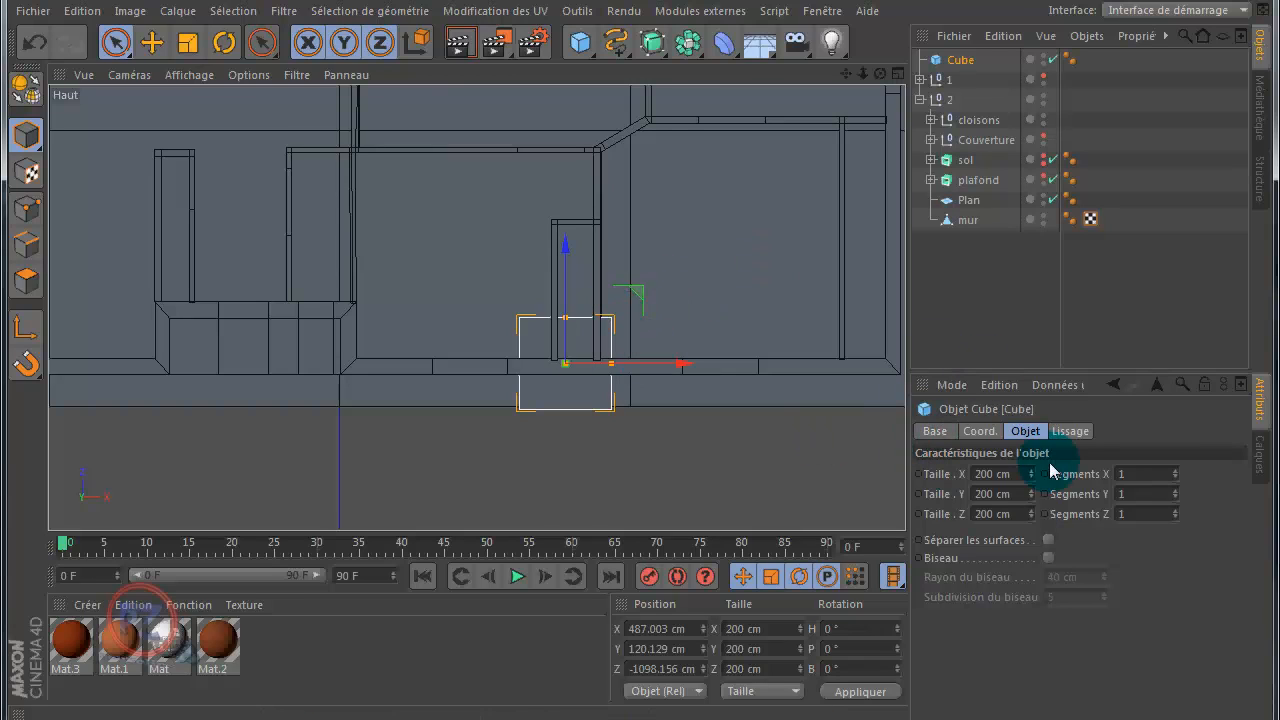
- Set the cube's X size to 250 cm, centre it at about Z -1111 cm, and reduce its depth to about 114 cm
double_click(984, 474)
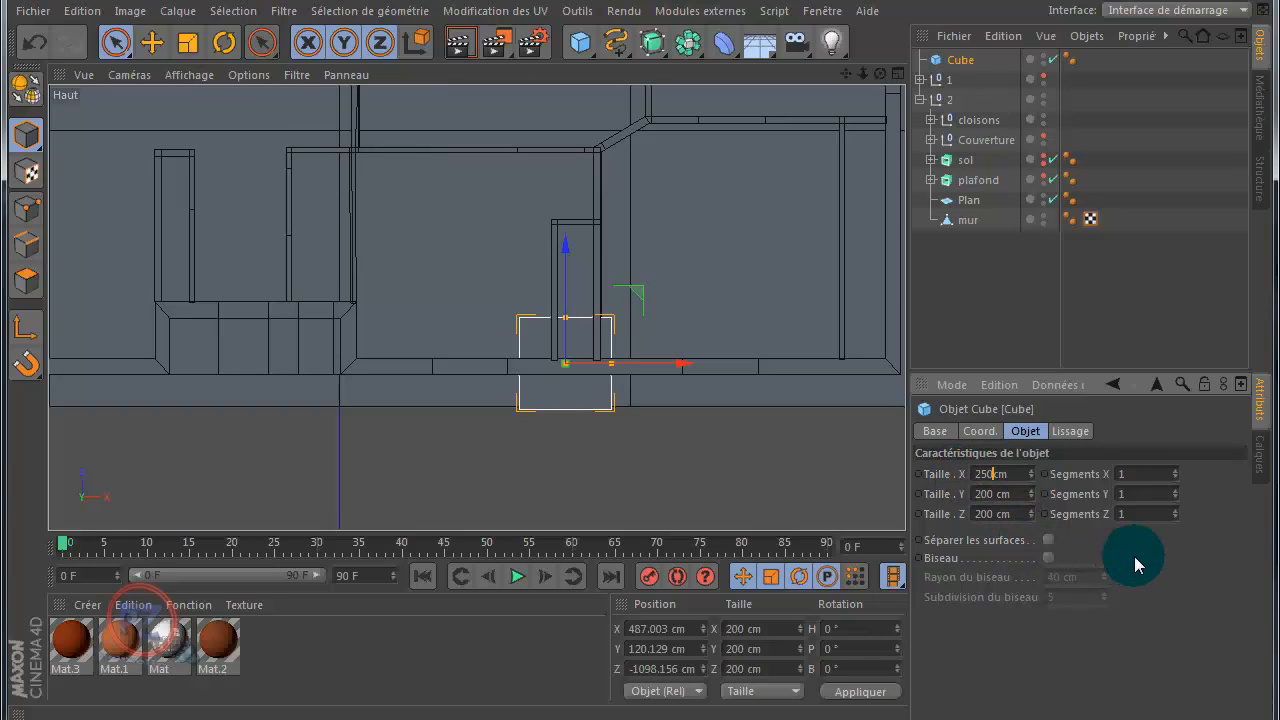
key(Return)
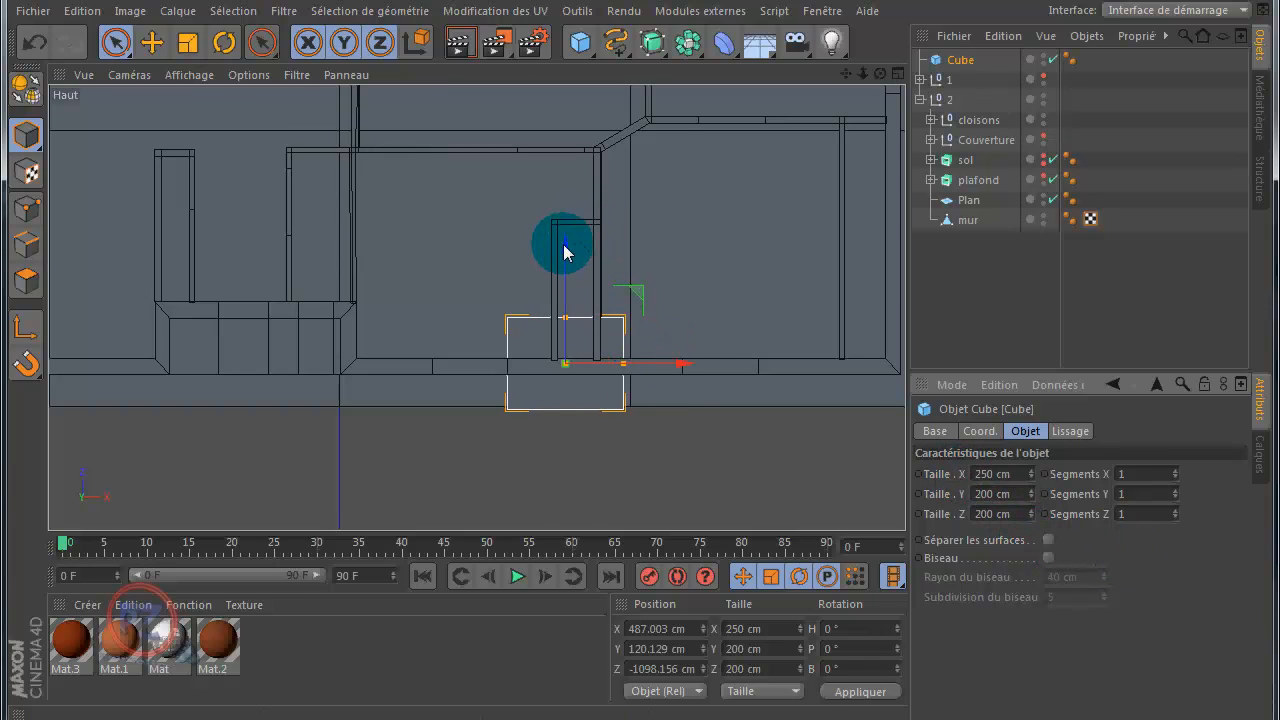
drag(565, 250, 565, 258)
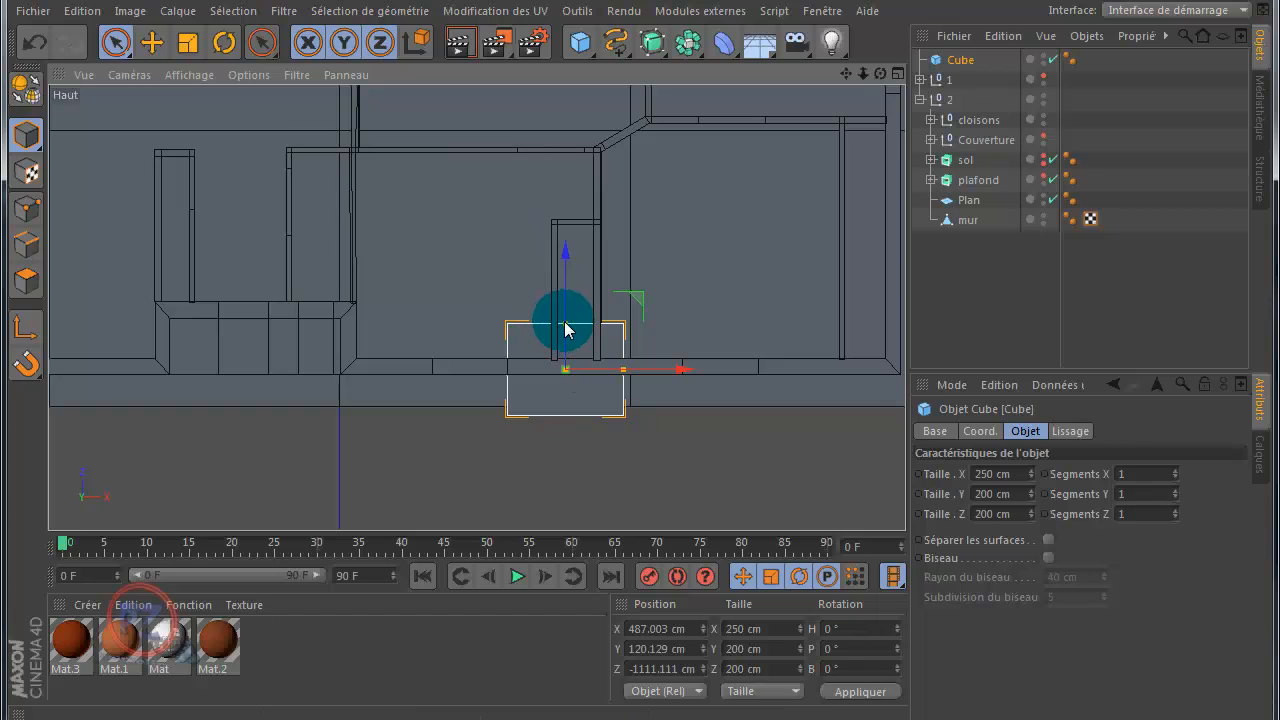
drag(565, 324, 565, 339)
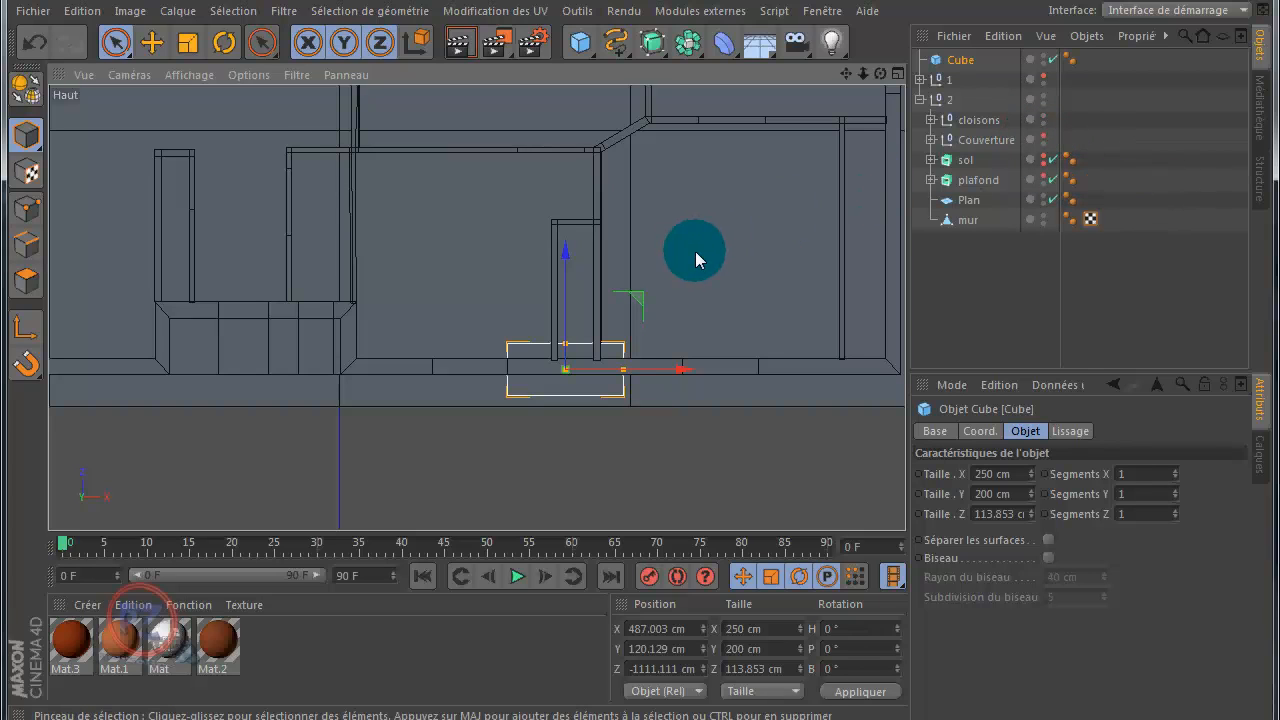
- Disable the sol and plafond objects in group 2
click(966, 222)
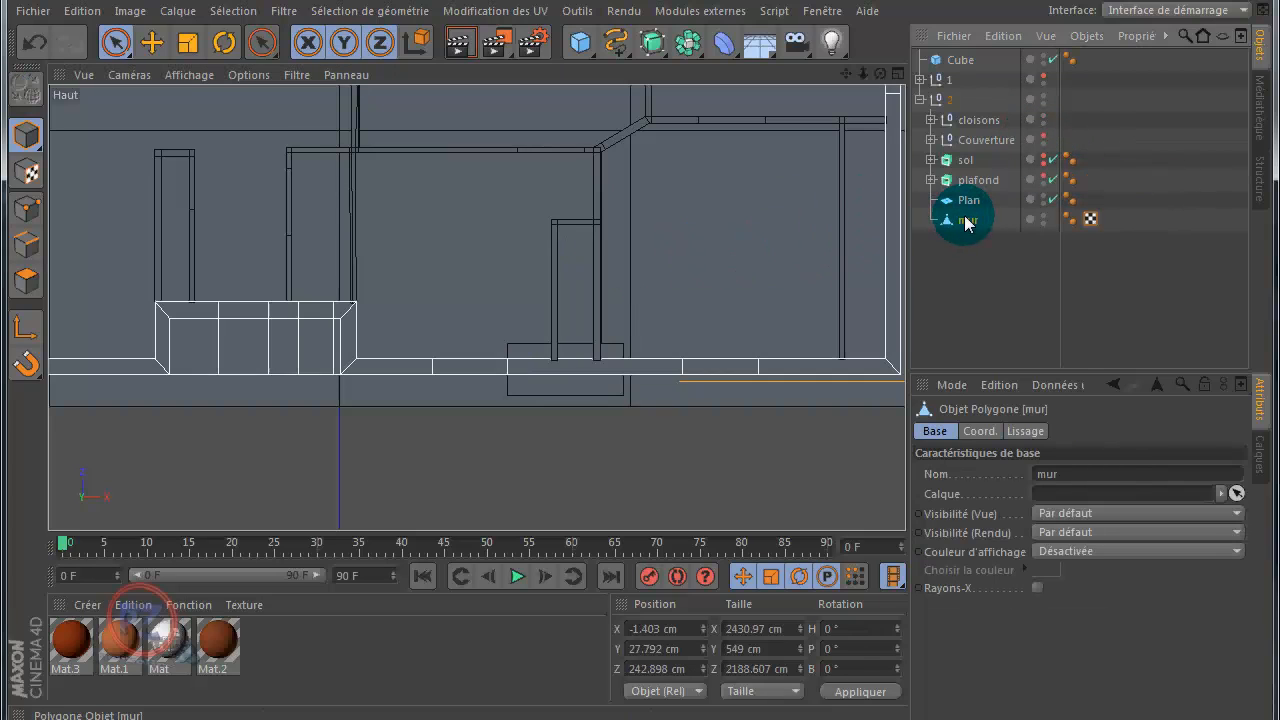
click(1038, 589)
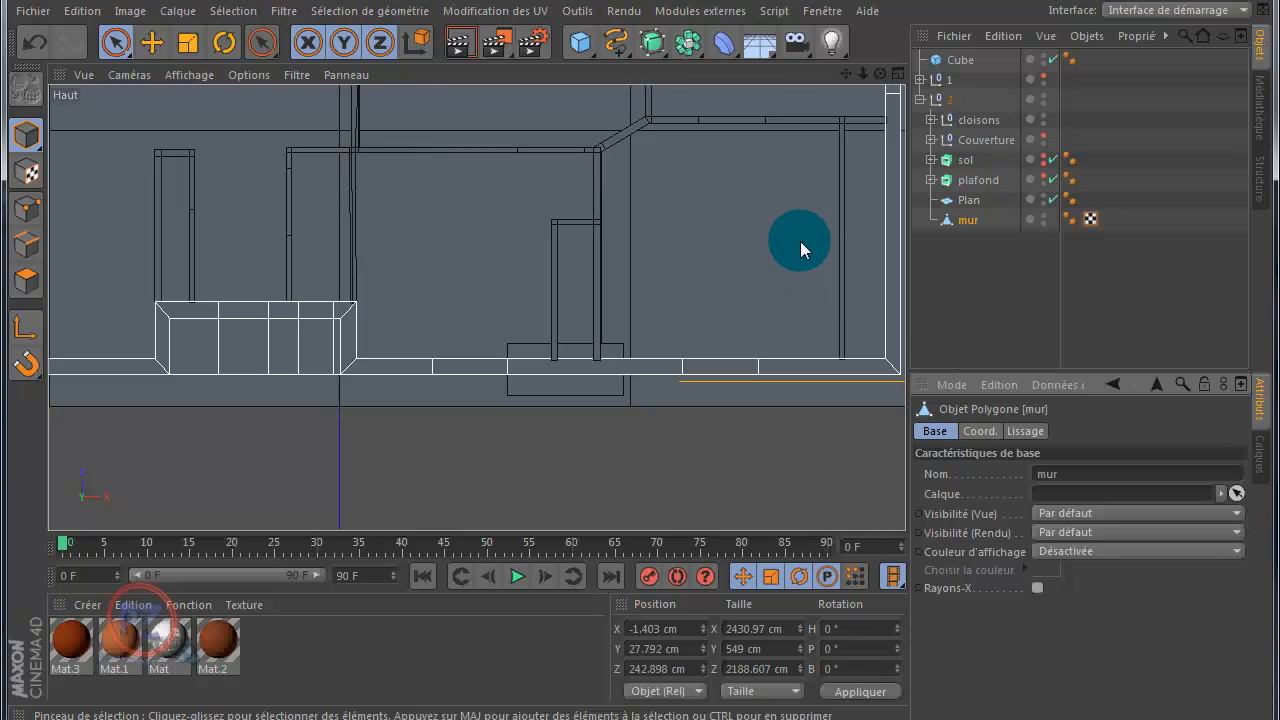
click(931, 161)
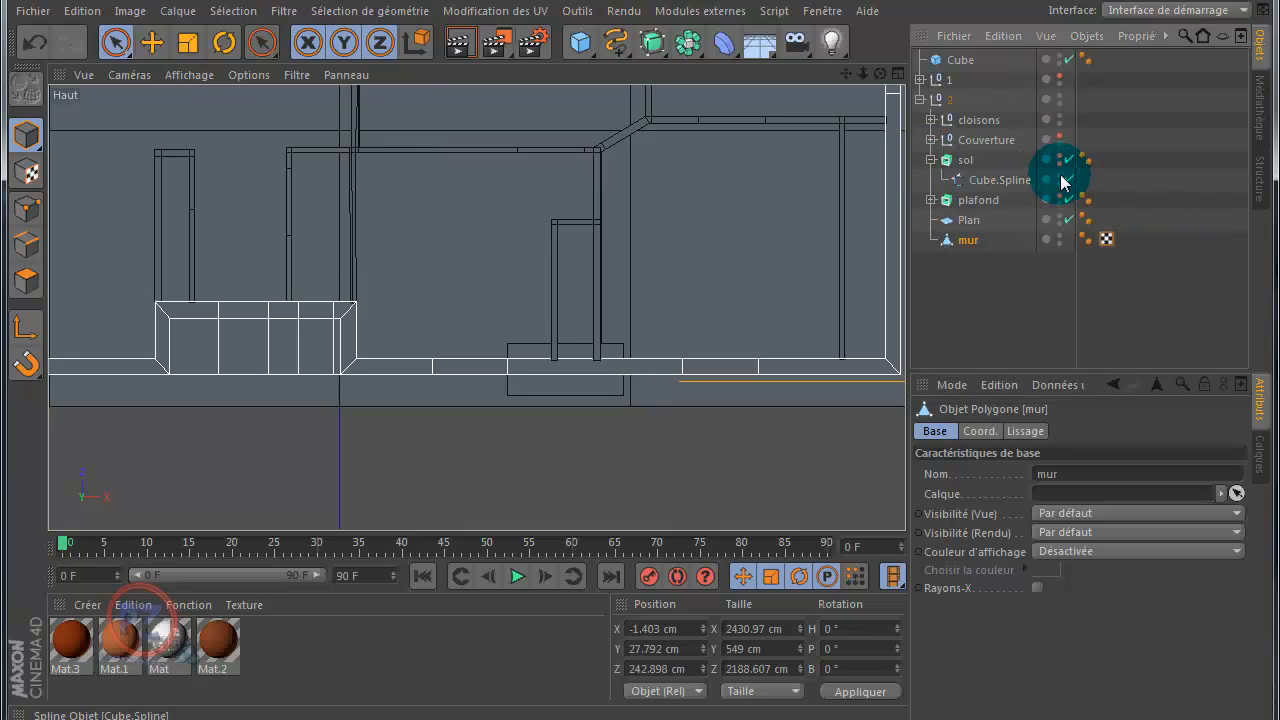
click(931, 160)
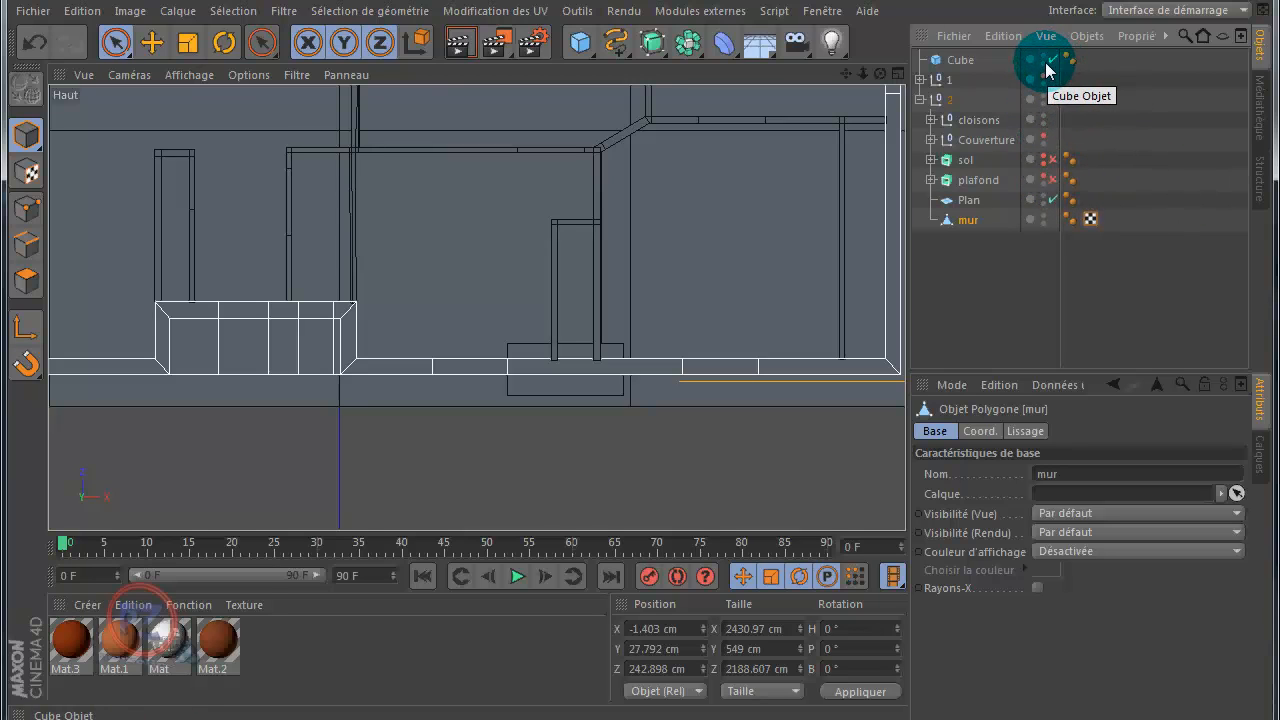
- Disable the Booléen, ouverture ex + mur, sol, plafond and Plan objects in group 1
click(920, 80)
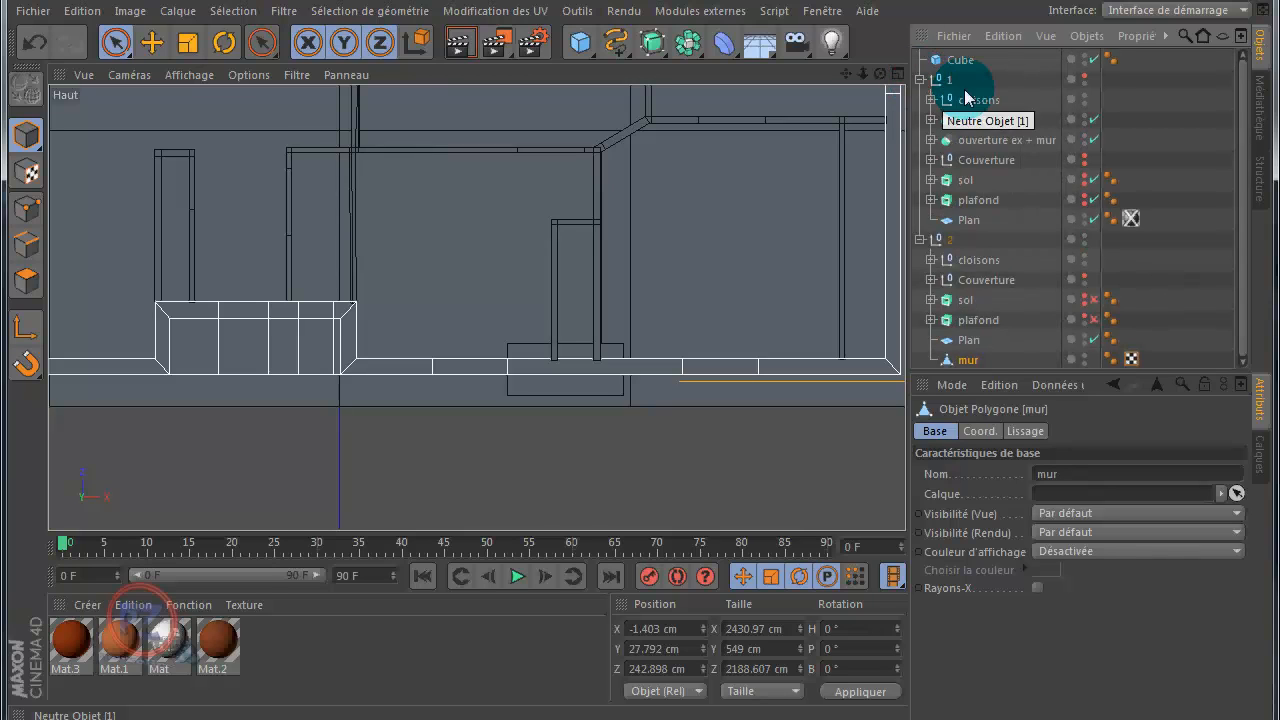
click(1094, 120)
drag(1095, 133, 1097, 219)
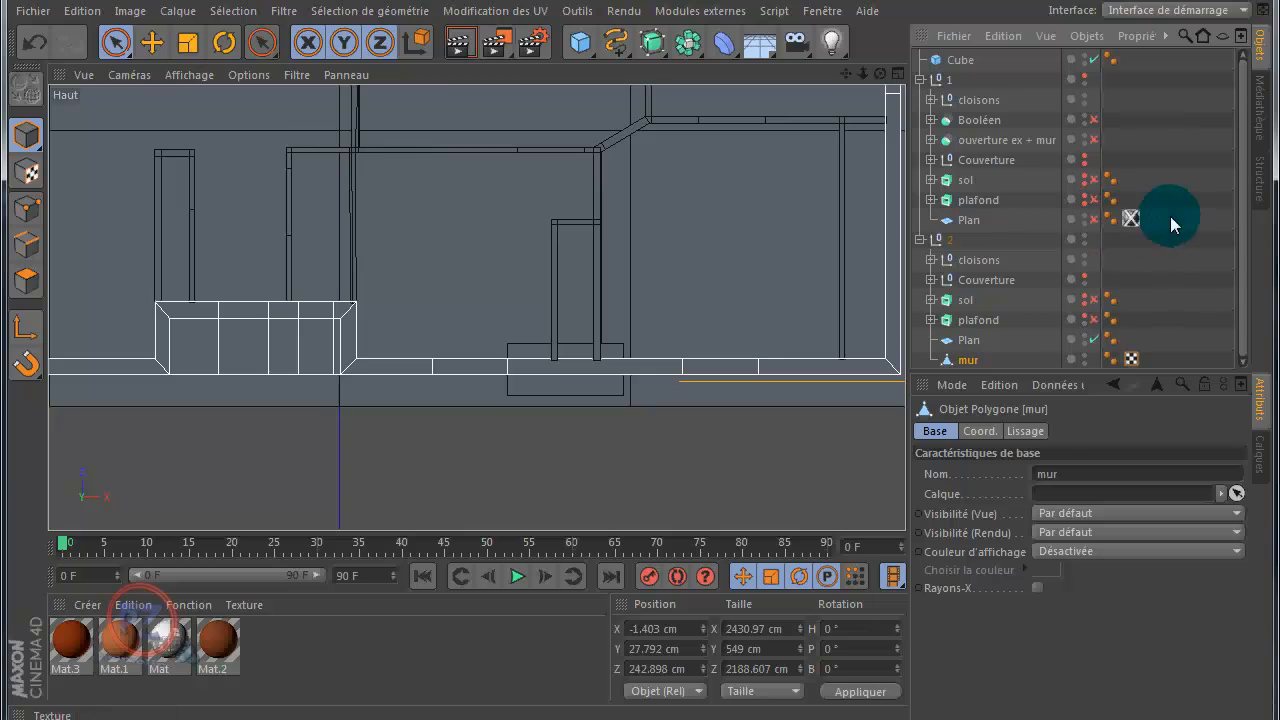
drag(1242, 228, 1241, 245)
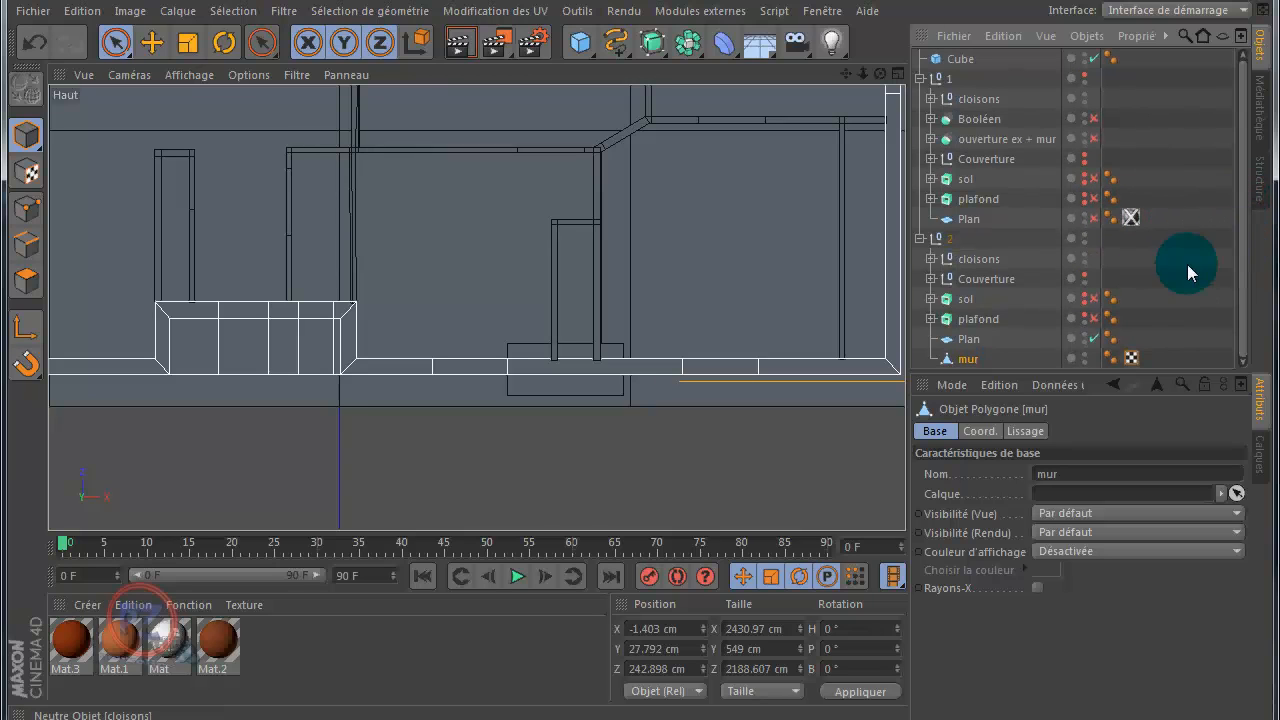
- Apply the Mat floor-plan material to the Plan object in group 2 and select the group's mur object
click(968, 340)
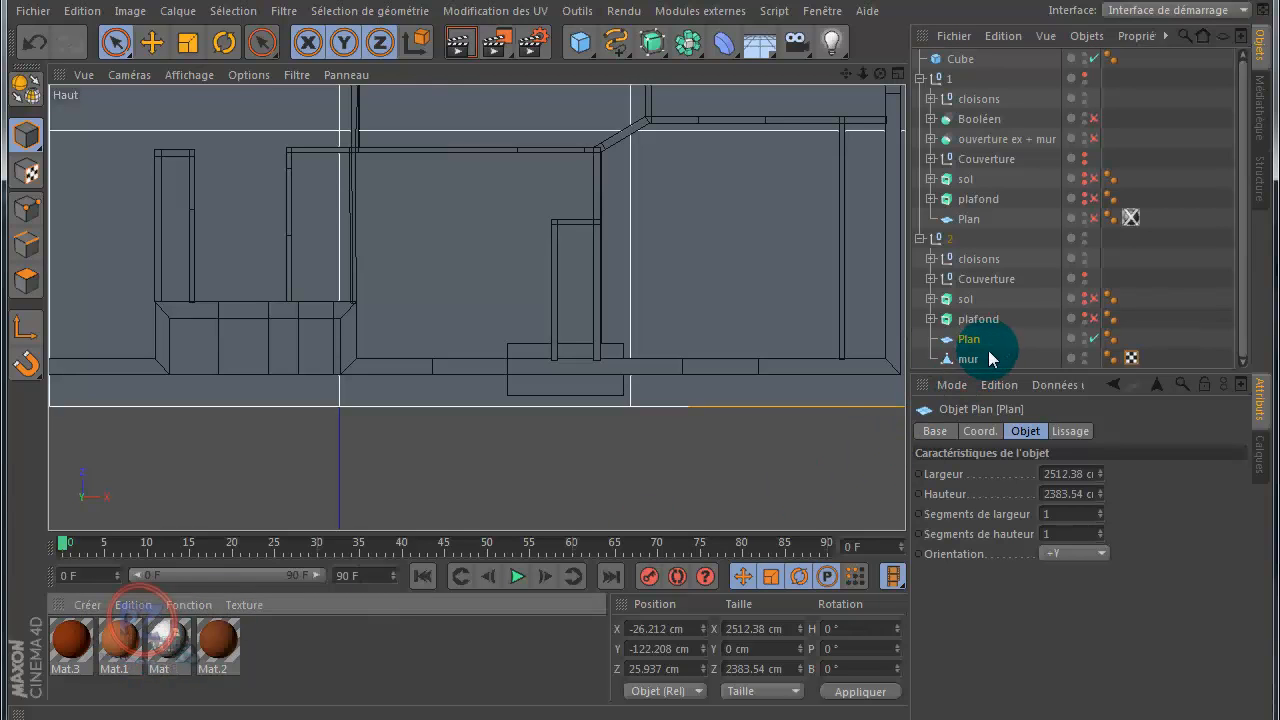
drag(978, 343, 978, 343)
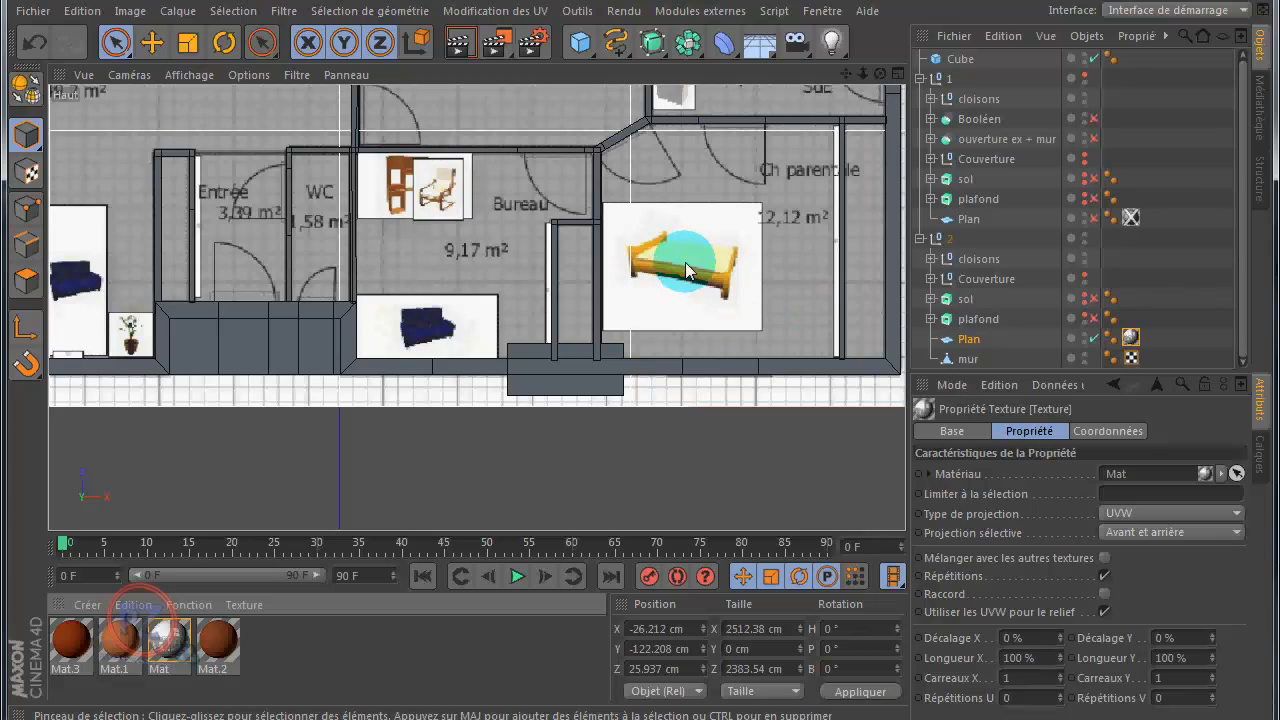
click(920, 79)
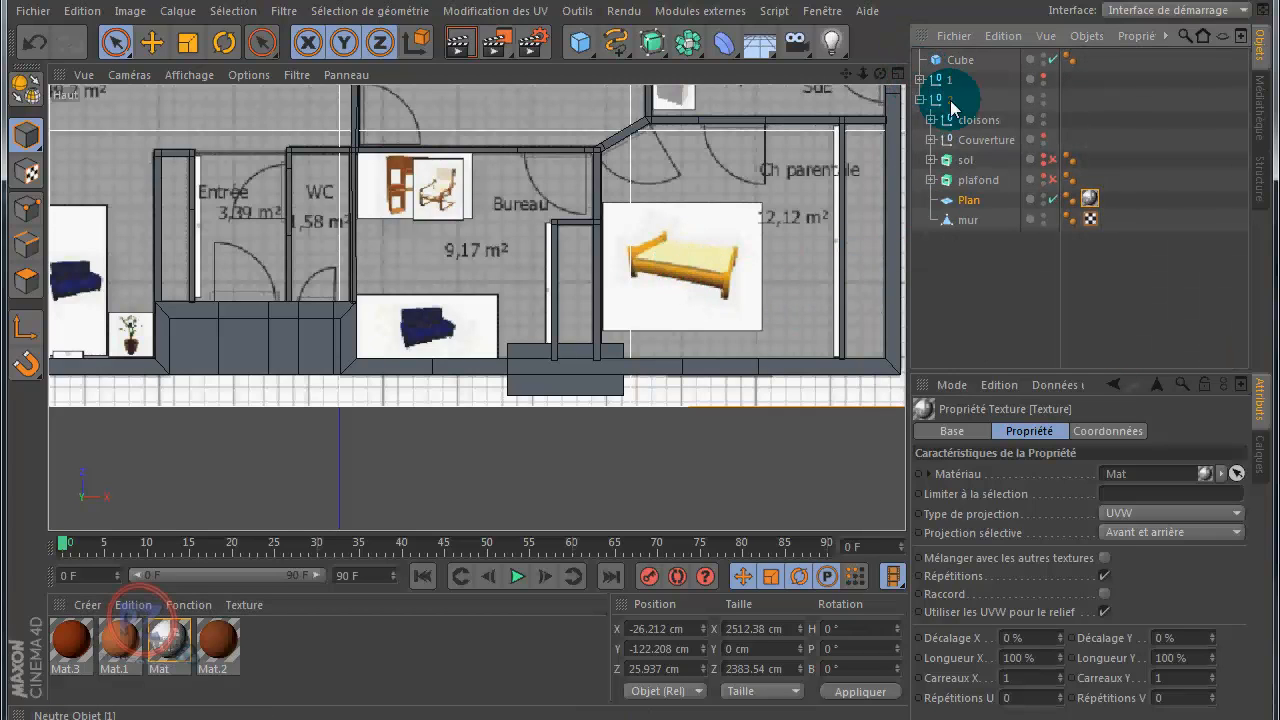
click(970, 201)
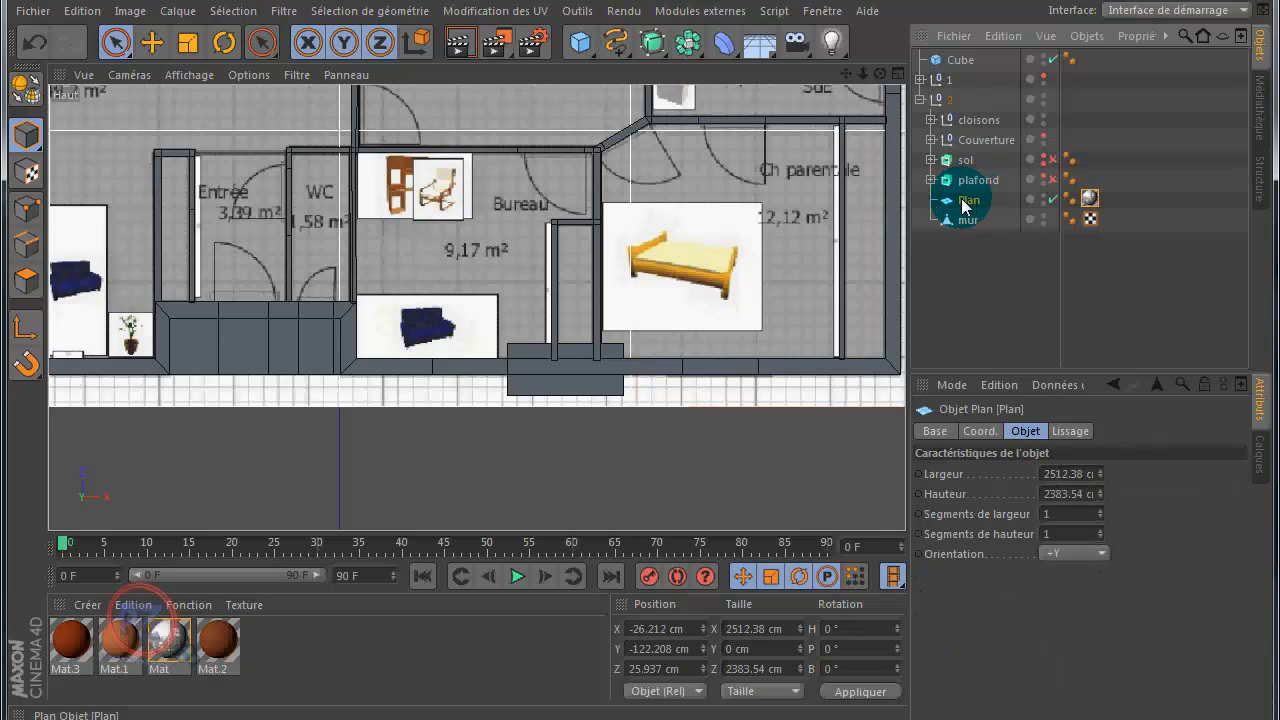
click(966, 221)
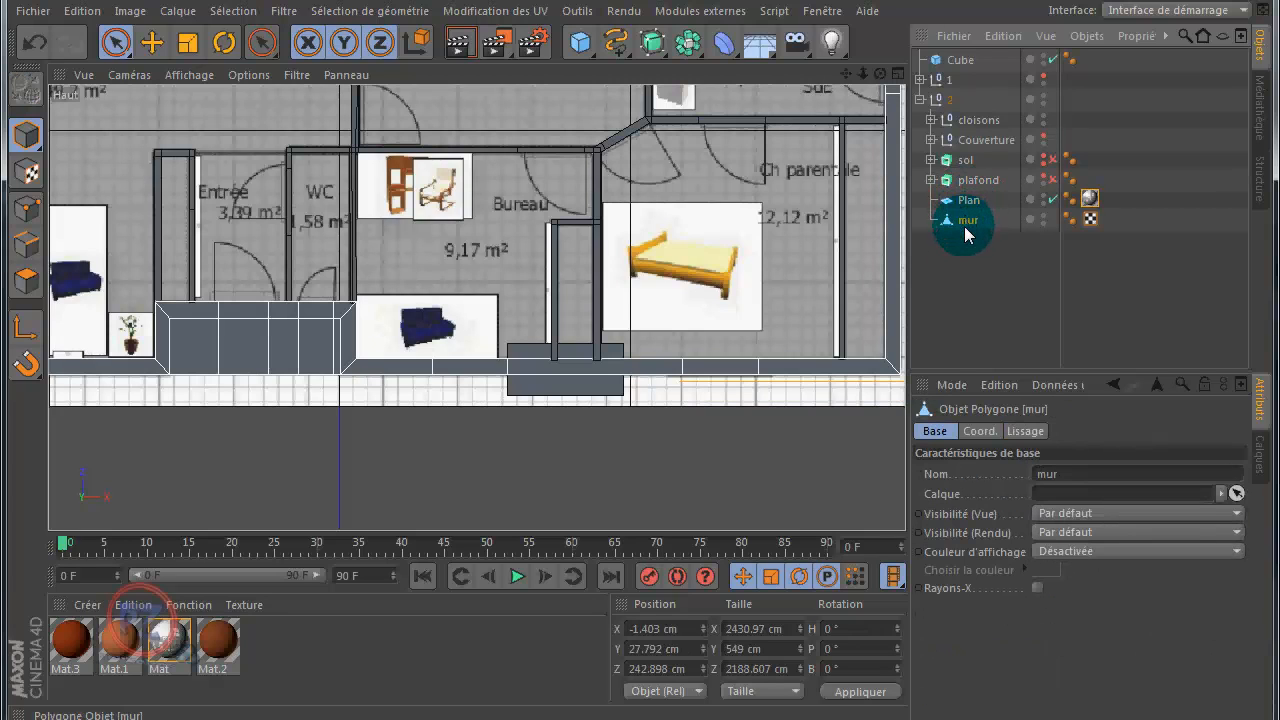
- Turn on X-ray for the mur object and move the cube along X to about 809 cm, over the parental bedroom's front wall
click(1038, 589)
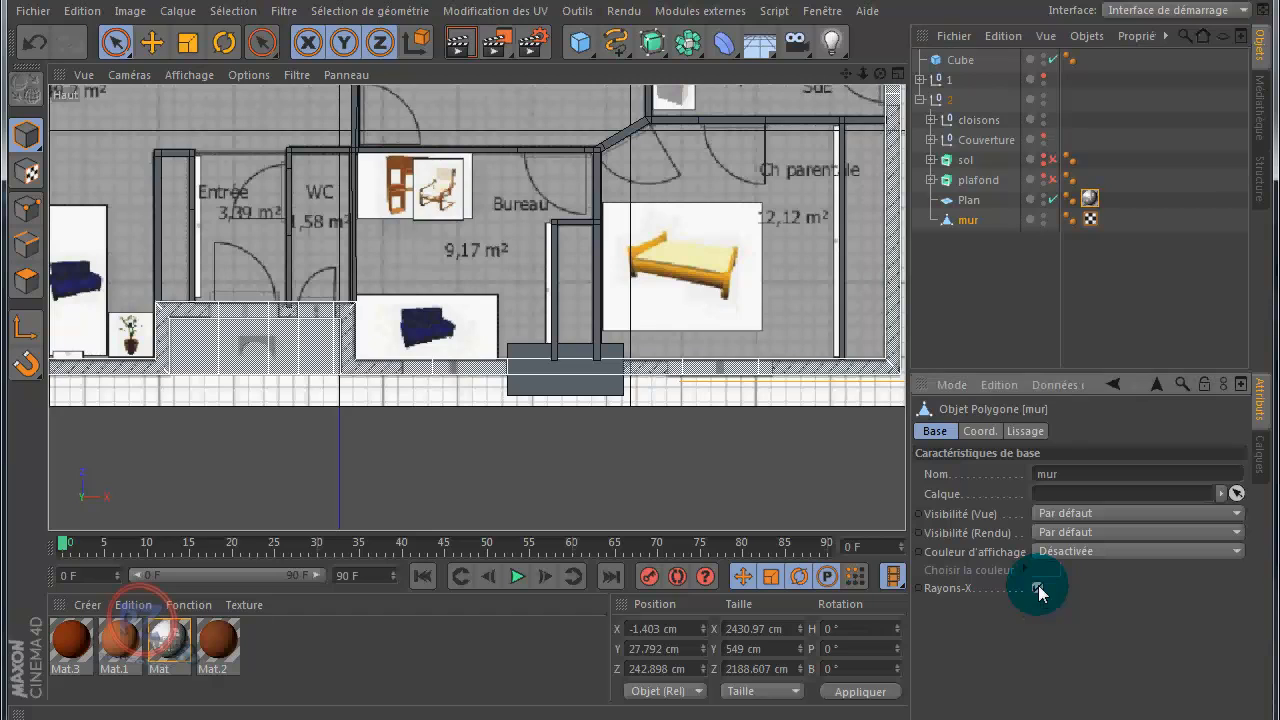
click(958, 59)
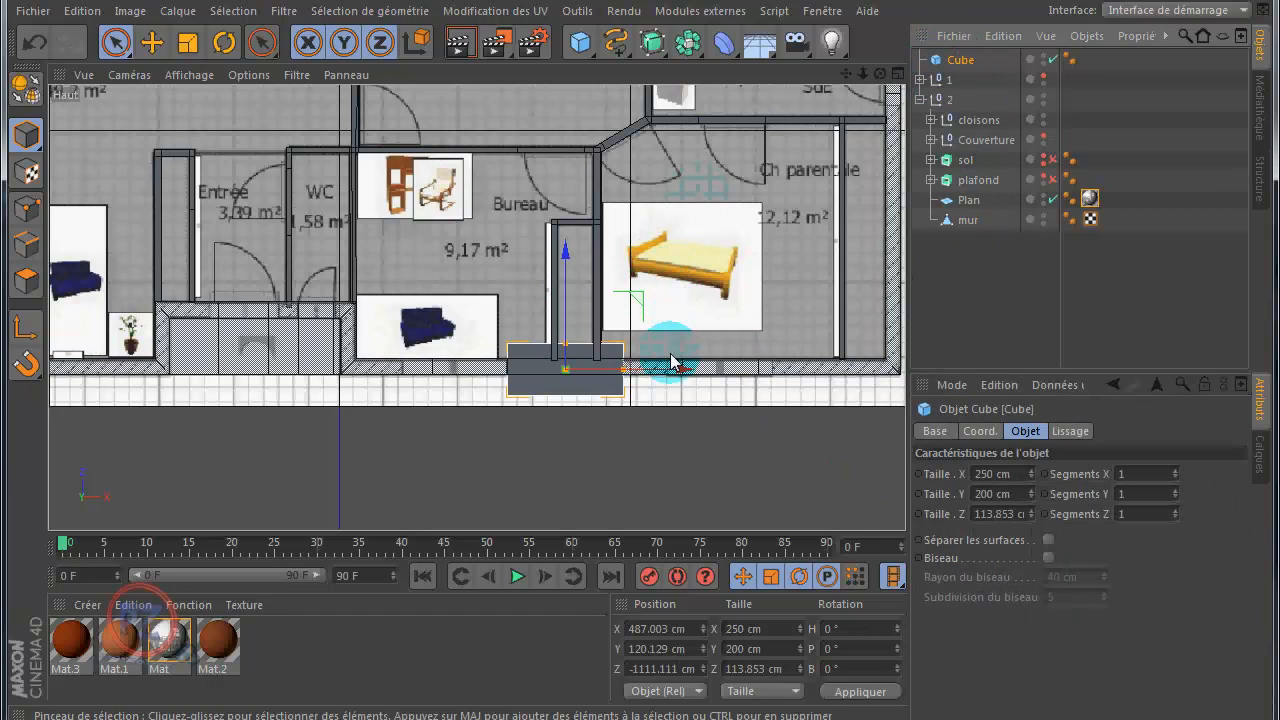
drag(674, 371, 828, 375)
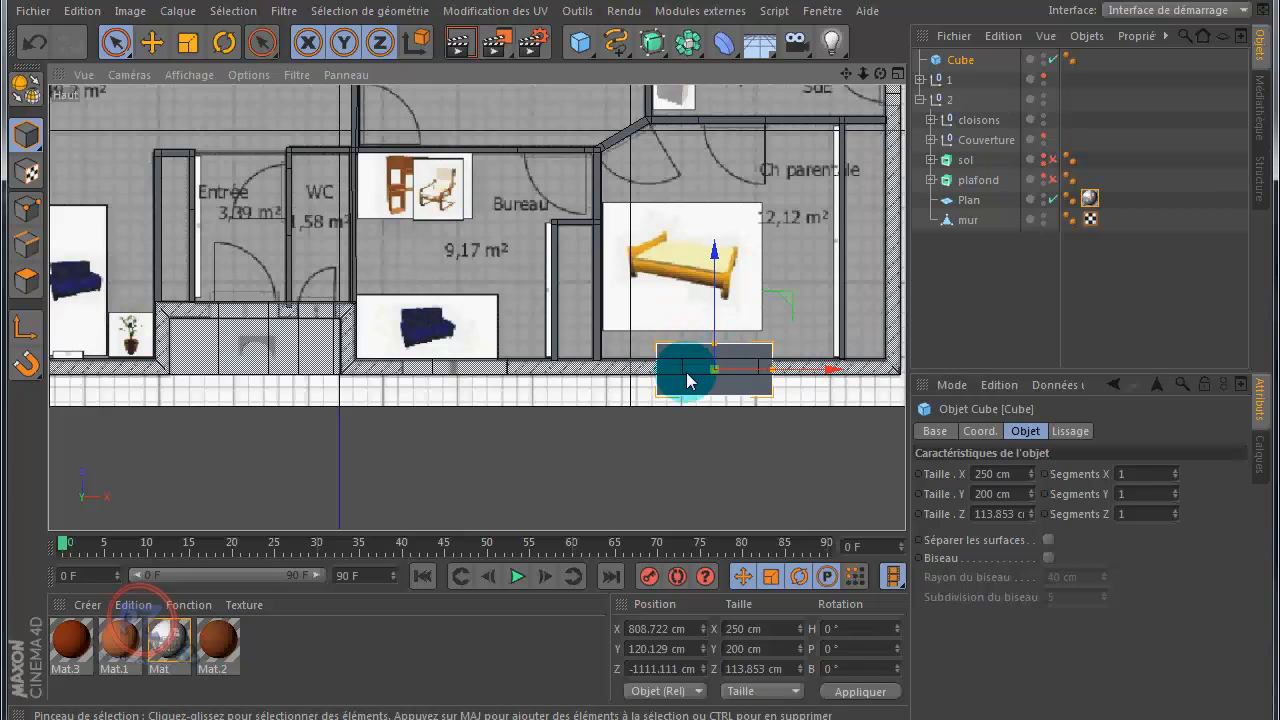
- In the right view, increase the cube's height to about 253 cm and centre it at about Y 117 cm
middle_click(434, 413)
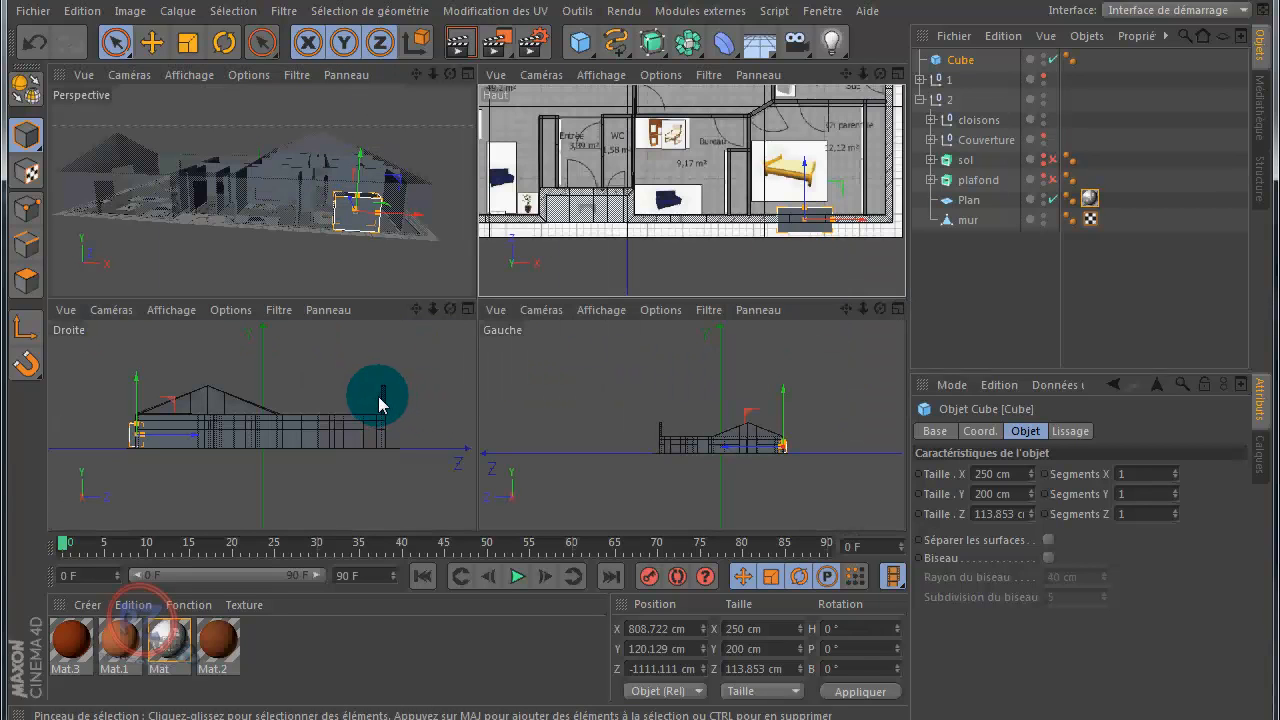
middle_click(387, 369)
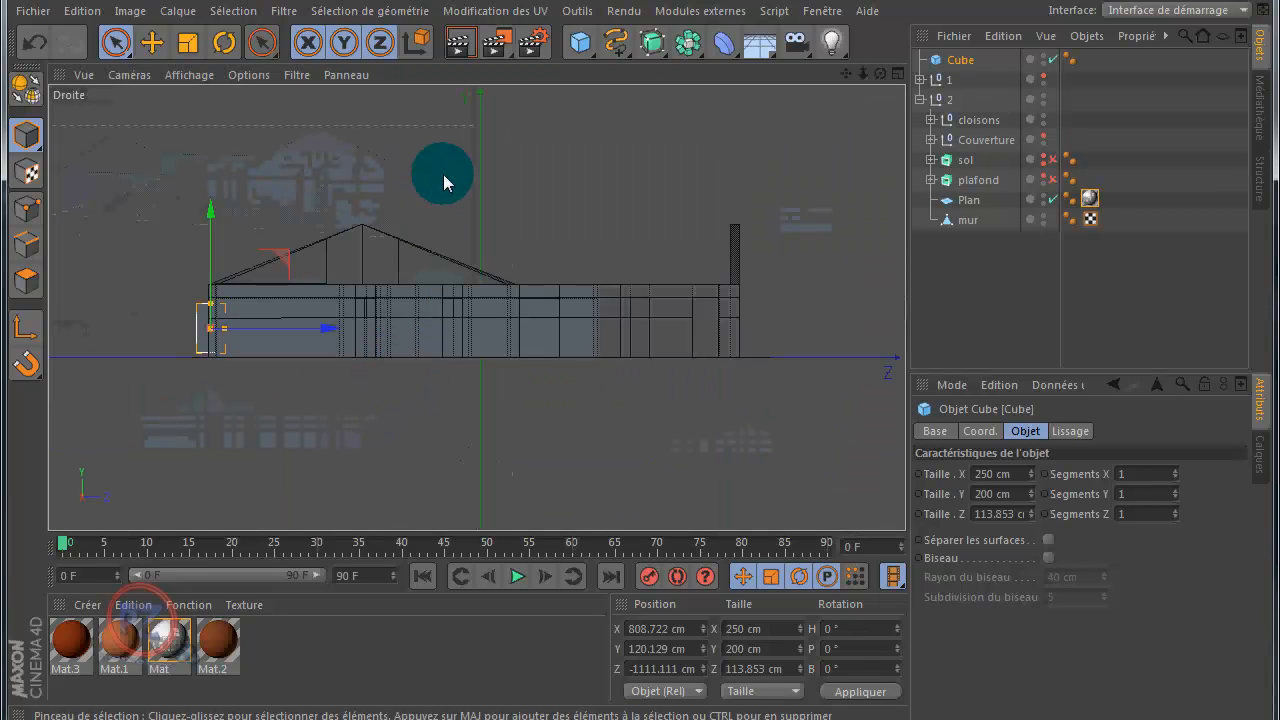
scroll(165, 388, up, 5)
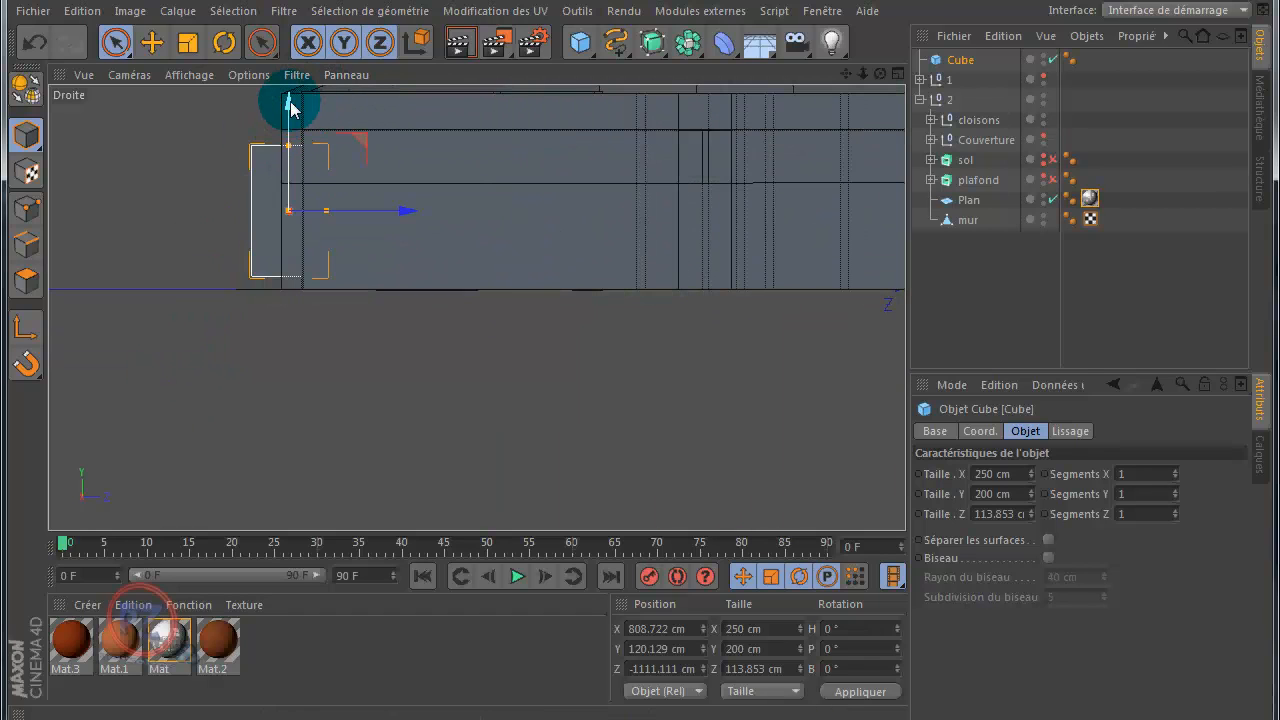
drag(290, 108, 291, 115)
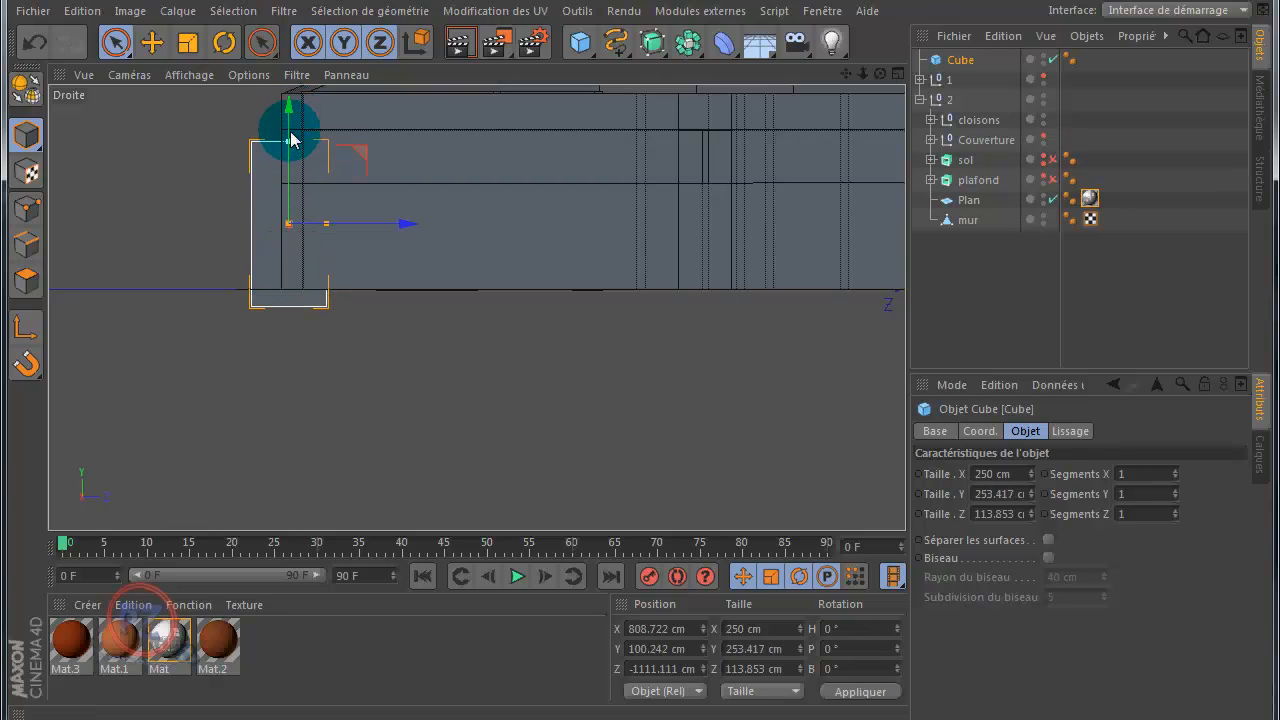
drag(286, 106, 294, 104)
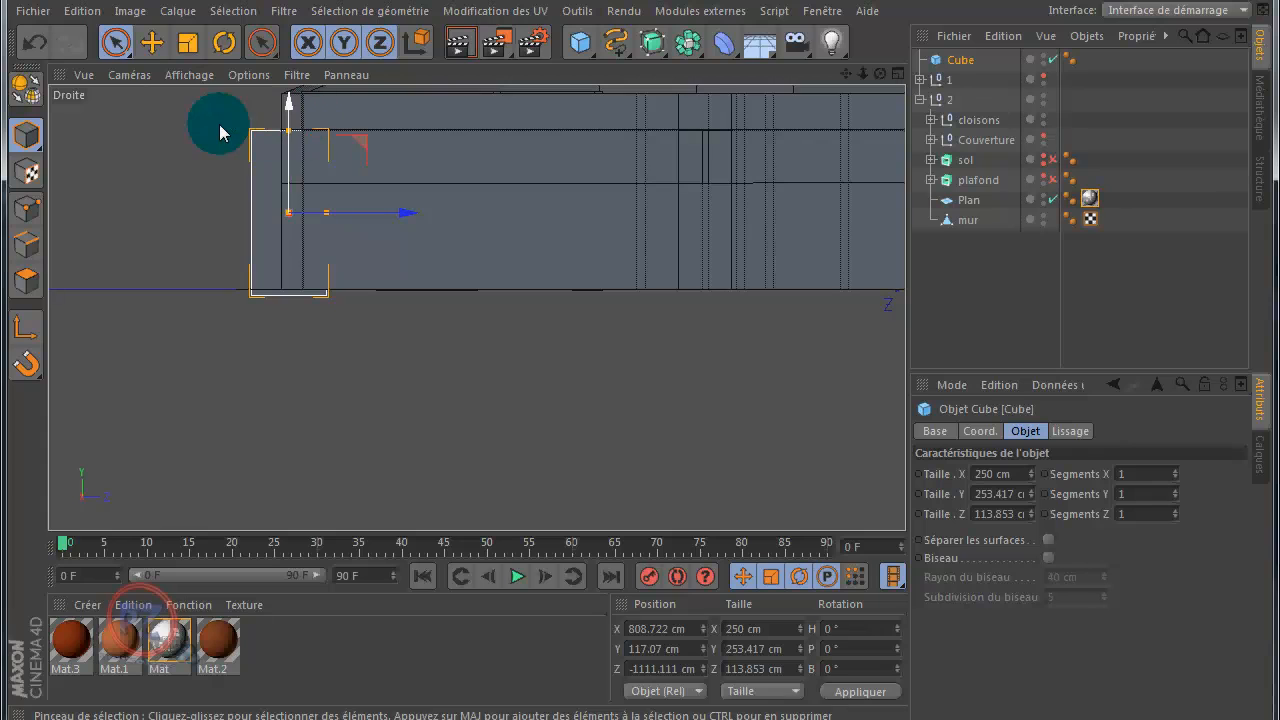
alt+middle_drag(640, 381, 467, 486)
scroll(731, 185, down, 4)
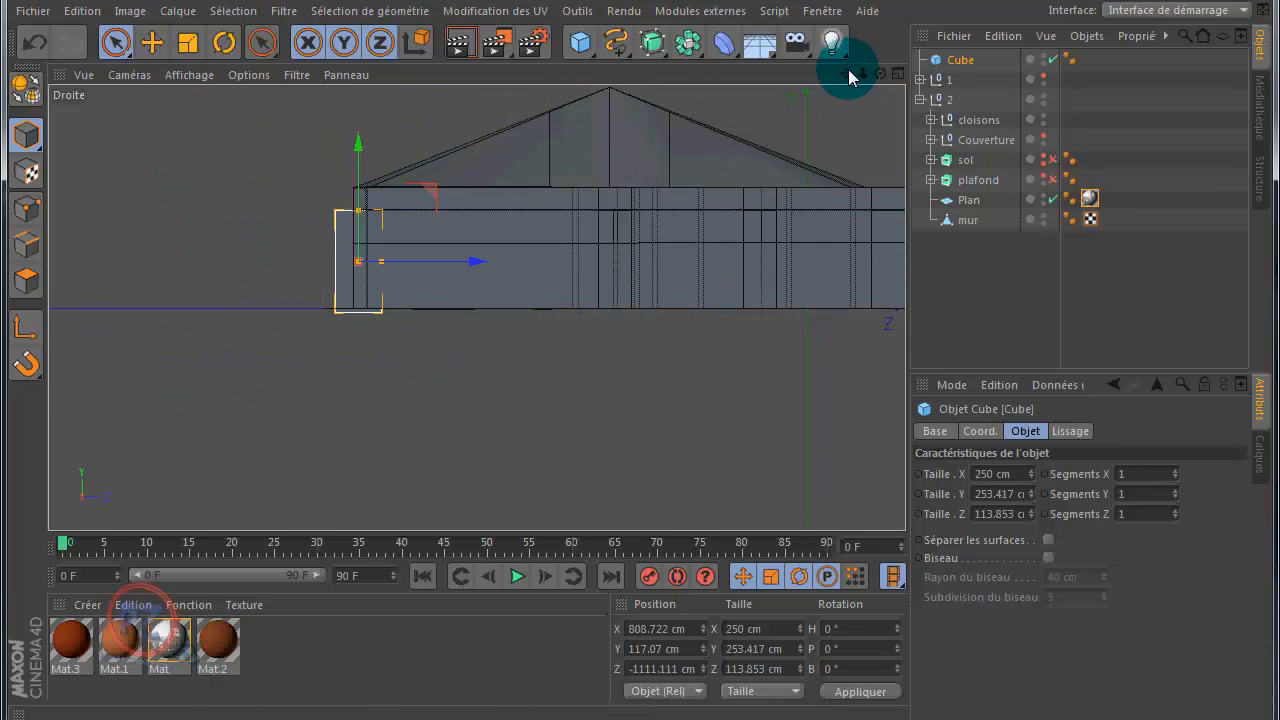
drag(847, 73, 639, 375)
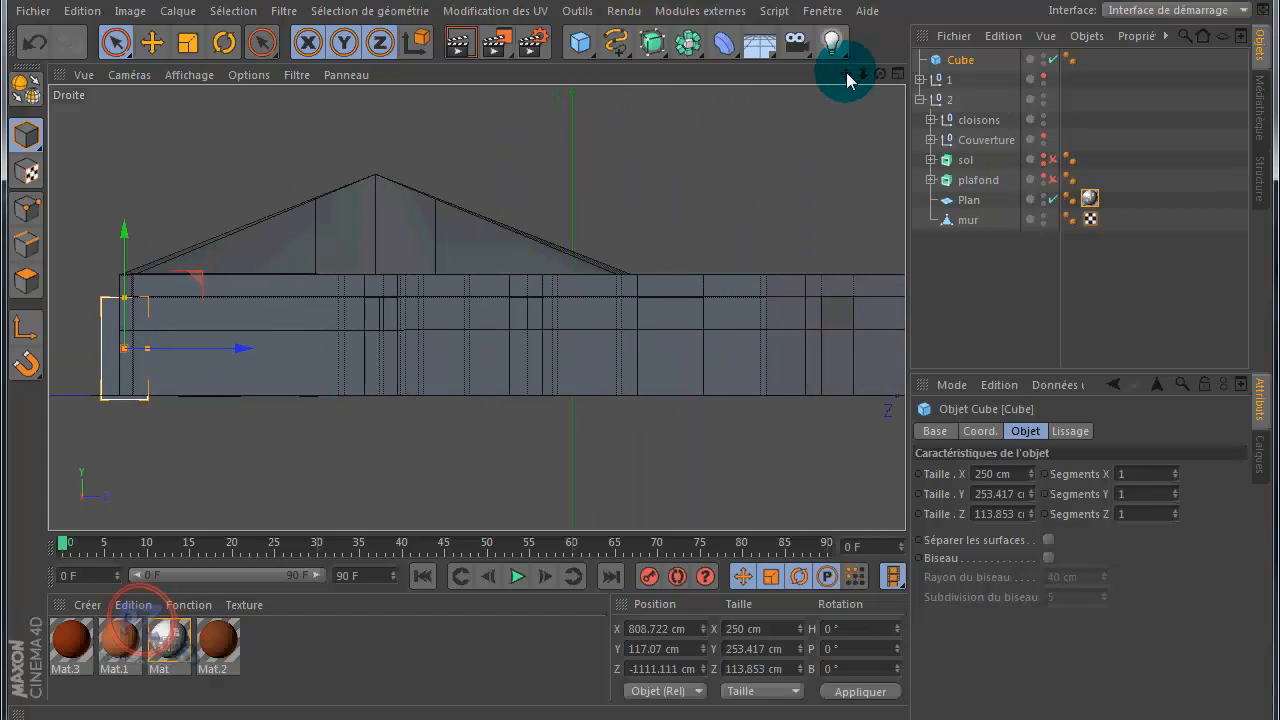
scroll(835, 118, down, 3)
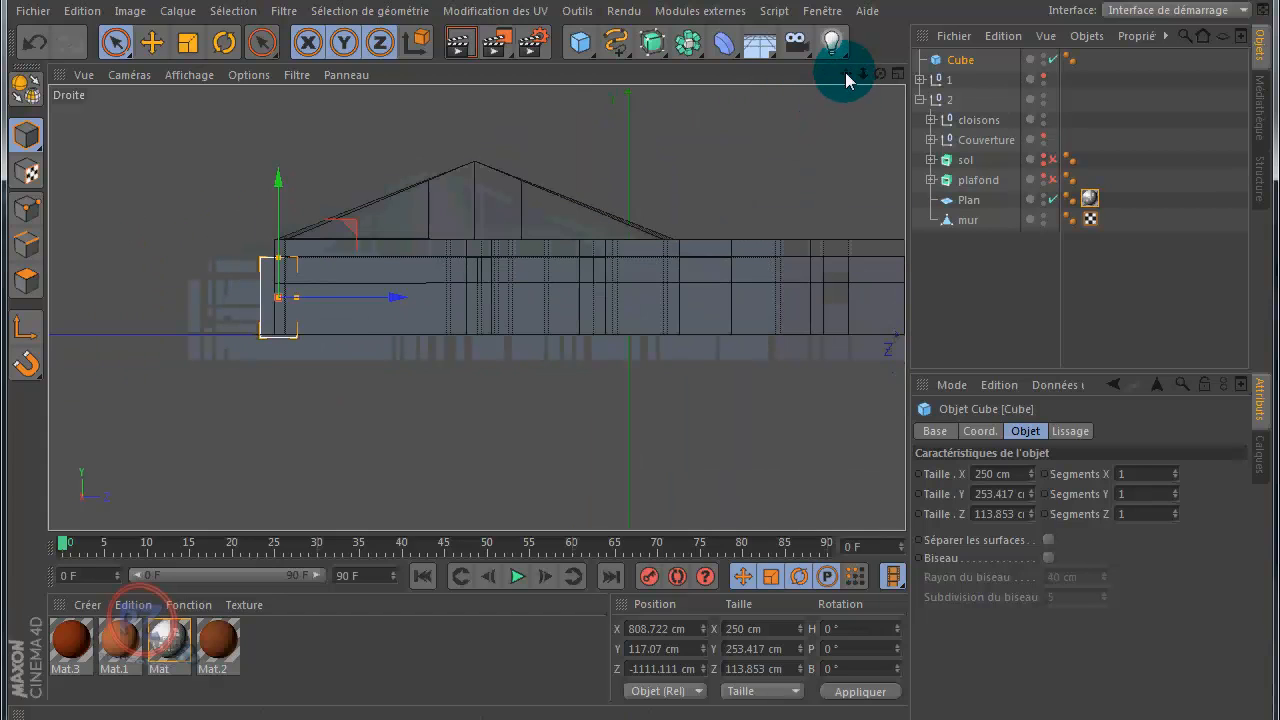
drag(846, 74, 742, 137)
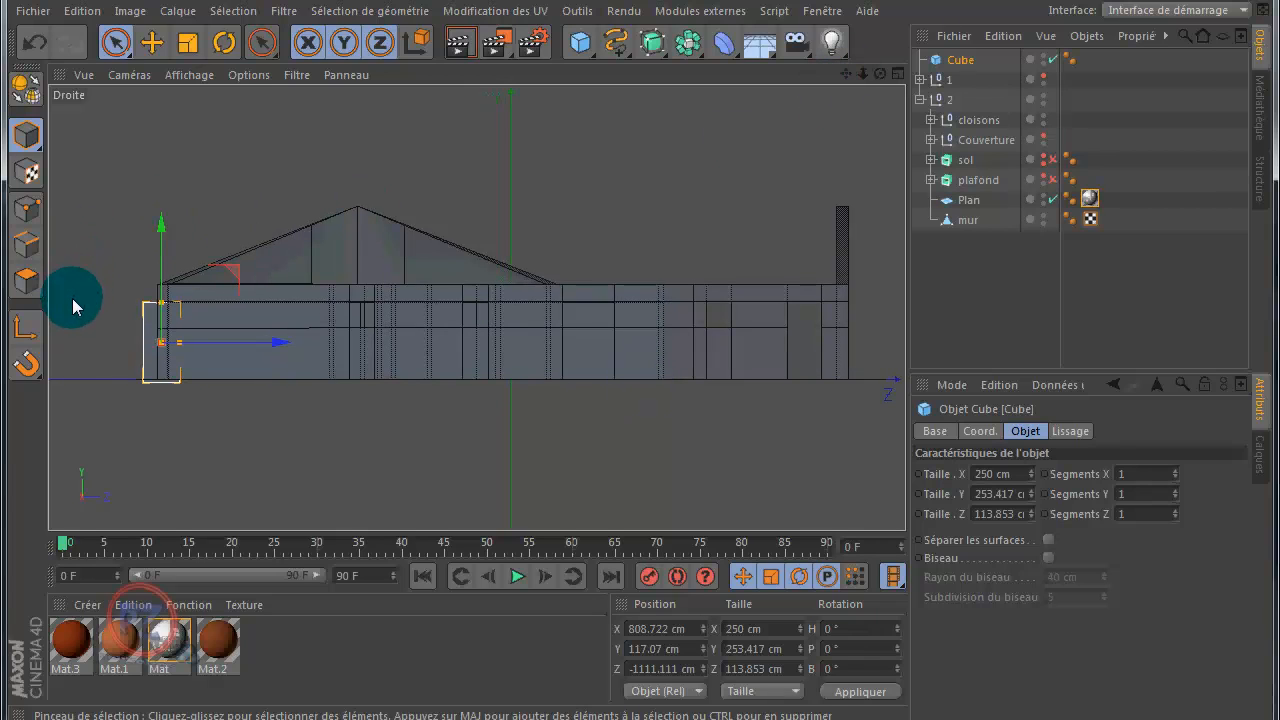
- Activate the Knife tool and switch to point editing on group 2's mur object
key(k)
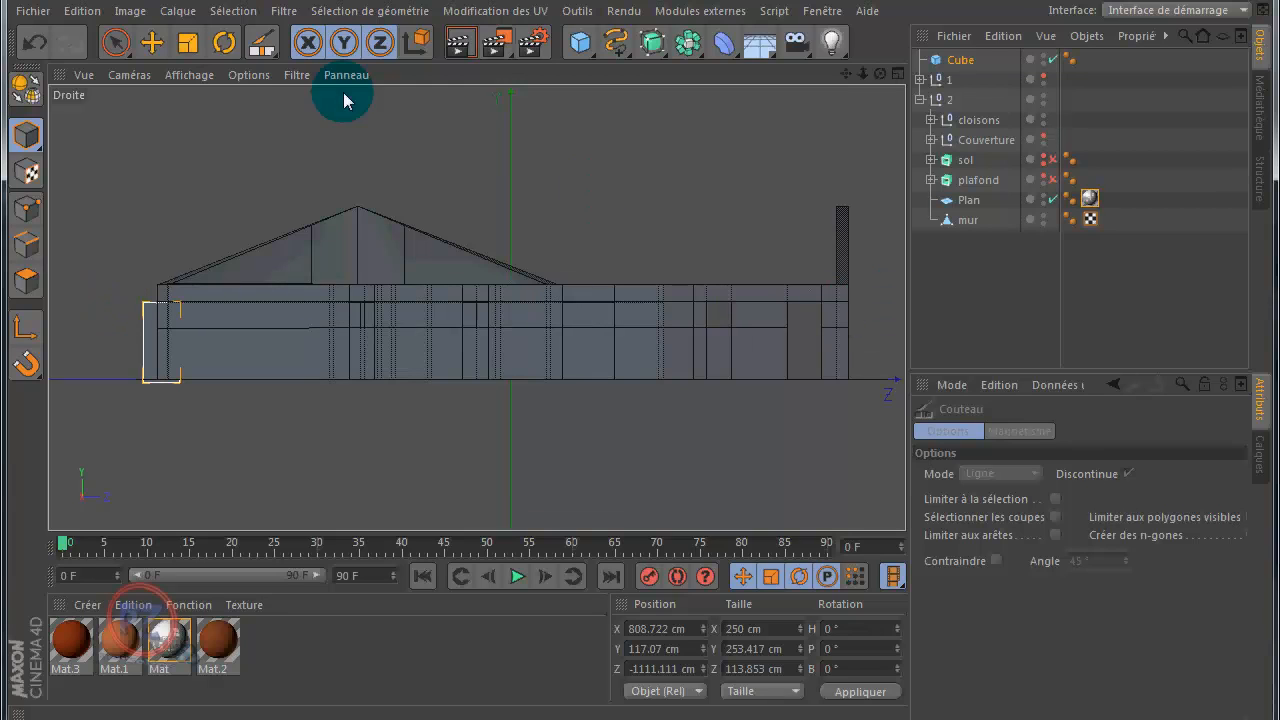
click(26, 208)
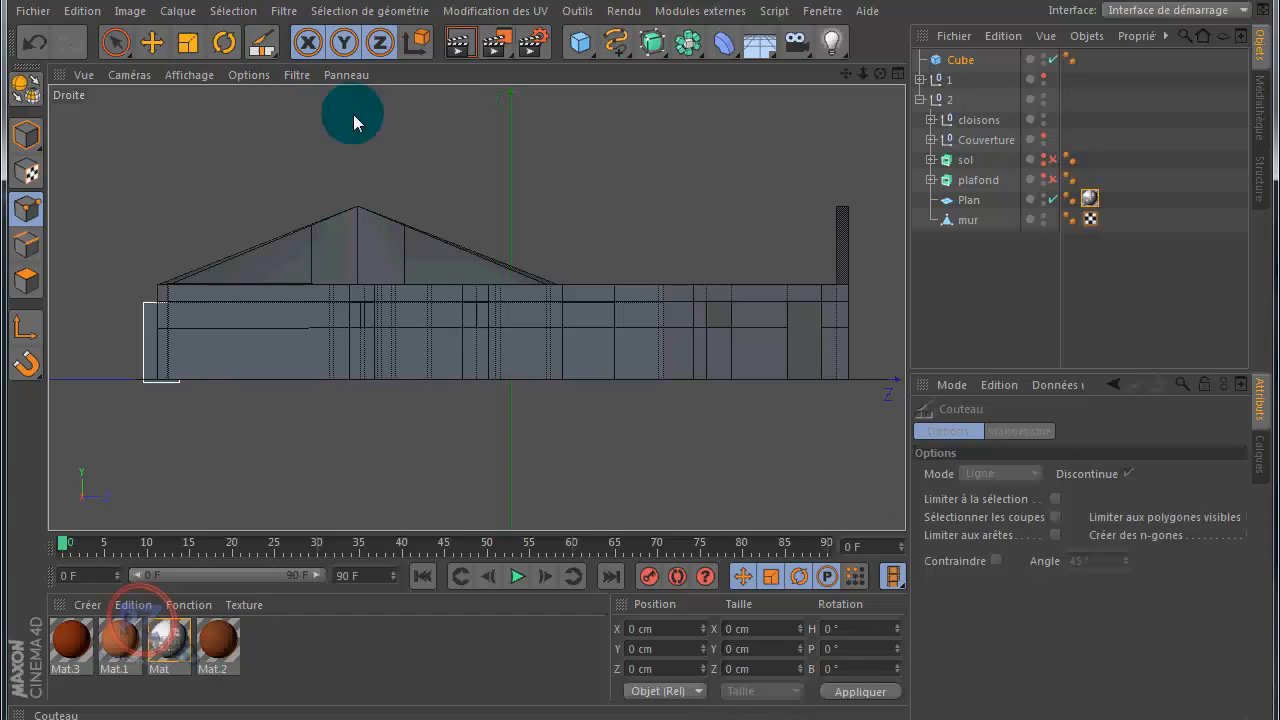
click(977, 221)
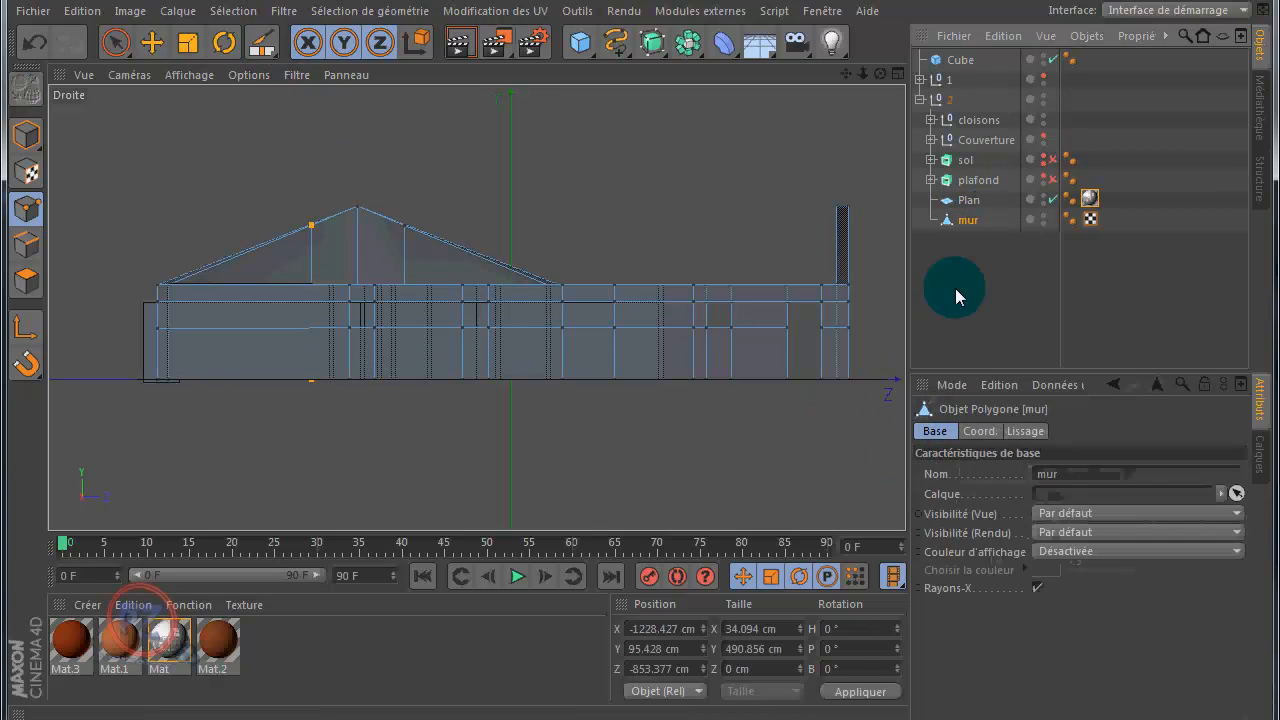
- Examine the Knife tool's options and the wall's horizontal edge lines beside the cube in the right view
click(261, 42)
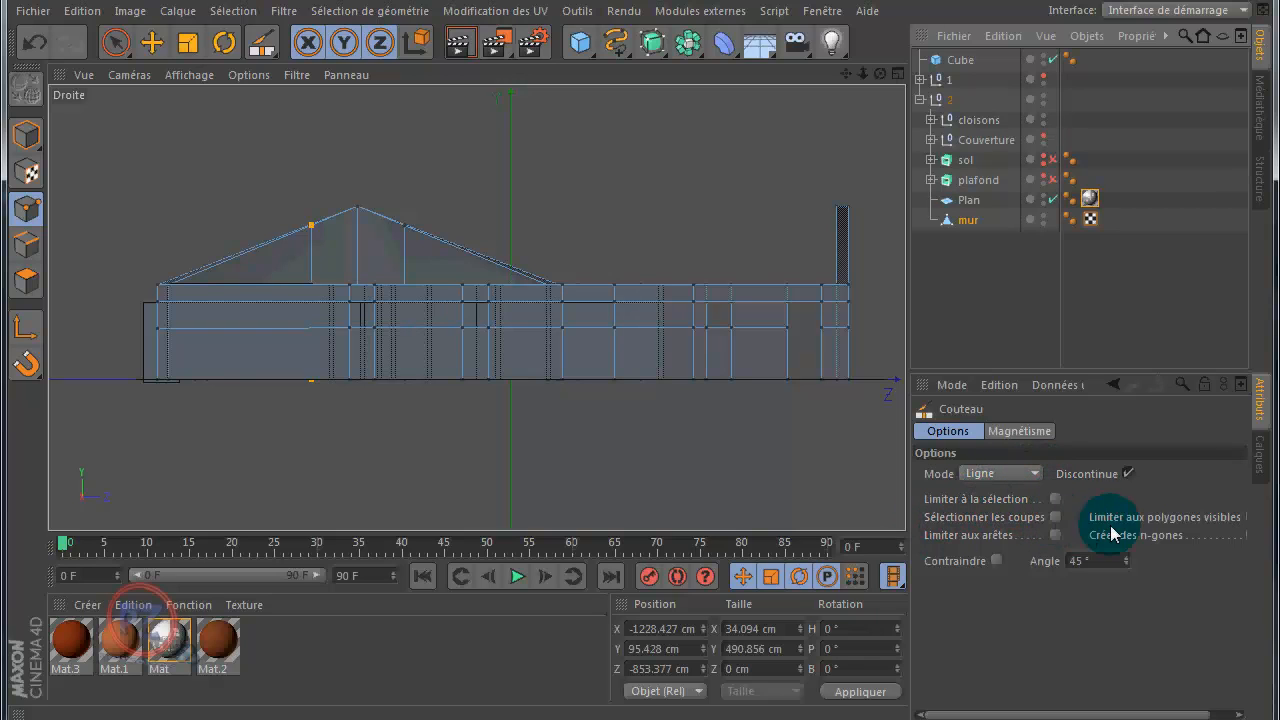
drag(1069, 713, 1094, 694)
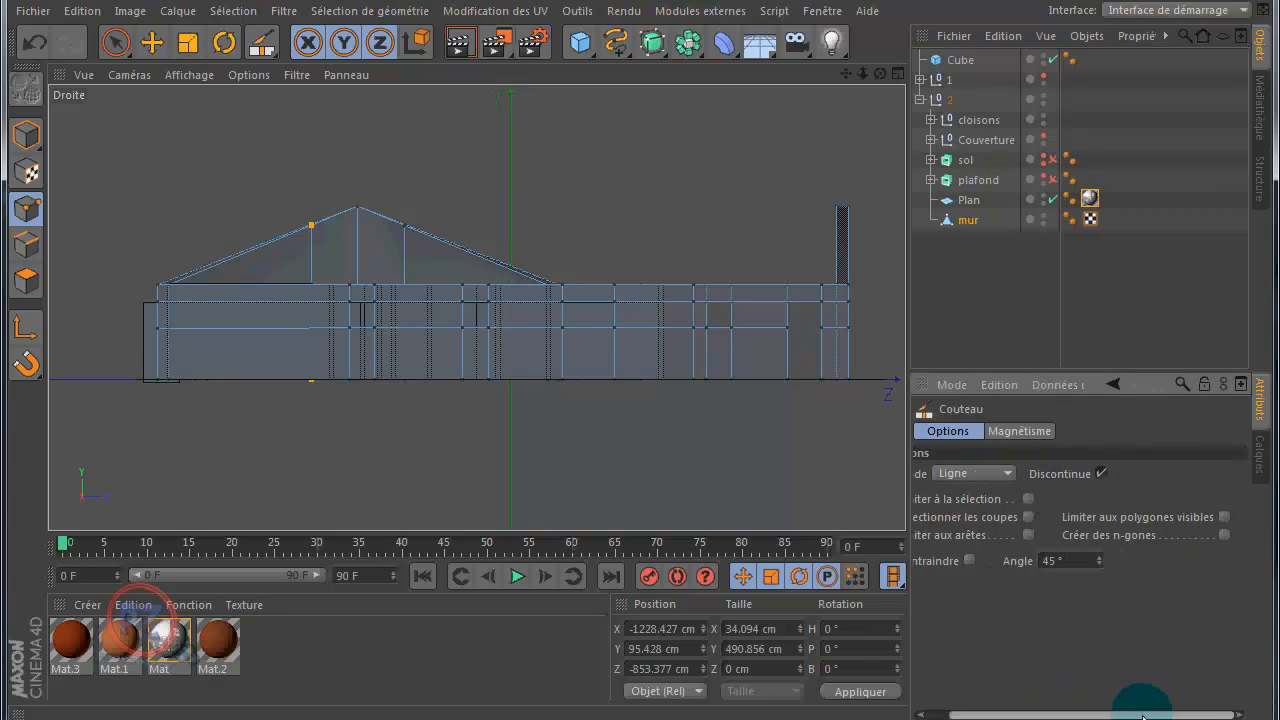
drag(1143, 716, 1118, 714)
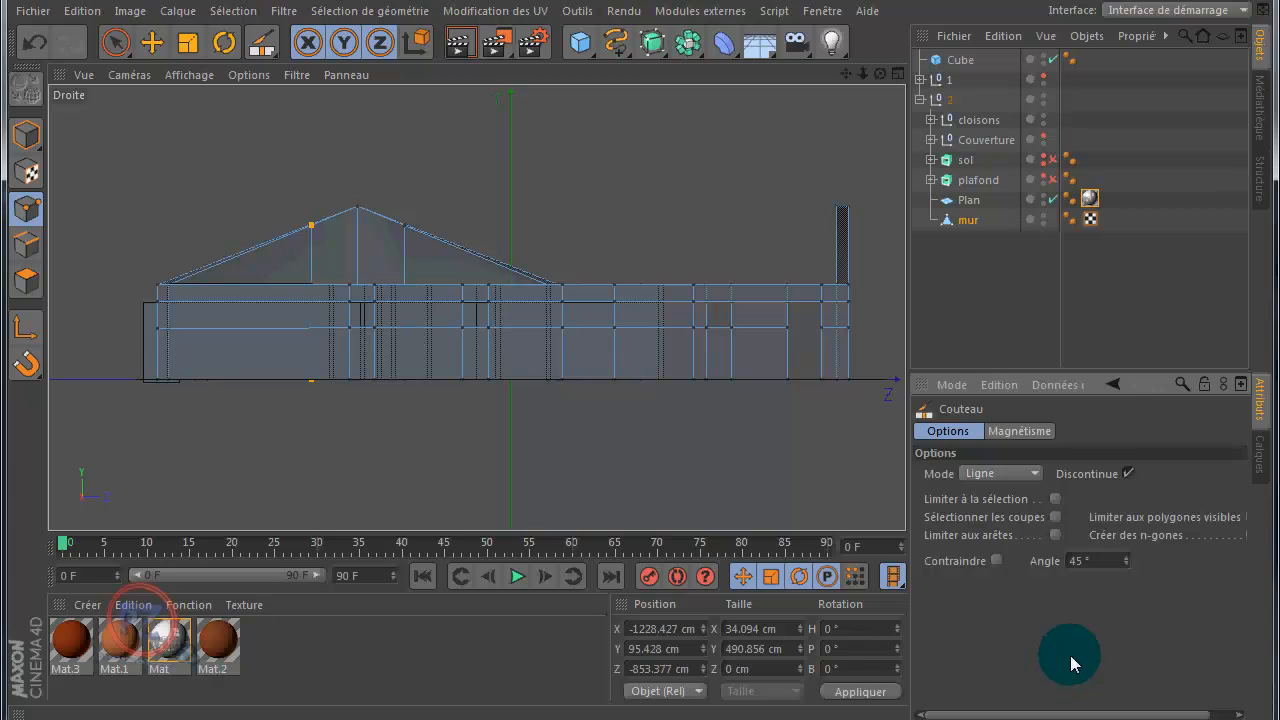
drag(79, 309, 141, 318)
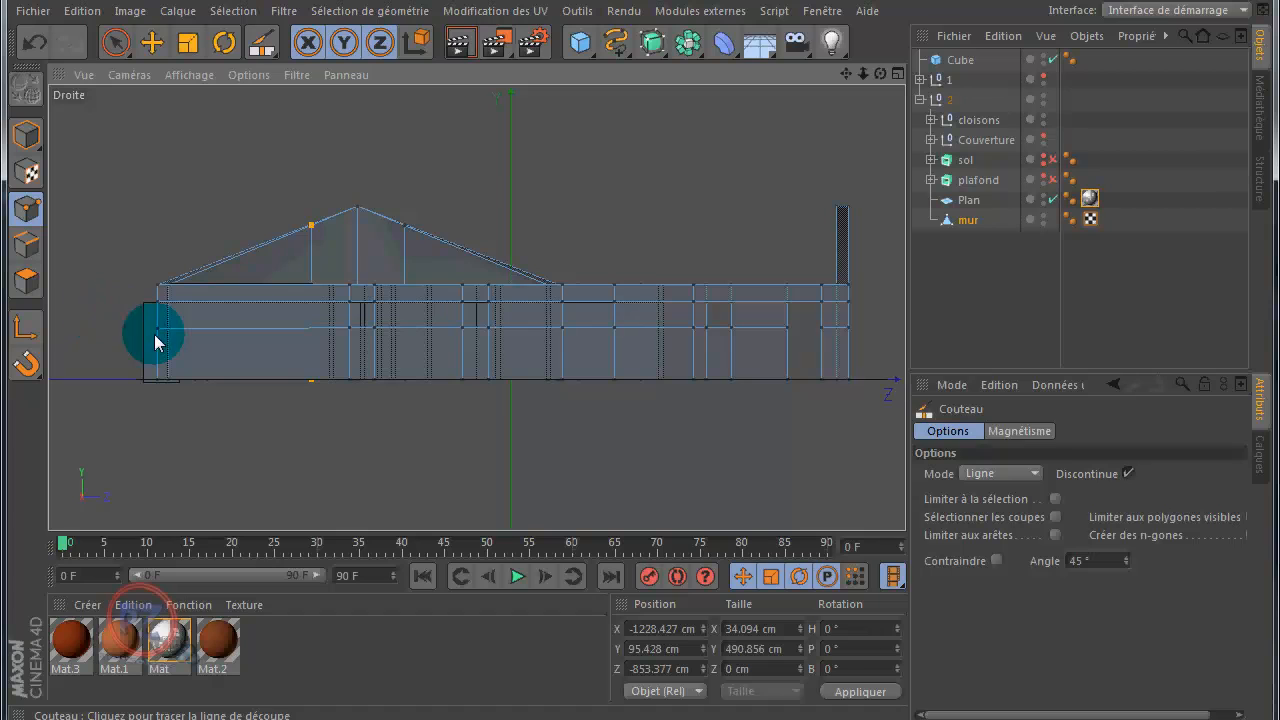
scroll(309, 326, up, 4)
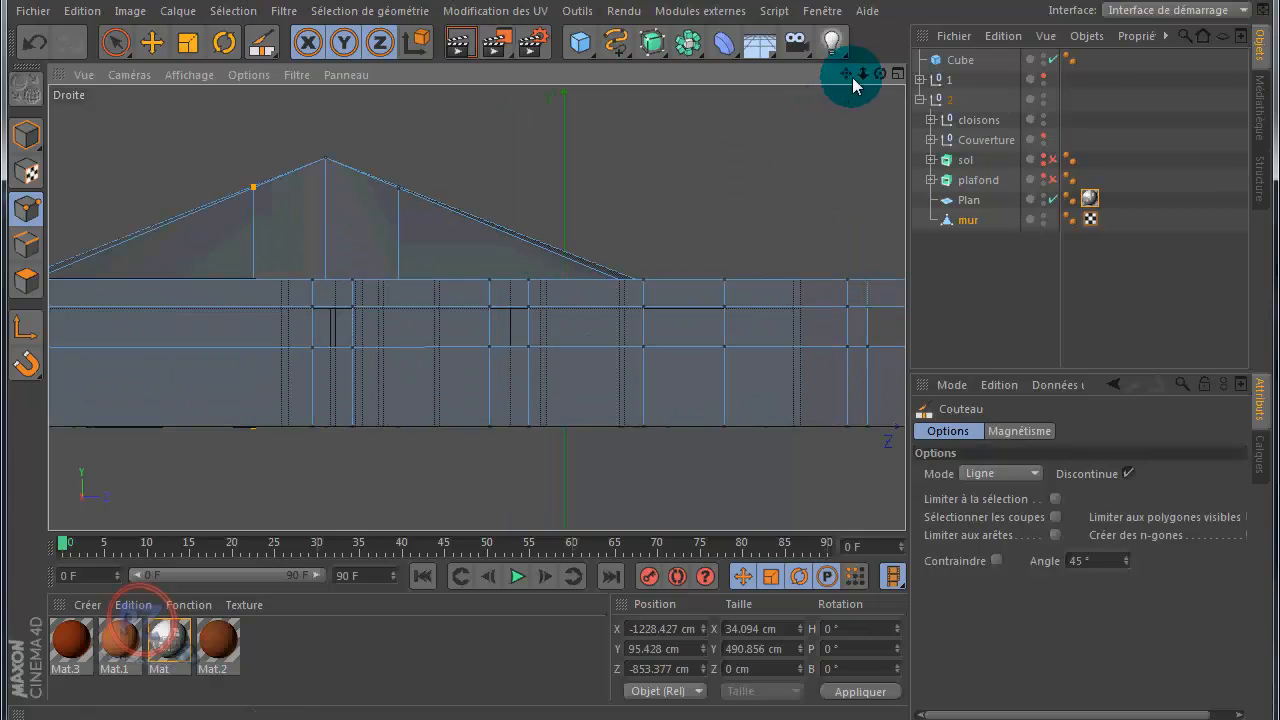
drag(846, 74, 640, 381)
scroll(174, 279, up, 2)
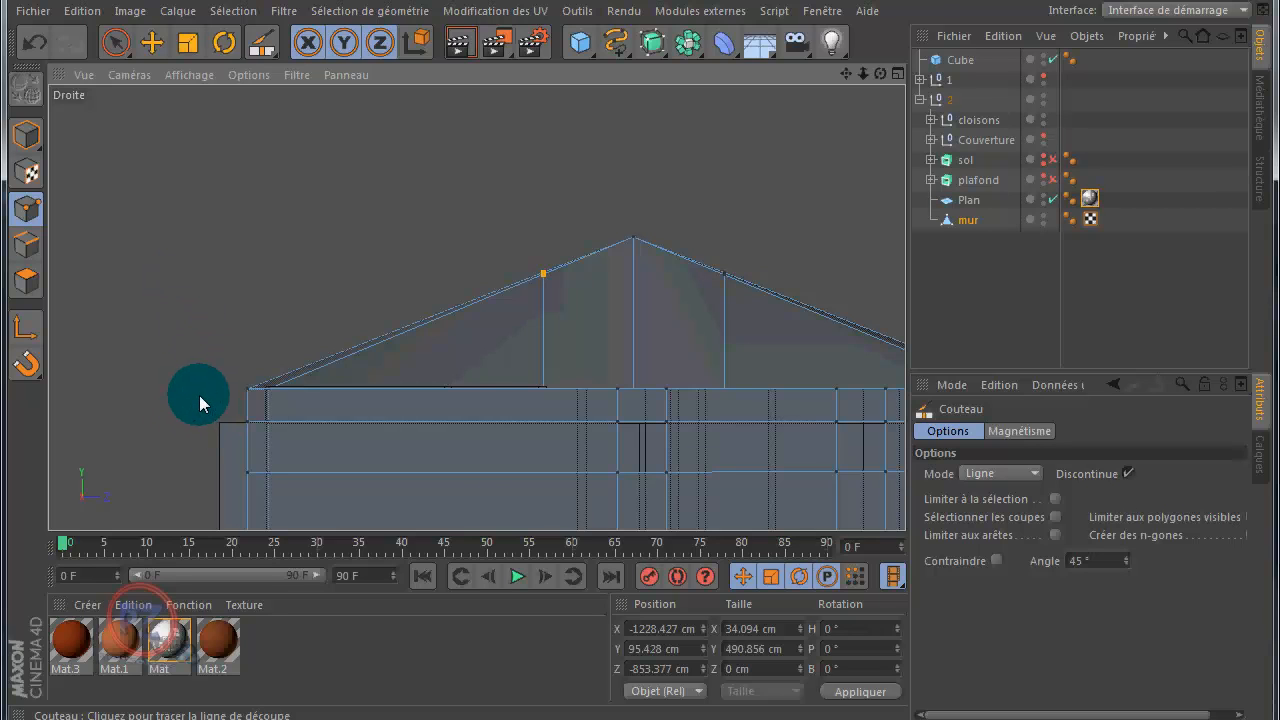
scroll(196, 398, down, 6)
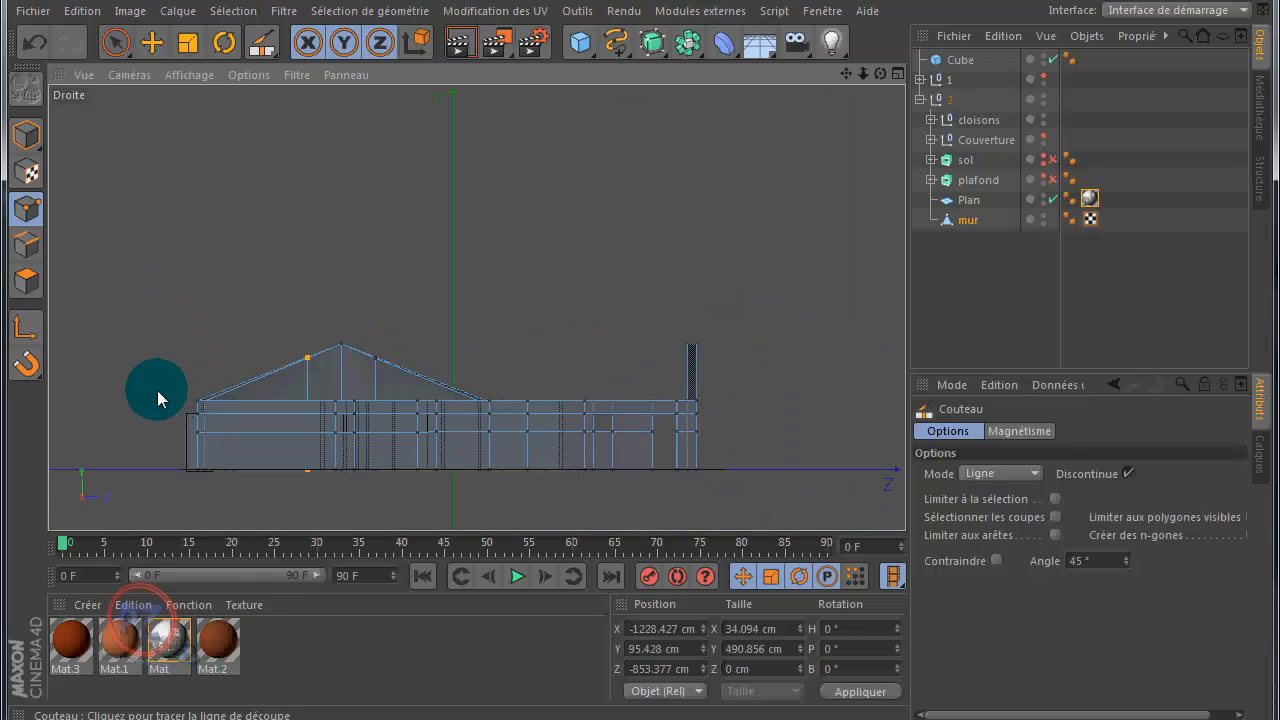
- Rectangle-select the wall's upper row of points, try raising it by about 10 cm, undo the move and clear the selection
click(115, 43)
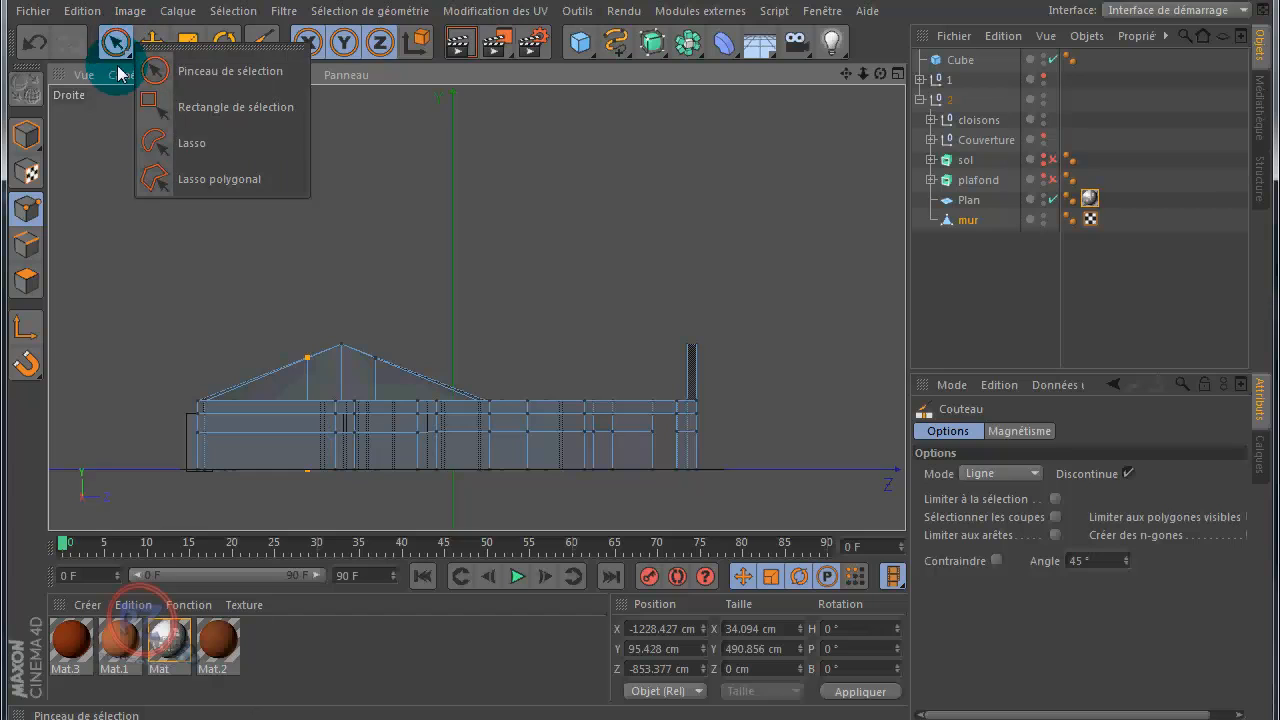
click(236, 107)
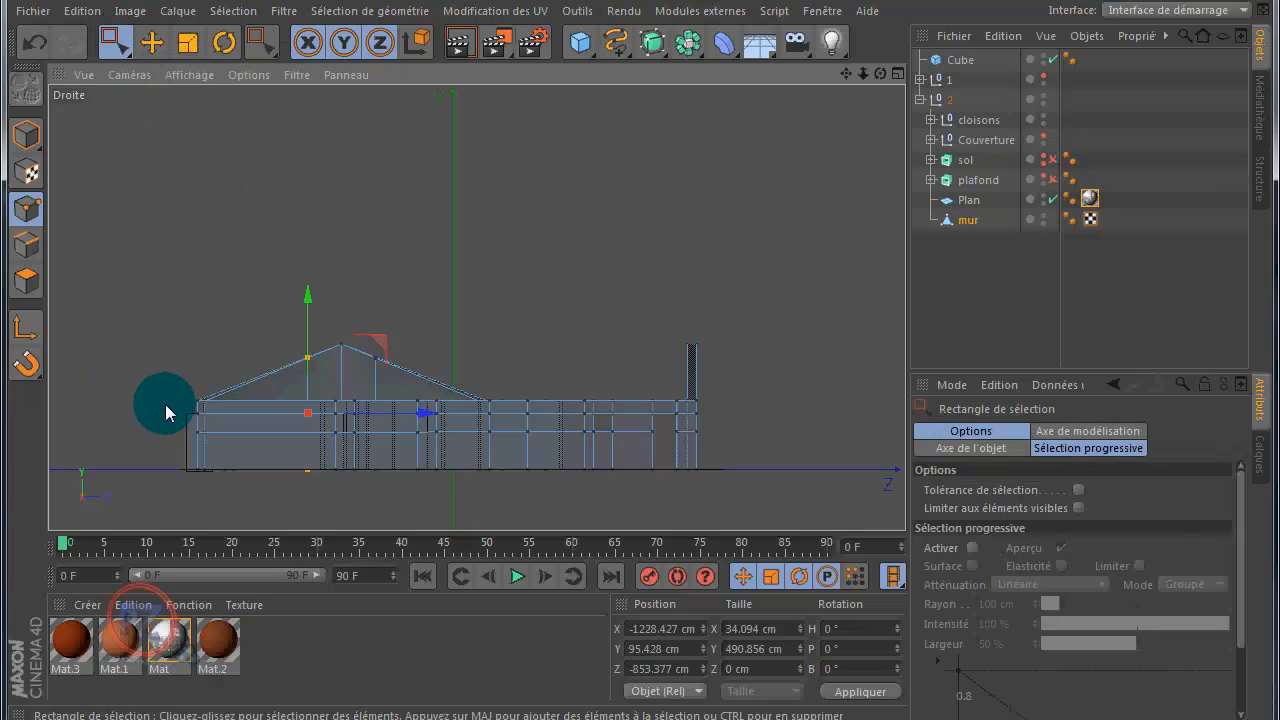
drag(175, 409, 726, 425)
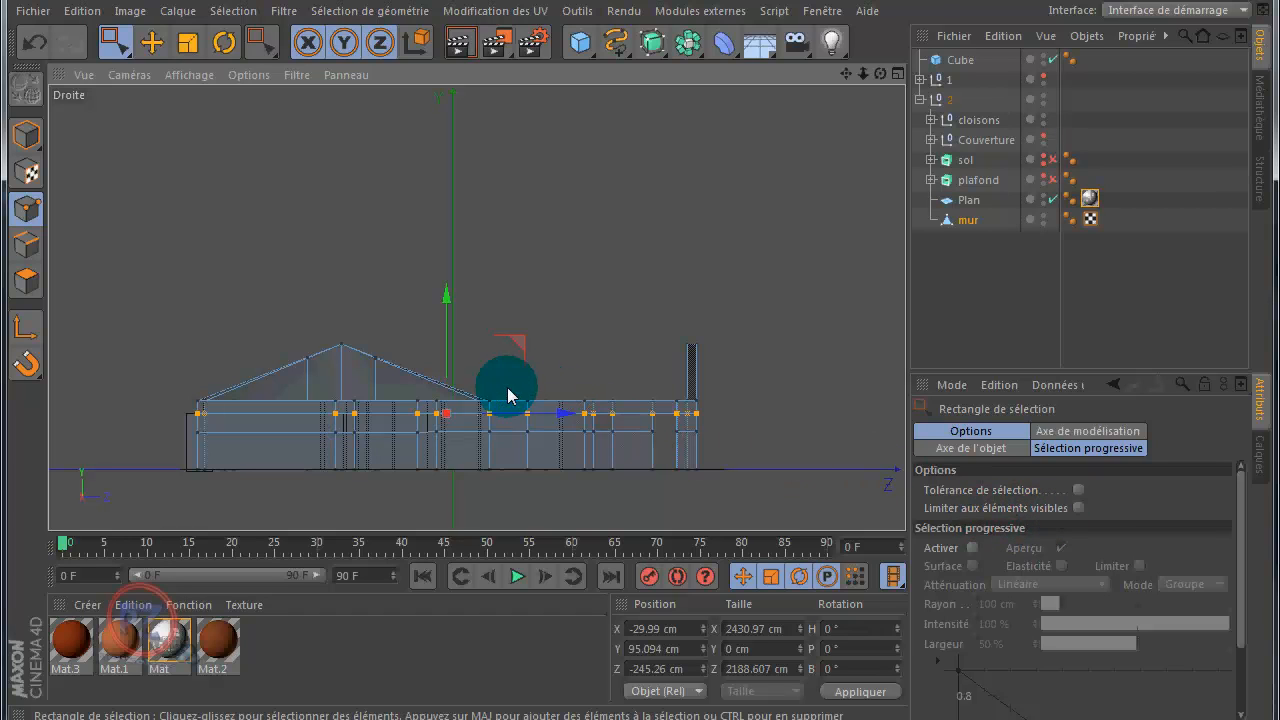
scroll(402, 424, up, 3)
scroll(293, 418, up, 2)
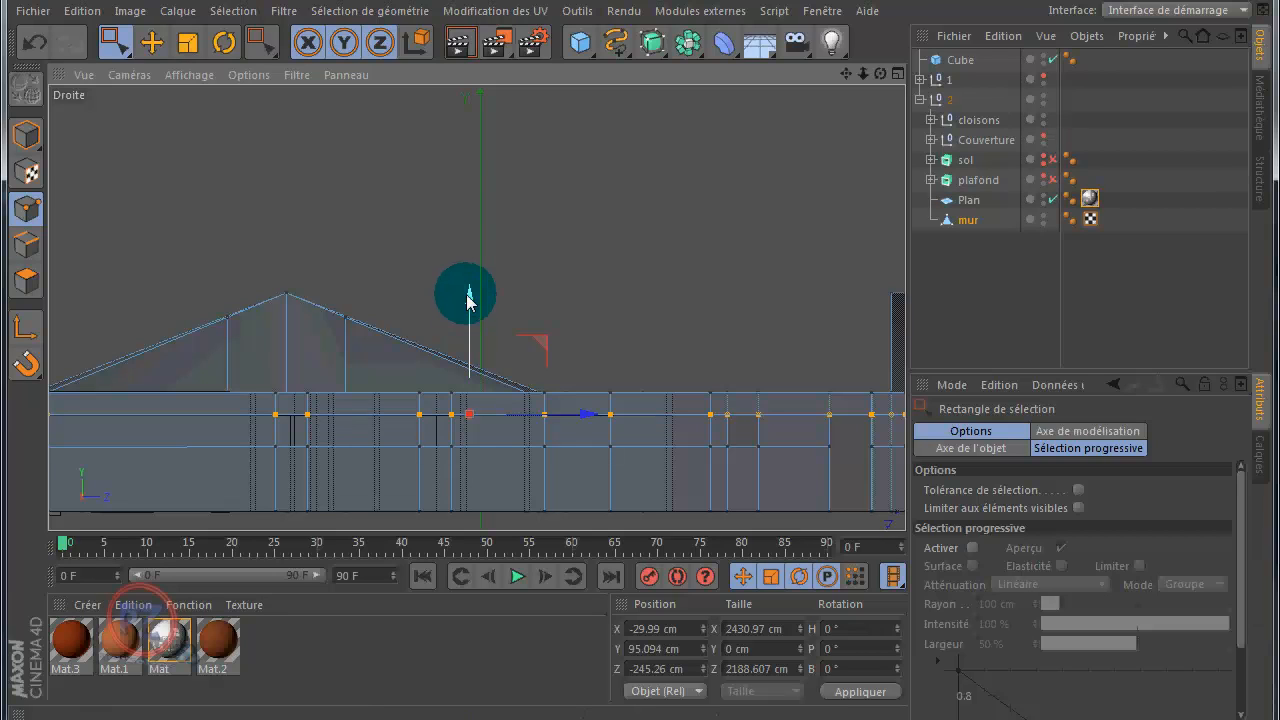
drag(468, 300, 463, 289)
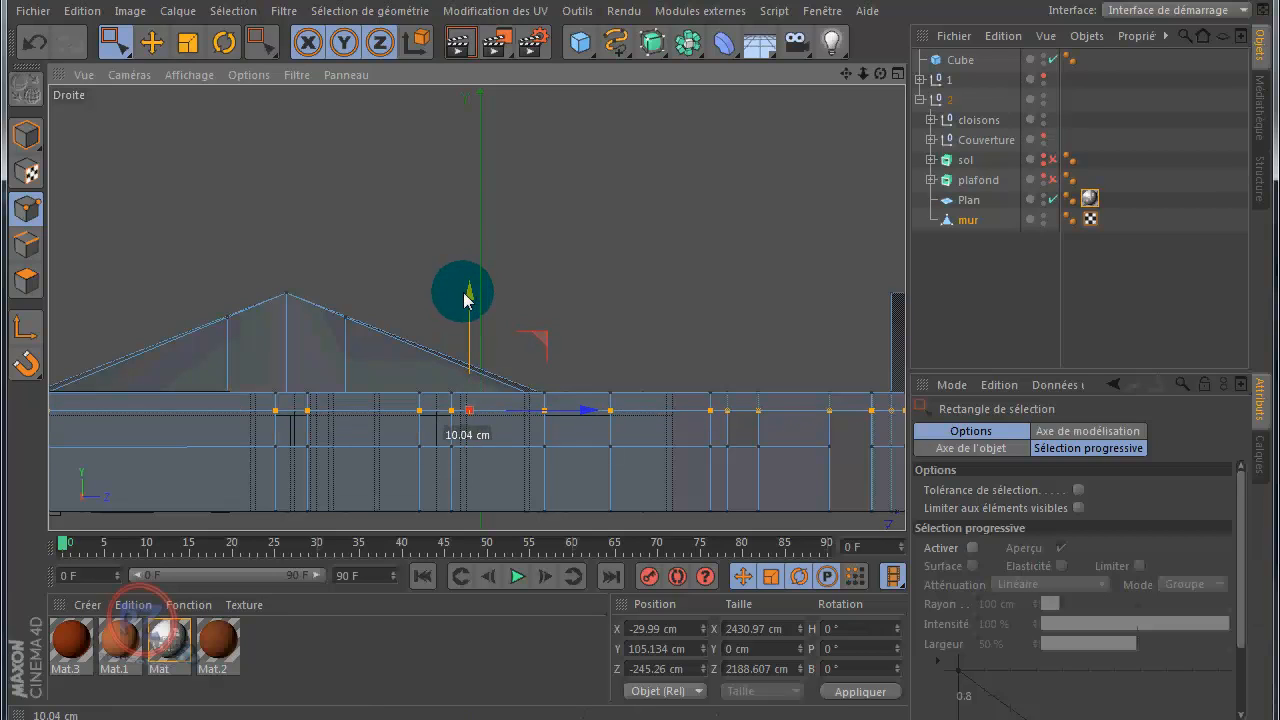
click(36, 42)
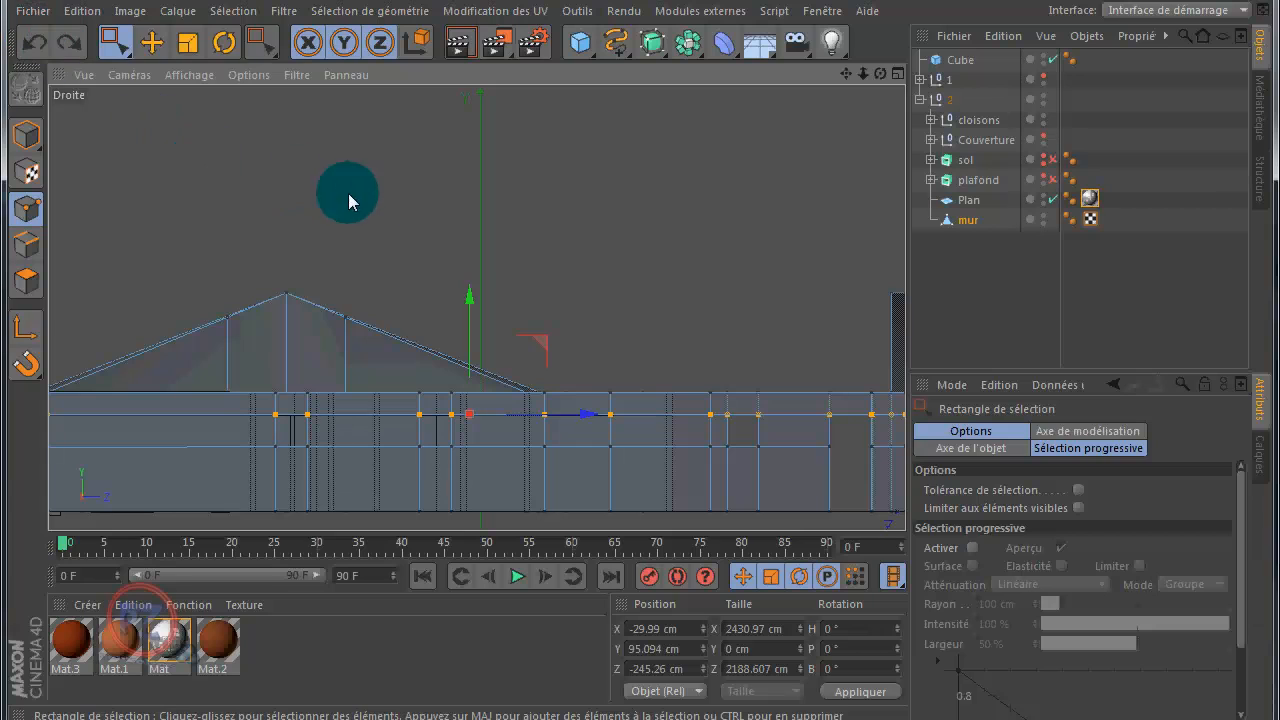
scroll(586, 200, down, 2)
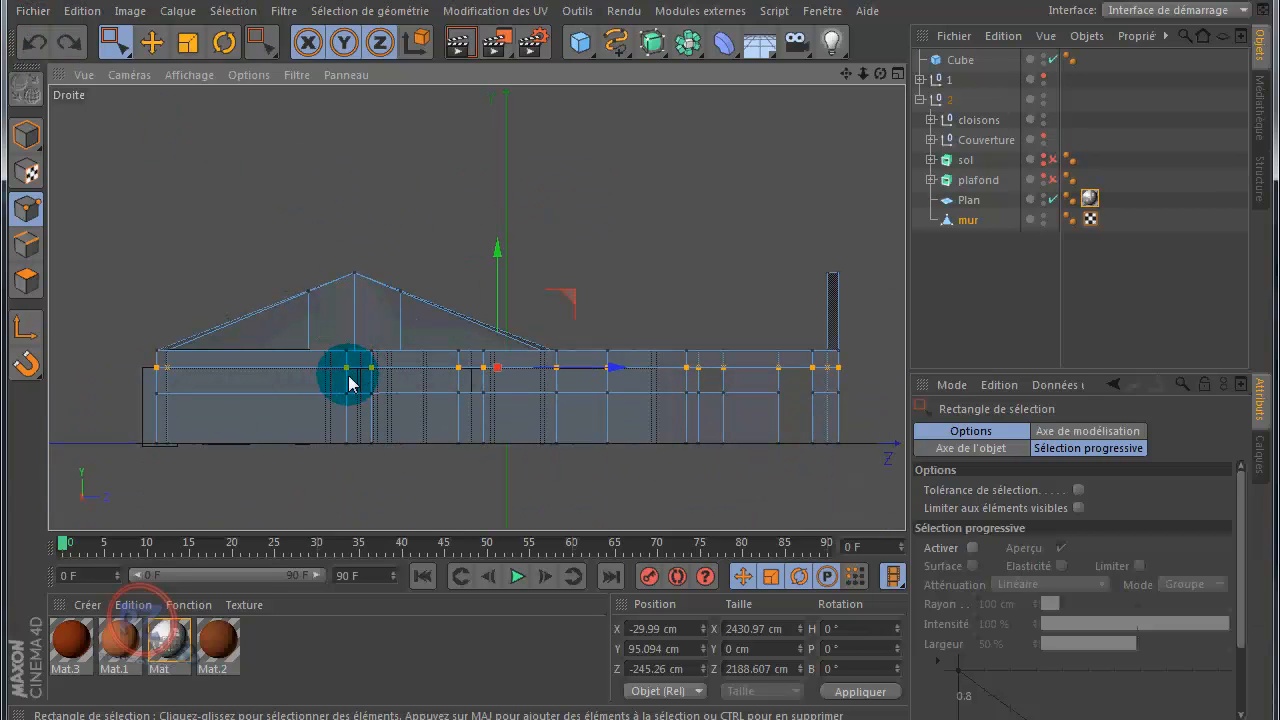
click(152, 42)
click(152, 211)
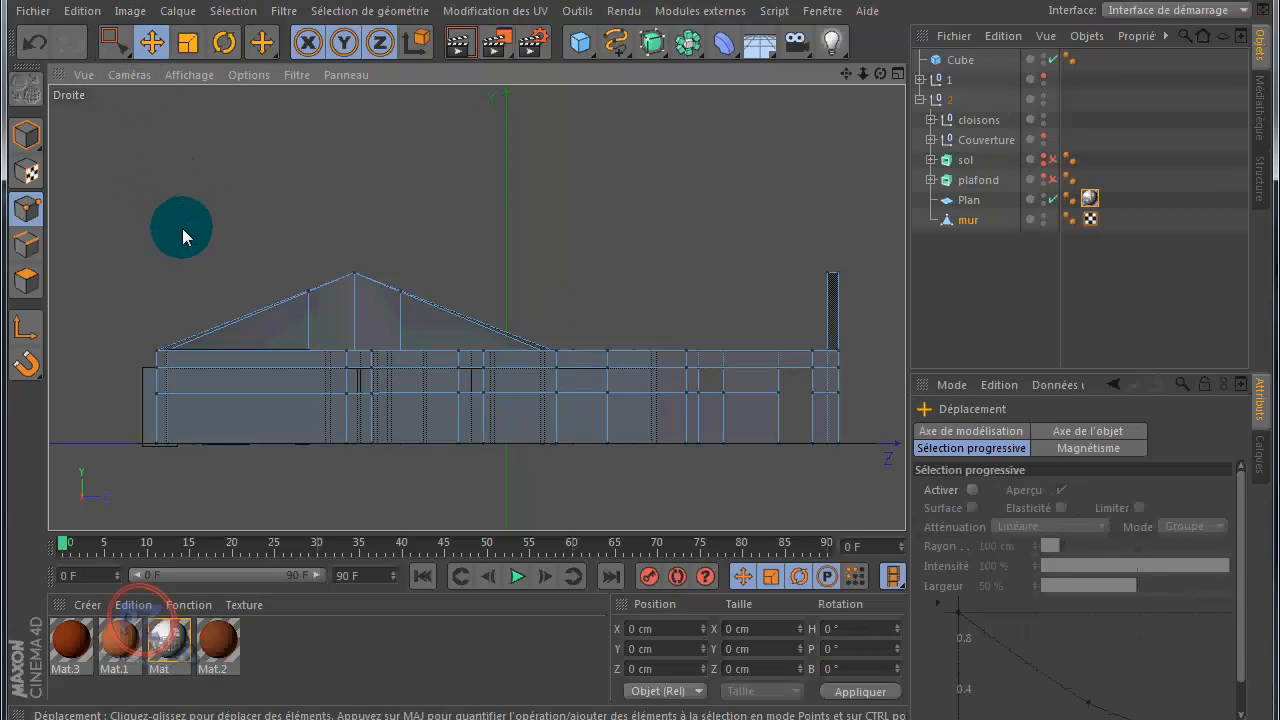
- Return to the perspective view, delete the cube over the front wall and inspect the house from above and from the front
middle_click(182, 228)
middle_click(182, 228)
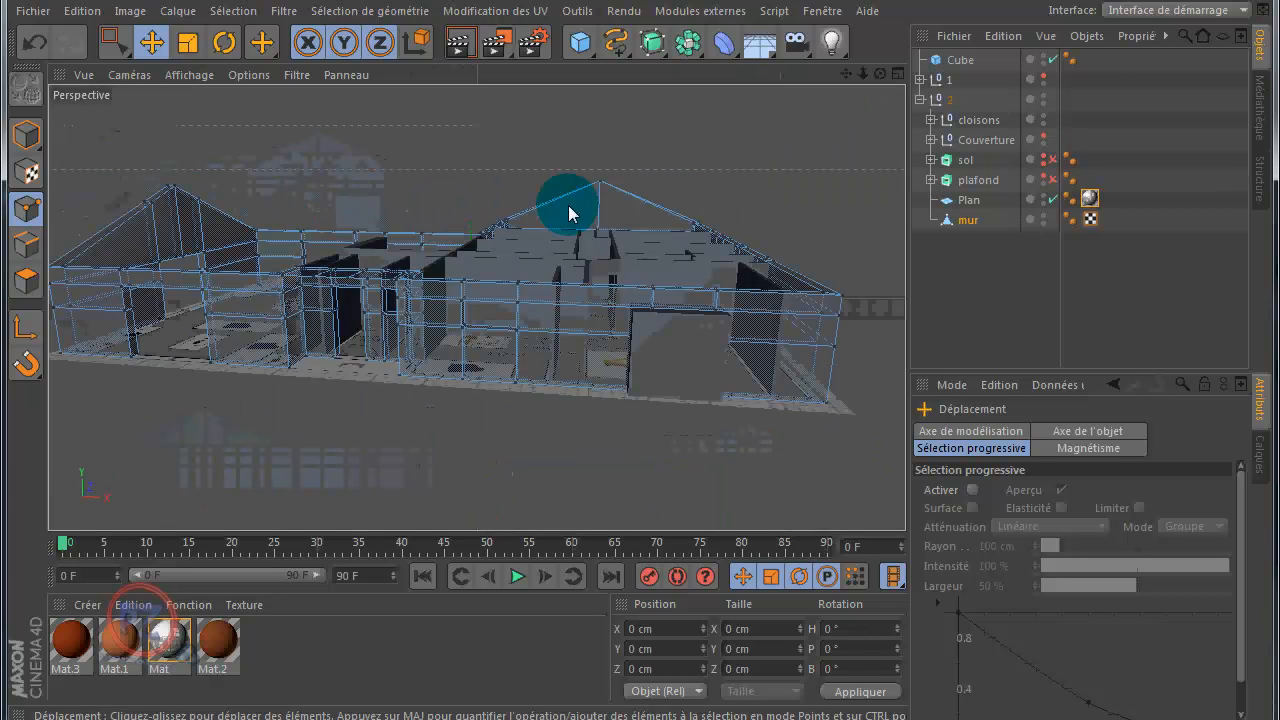
click(960, 60)
key(Delete)
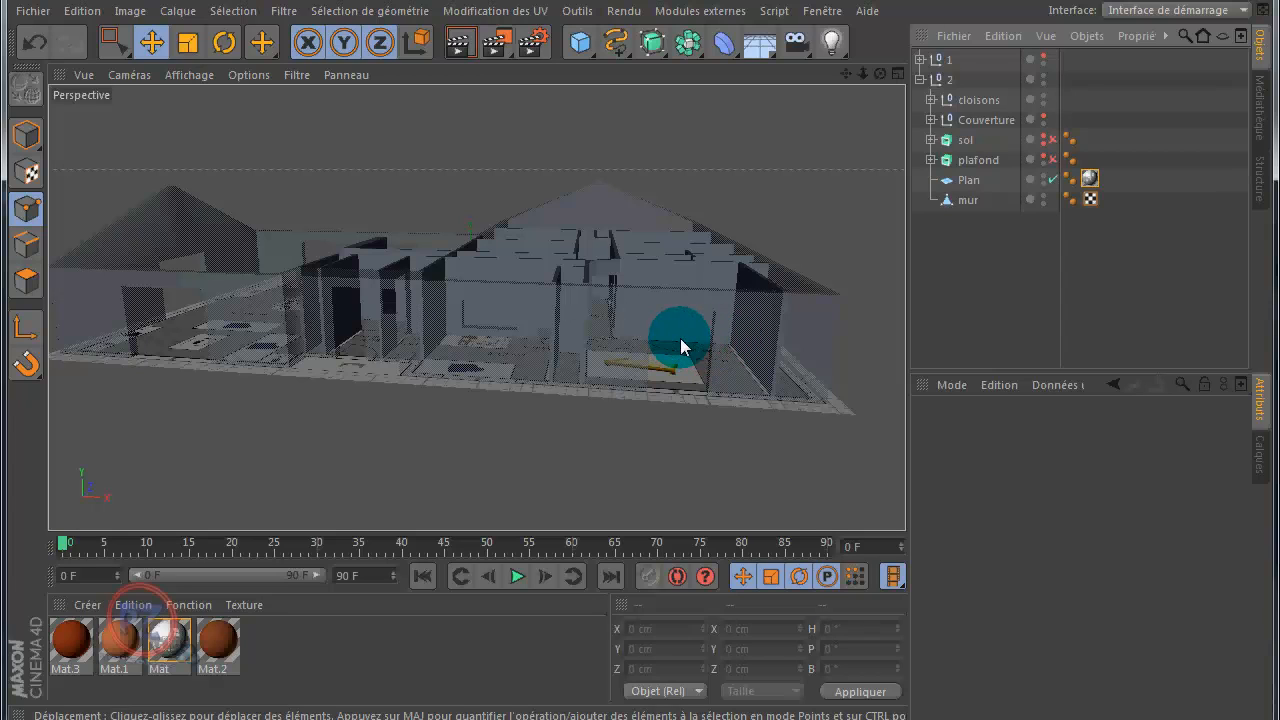
drag(880, 72, 640, 381)
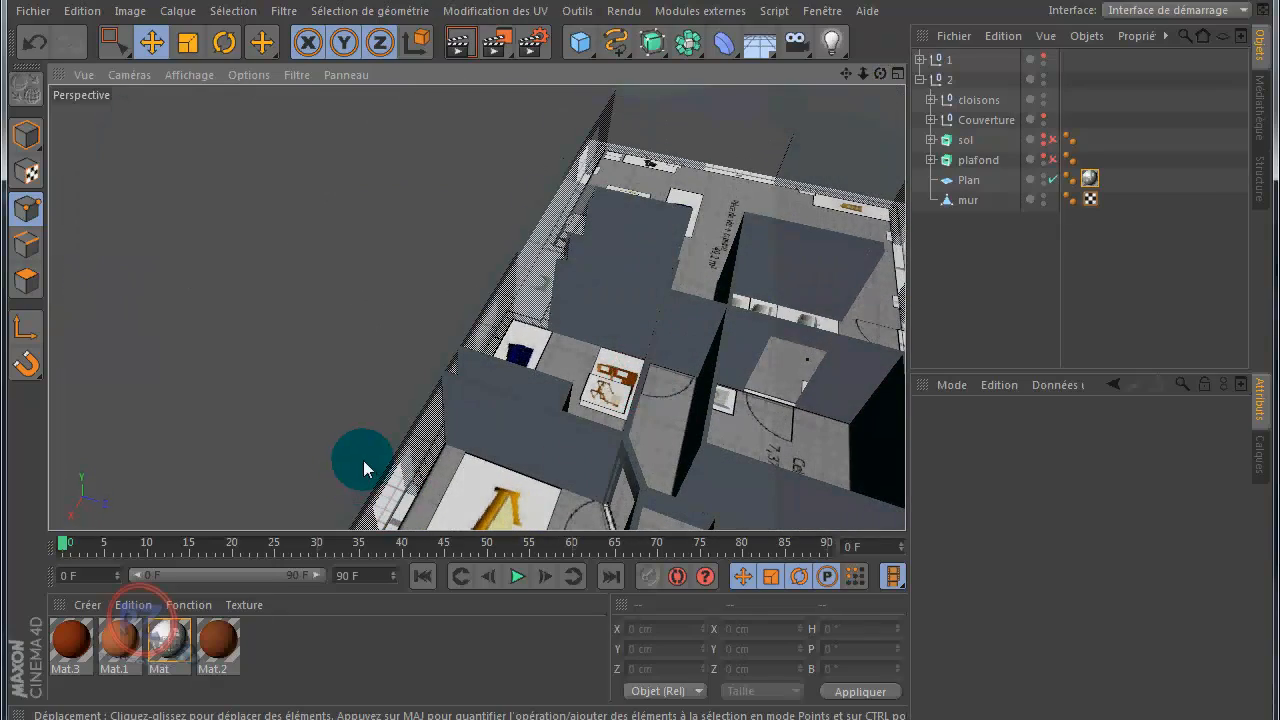
drag(642, 384, 640, 381)
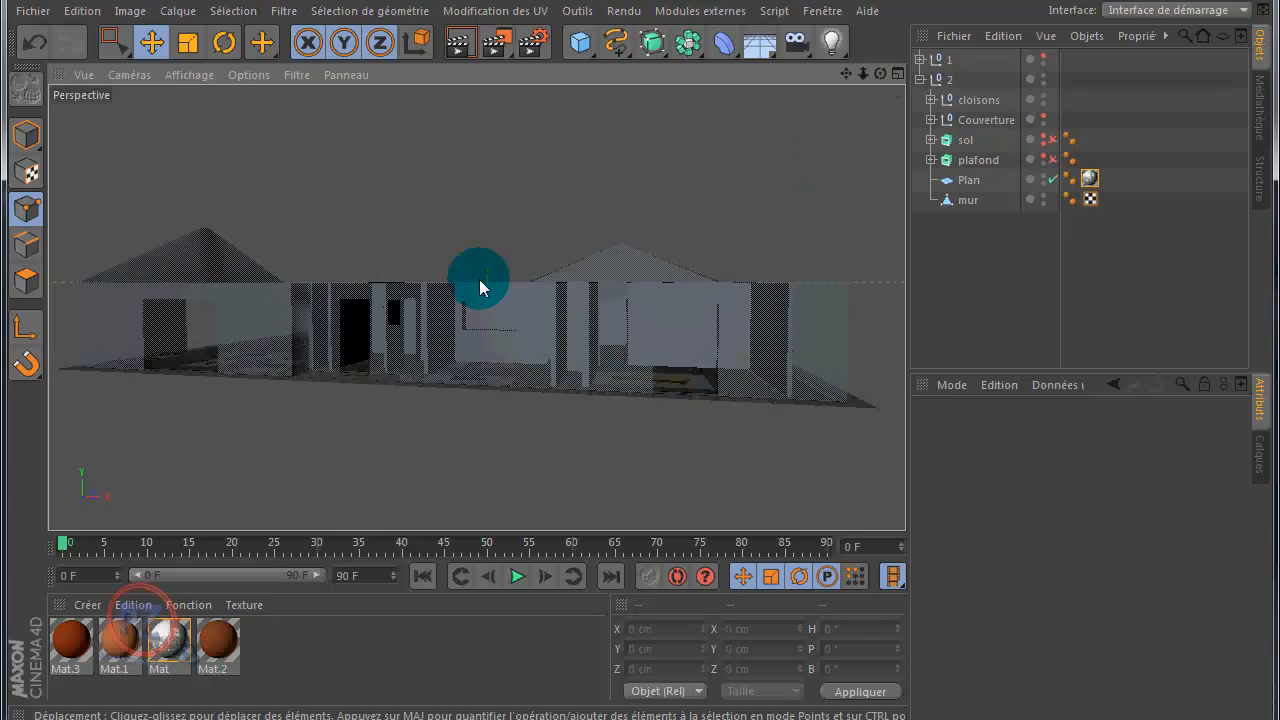
scroll(686, 392, up, 4)
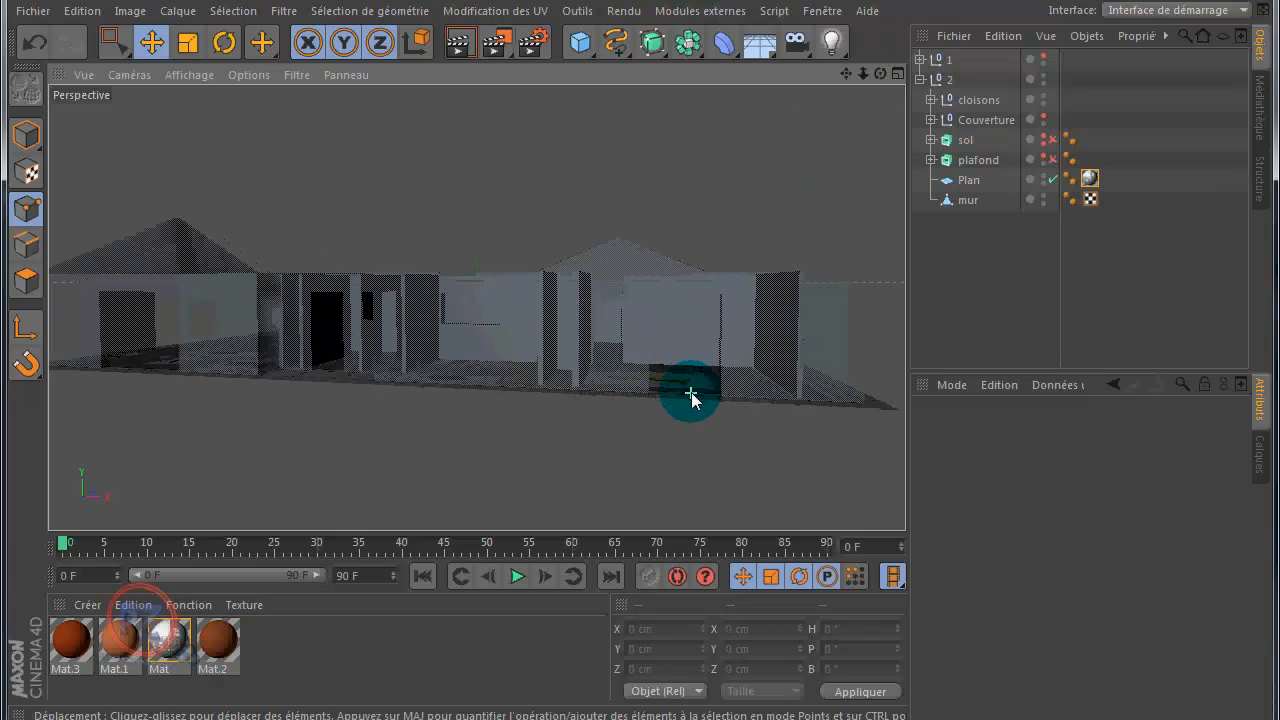
- Delete the lower jamb face on one side of the front opening in mur, using polygon editing
scroll(694, 390, up, 8)
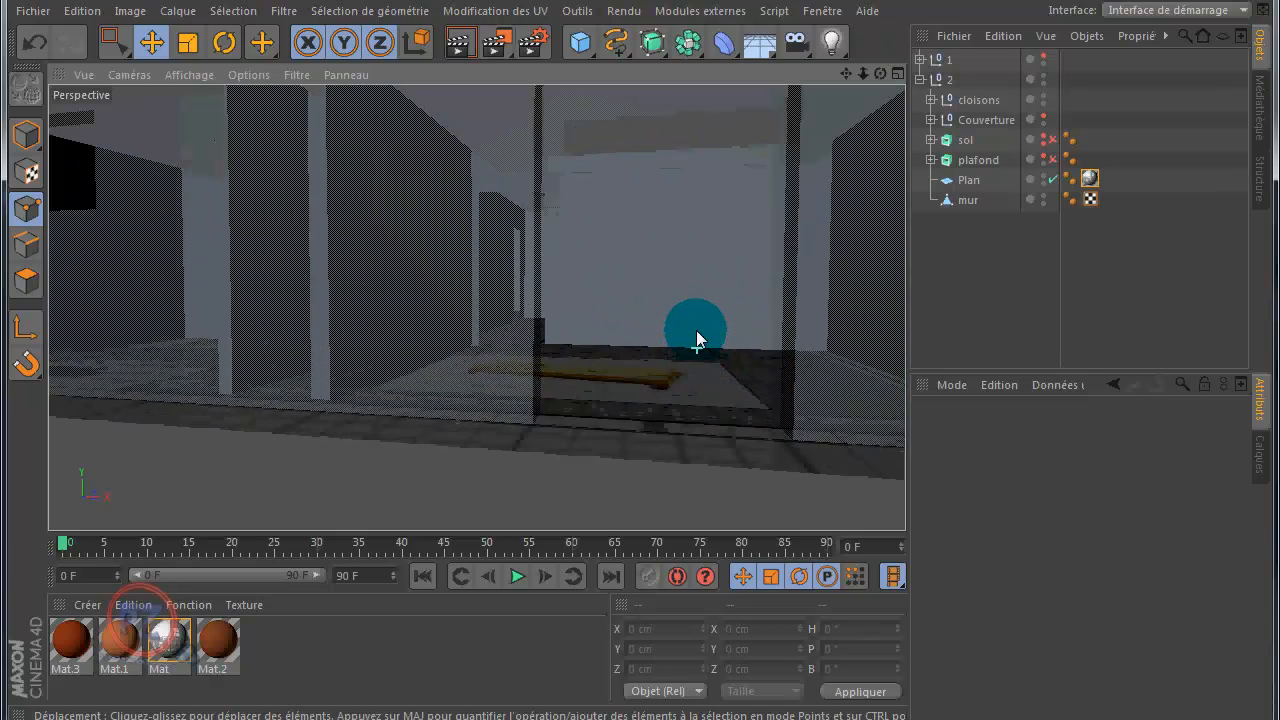
drag(879, 73, 640, 381)
click(968, 200)
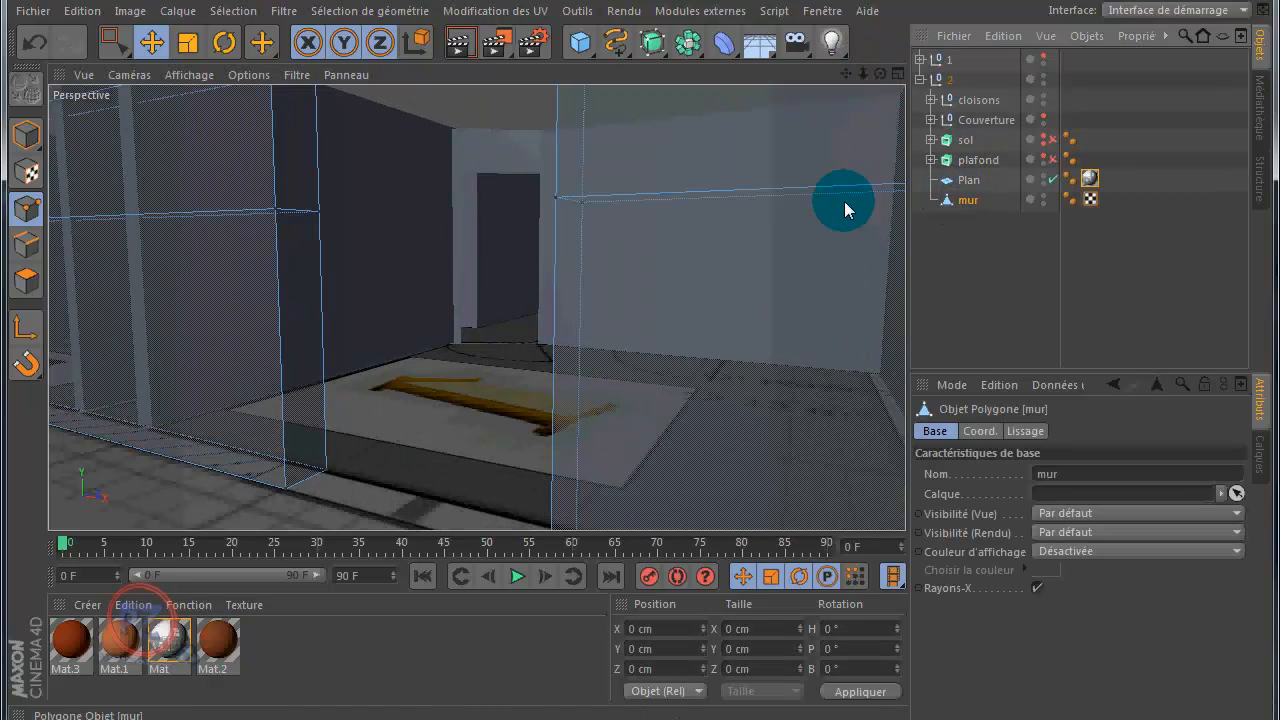
click(26, 280)
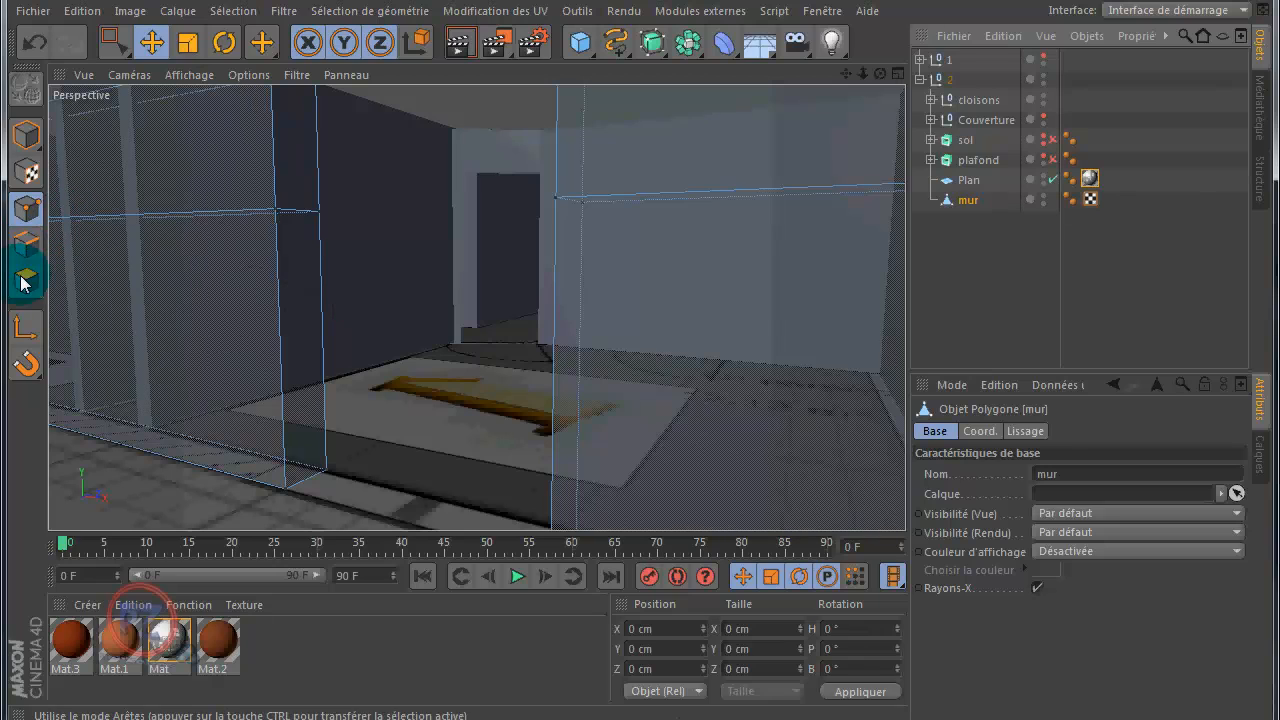
click(309, 336)
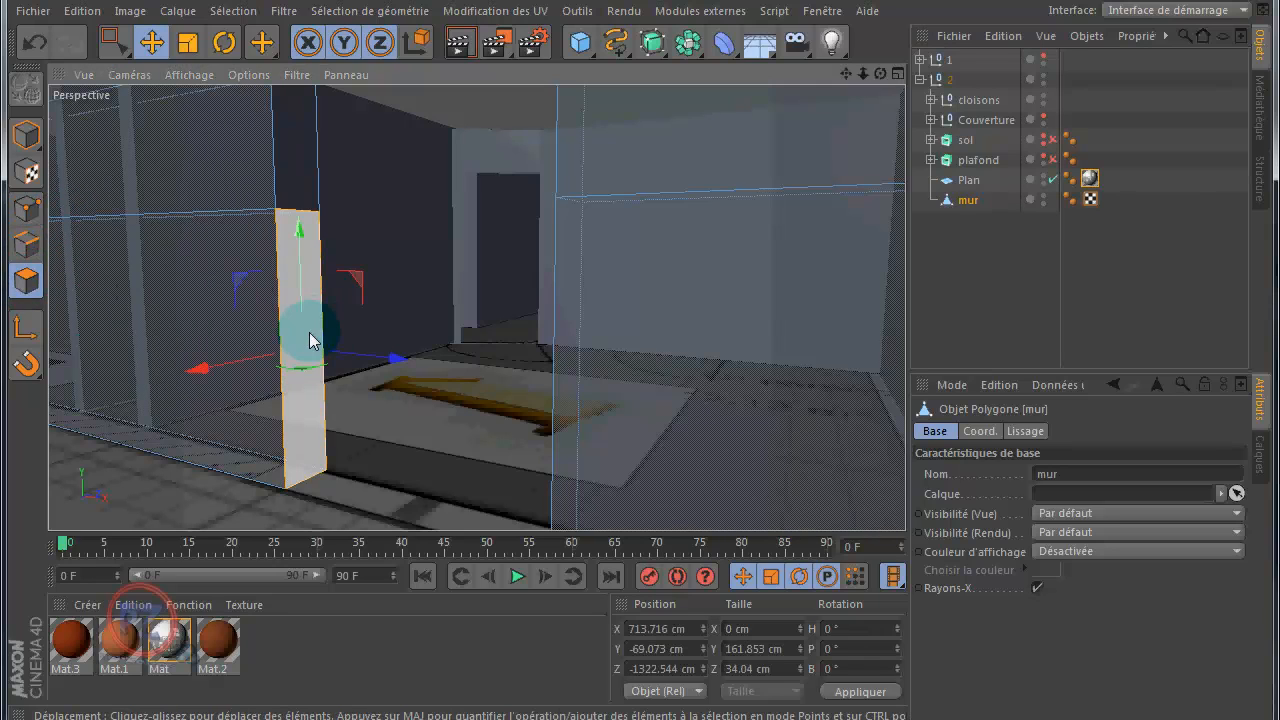
key(Delete)
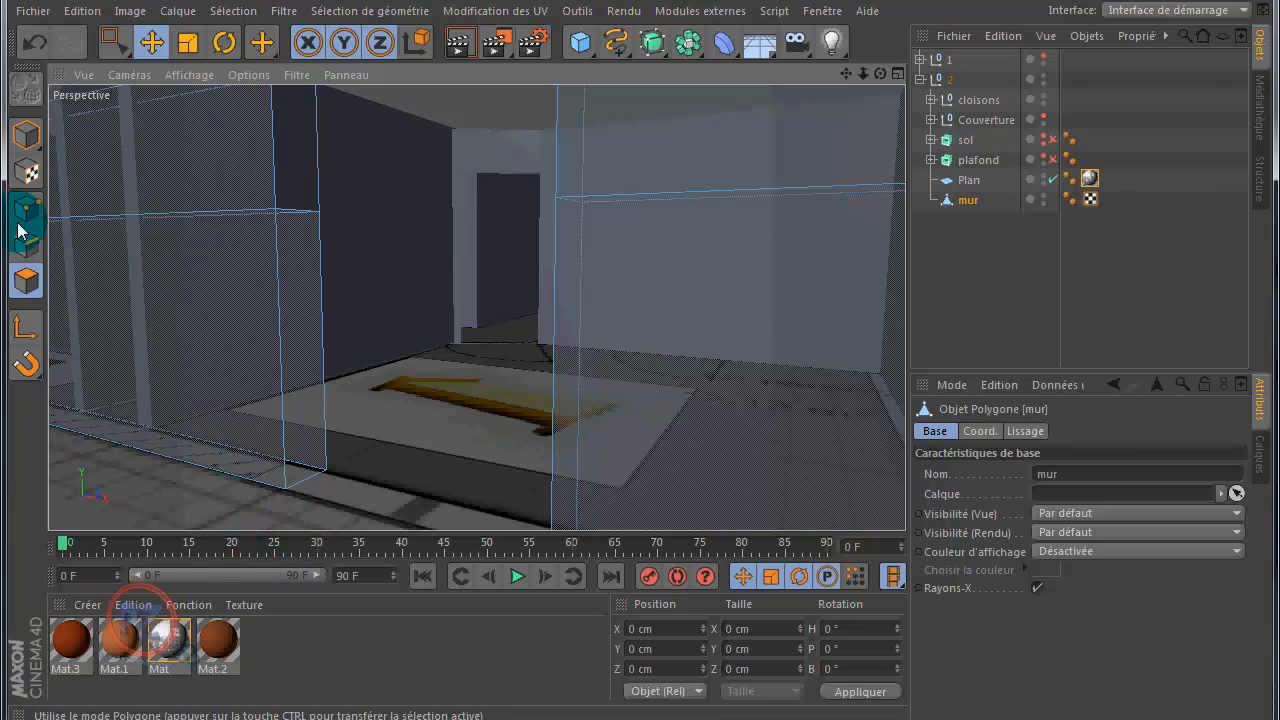
- Rebuild the missing lower jamb face of mur with the Bridge tool, joining its two vertical edges in edge editing
click(27, 135)
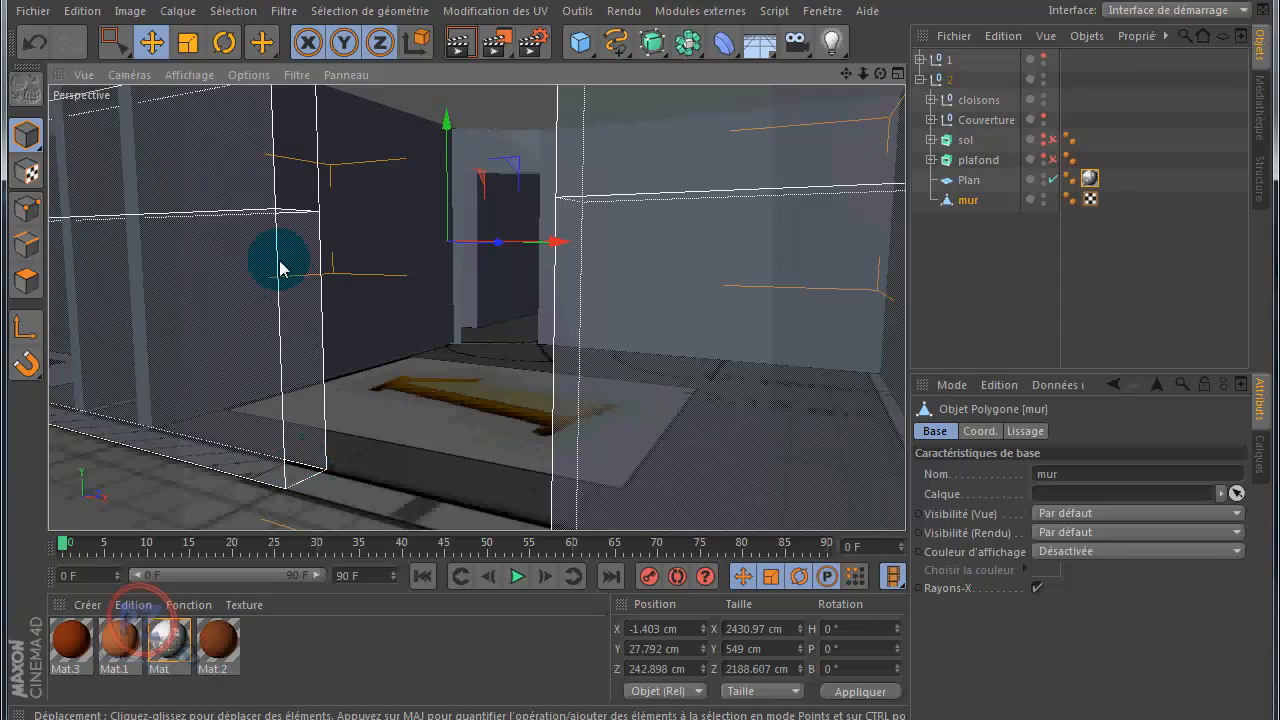
right_click(386, 299)
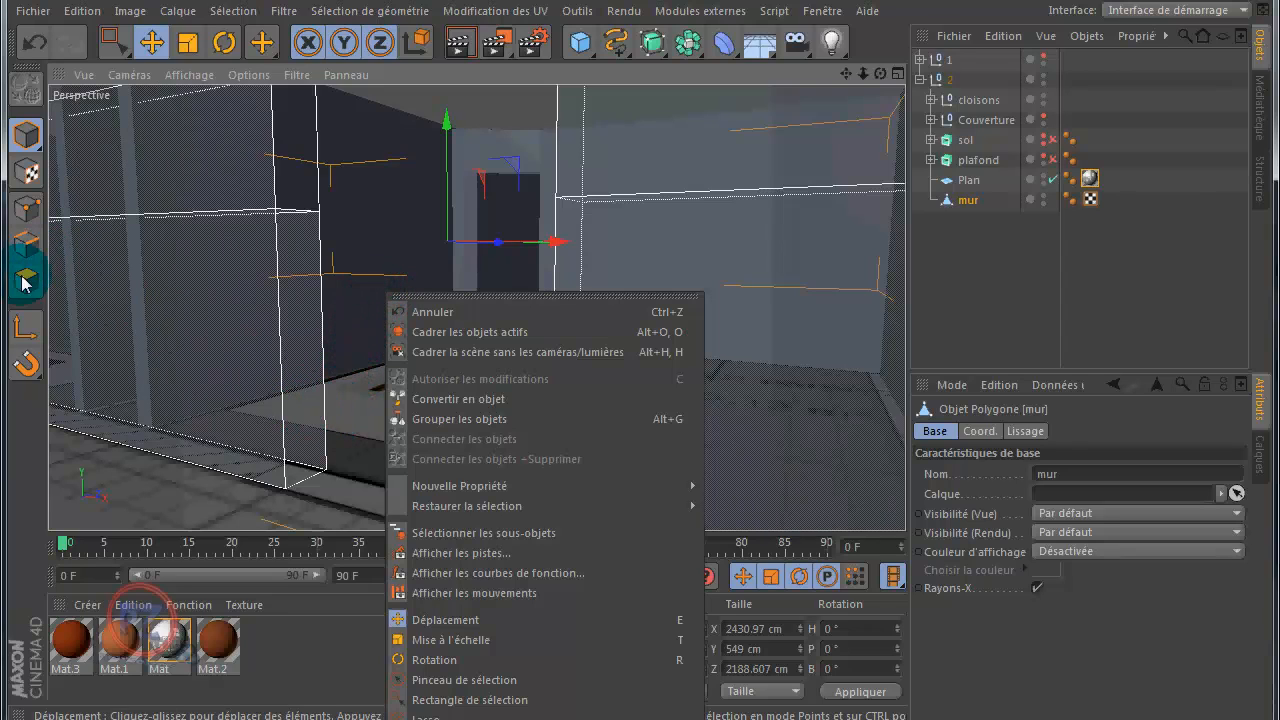
click(23, 216)
click(23, 213)
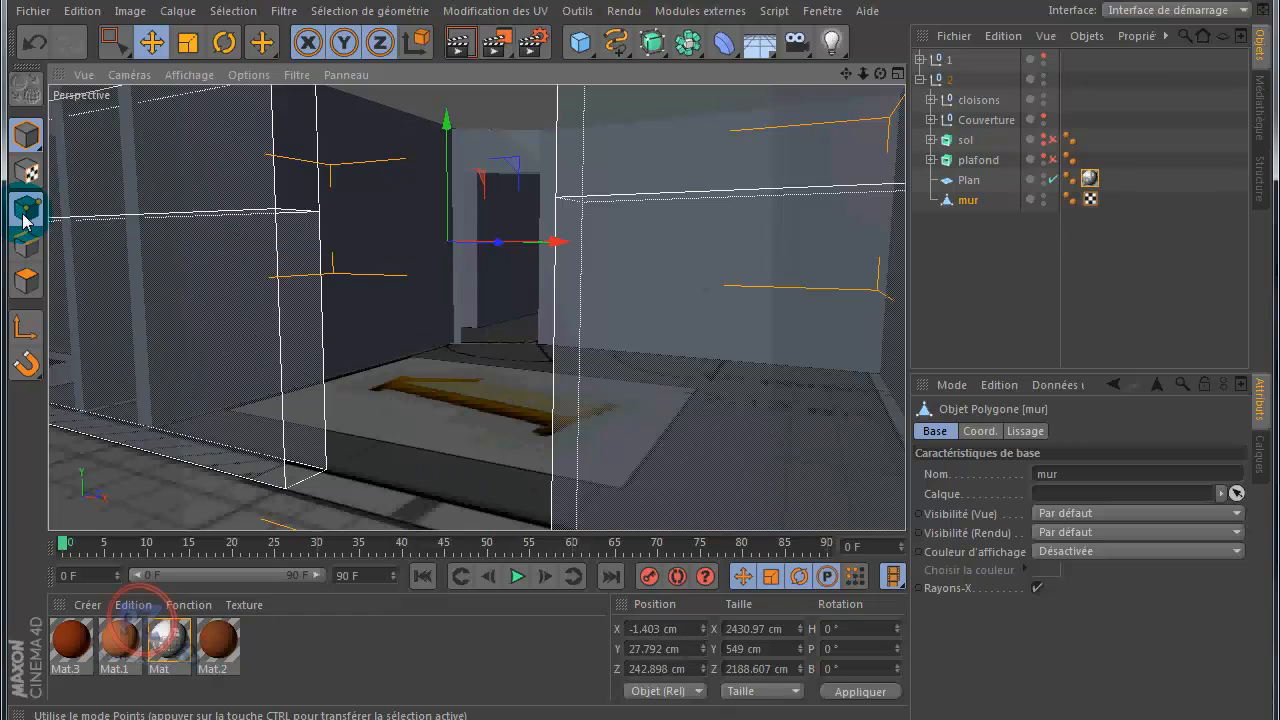
right_click(421, 286)
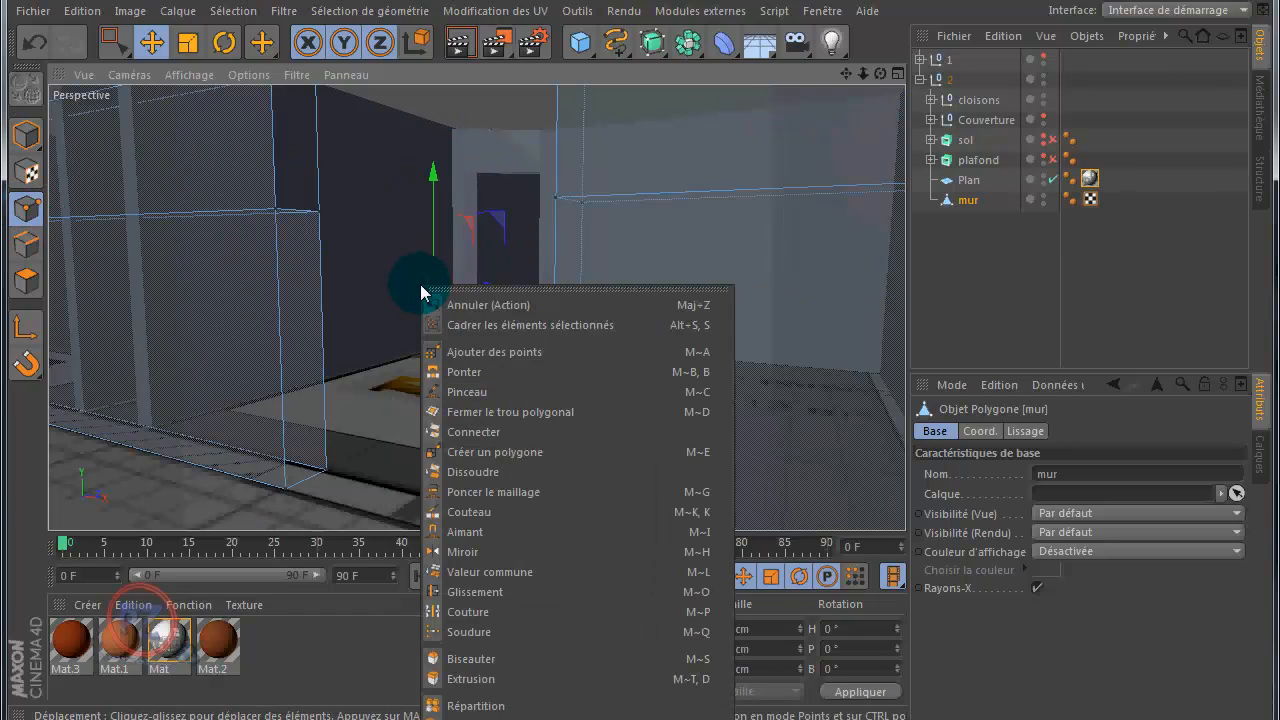
click(465, 372)
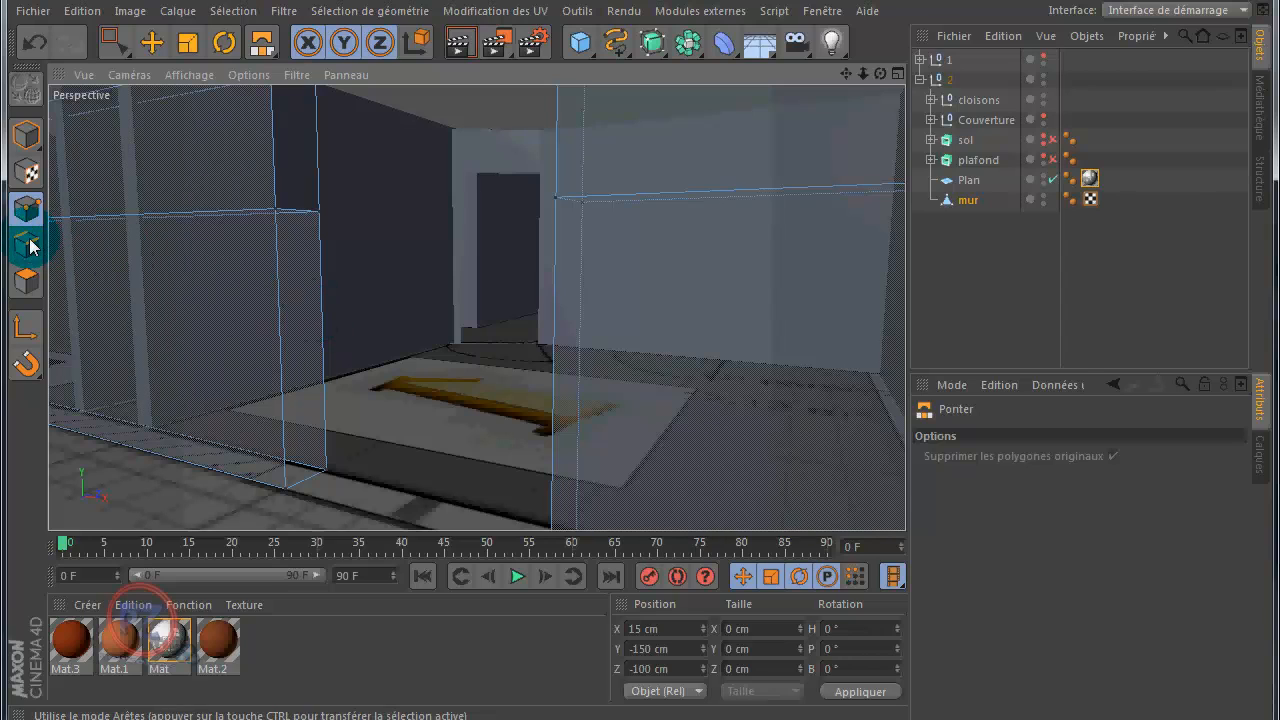
click(297, 322)
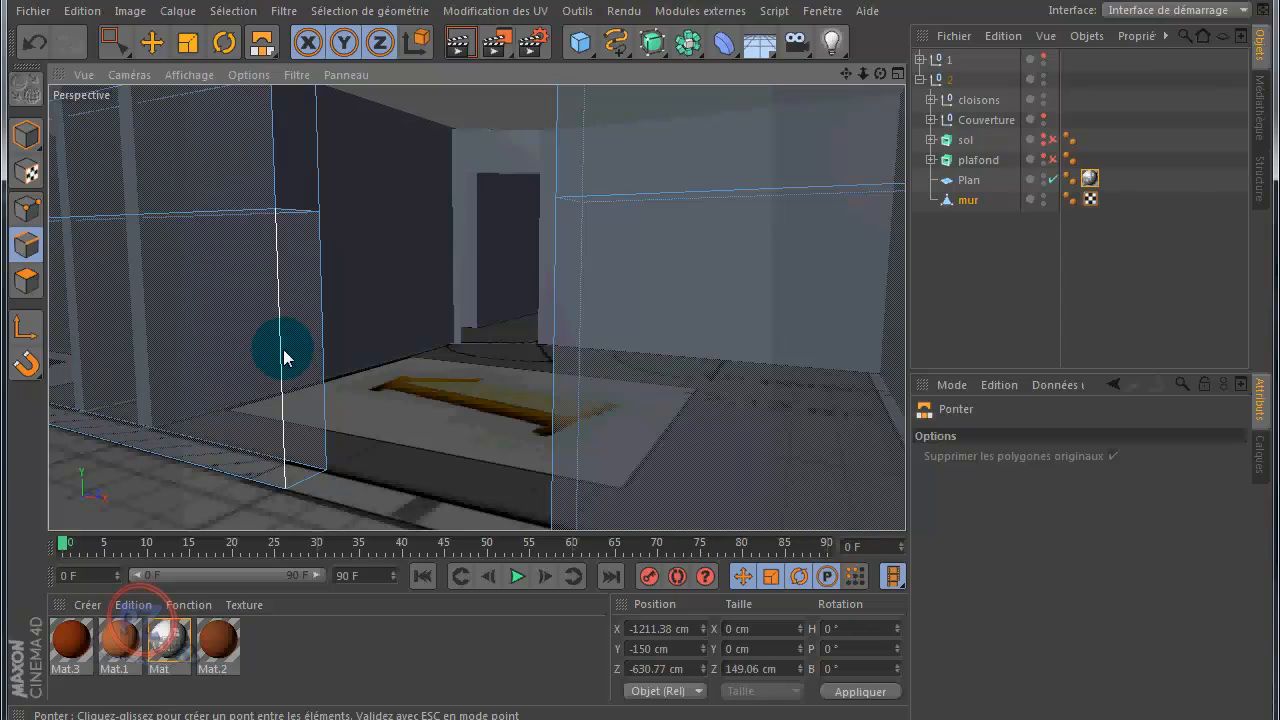
mouse_move(284, 358)
mouse_down()
mouse_move(321, 348)
mouse_move(326, 368)
mouse_move(287, 380)
mouse_up()
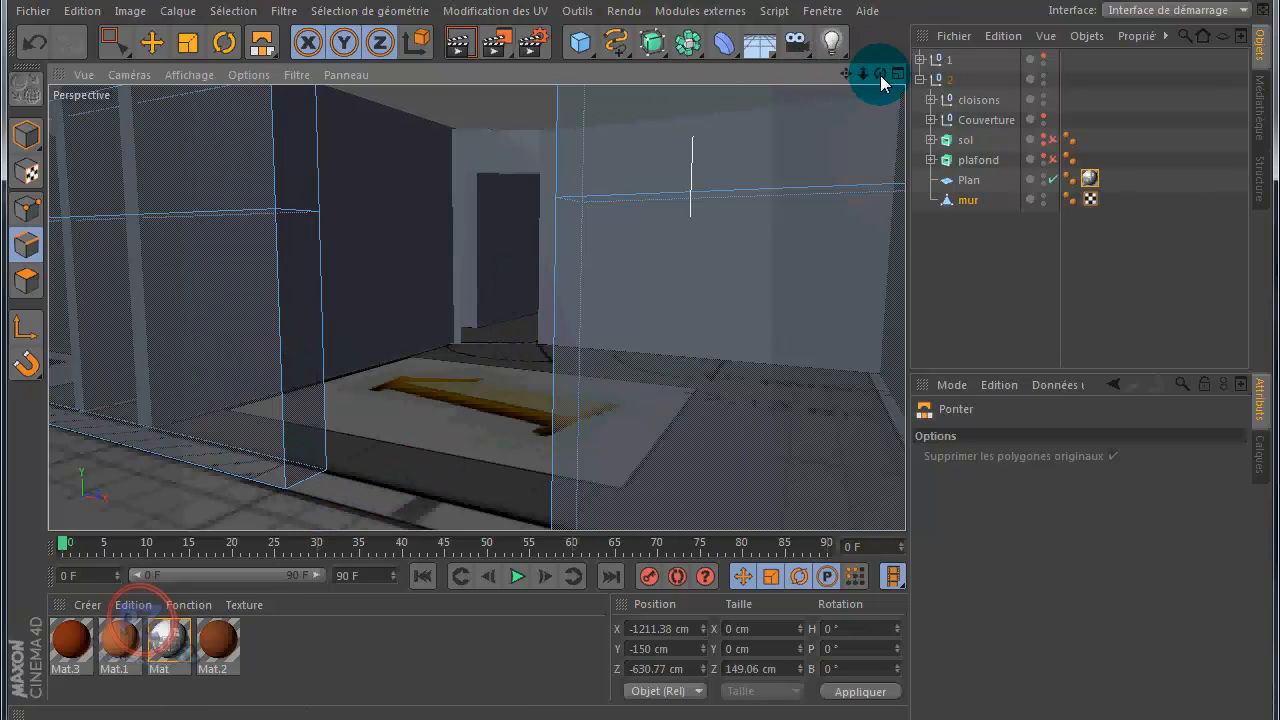
- Turn off the X-ray display of the mur object and orbit to face the opening's jamb
drag(880, 75, 640, 381)
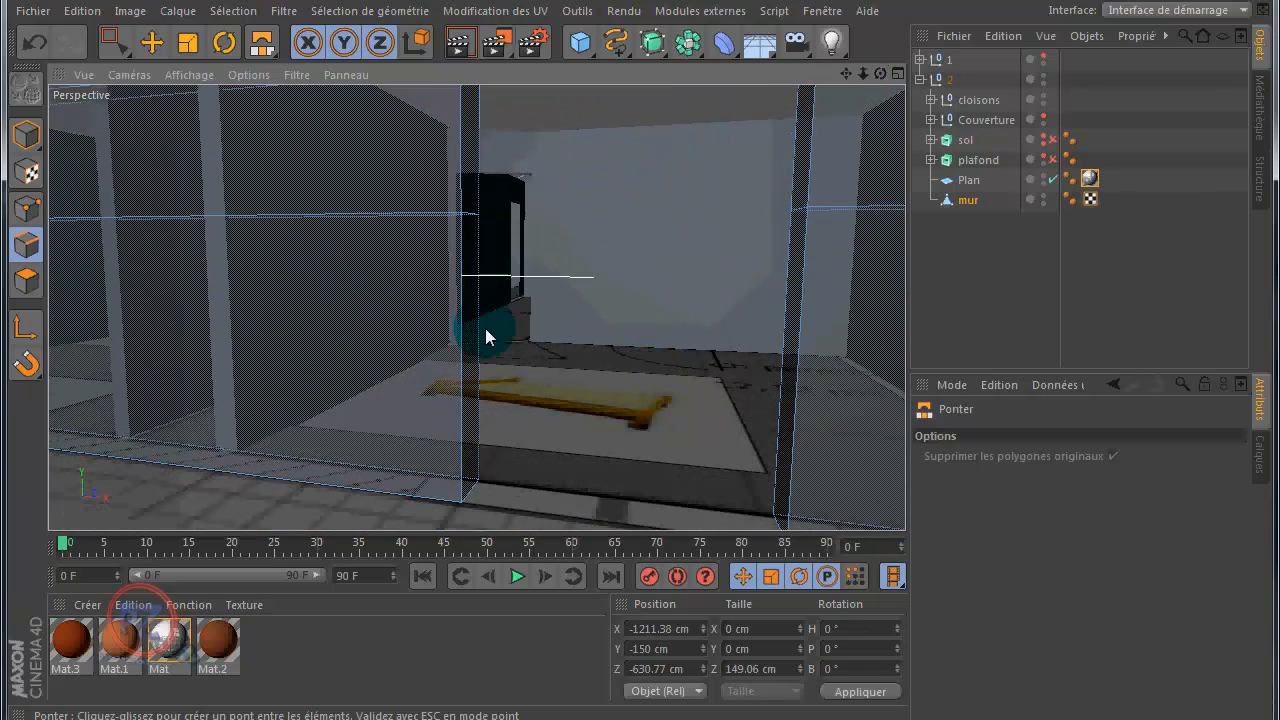
click(967, 202)
click(1037, 588)
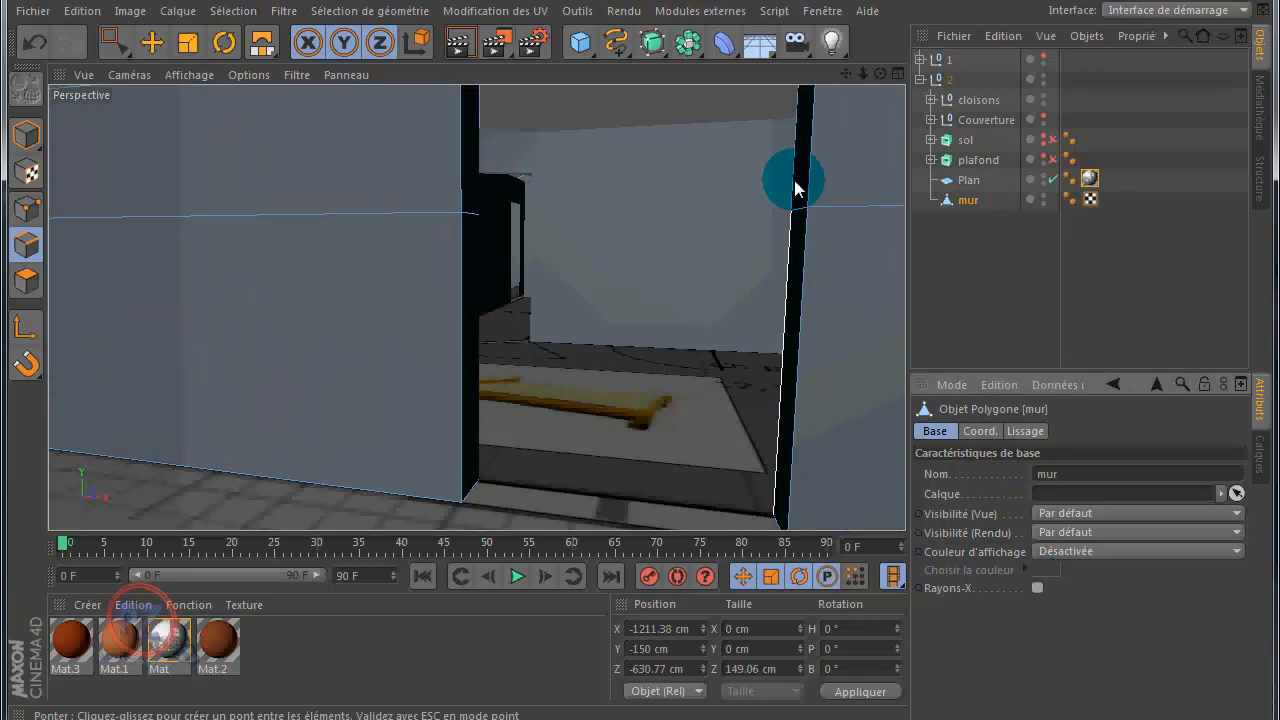
drag(880, 74, 430, 221)
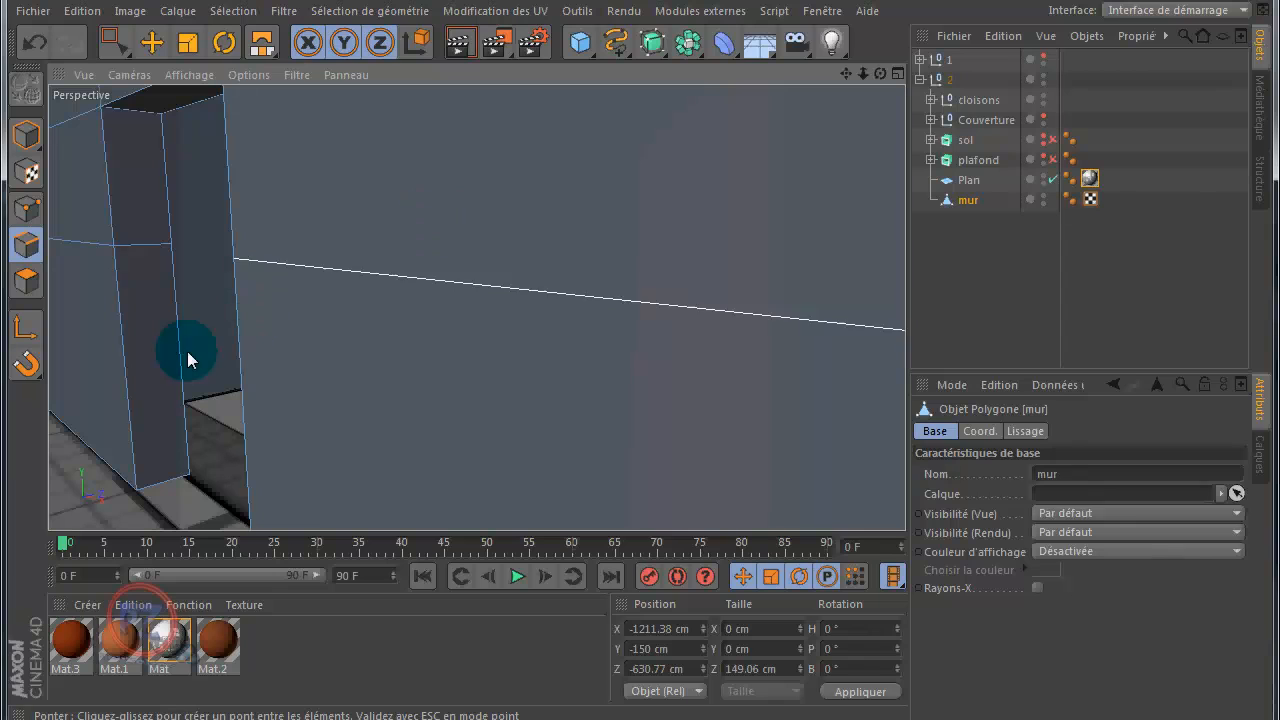
- Select the opening's lower jamb polygon with the Move tool in polygon editing and delete it
click(26, 281)
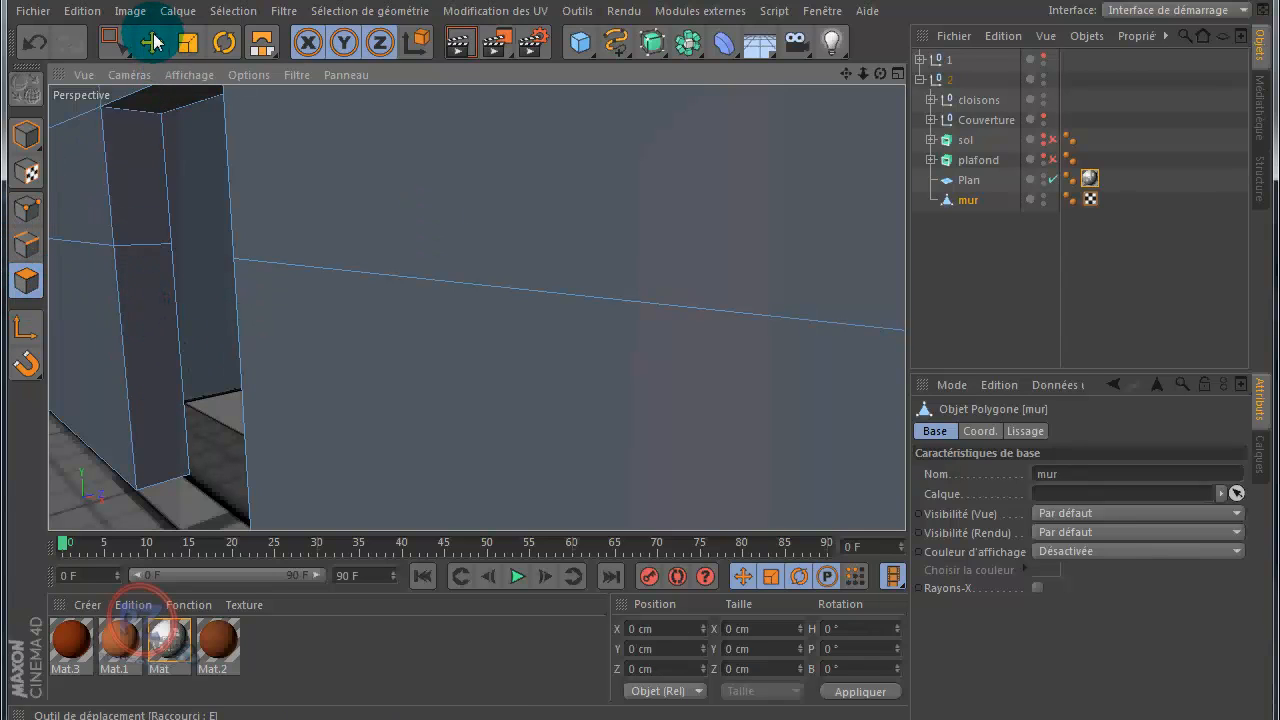
click(151, 42)
click(141, 305)
click(141, 305)
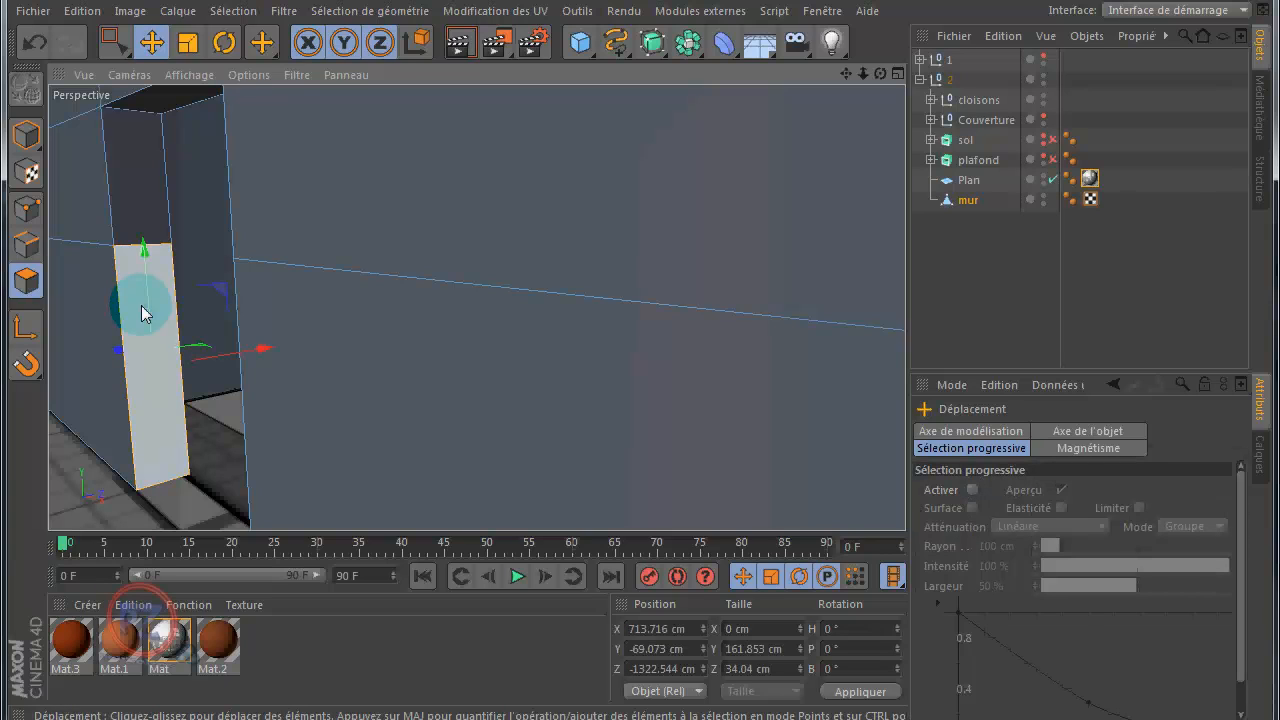
ctrl+click(141, 305)
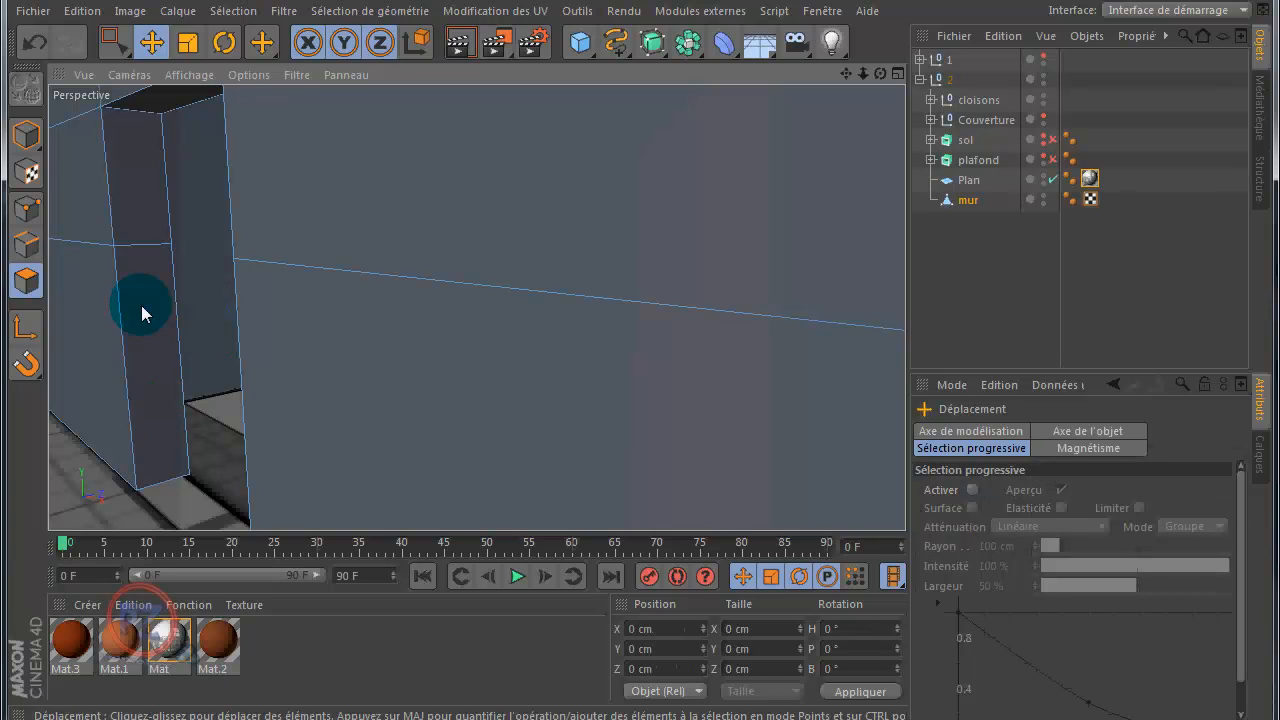
click(153, 397)
ctrl+click(155, 405)
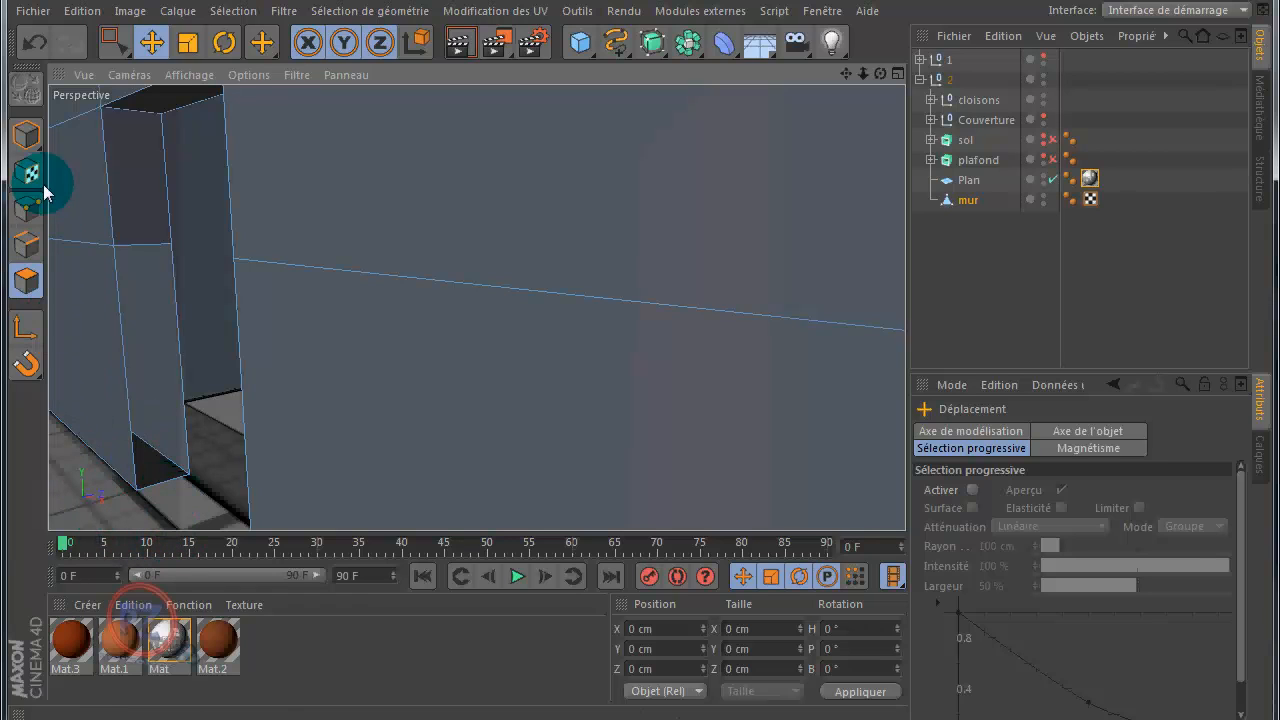
- Switch mur to edge editing and bridge the two vertical jamb edges to close the hole
click(26, 138)
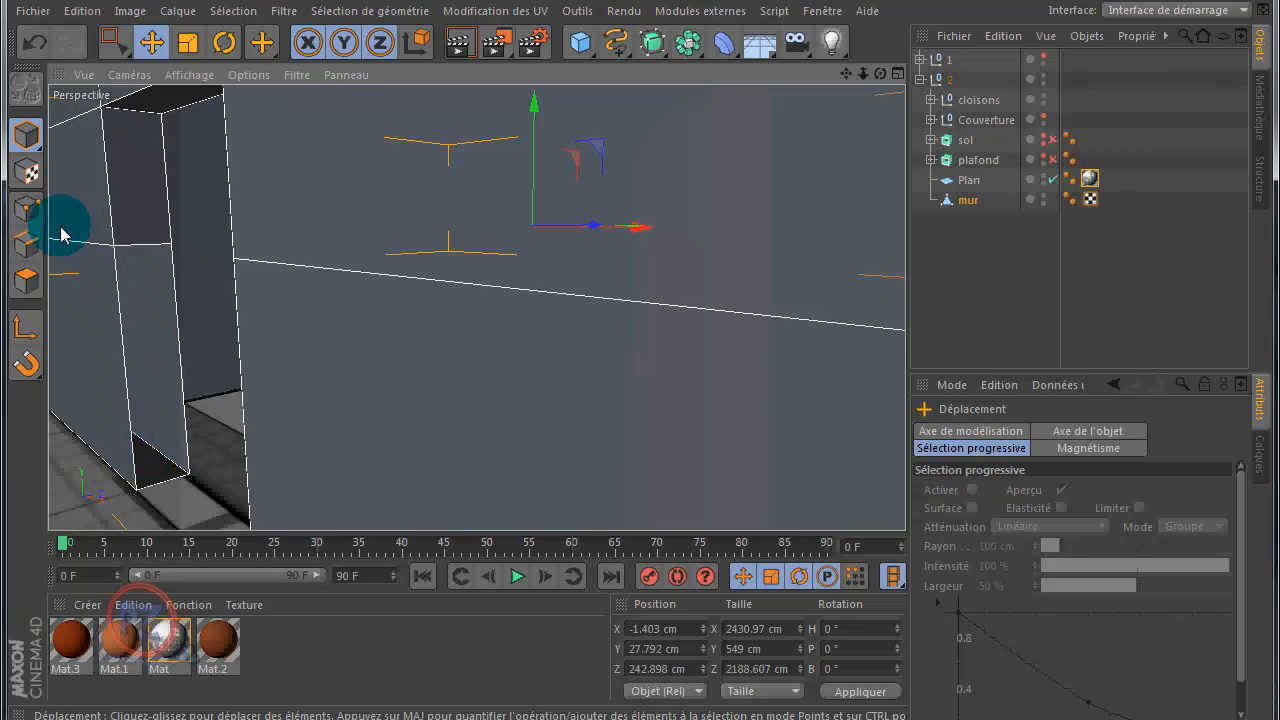
click(26, 243)
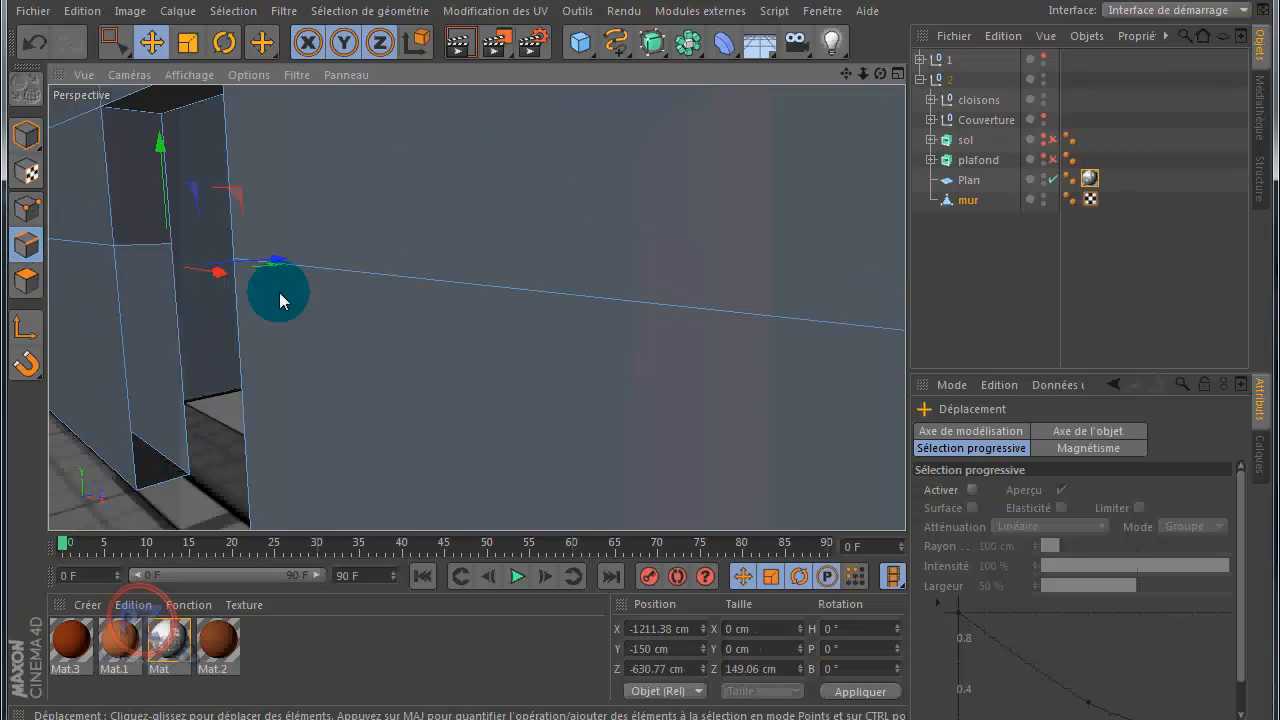
right_click(333, 321)
click(350, 403)
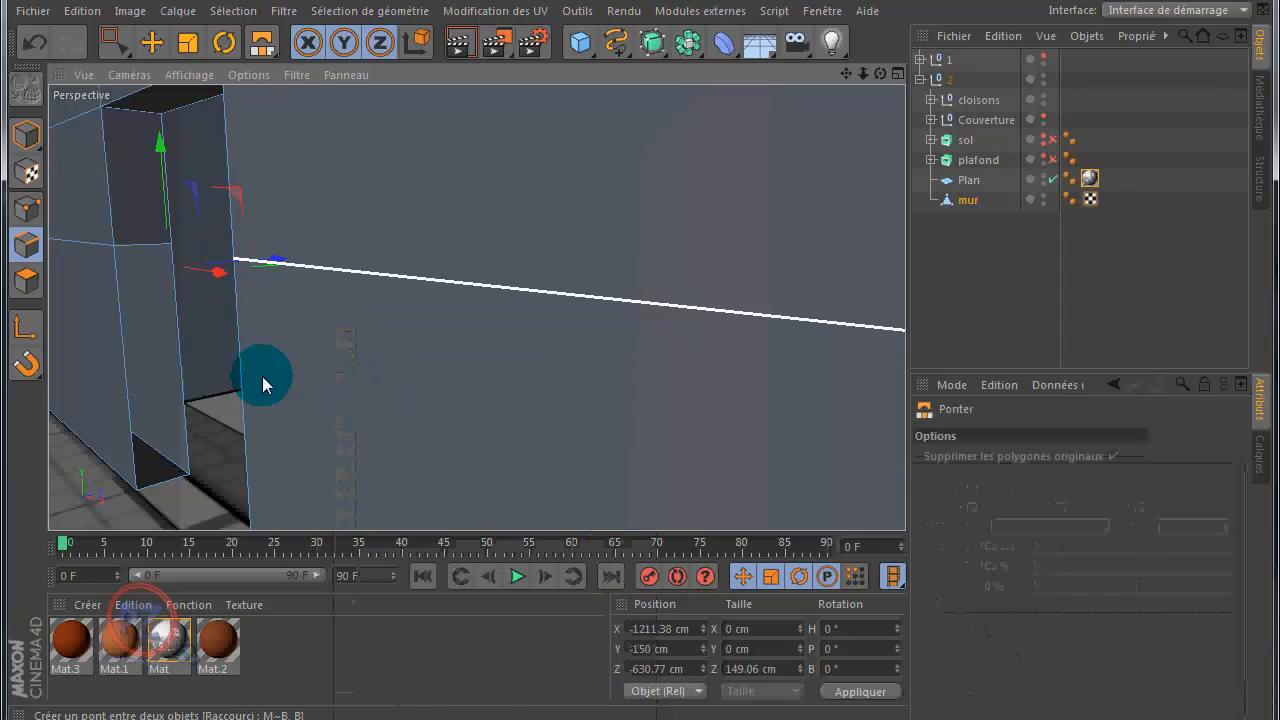
drag(178, 350, 125, 366)
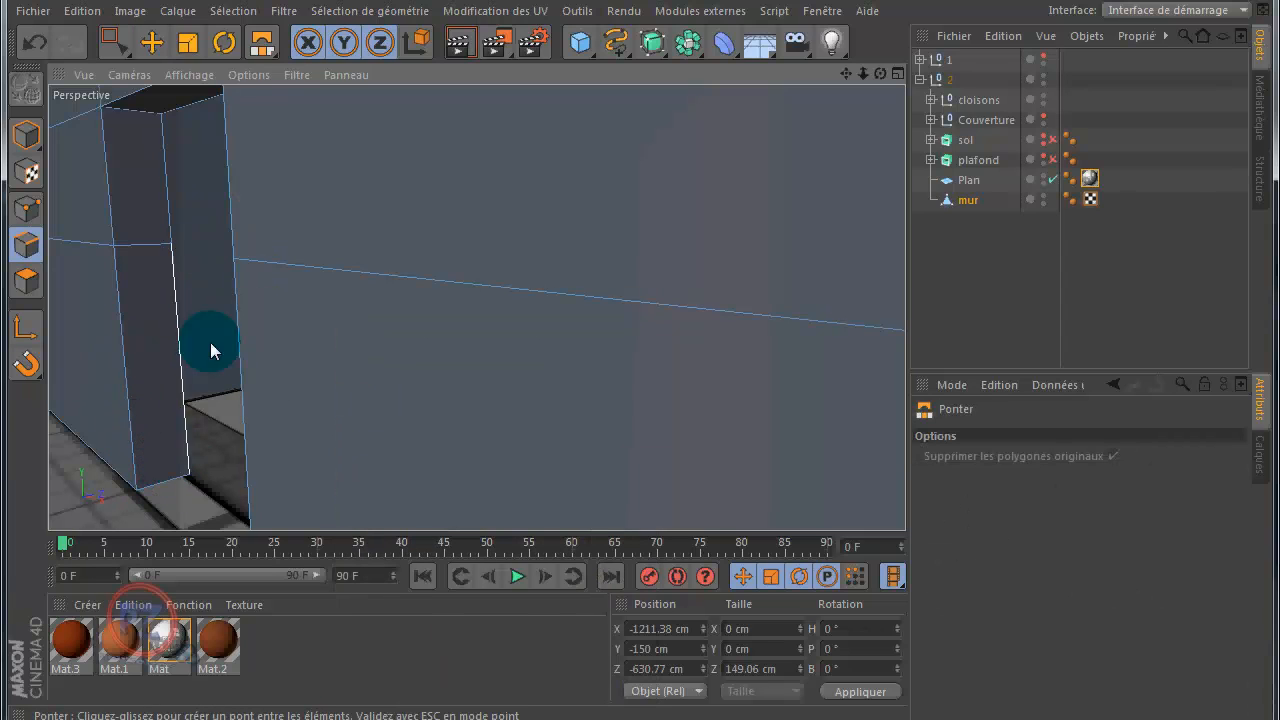
- Examine the front wall openings from a wider perspective, followed by the floor plan in the top view
click(151, 42)
scroll(212, 220, down, 3)
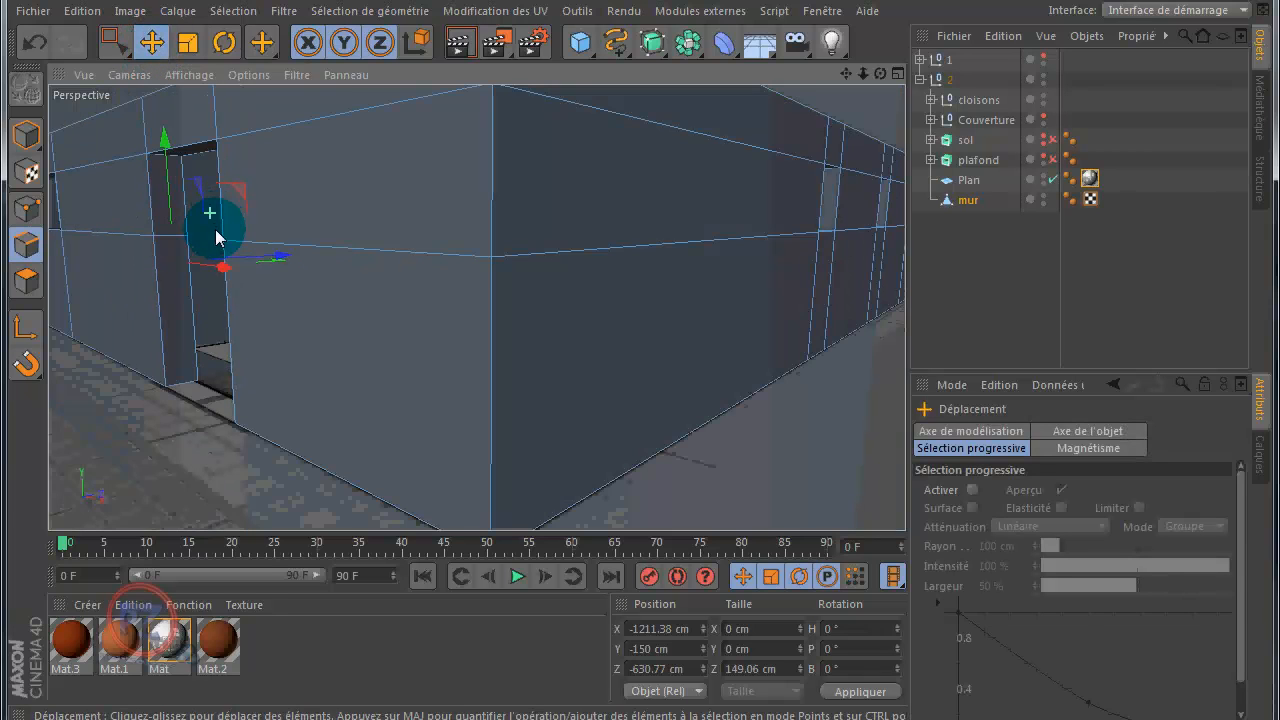
scroll(216, 237, down, 3)
drag(846, 73, 654, 402)
drag(881, 86, 729, 206)
drag(846, 74, 740, 181)
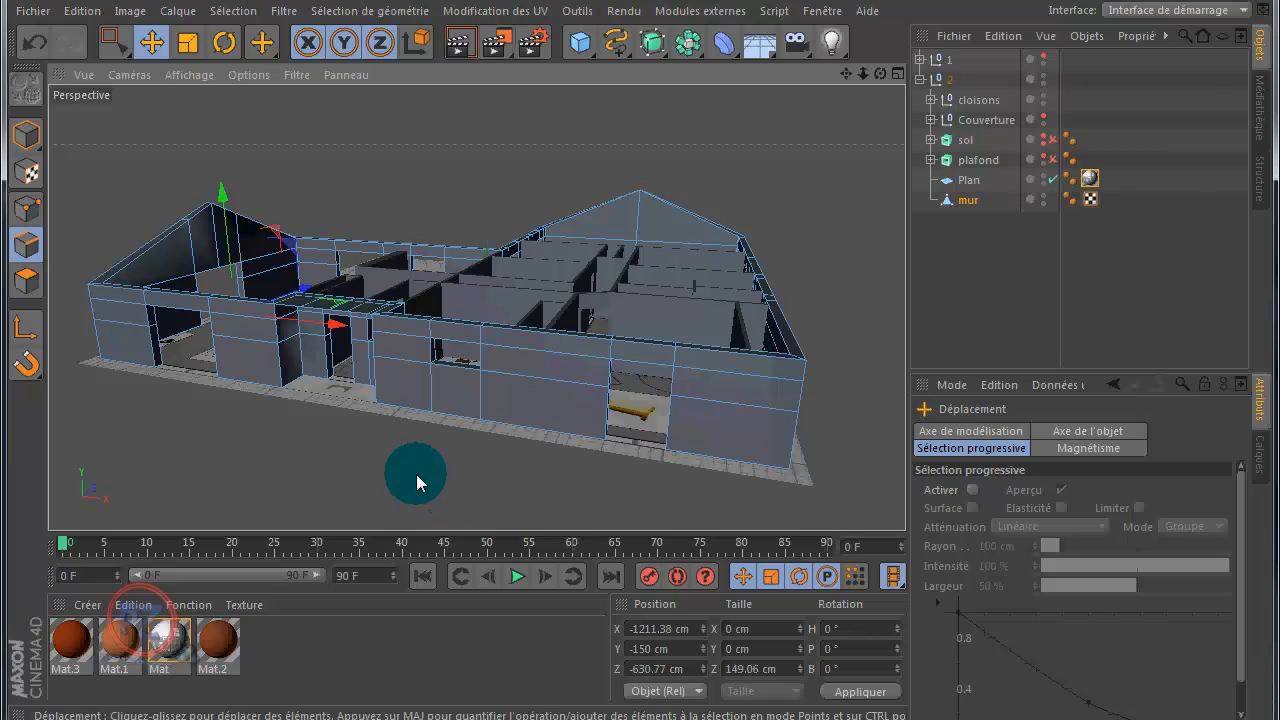
middle_click(563, 277)
middle_click(740, 224)
scroll(729, 229, up, 3)
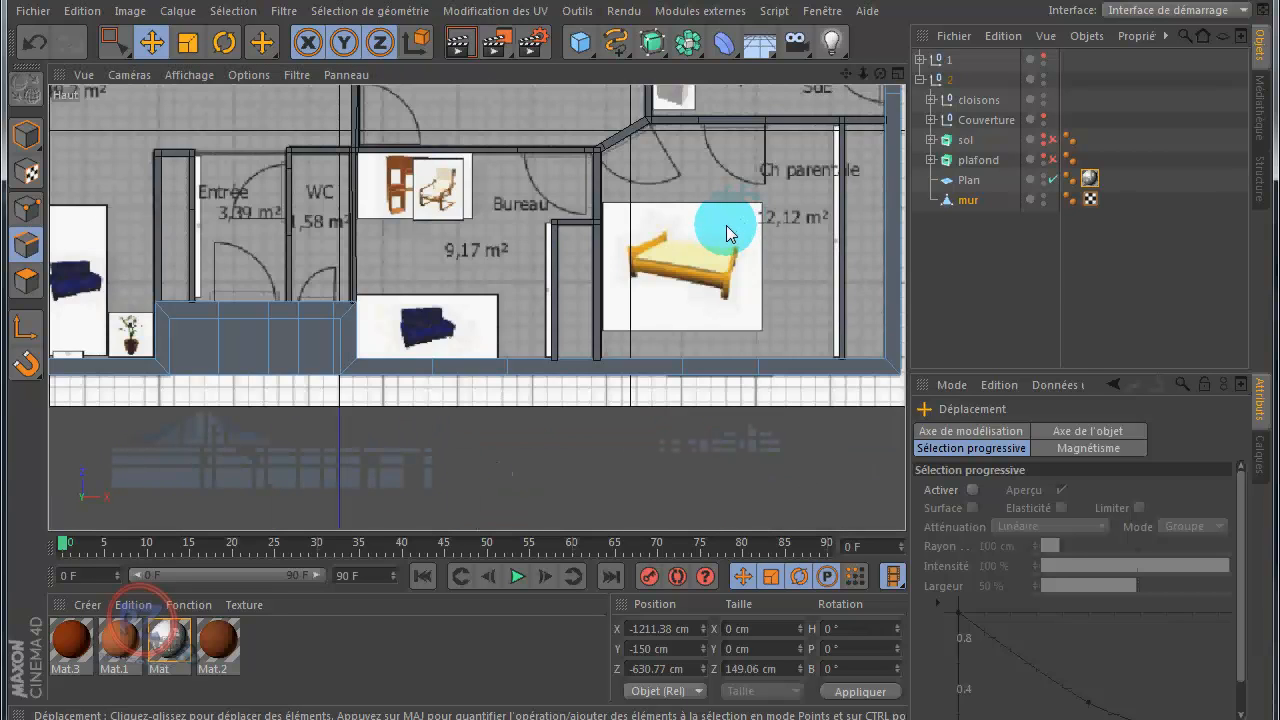
scroll(729, 240, down, 3)
drag(846, 74, 643, 391)
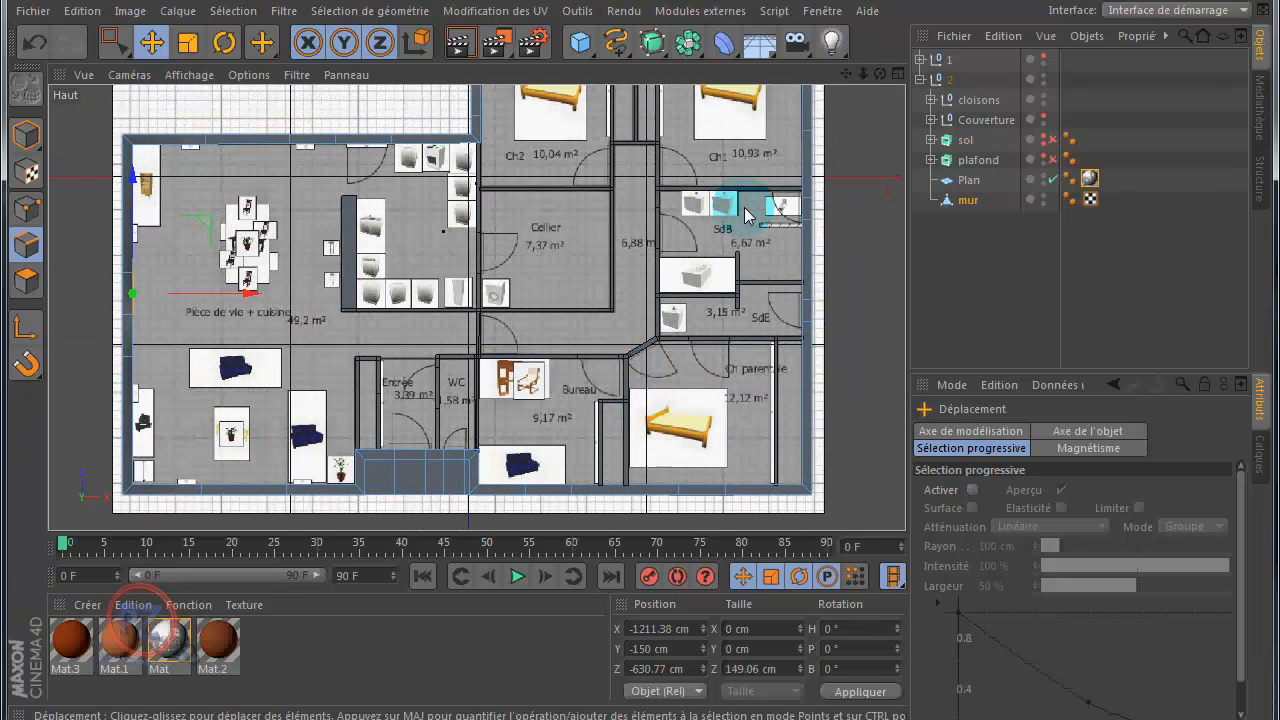
click(958, 201)
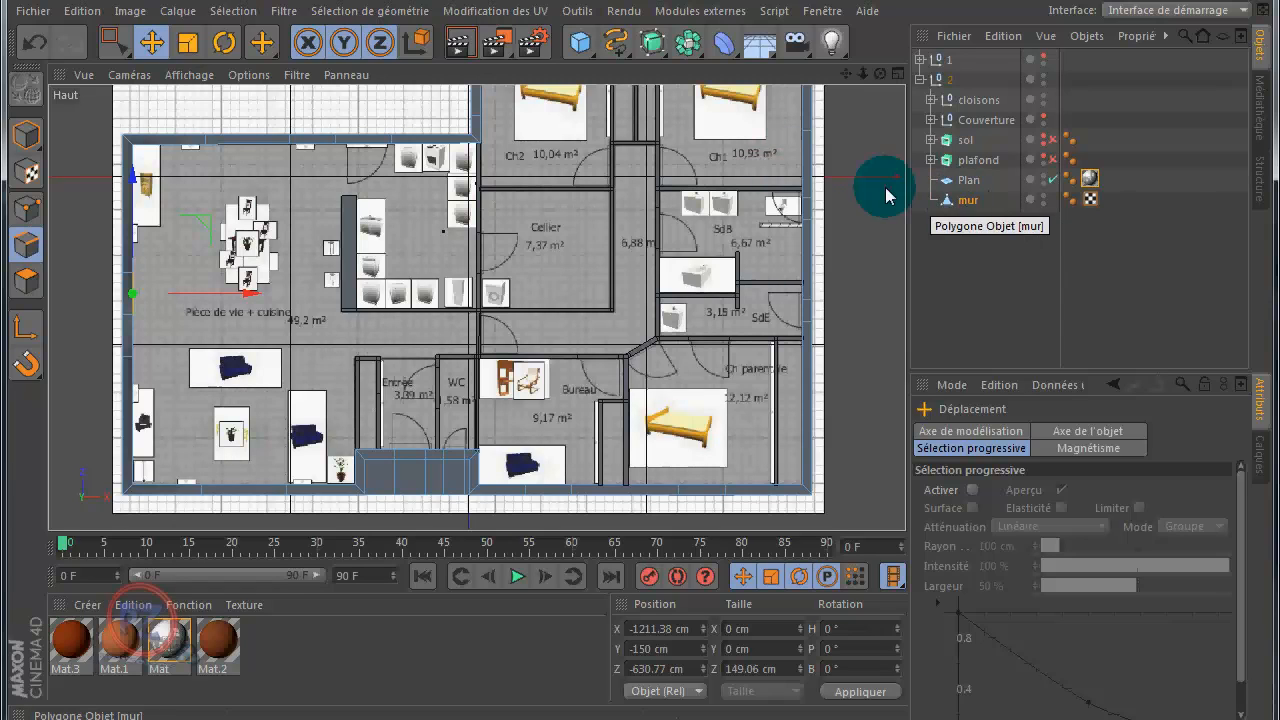
- Merge the "porte entrée 110x245 cm" file from the "portes et fenetres tuto" folder into the scene
click(30, 12)
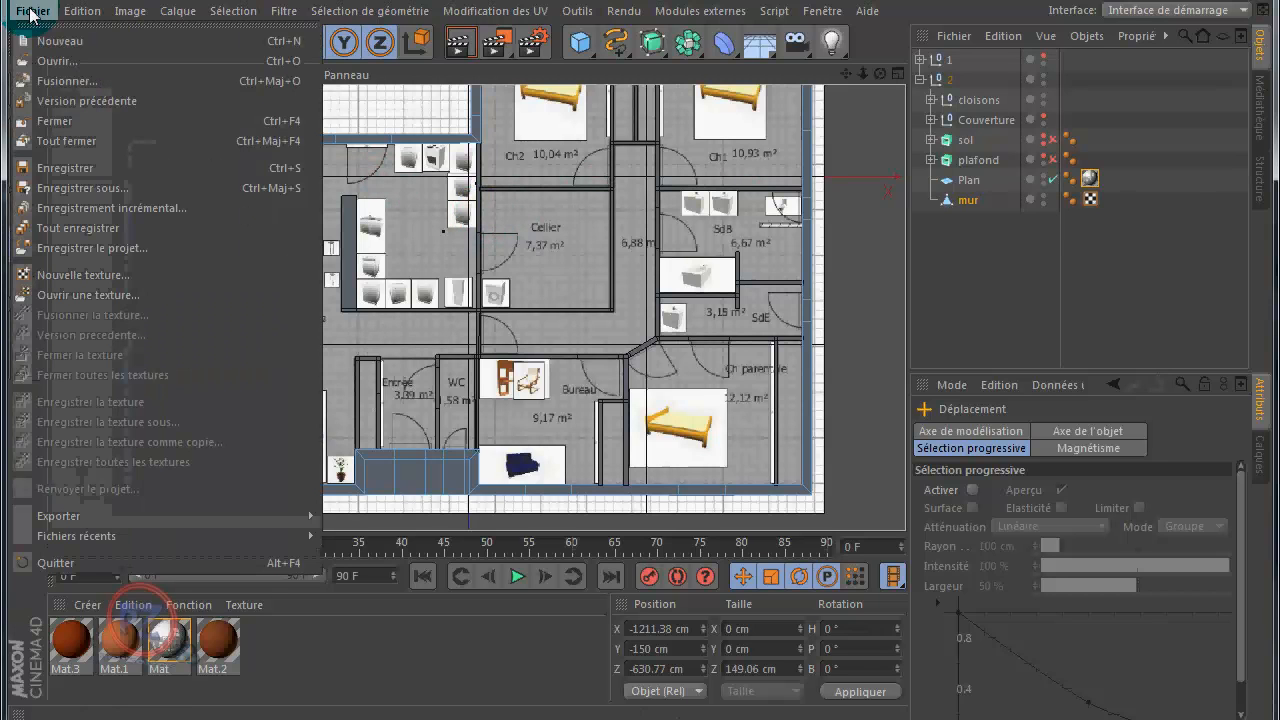
click(50, 84)
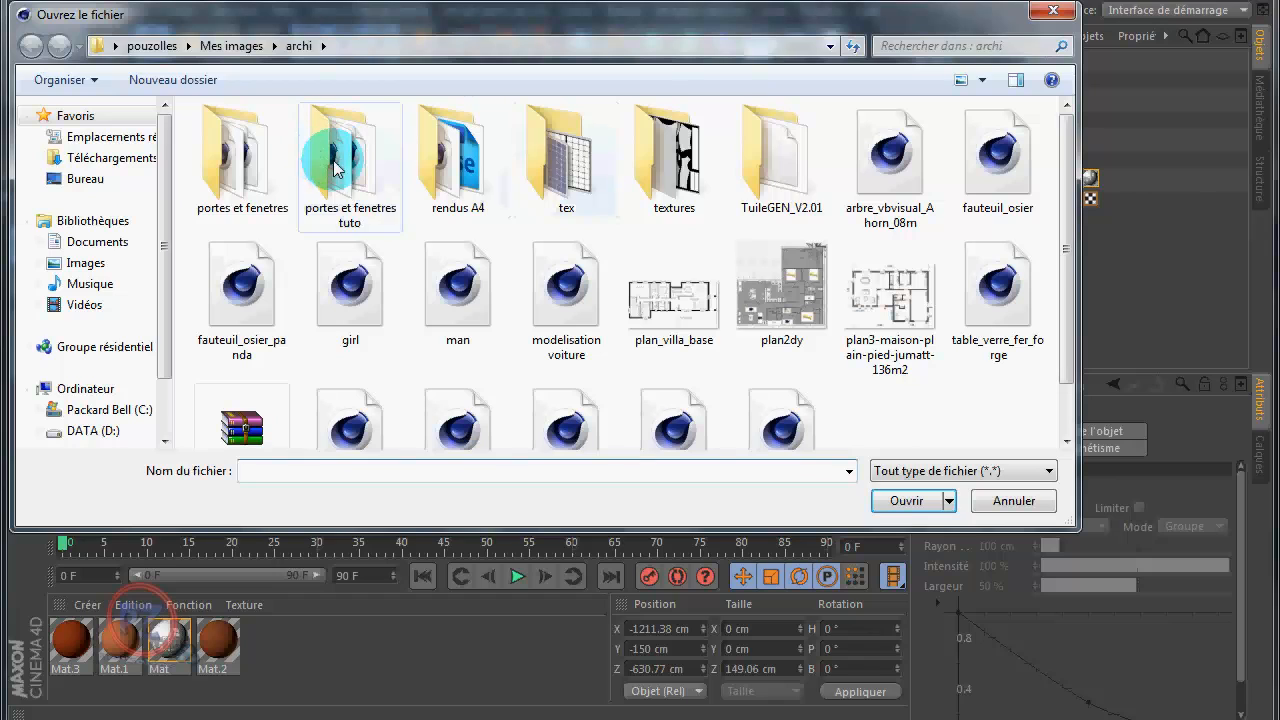
click(343, 172)
double_click(343, 172)
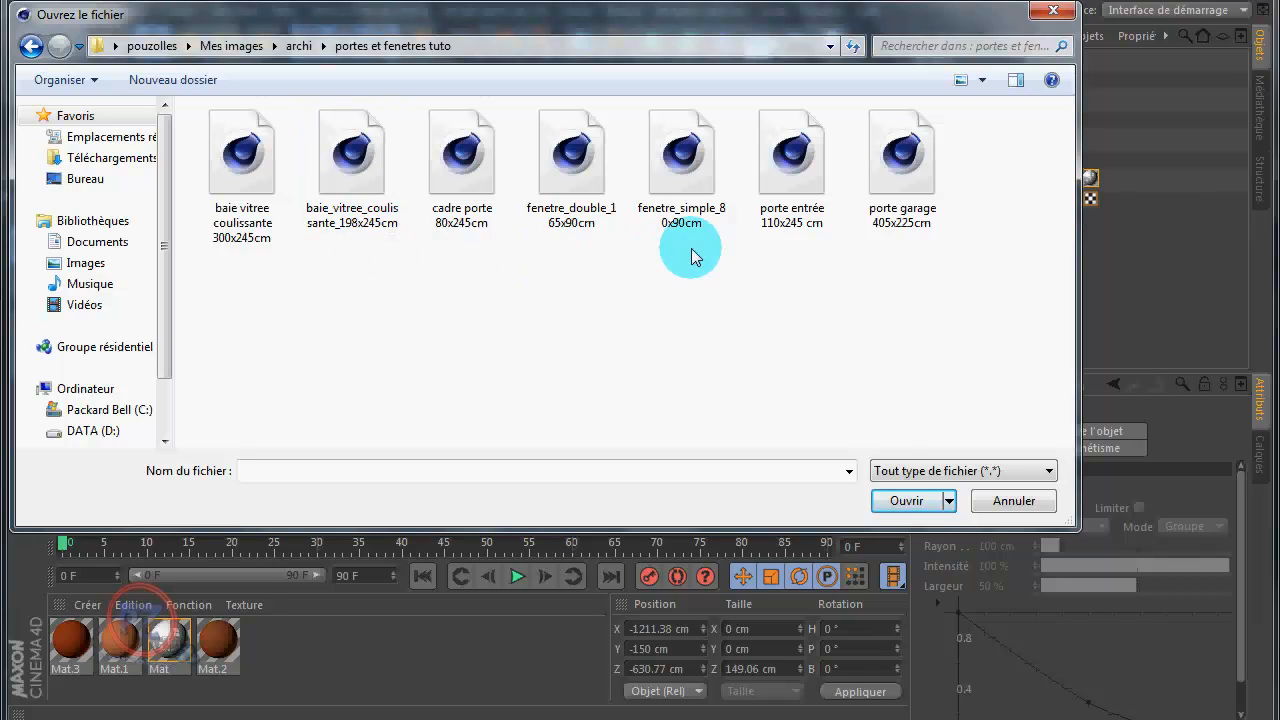
double_click(791, 156)
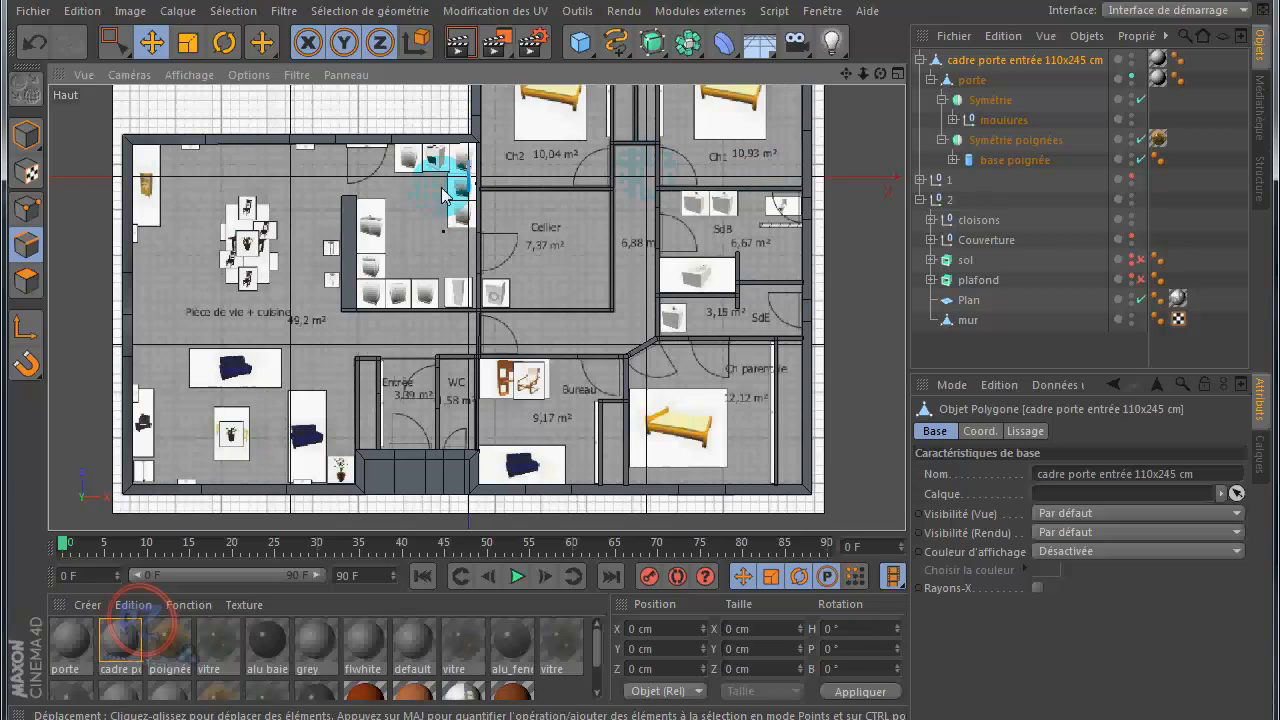
- In object mode, move the entrance door frame to the Entrée doorway, at about X -198 cm and Z -984 cm
click(22, 136)
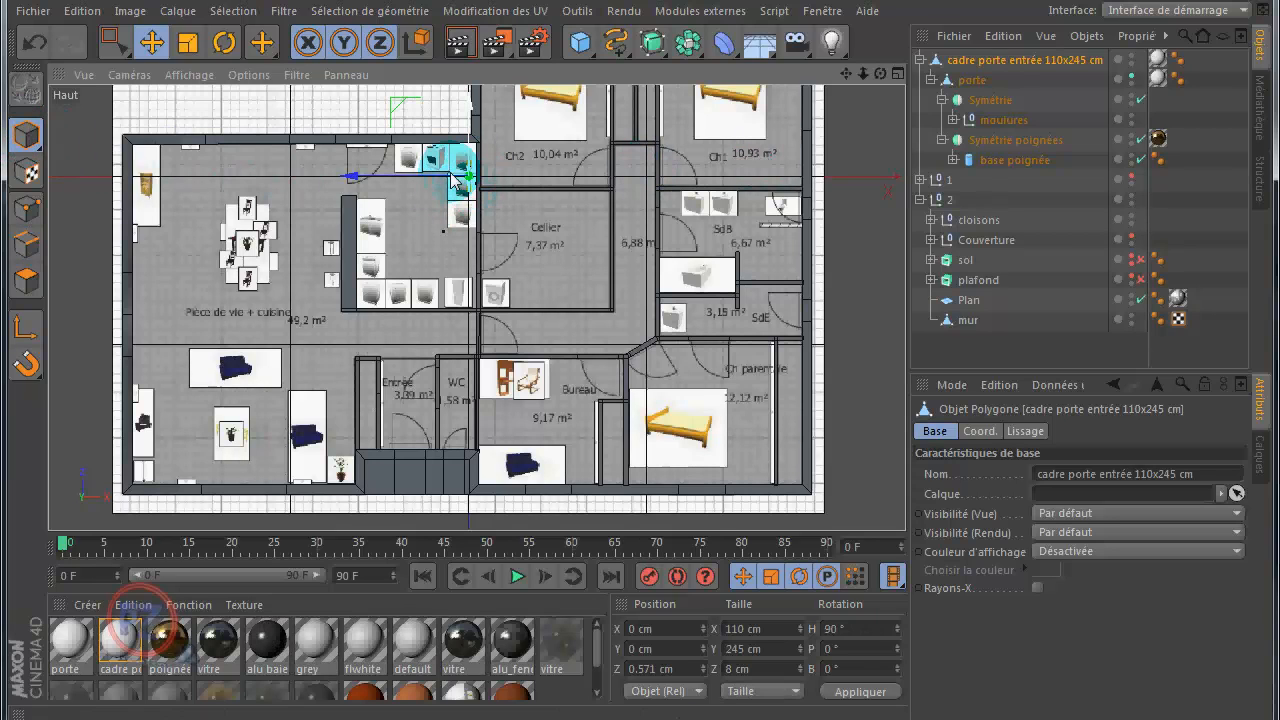
drag(469, 108, 462, 392)
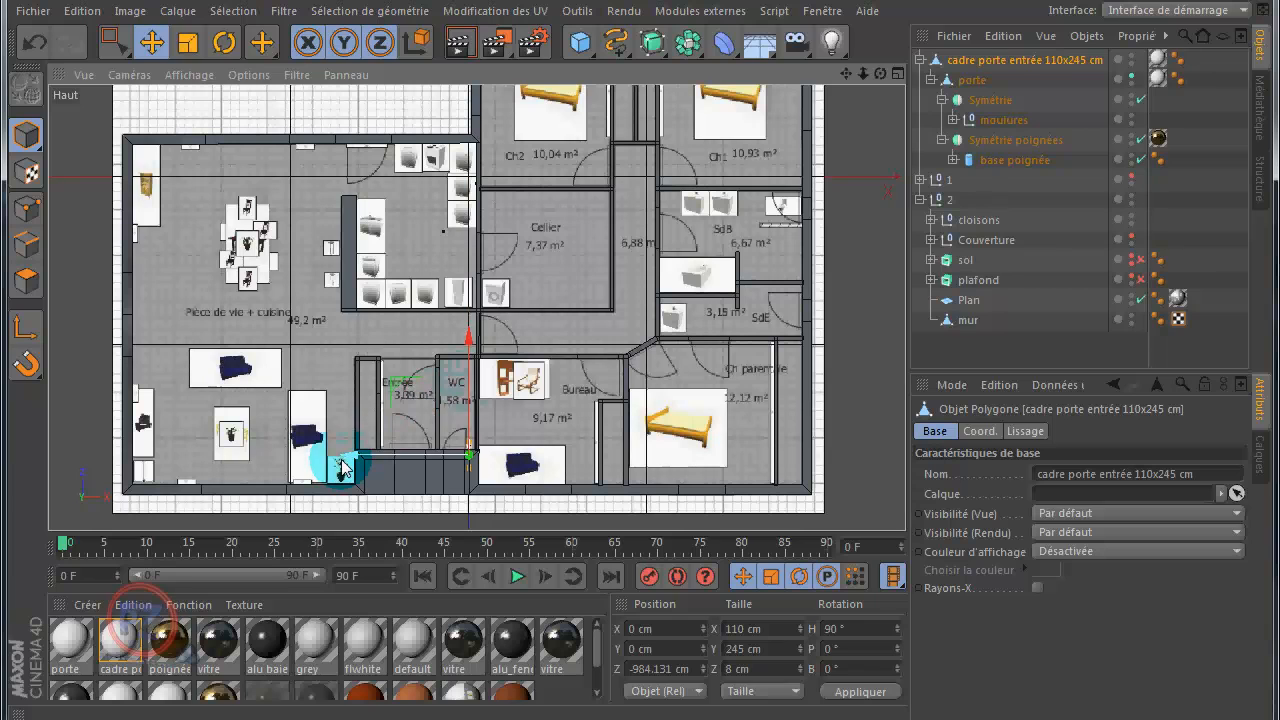
drag(352, 462, 294, 468)
scroll(404, 494, up, 4)
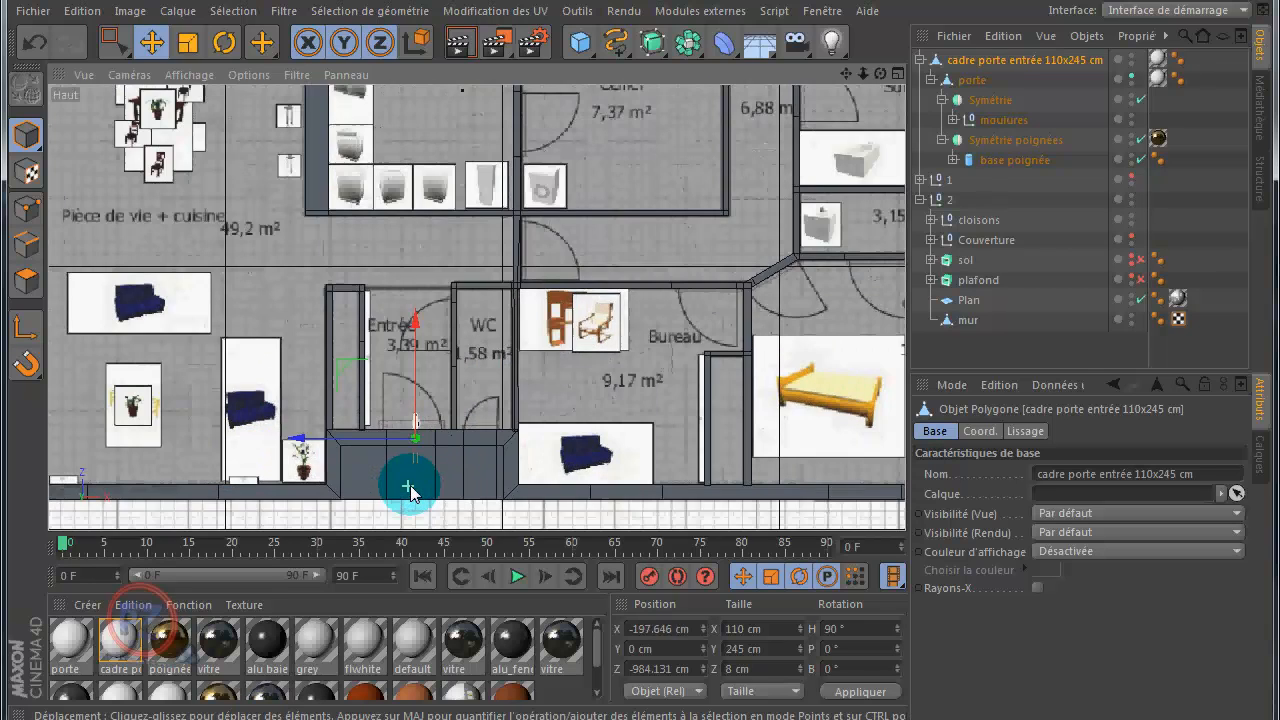
- Enable X-ray display on mur so the floor plan shows through at the entrance
scroll(423, 442, up, 3)
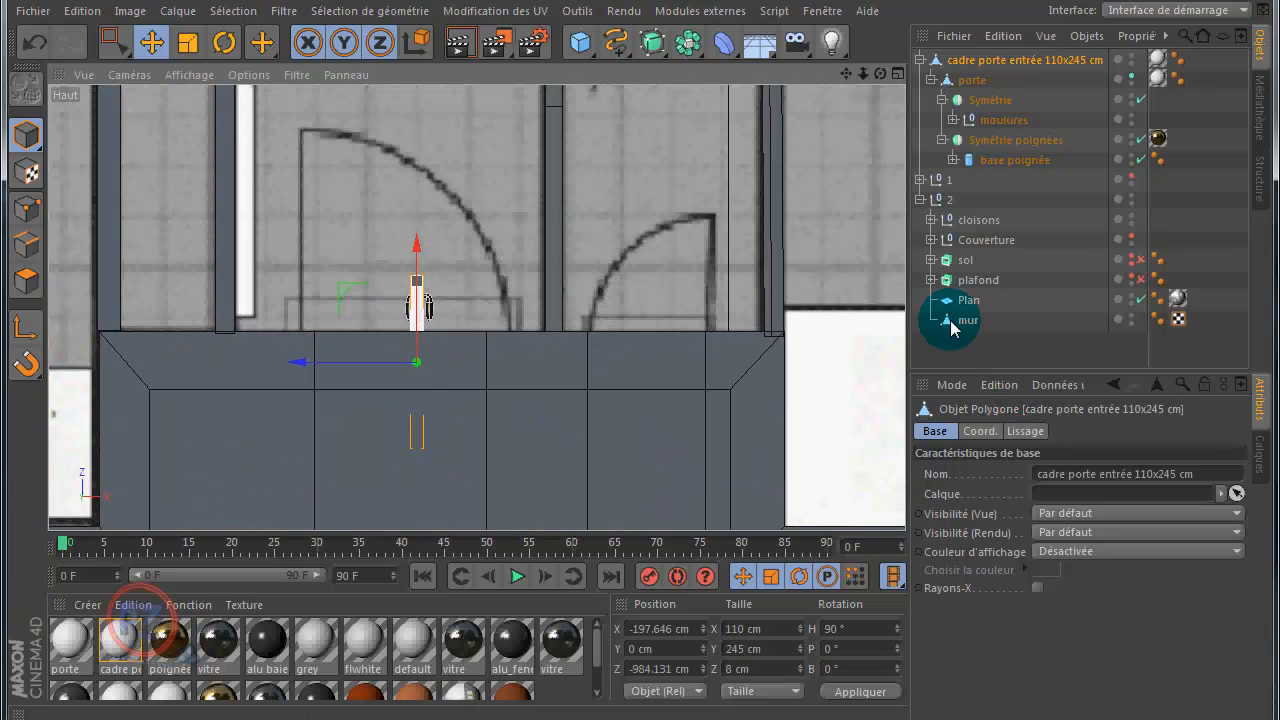
click(960, 320)
click(1037, 588)
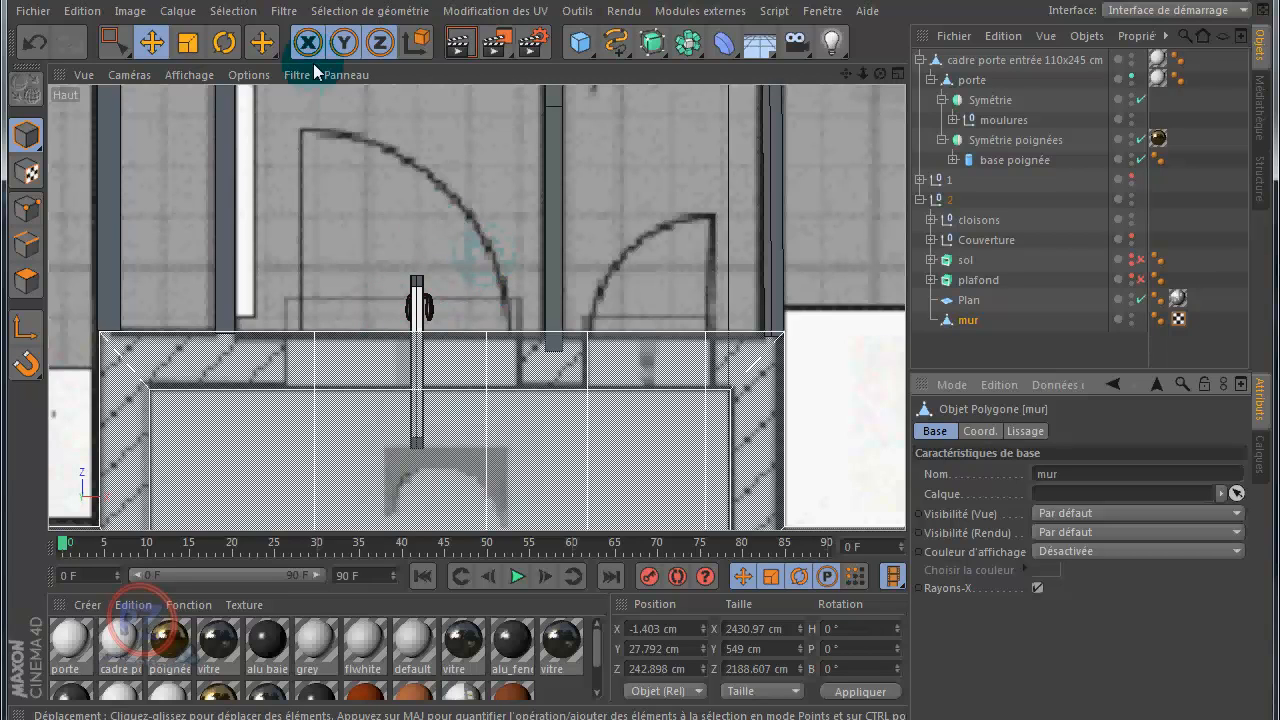
- Rotate the 110x245 cm entrance door frame a quarter turn so it lies parallel to the front wall
click(224, 44)
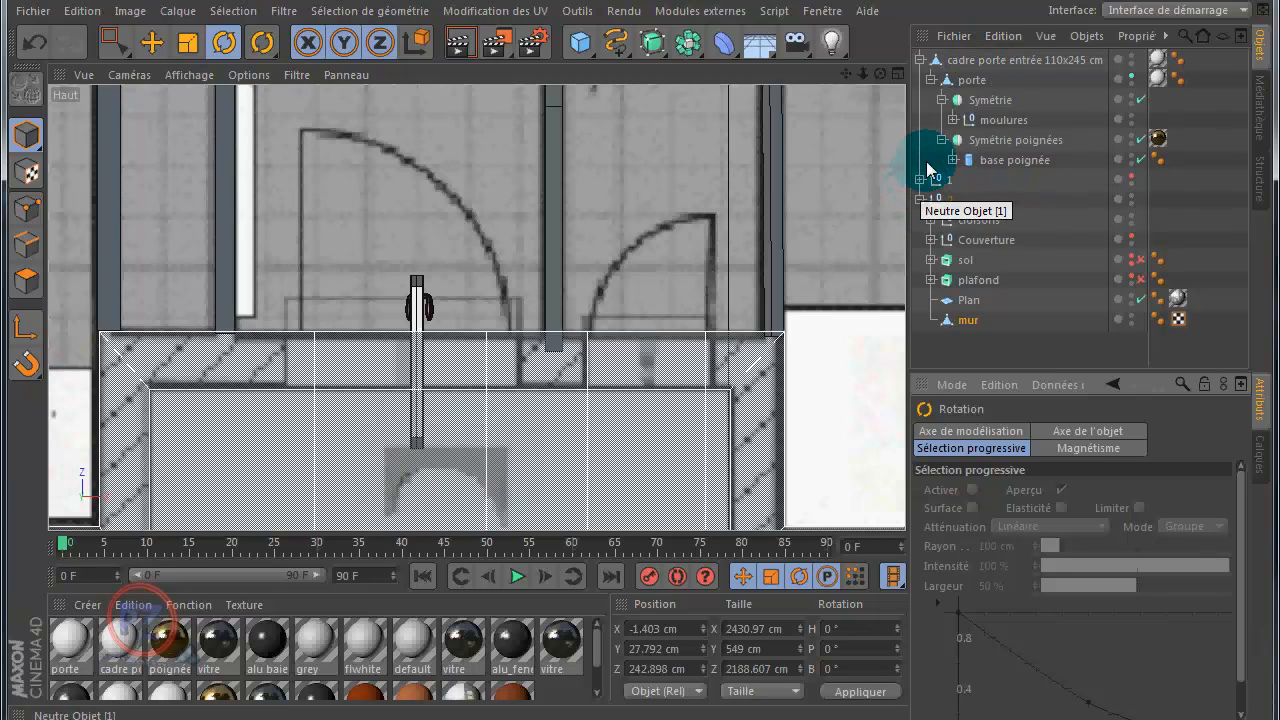
click(919, 60)
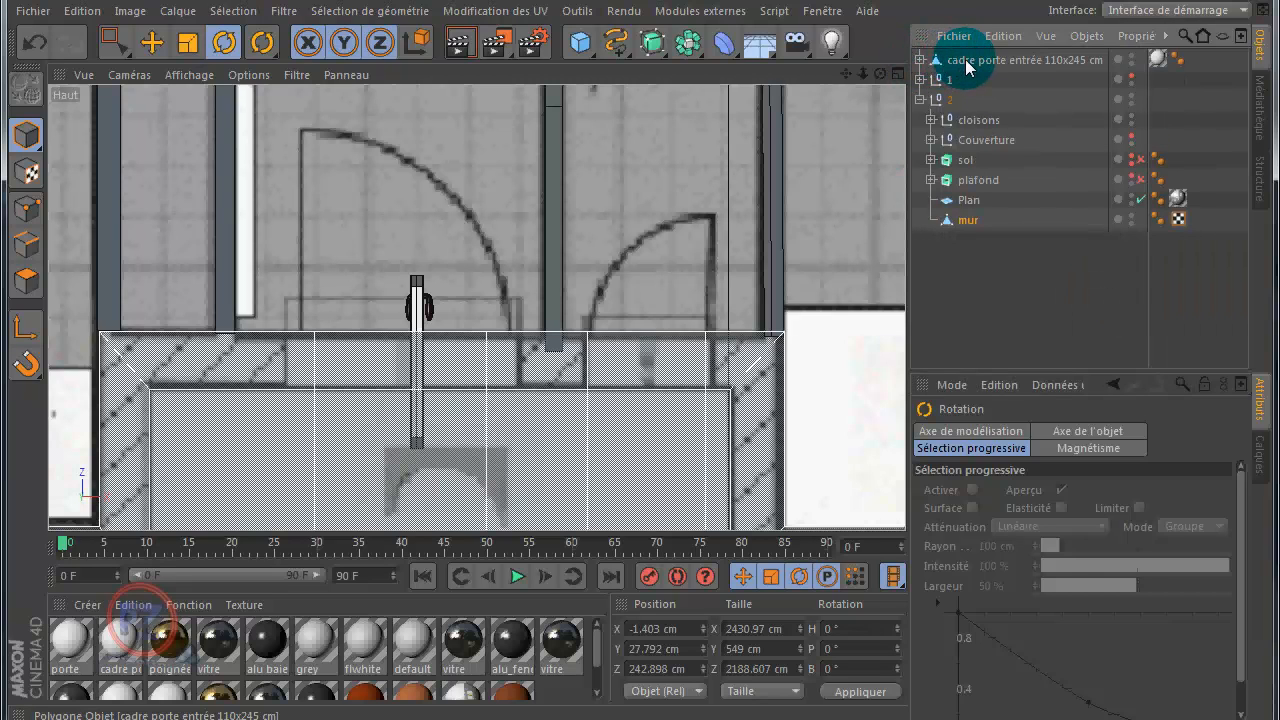
click(966, 60)
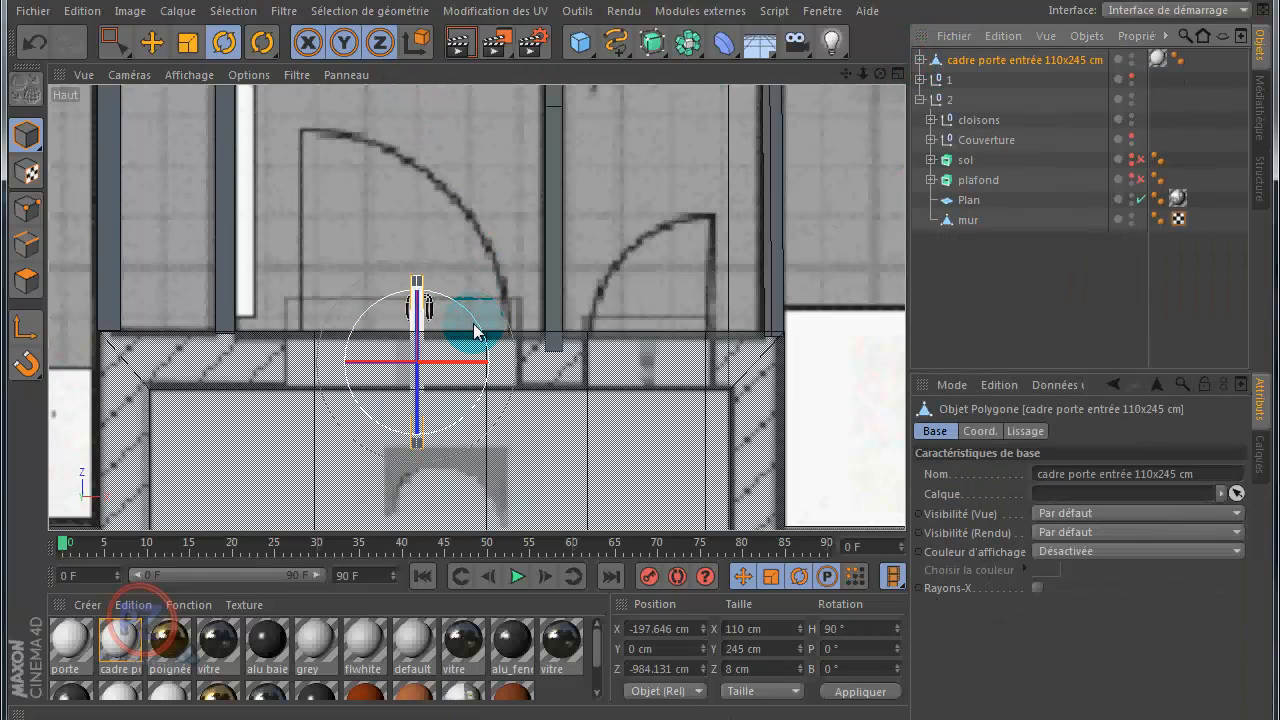
drag(476, 328, 491, 467)
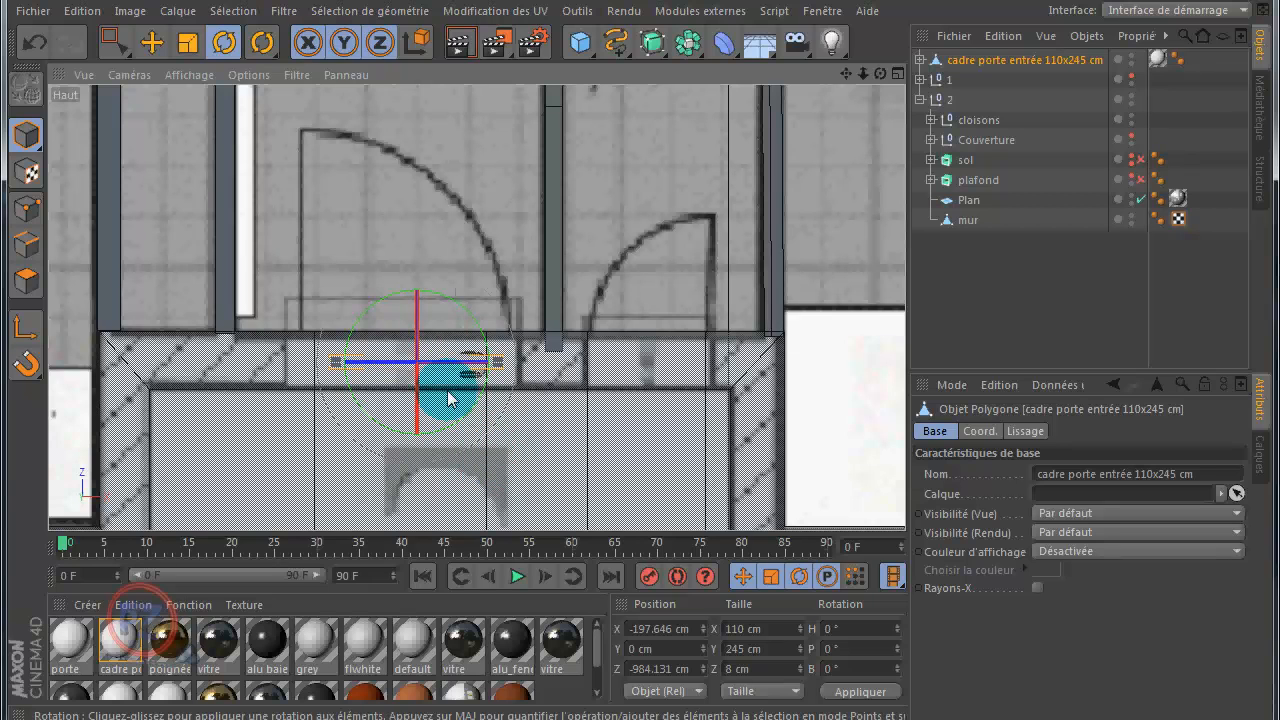
- Move the entrance door frame into the wall opening, at about X -208 cm and Z -968 cm, aligned with the jambs and inner wall face
click(152, 43)
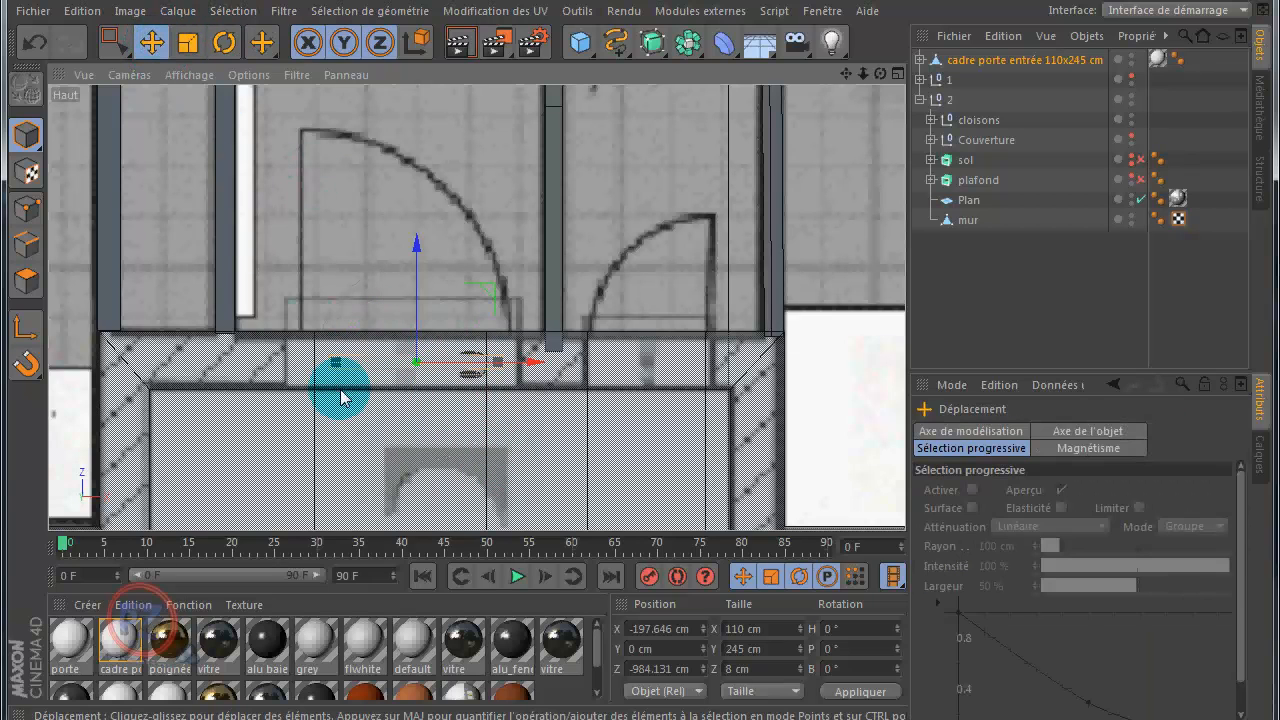
scroll(363, 420, up, 2)
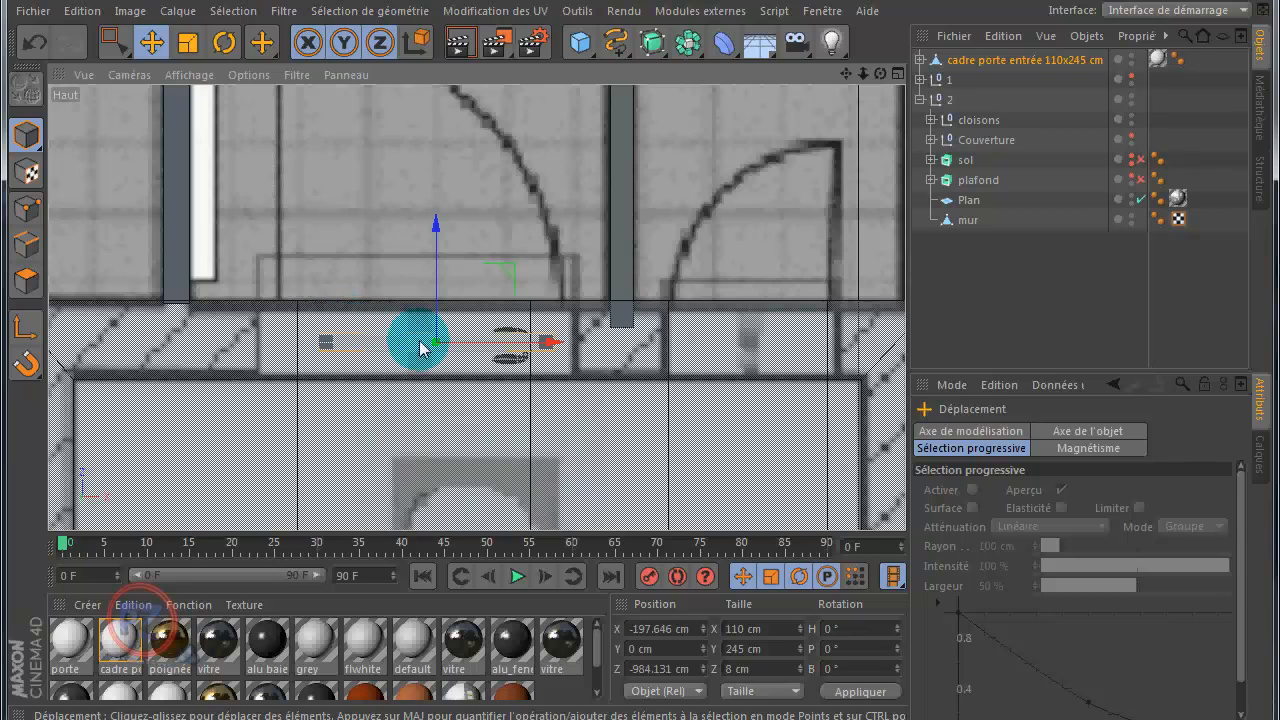
drag(556, 347, 537, 350)
scroll(434, 391, up, 3)
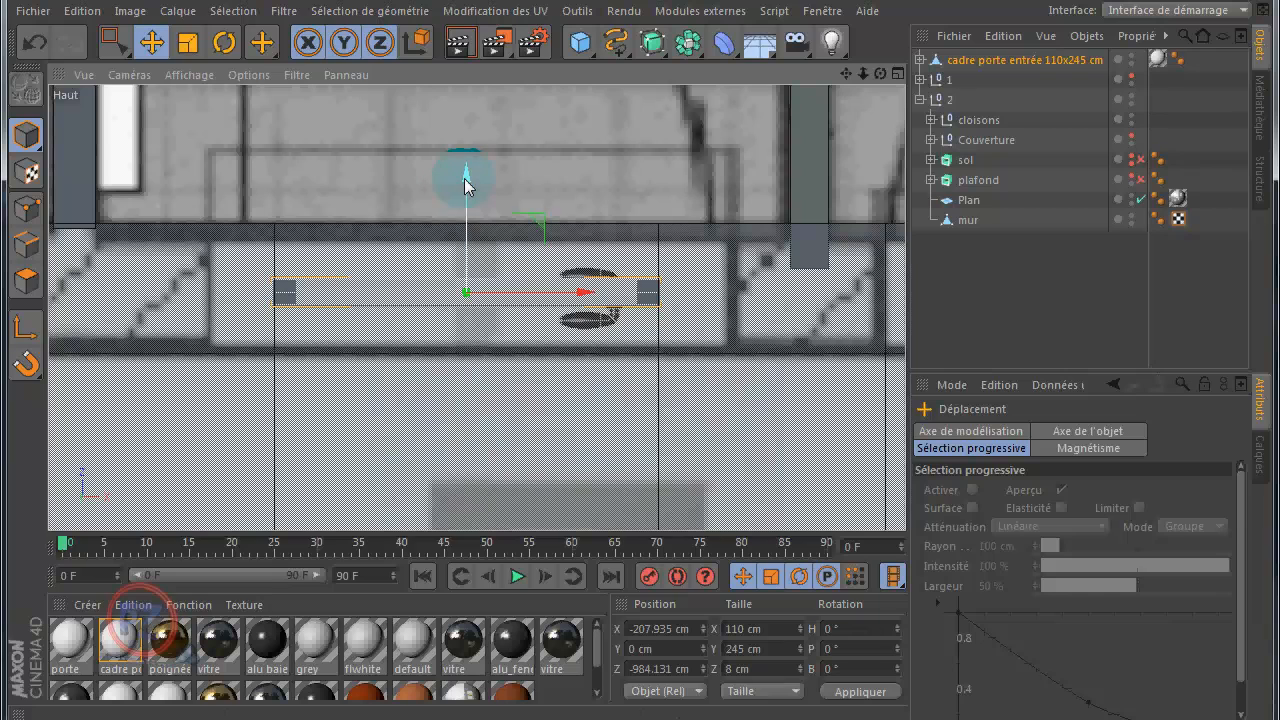
drag(466, 183, 471, 120)
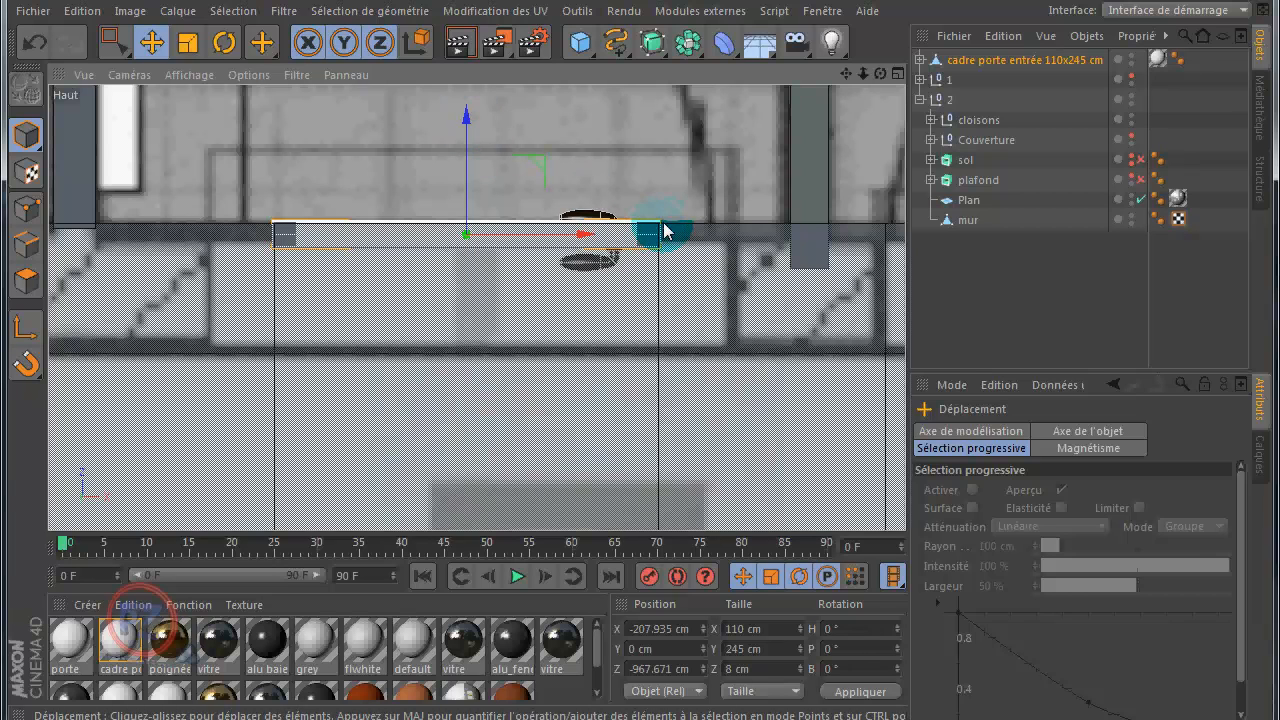
scroll(660, 230, up, 3)
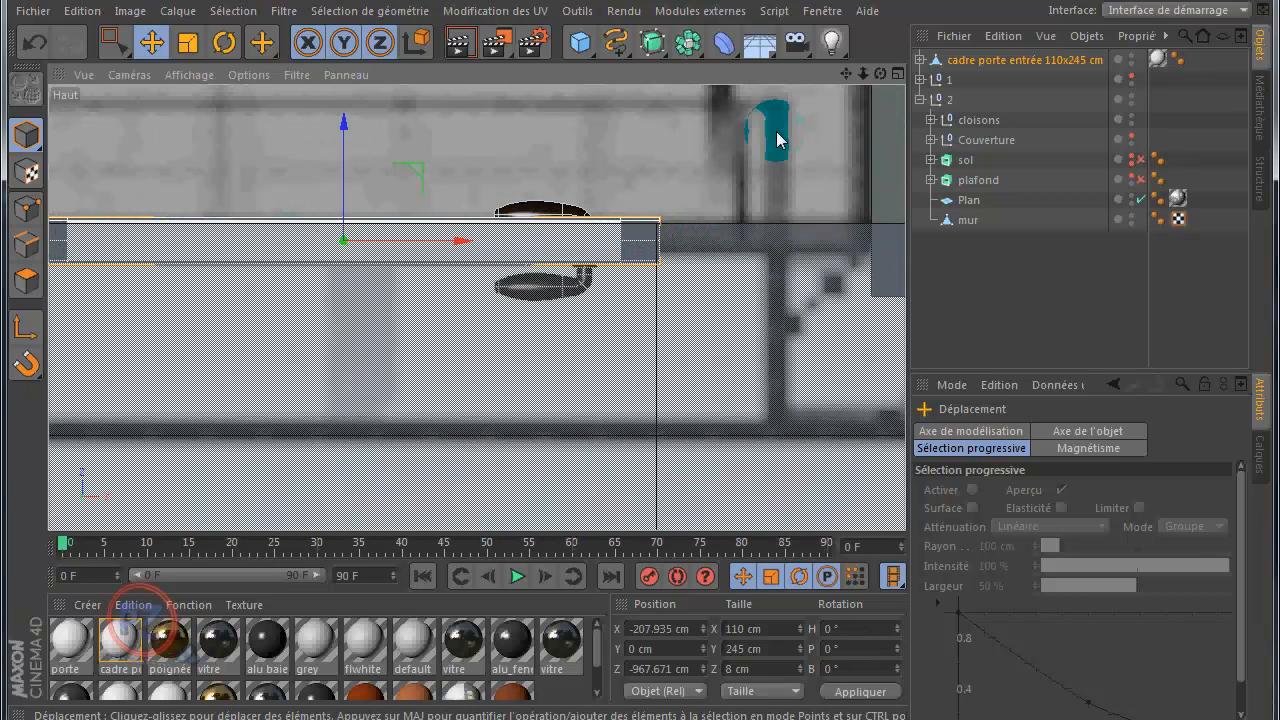
drag(846, 74, 640, 377)
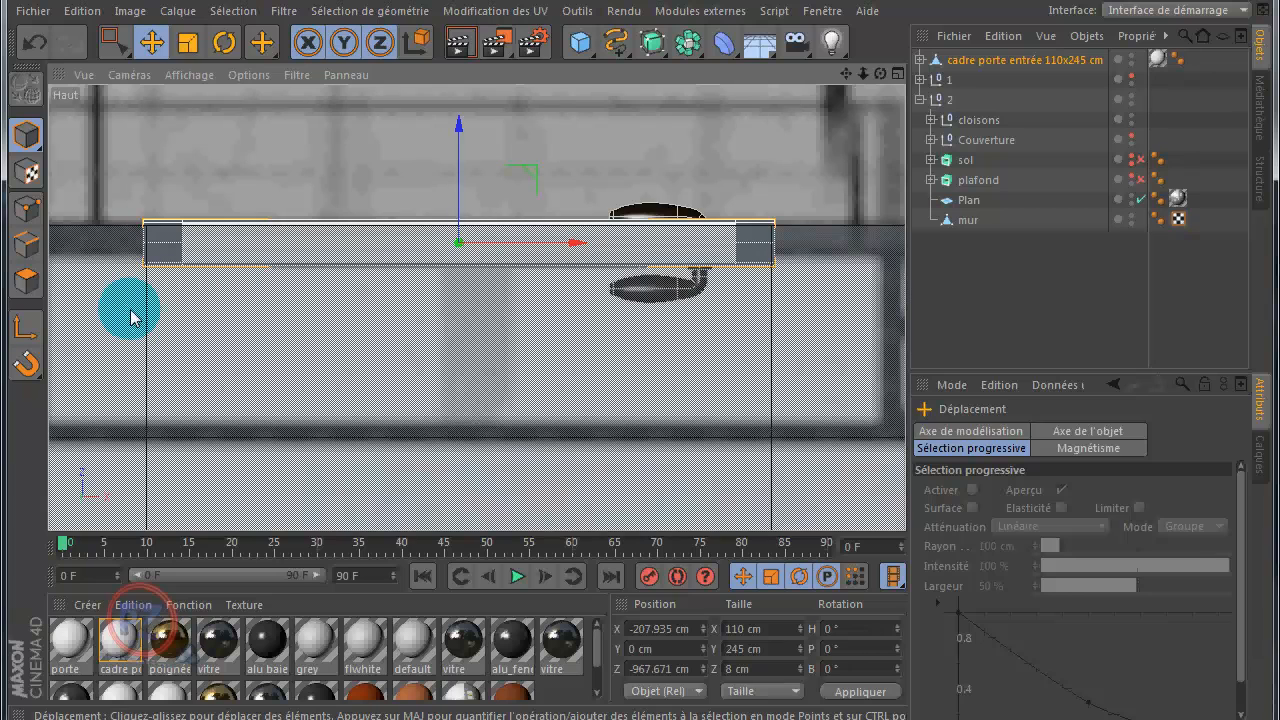
- Turn off X-ray display on mur and check the entrance door's fit in its opening in the perspective view
middle_click(114, 172)
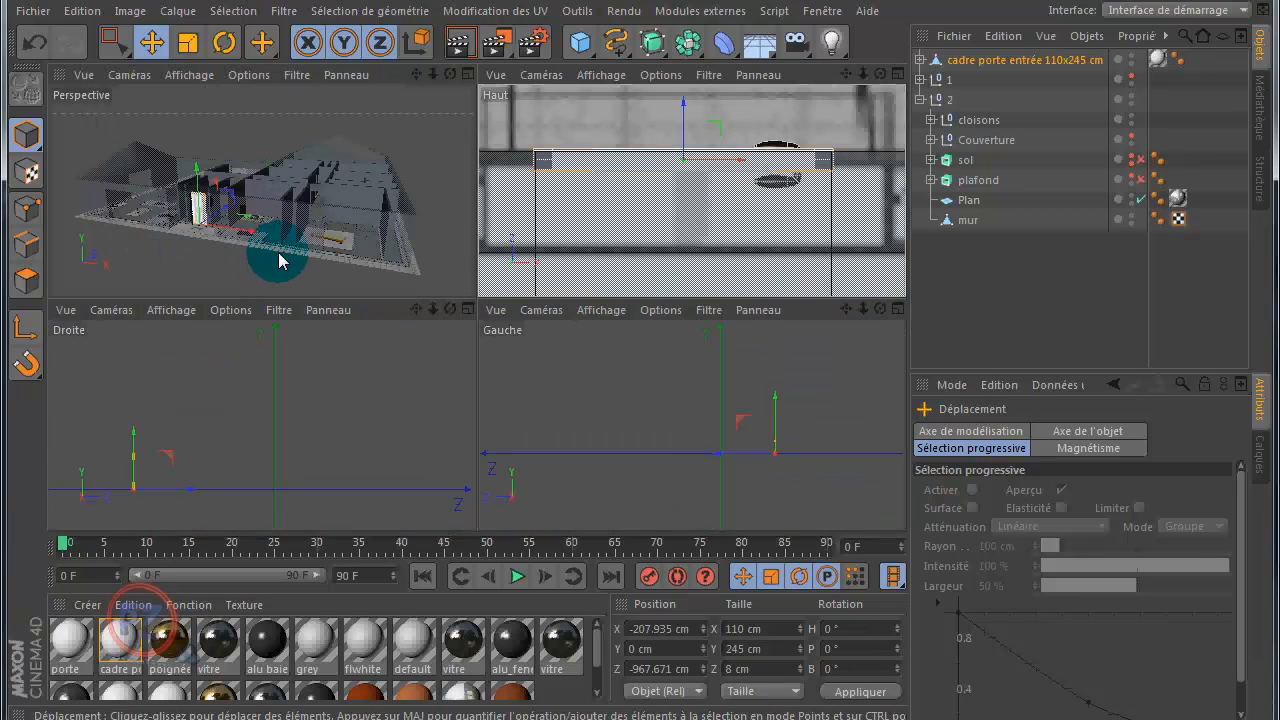
middle_click(290, 255)
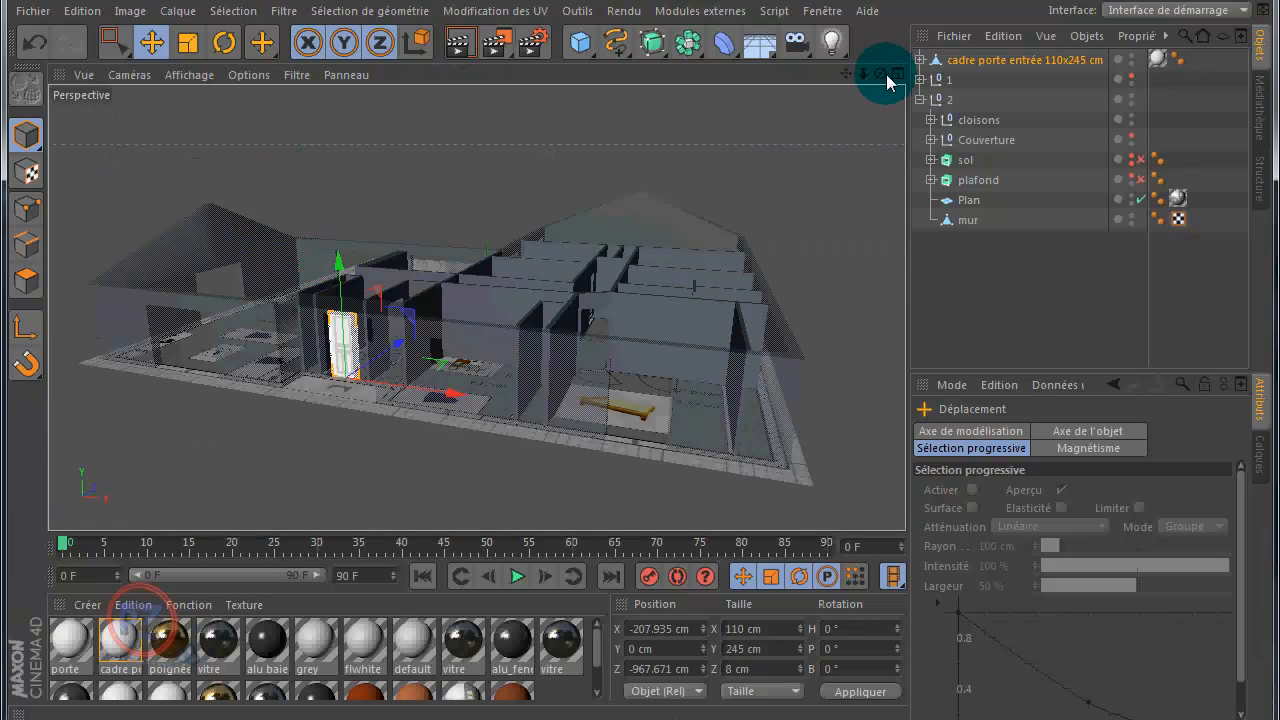
drag(880, 74, 641, 388)
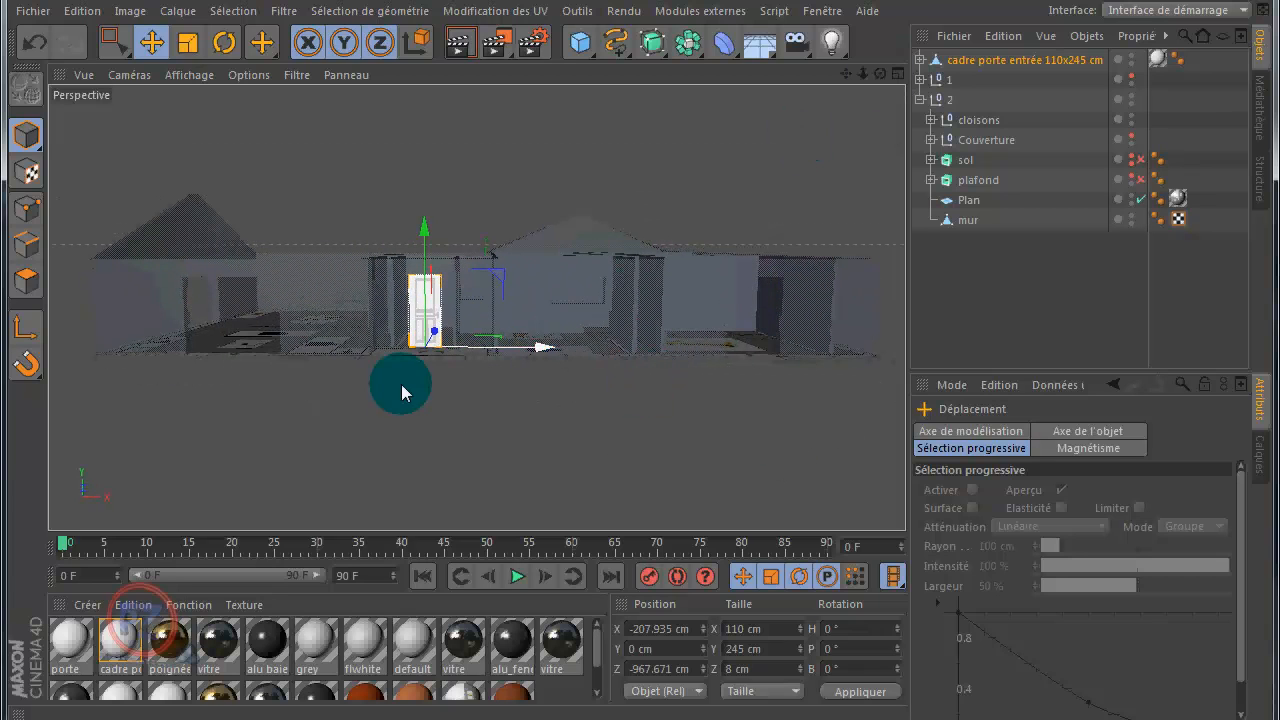
scroll(405, 375, up, 2)
scroll(431, 314, up, 4)
scroll(437, 307, up, 6)
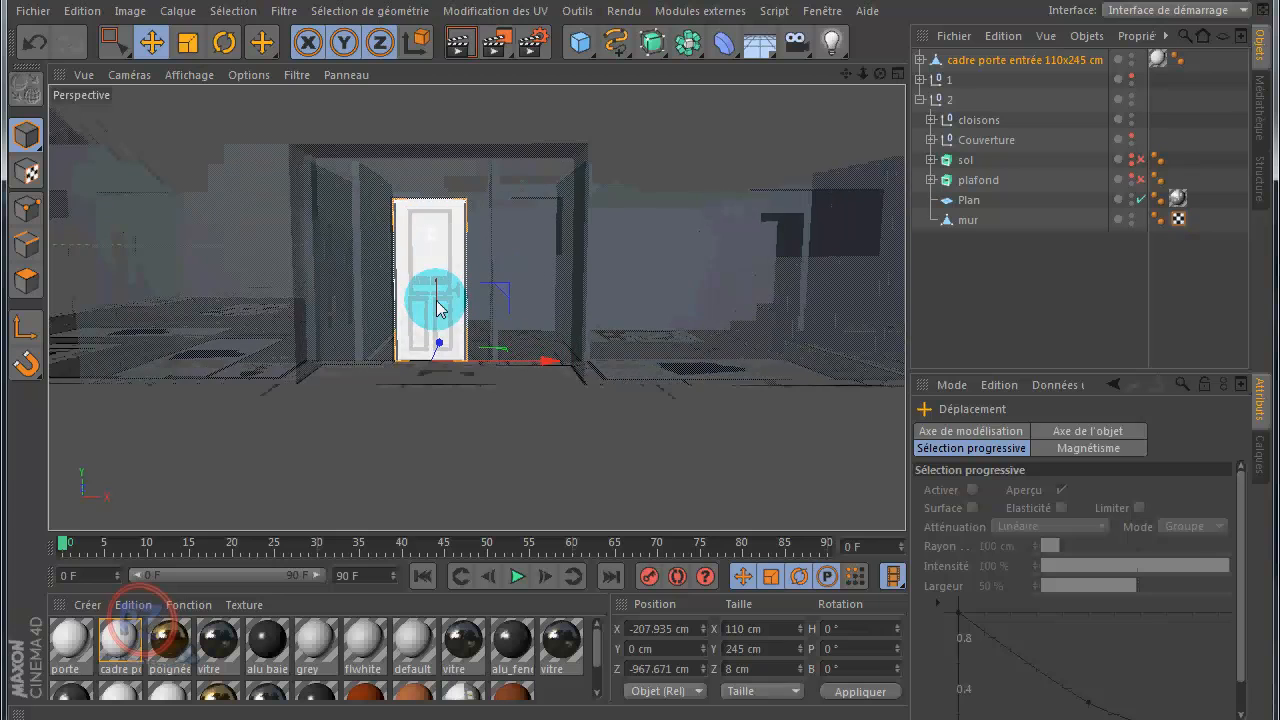
scroll(437, 308, up, 1)
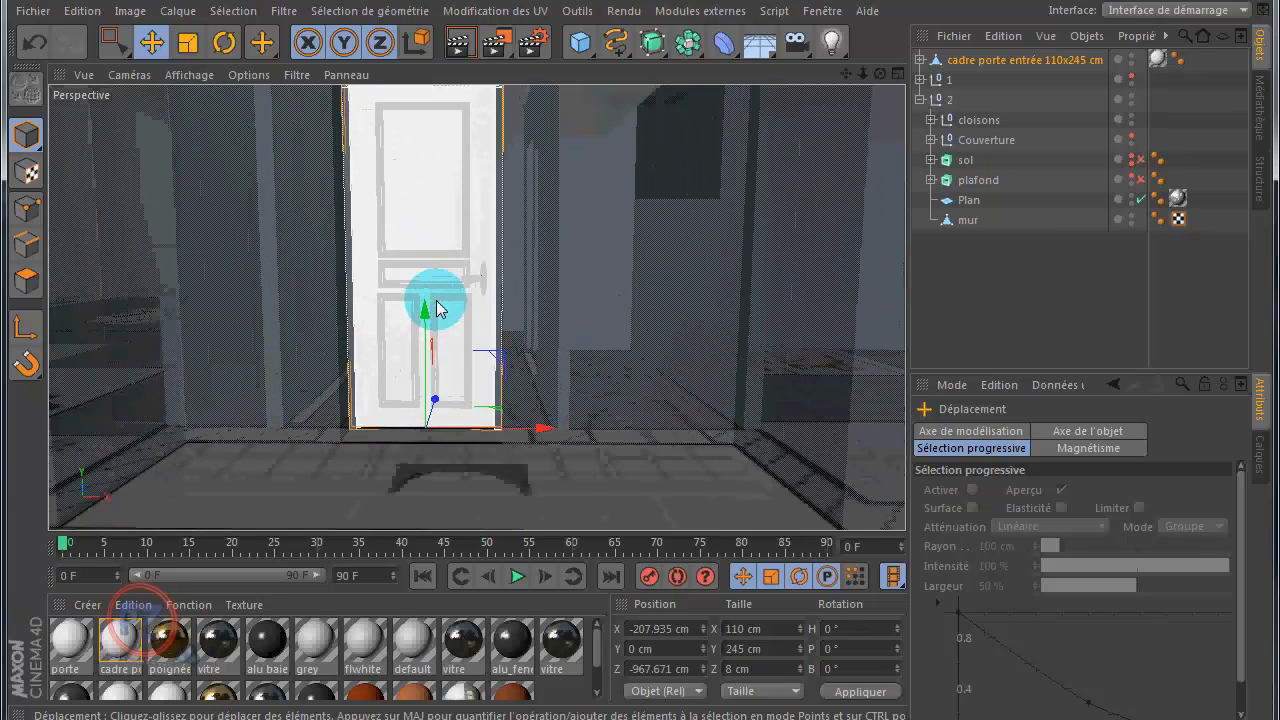
scroll(437, 308, down, 1)
click(968, 220)
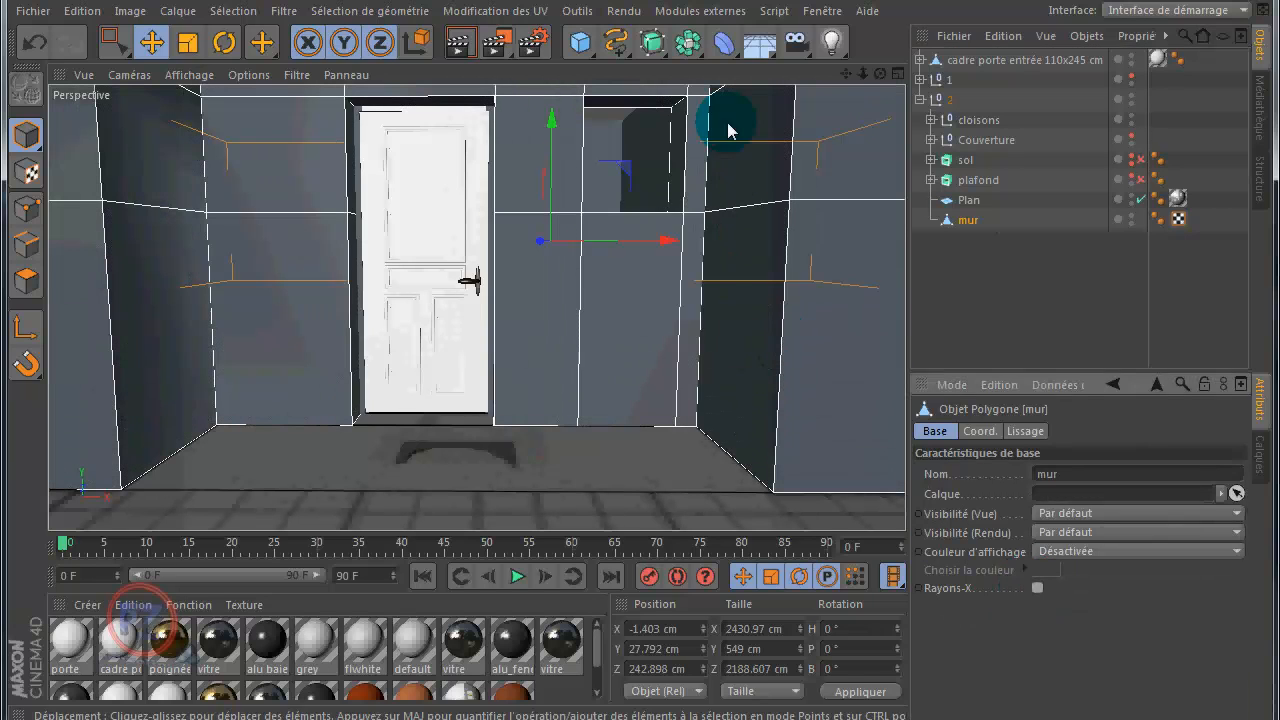
scroll(637, 203, up, 2)
scroll(637, 203, up, 2)
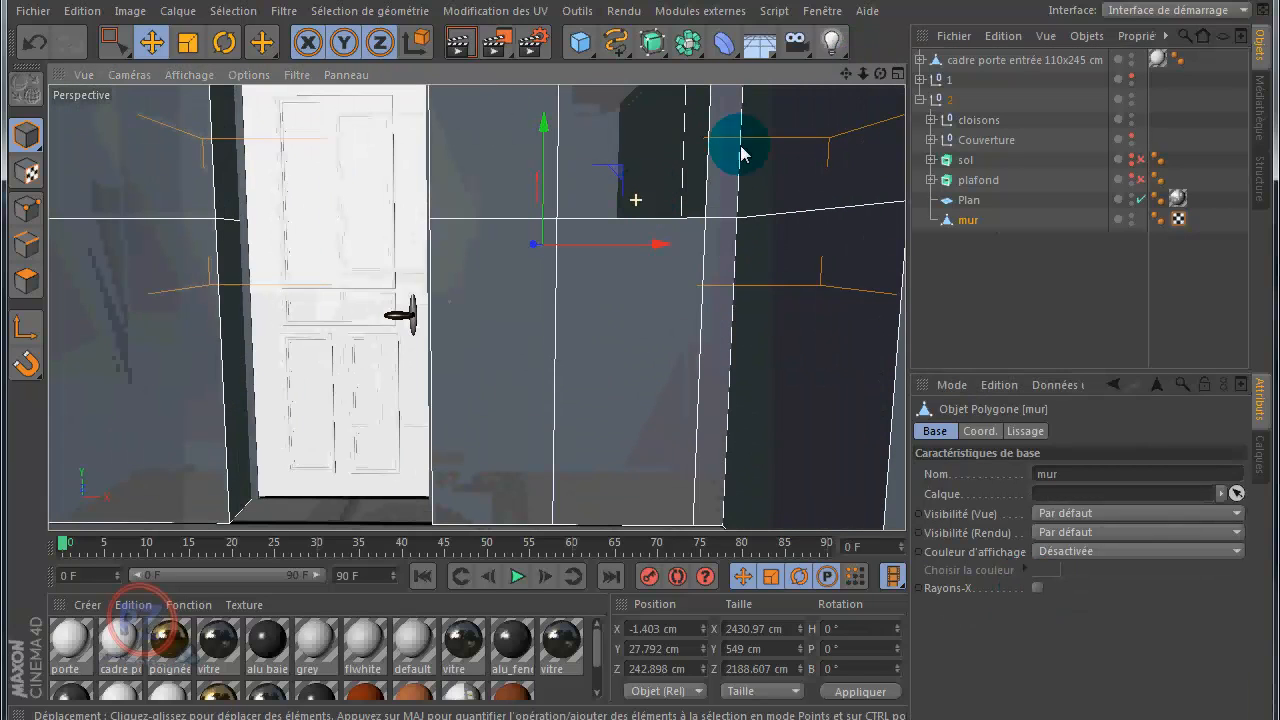
scroll(846, 89, down, 1)
drag(846, 78, 640, 381)
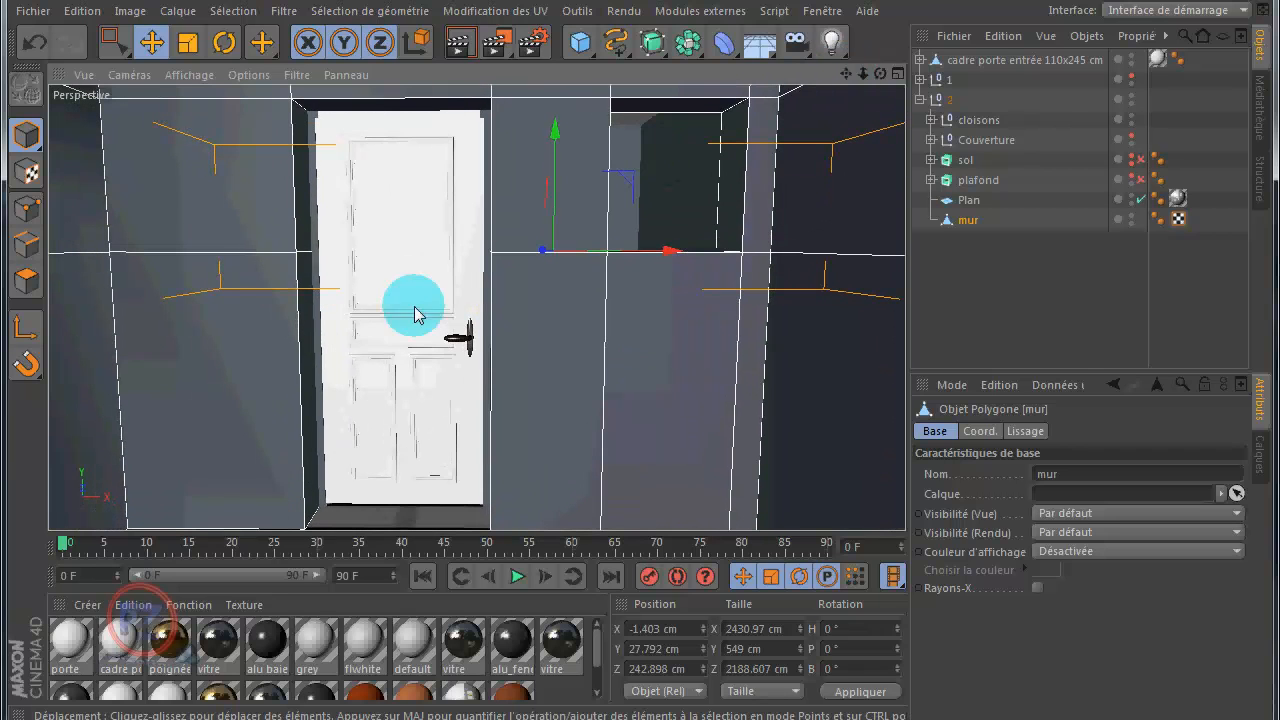
- In polygon mode, select all the faces of the entrance door frame with the Live Selection brush (Pinceau de sélection)
click(322, 441)
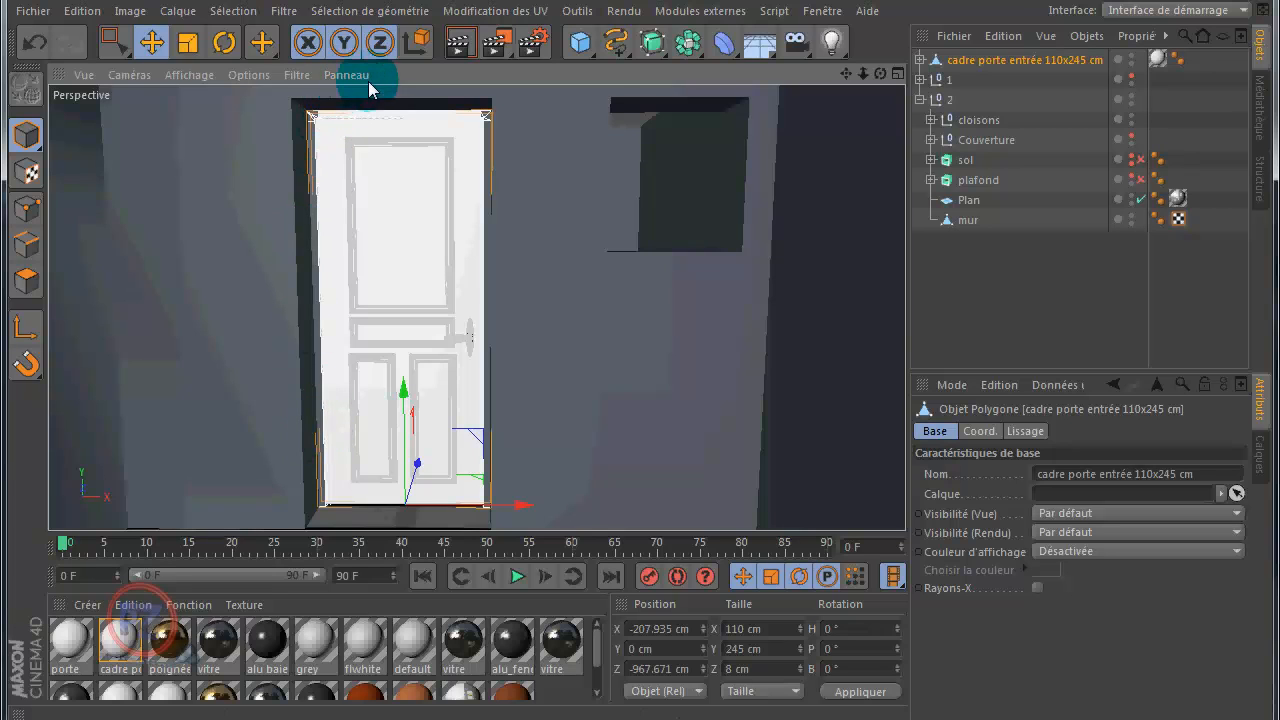
click(921, 60)
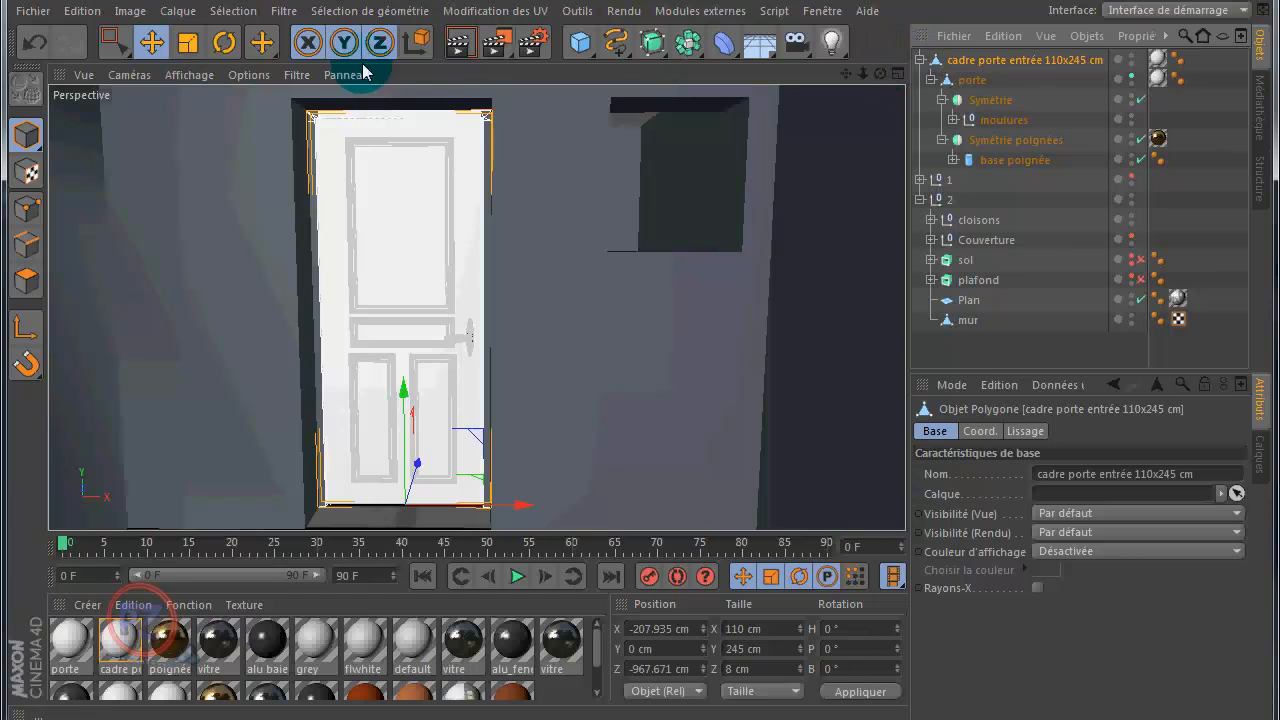
click(26, 282)
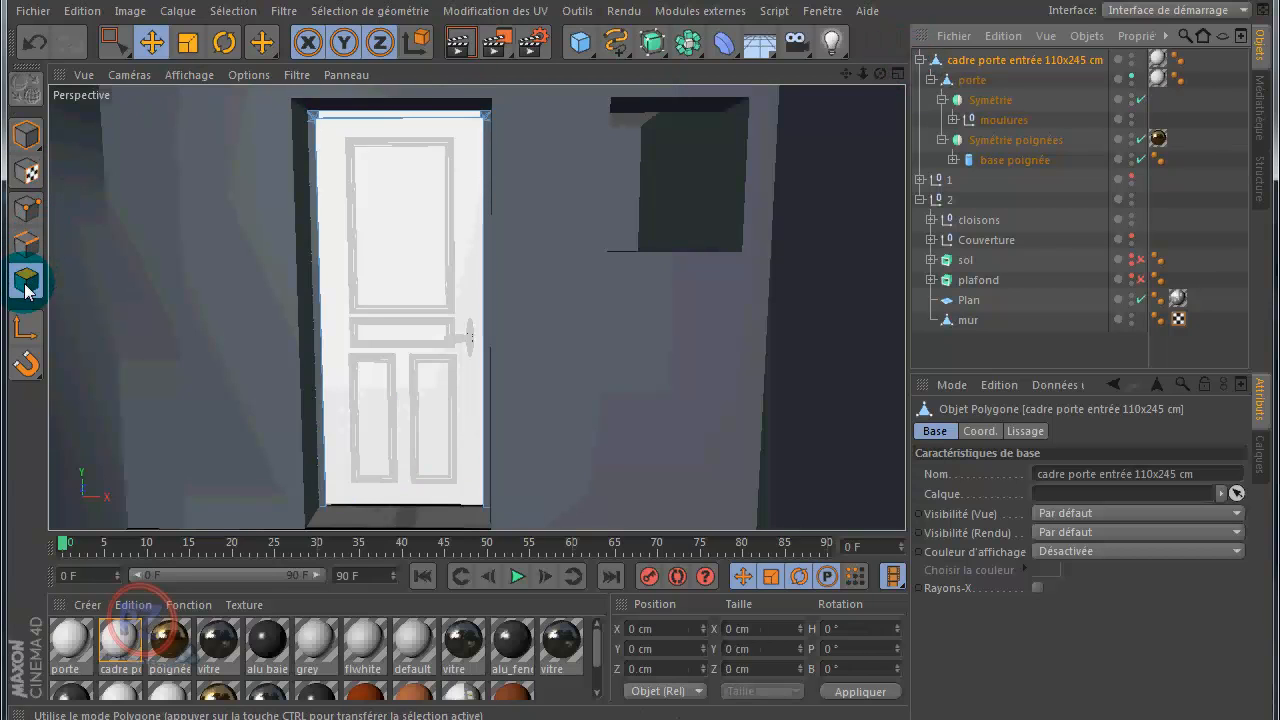
click(116, 40)
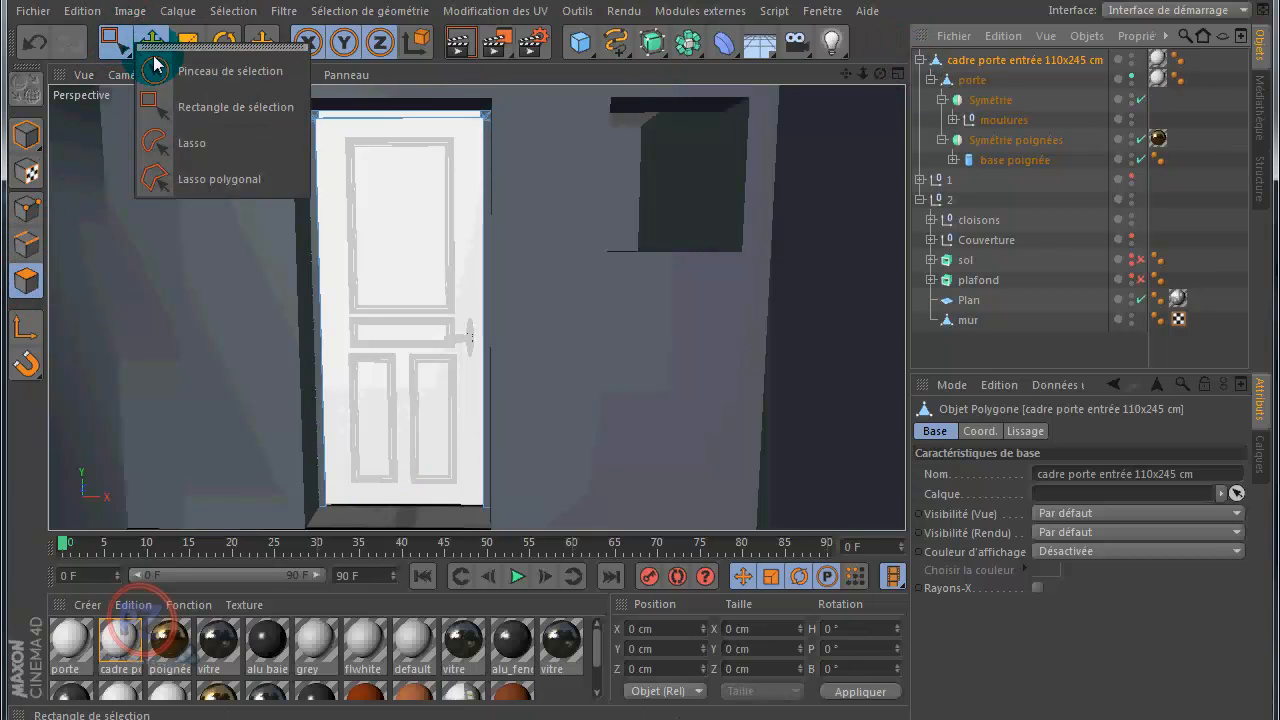
click(155, 70)
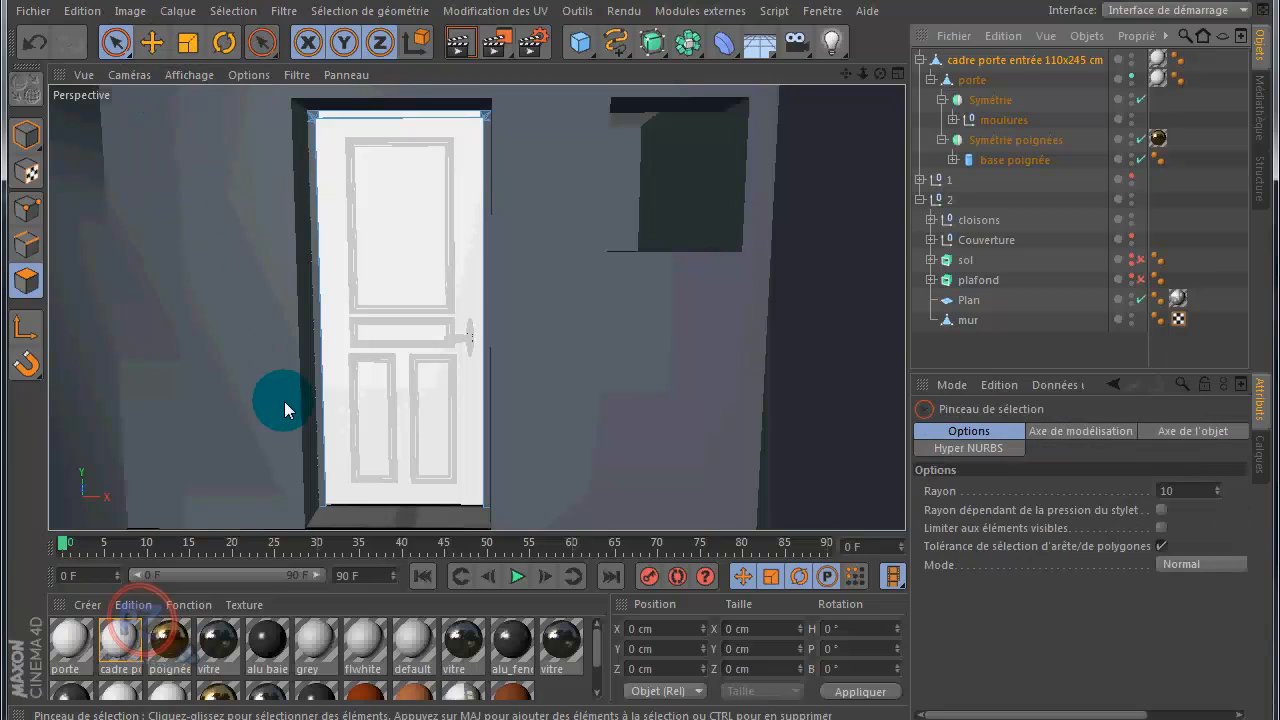
click(316, 497)
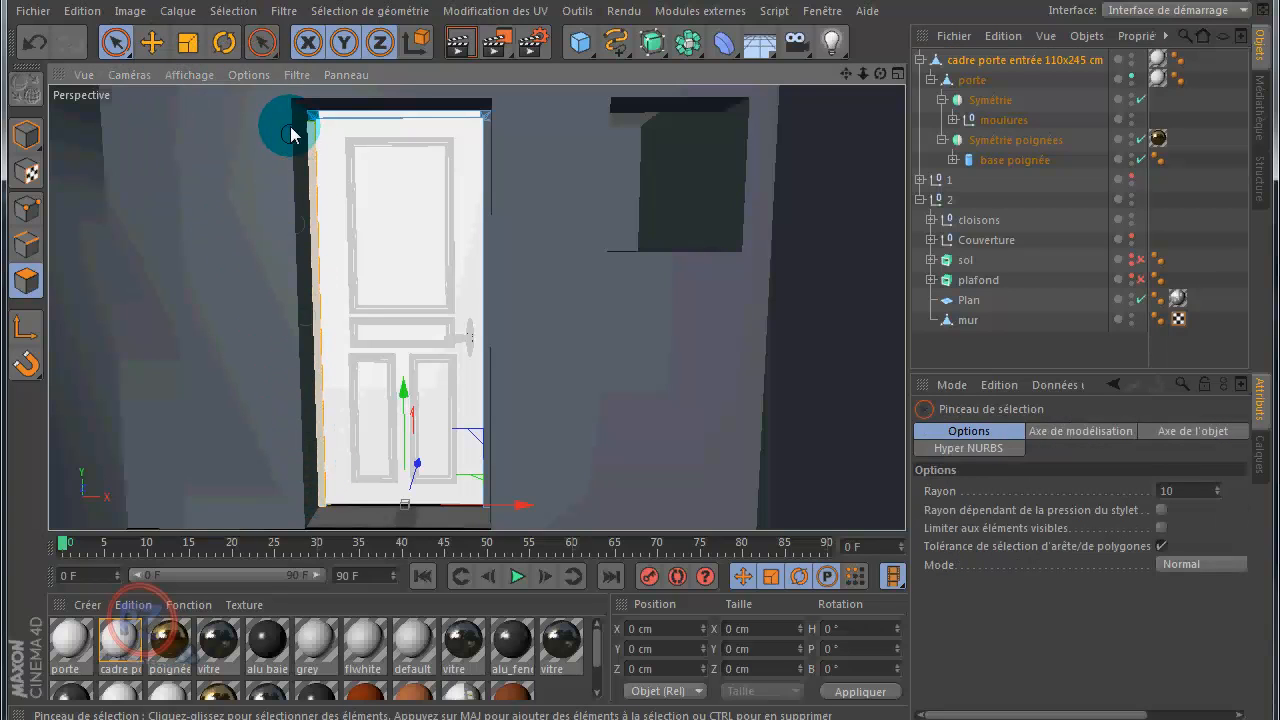
mouse_move(346, 104)
mouse_down()
mouse_move(329, 108)
mouse_move(489, 107)
mouse_up()
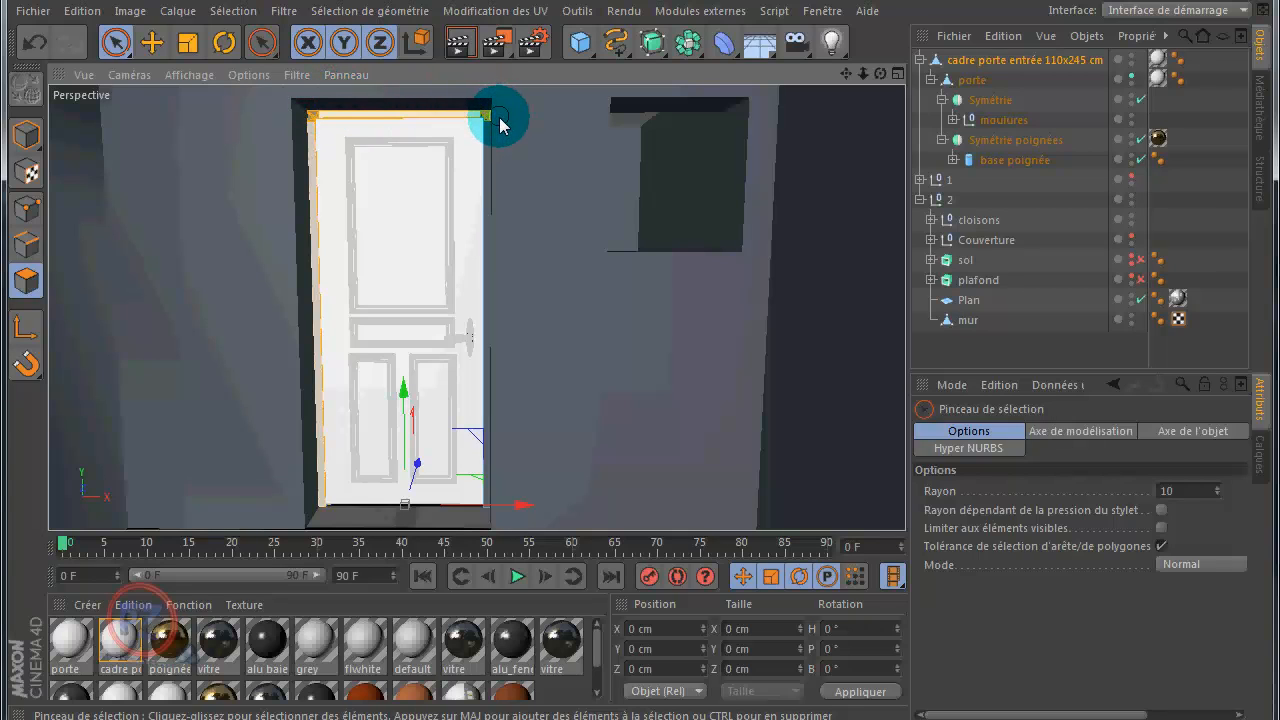
click(491, 112)
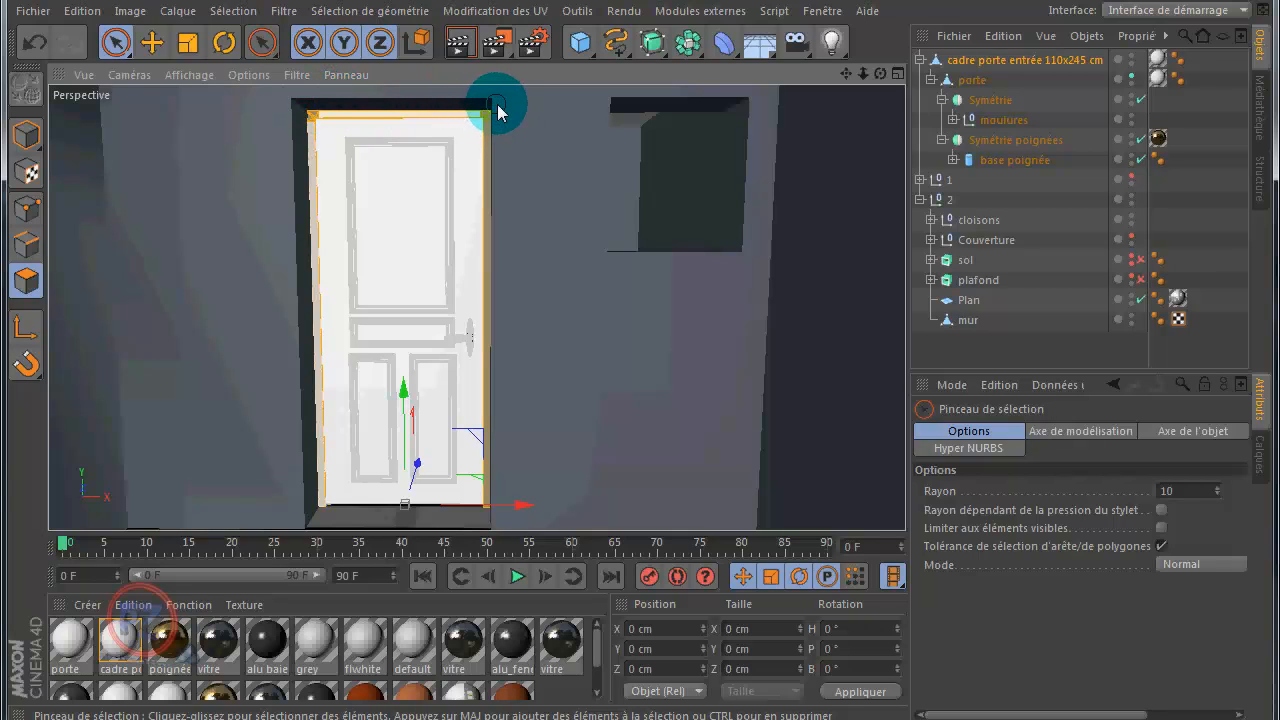
drag(500, 112, 549, 134)
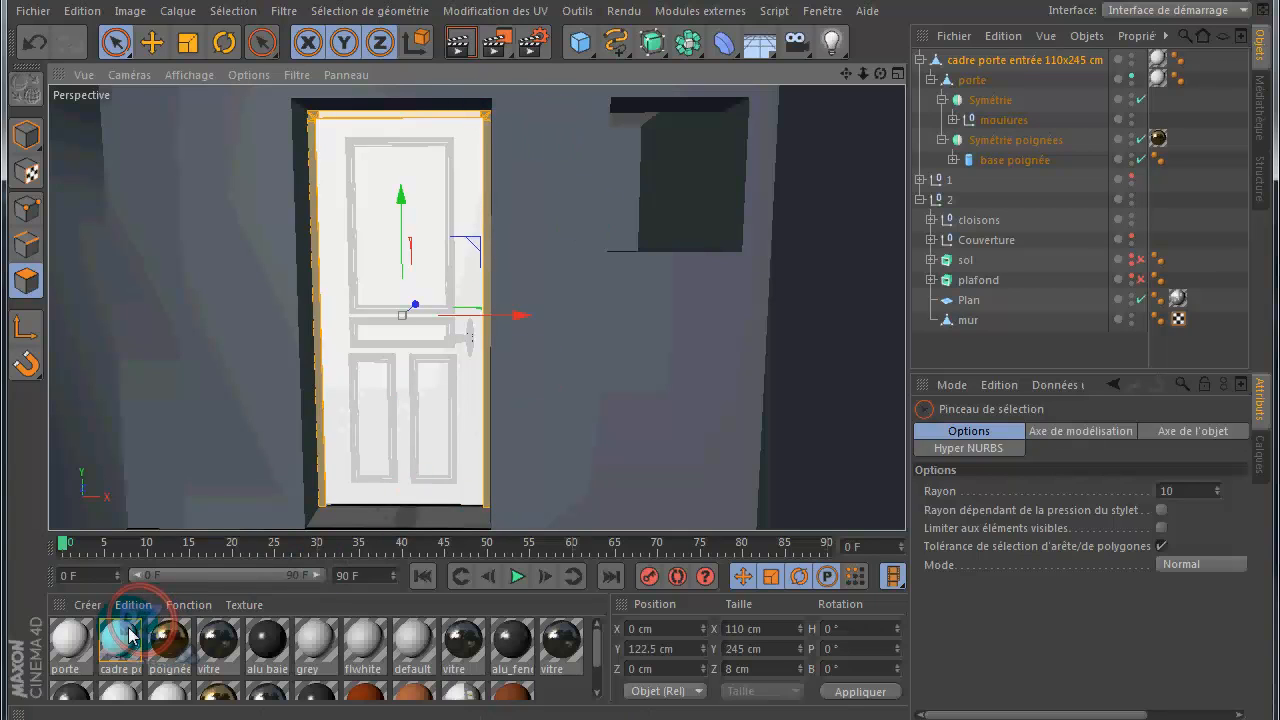
- Apply the "cadre porte" material to the selected door frame polygons and render a preview of the entrance
drag(120, 650, 318, 414)
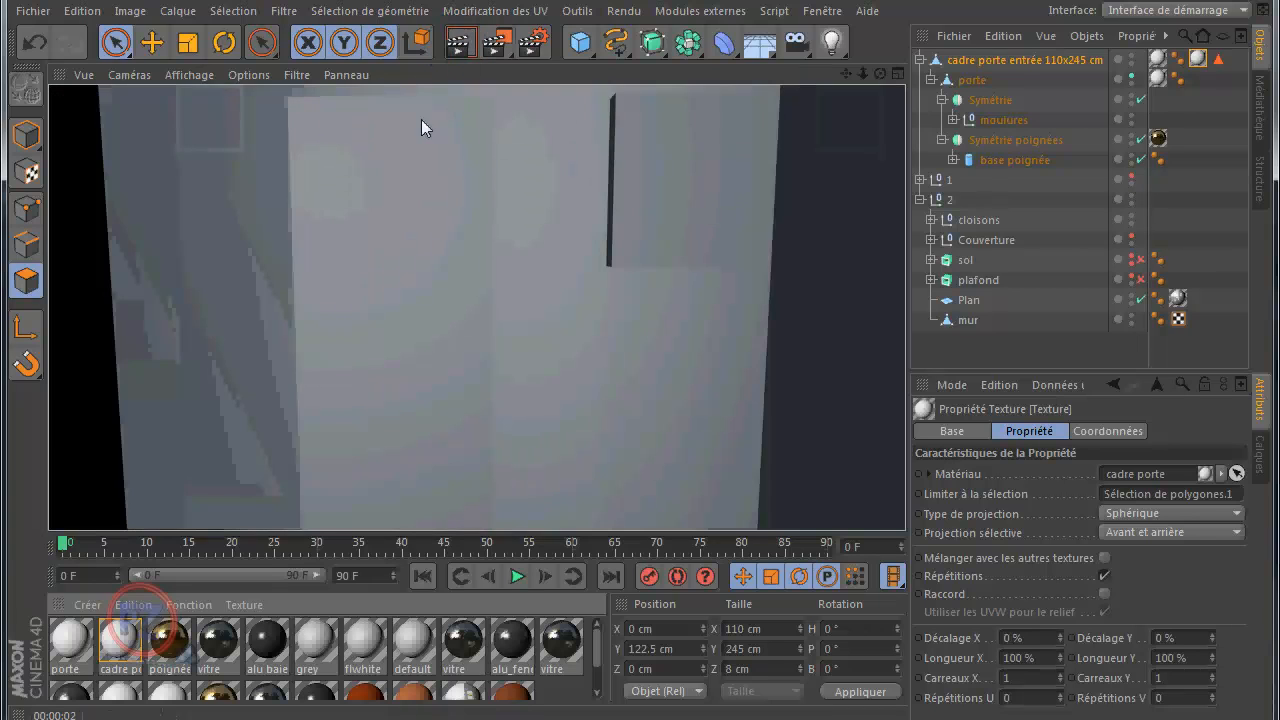
scroll(400, 303, down, 5)
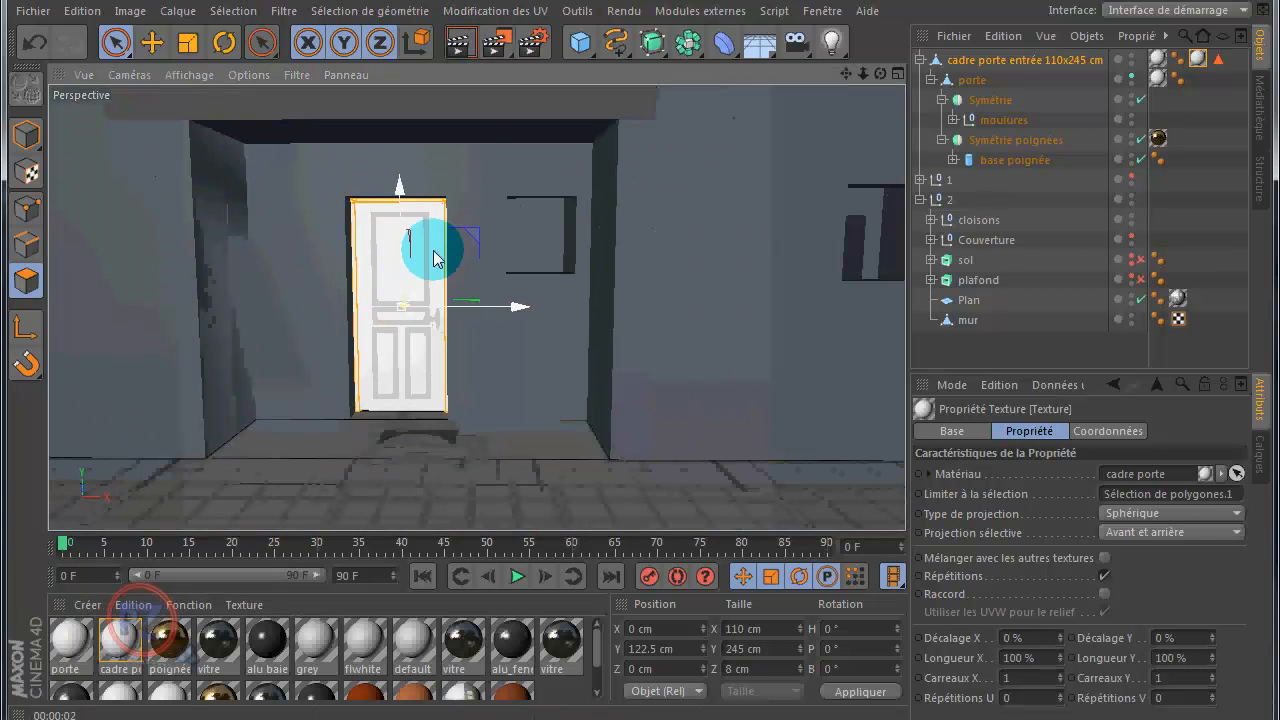
click(459, 43)
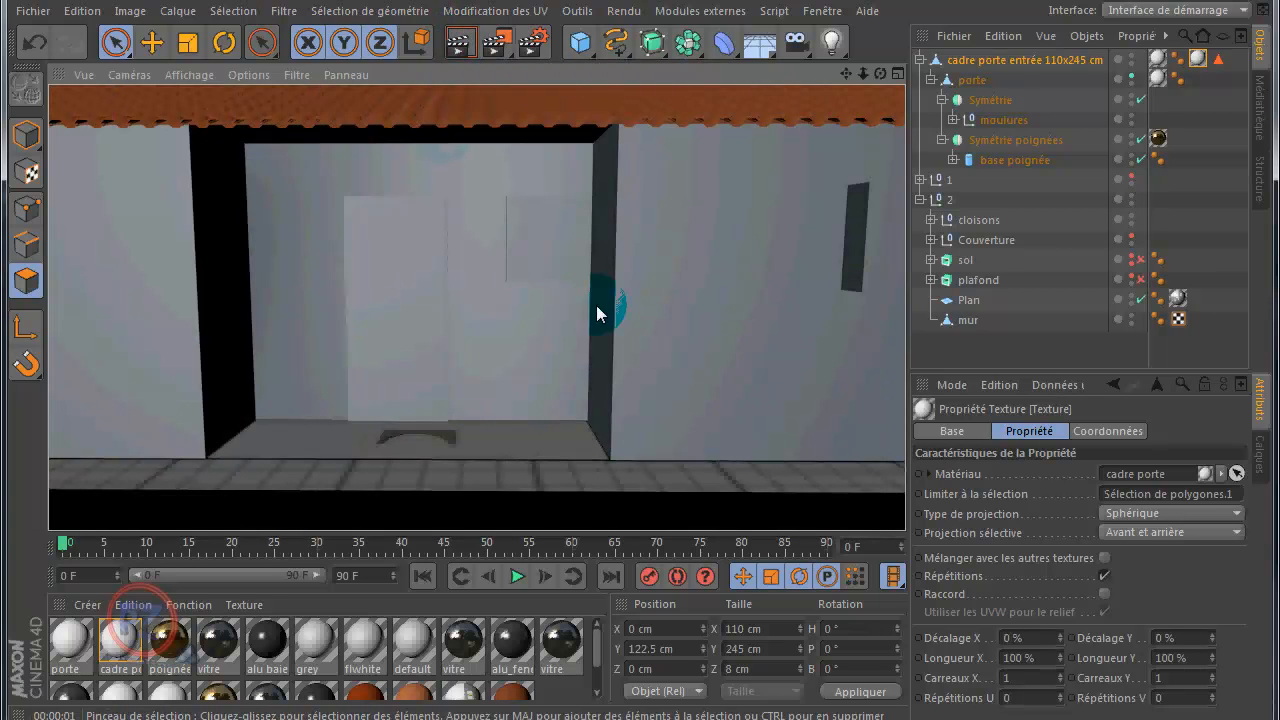
- Return to object mode and render the entrance in the viewport from an oblique angle
click(640, 381)
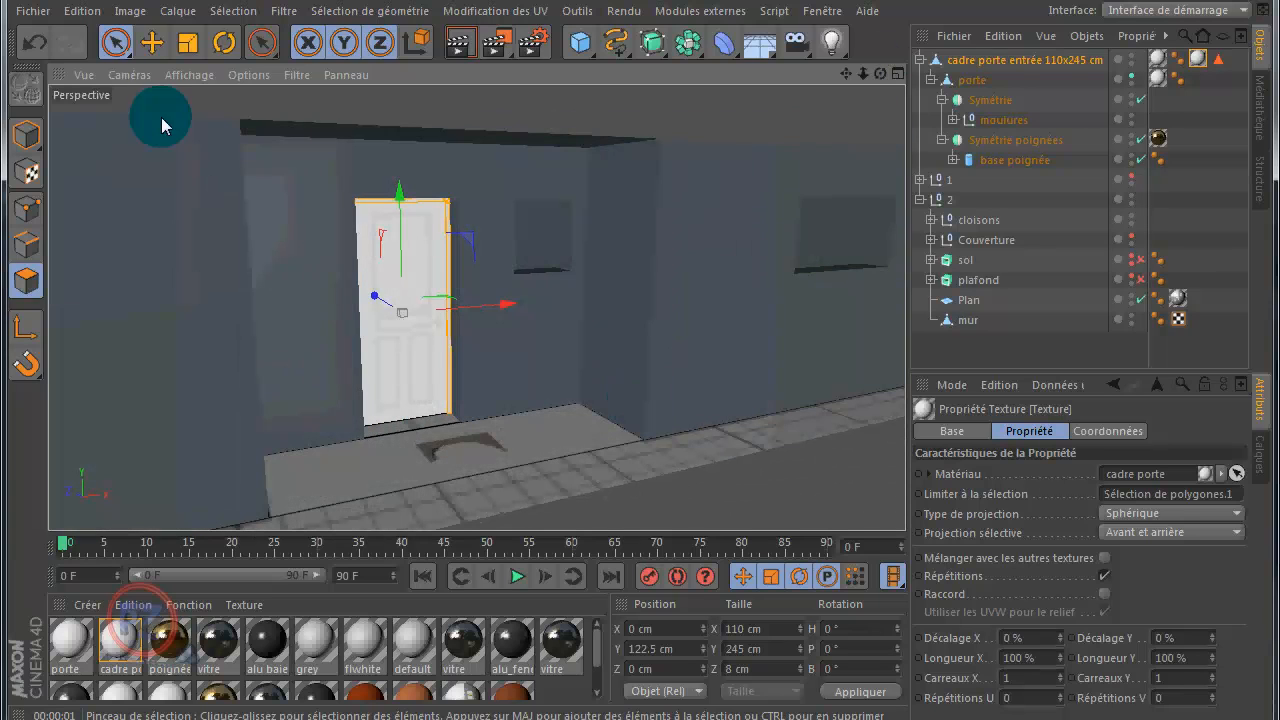
click(26, 137)
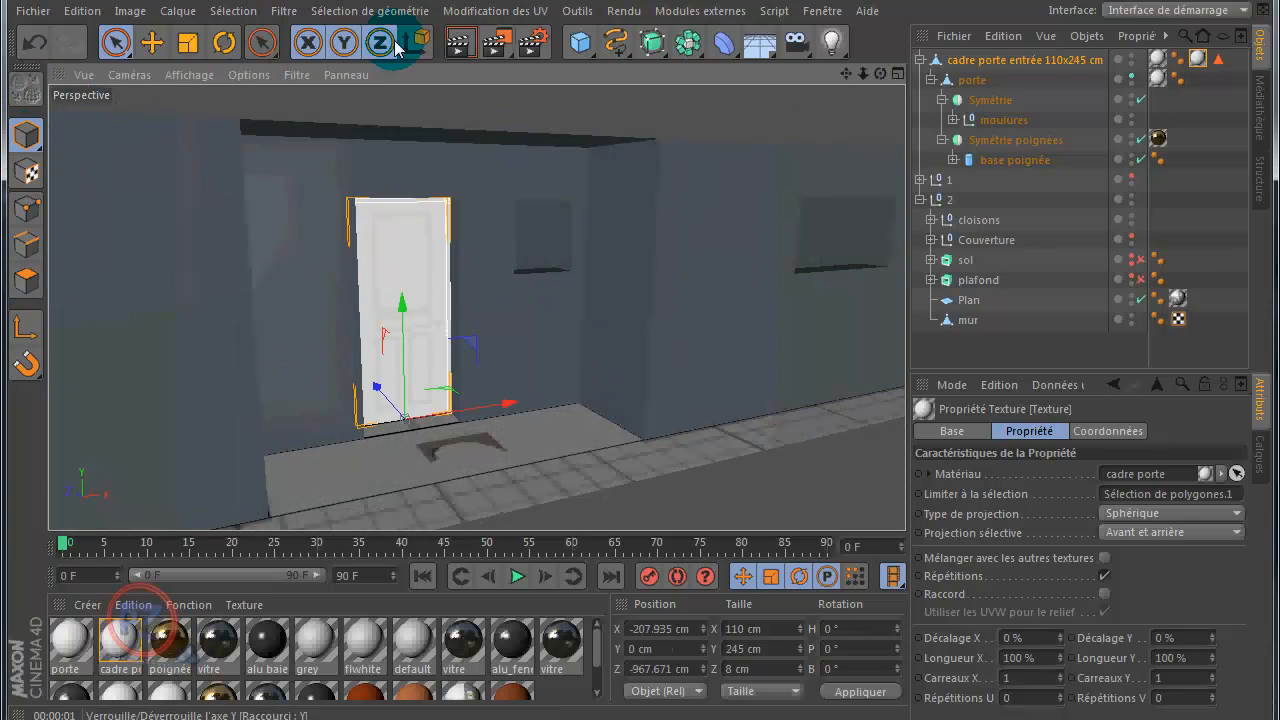
click(457, 44)
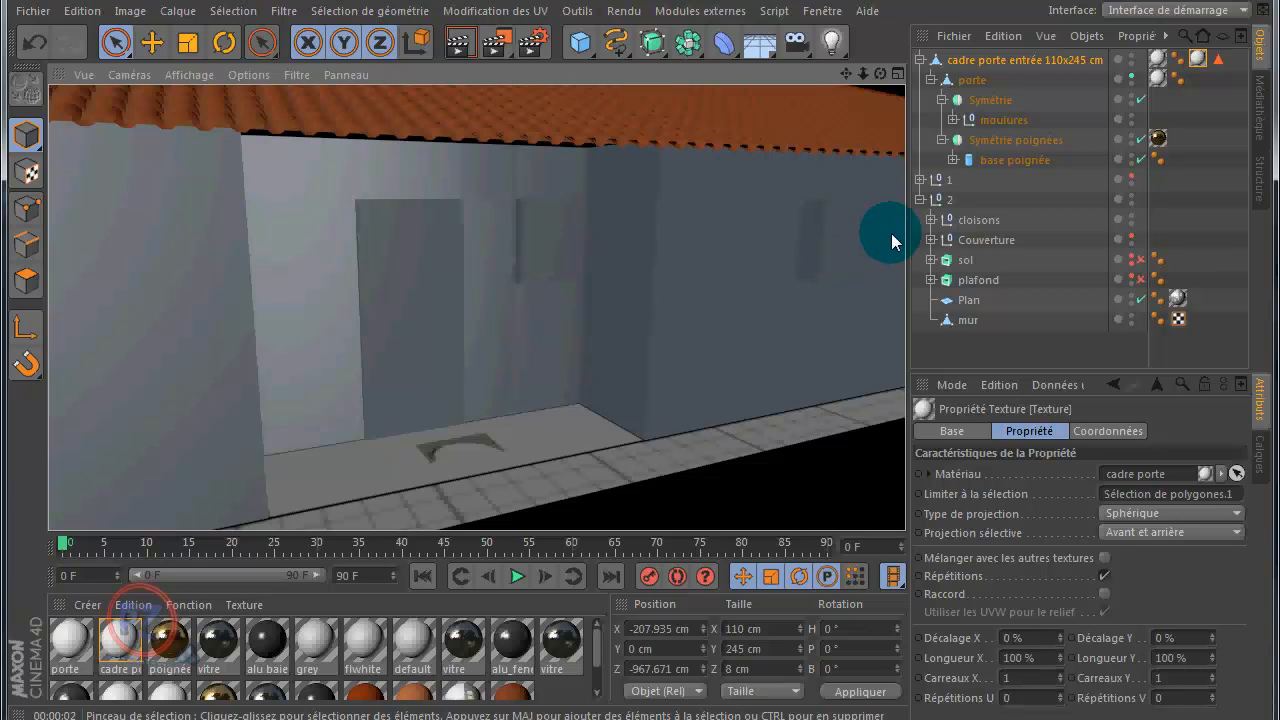
- Hide group 1 in renders and render the entrance in the viewport
click(1132, 178)
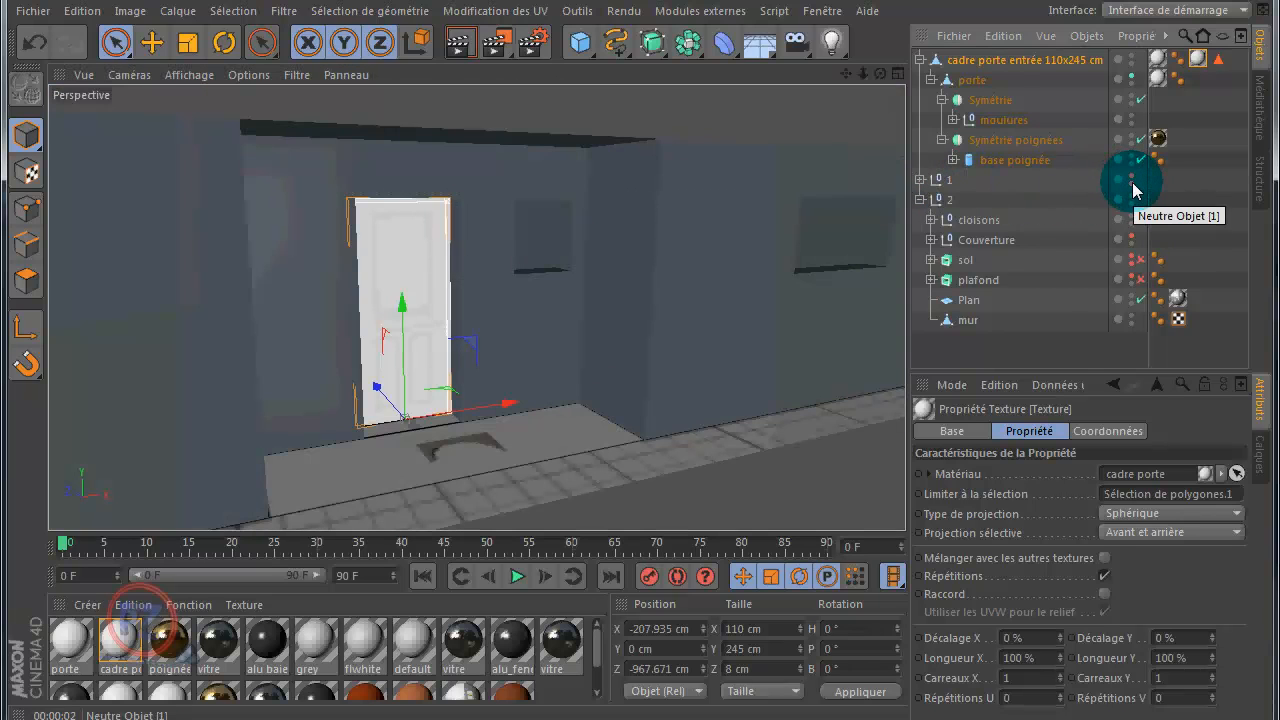
click(456, 45)
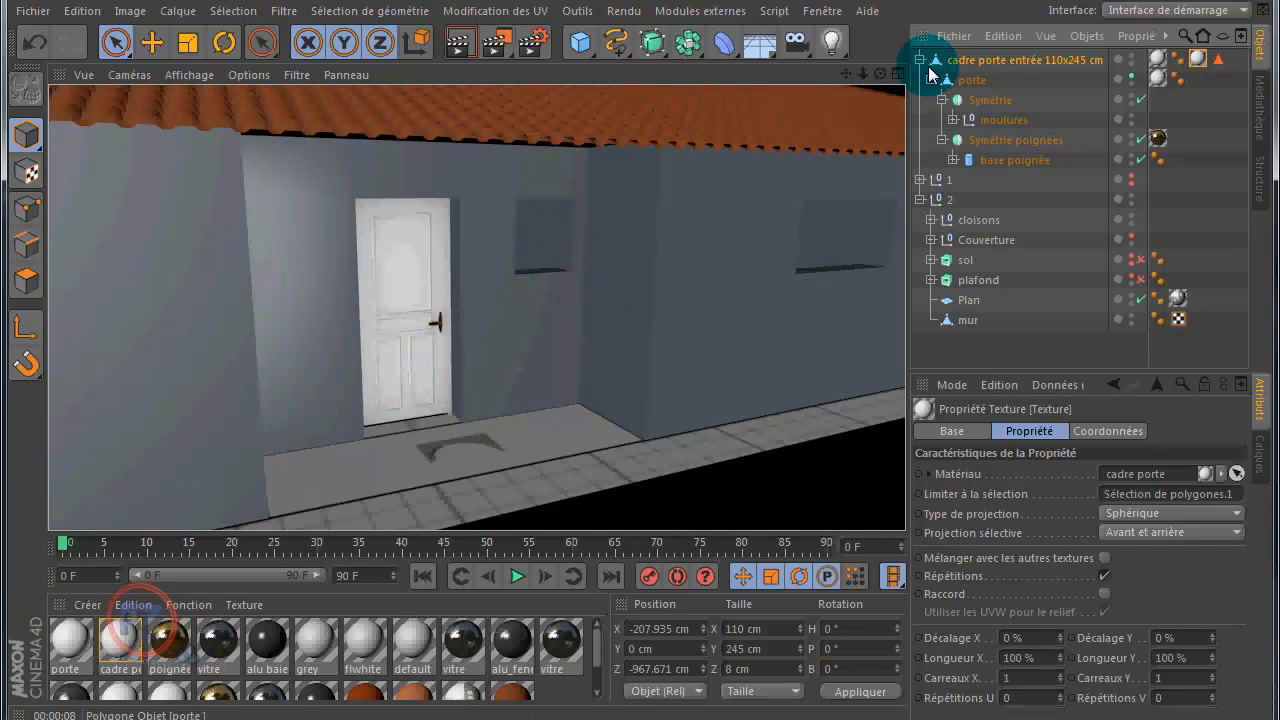
- Apply the "alu baie vitrée" material to each of the four controlled-extrusion NURBS under the door's moulures group and render a preview
click(1005, 121)
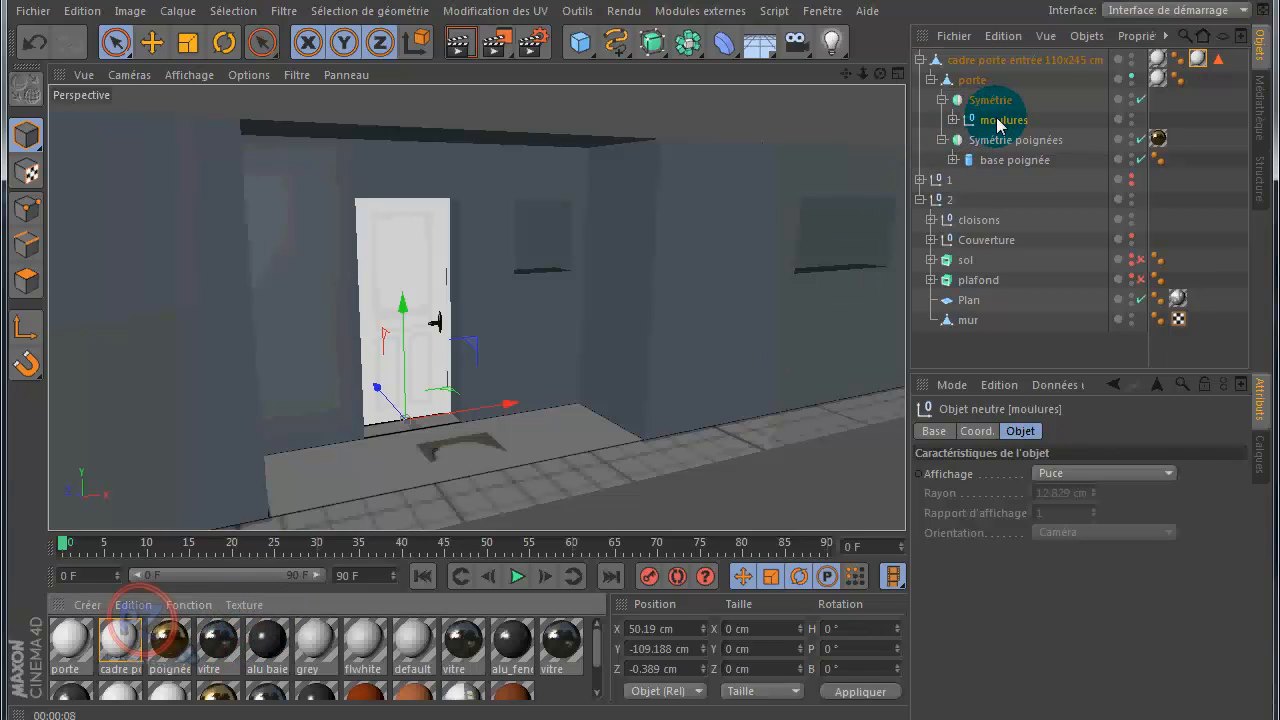
drag(998, 124, 998, 124)
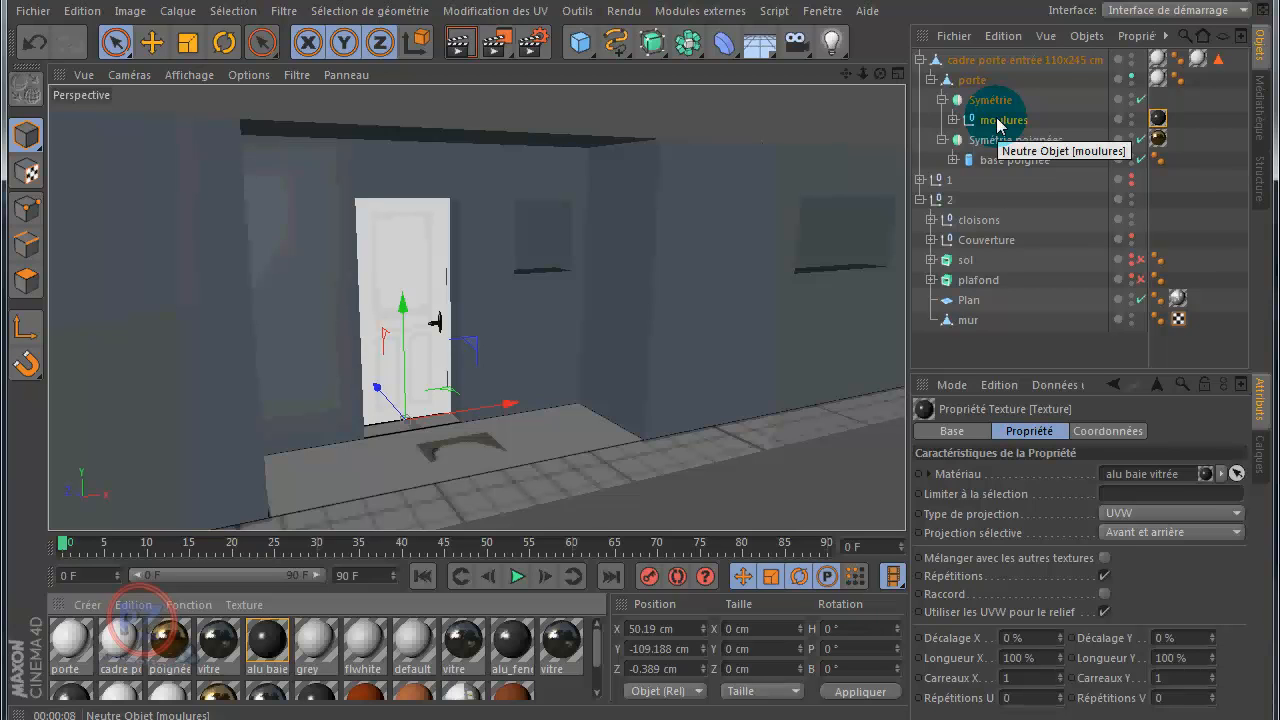
click(954, 120)
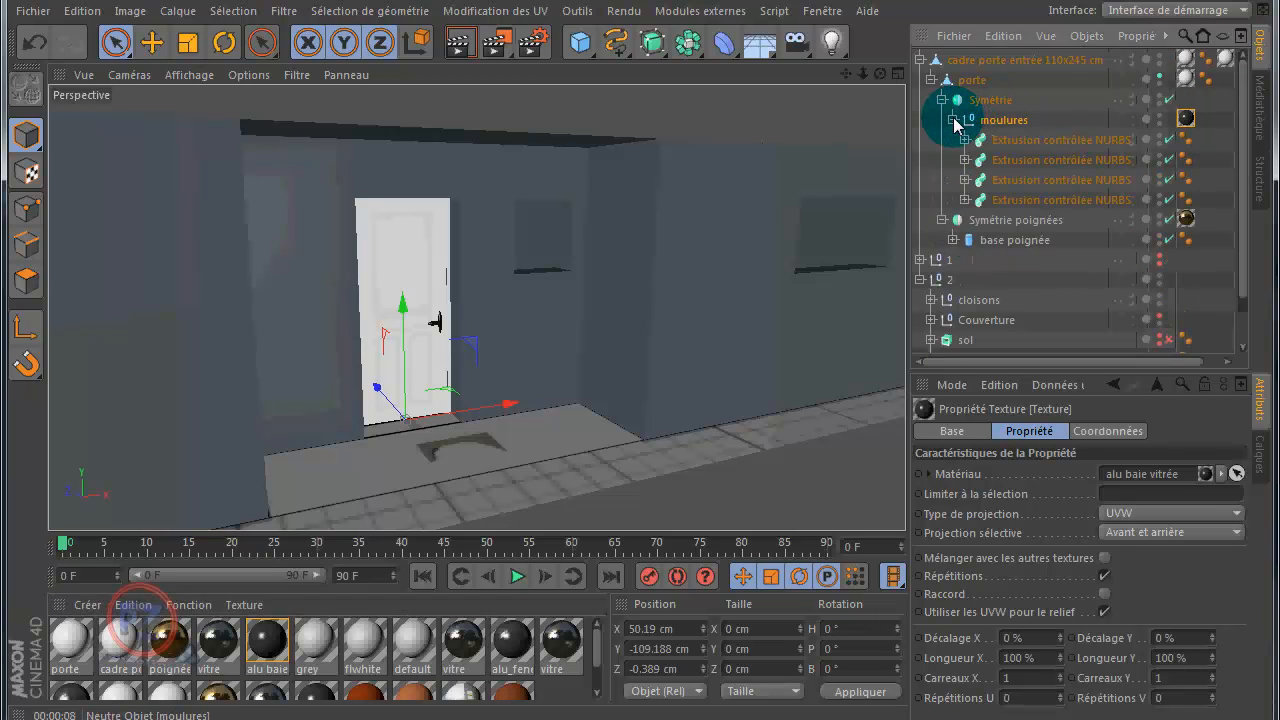
click(1186, 118)
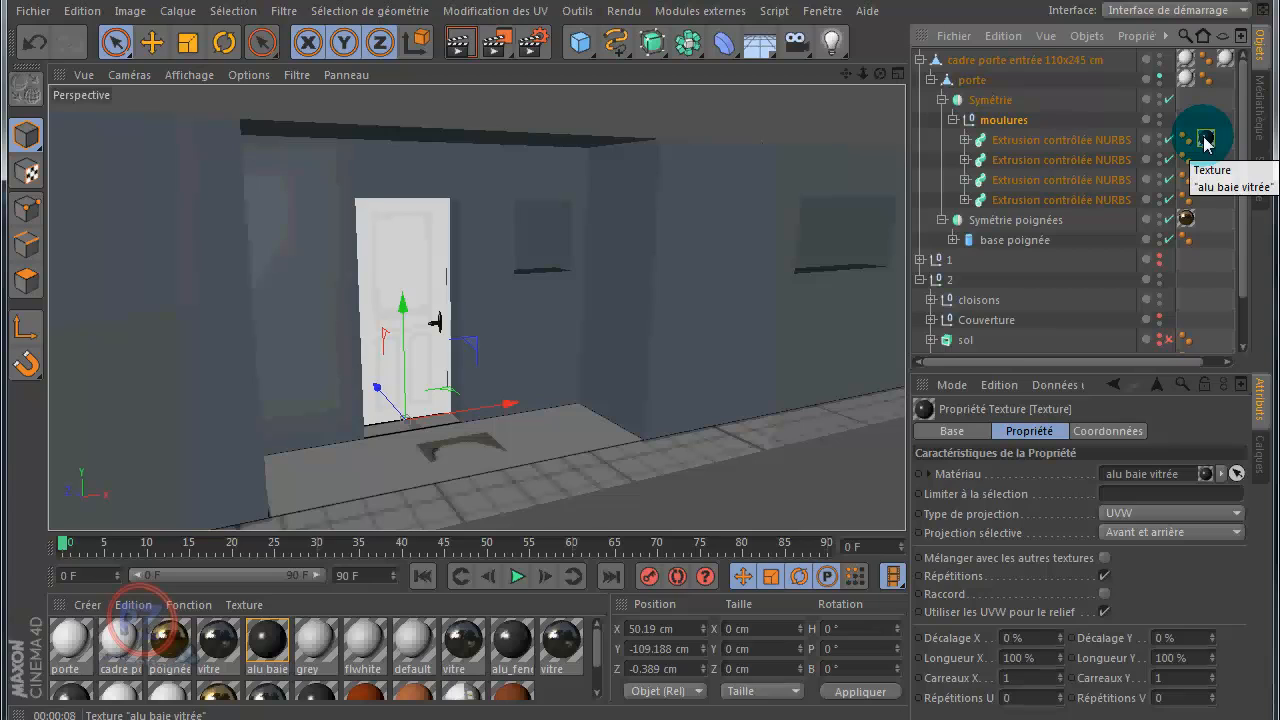
drag(1206, 143, 1211, 160)
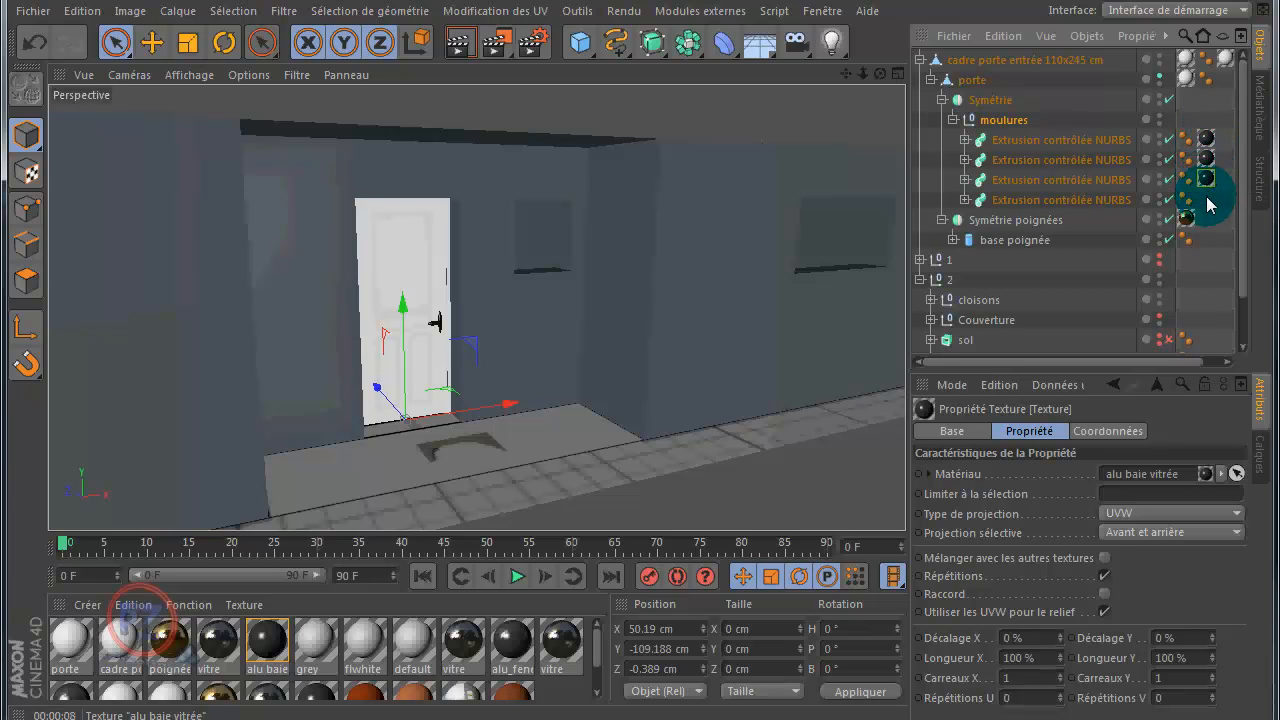
click(458, 44)
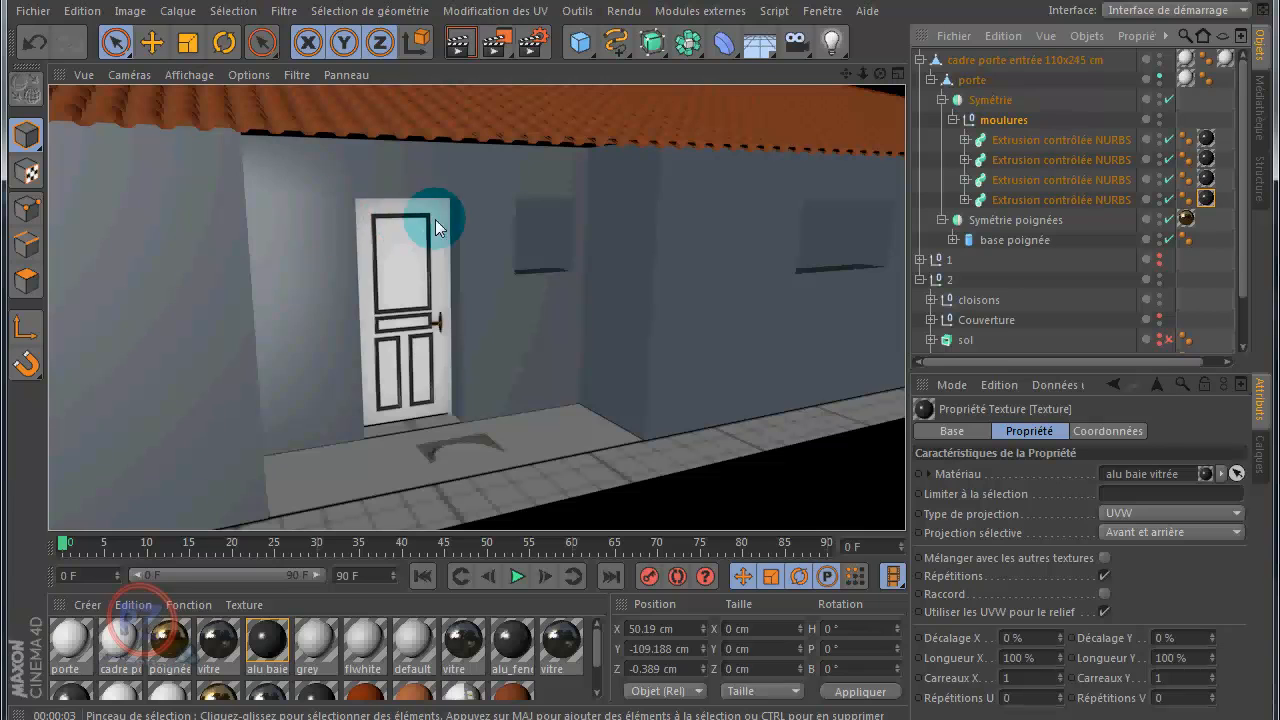
- Merge the file "baie vitree coulissante 300x245cm" from the "portes et fenetres tuto" folder into the house scene
scroll(504, 368, down, 7)
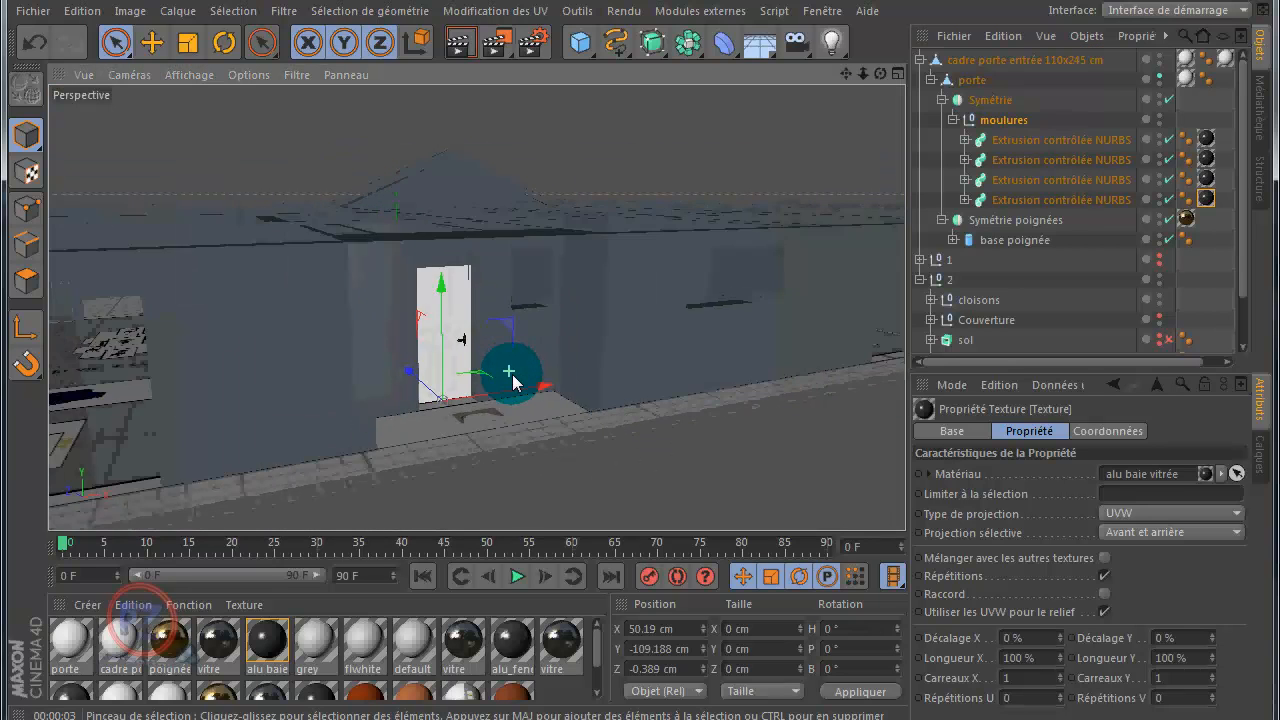
drag(843, 70, 652, 262)
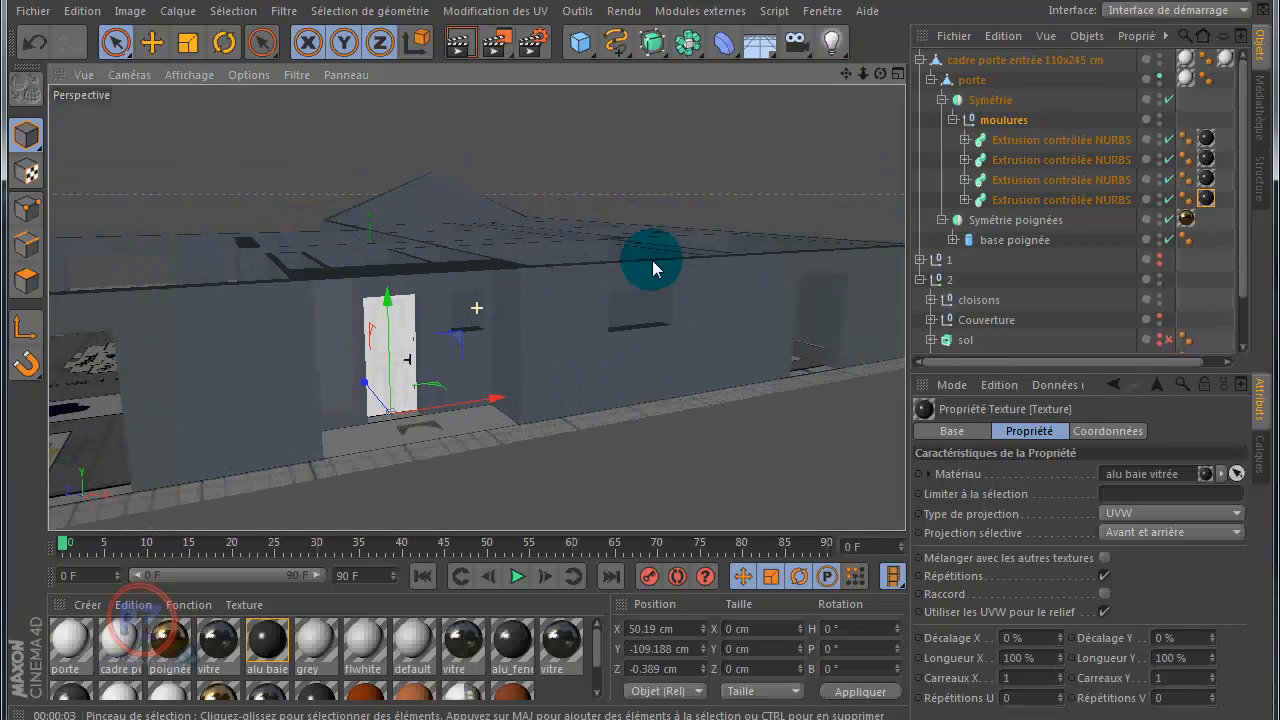
scroll(643, 286, down, 3)
drag(880, 81, 651, 384)
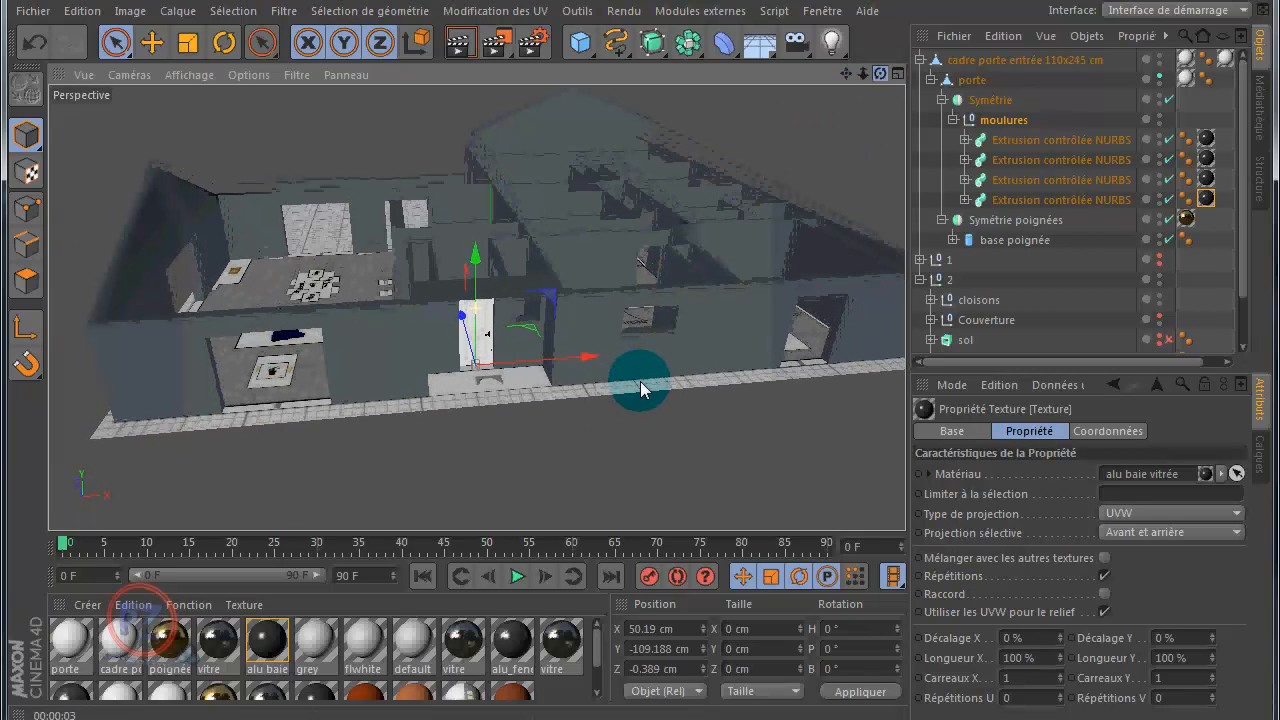
click(287, 385)
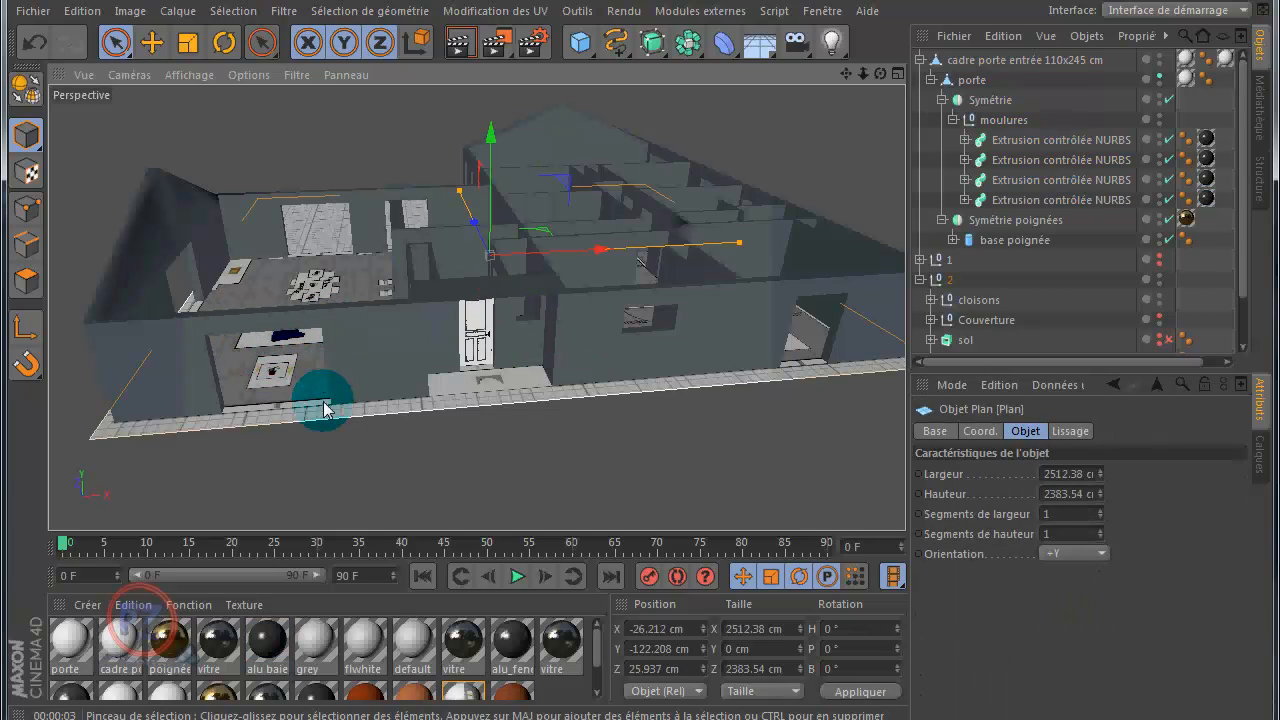
click(43, 13)
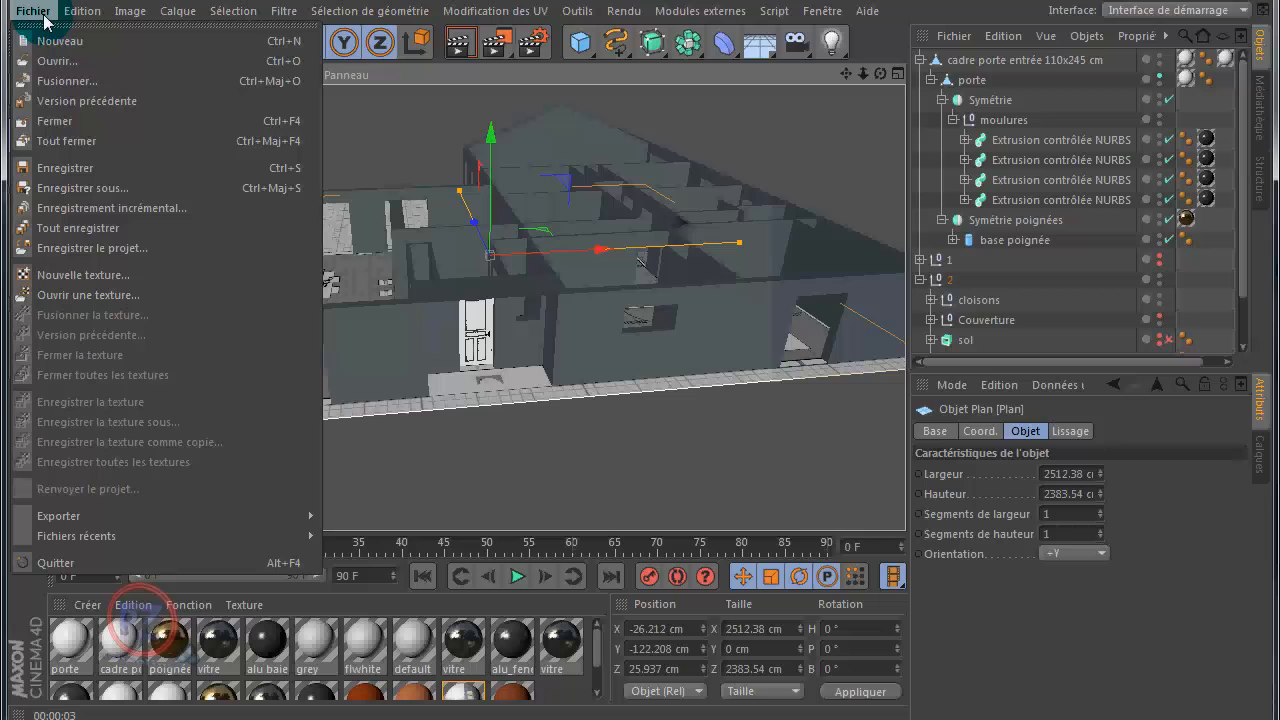
click(60, 81)
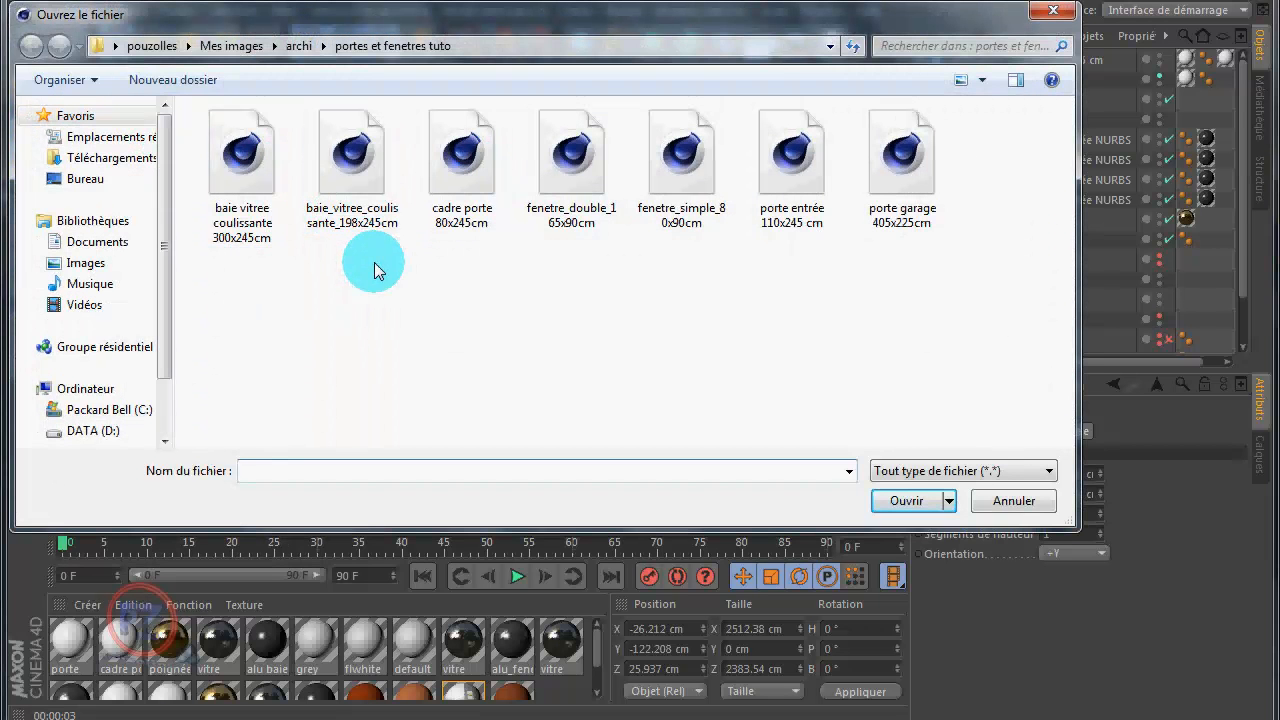
double_click(241, 172)
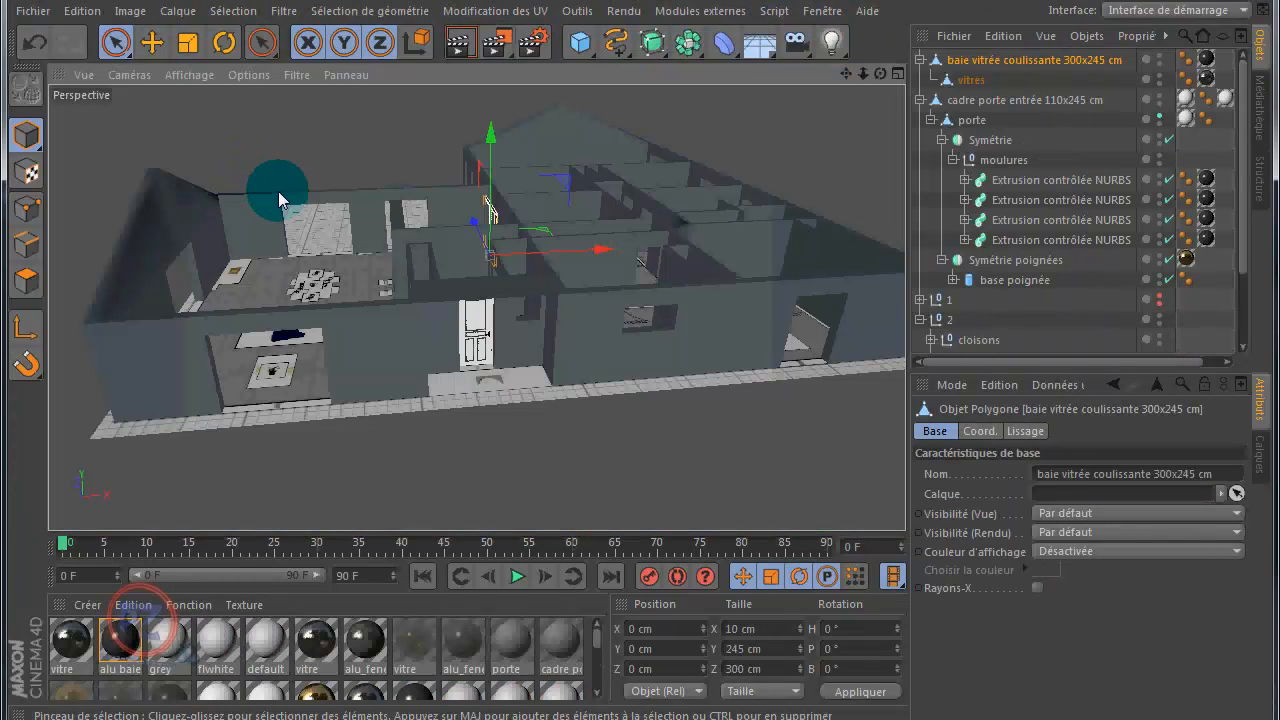
- In the top view, move the sliding bay window onto the living room's front wall, at about X -772 cm, Z -1106 cm
middle_click(278, 191)
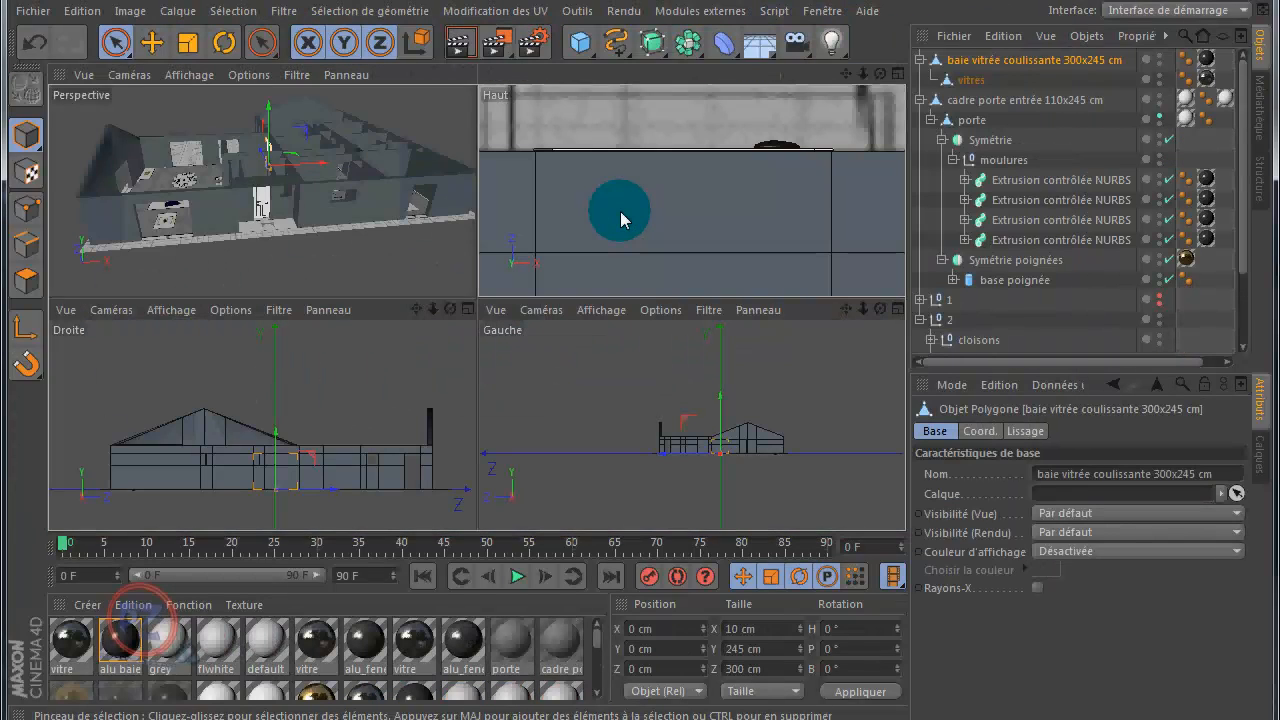
middle_click(620, 220)
scroll(612, 207, down, 2)
scroll(527, 106, down, 5)
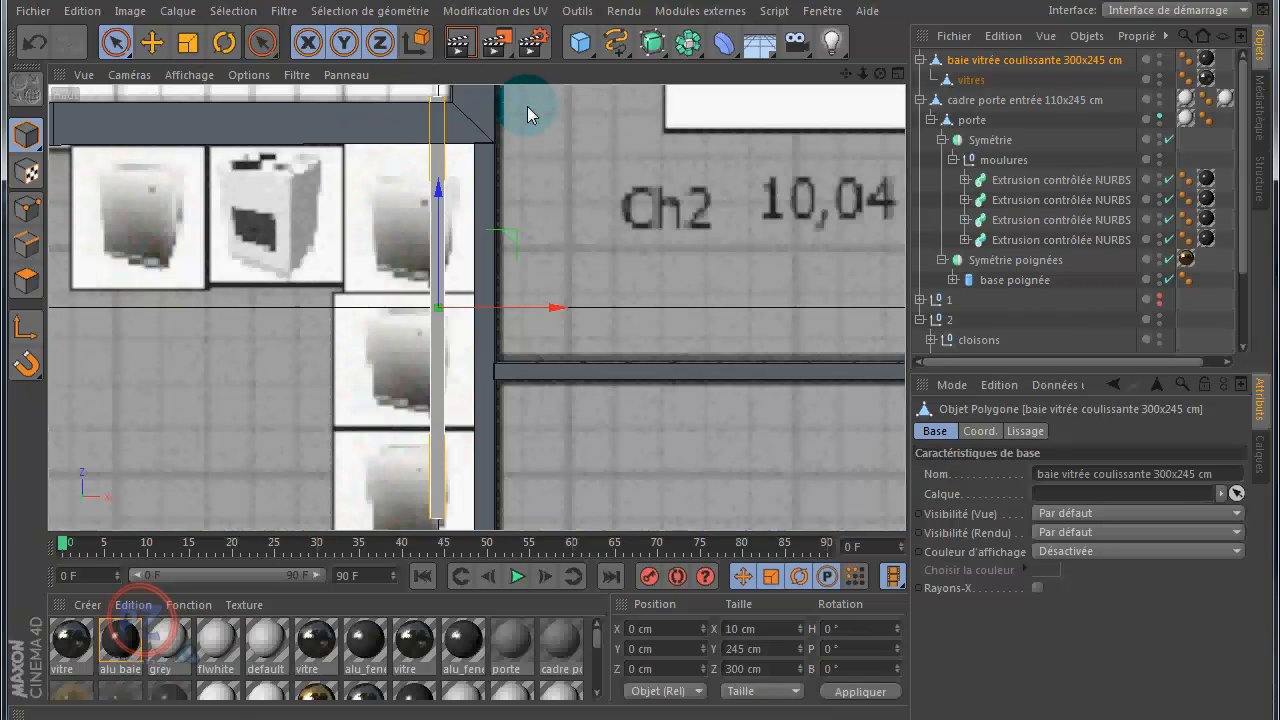
scroll(551, 208, down, 5)
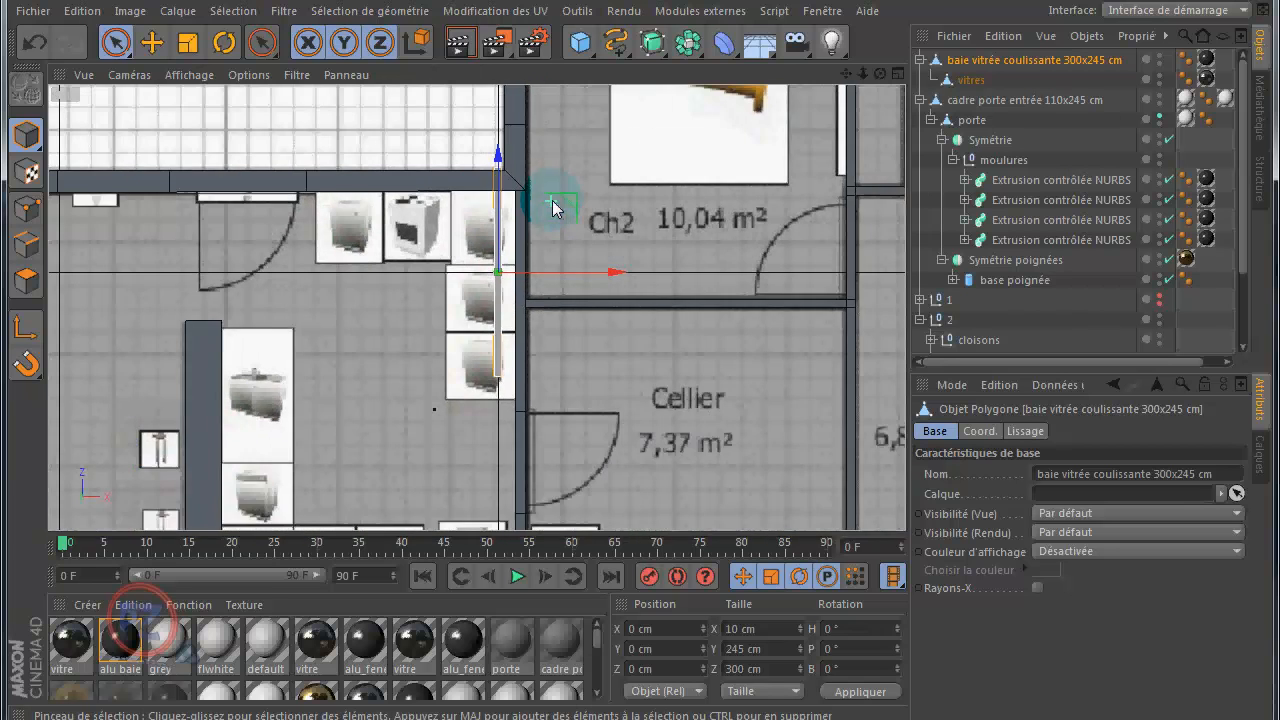
scroll(593, 208, down, 1)
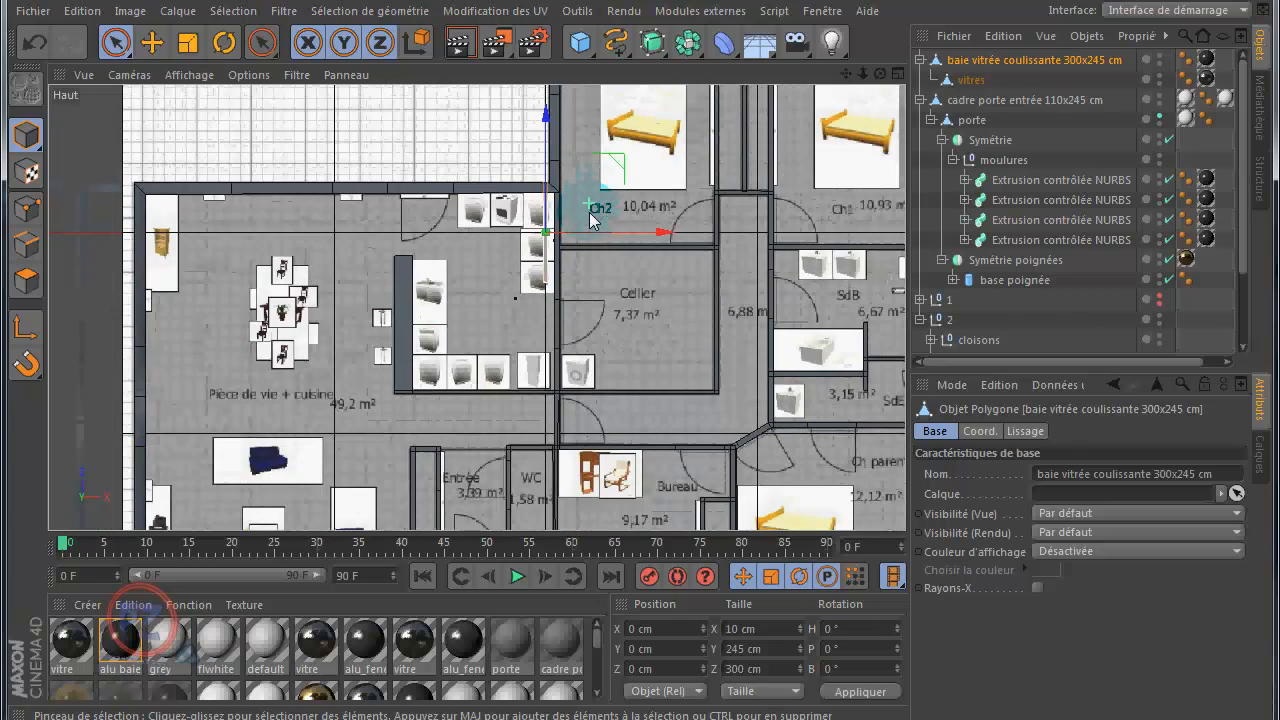
drag(620, 172, 428, 480)
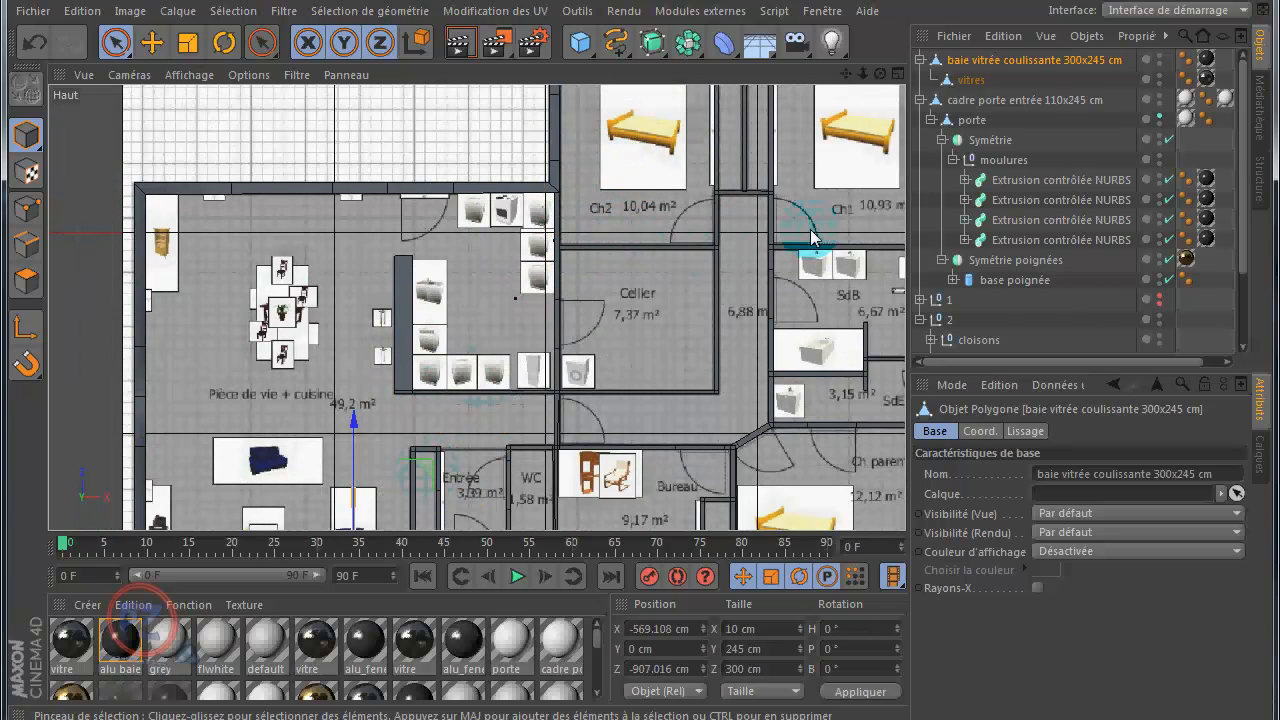
drag(845, 75, 640, 378)
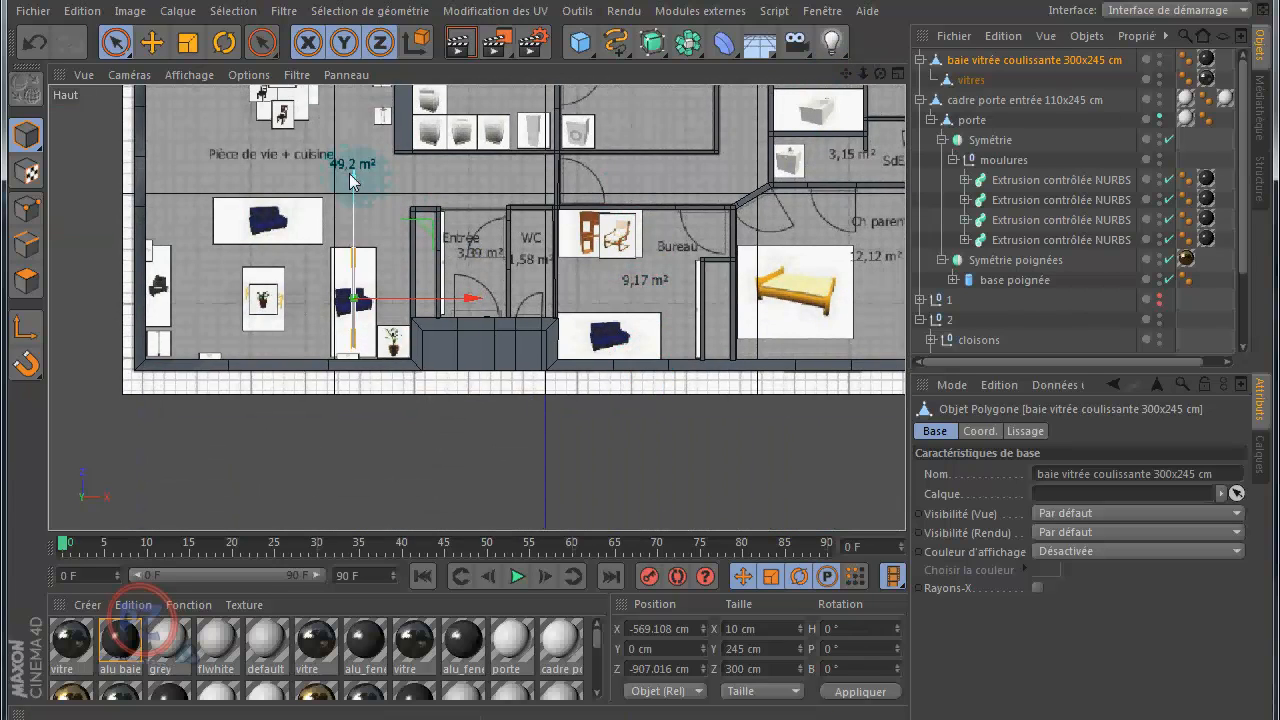
drag(355, 187, 345, 250)
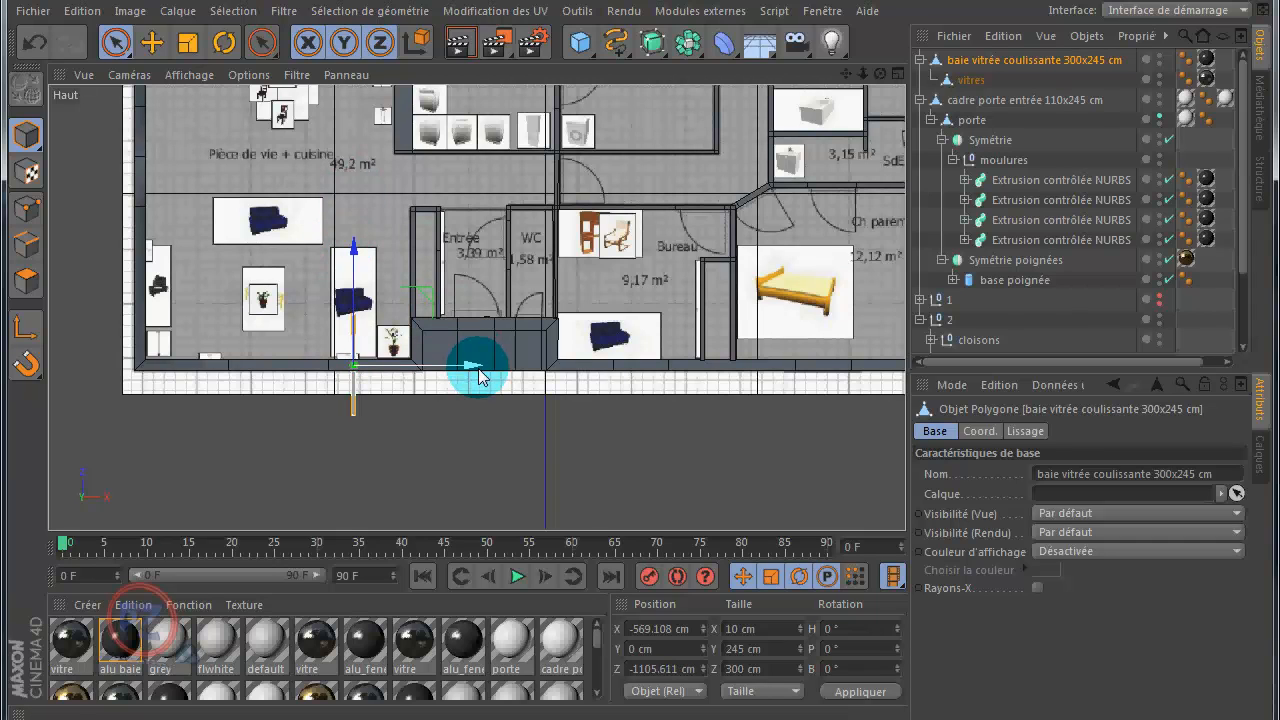
drag(472, 365, 408, 387)
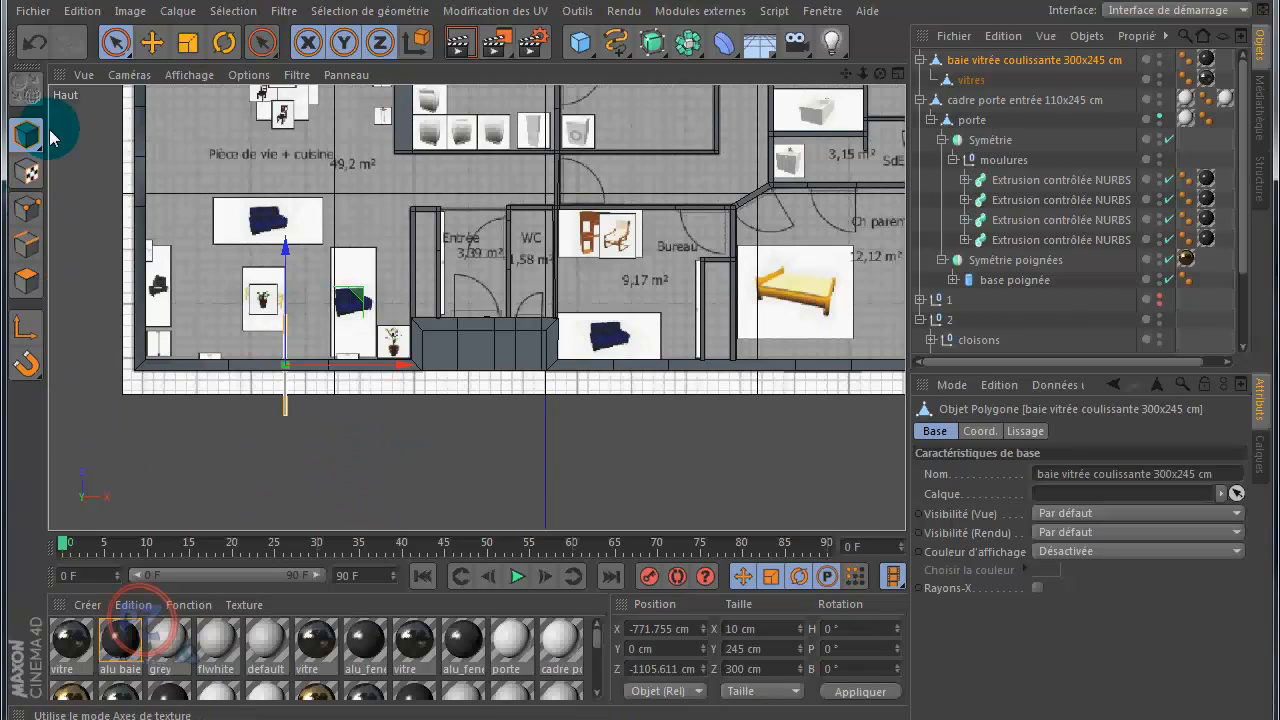
- Rotate the sliding bay window to a heading of -90° so it lies along the front wall
click(226, 43)
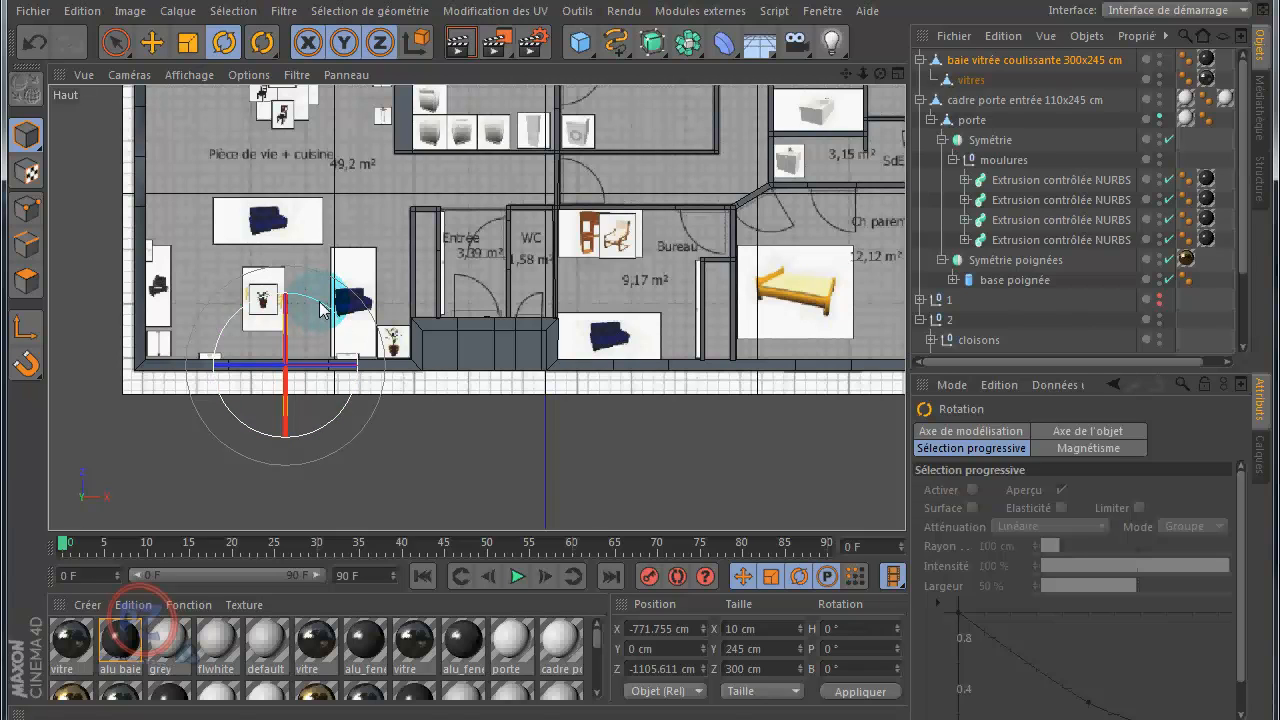
click(152, 43)
scroll(231, 422, up, 8)
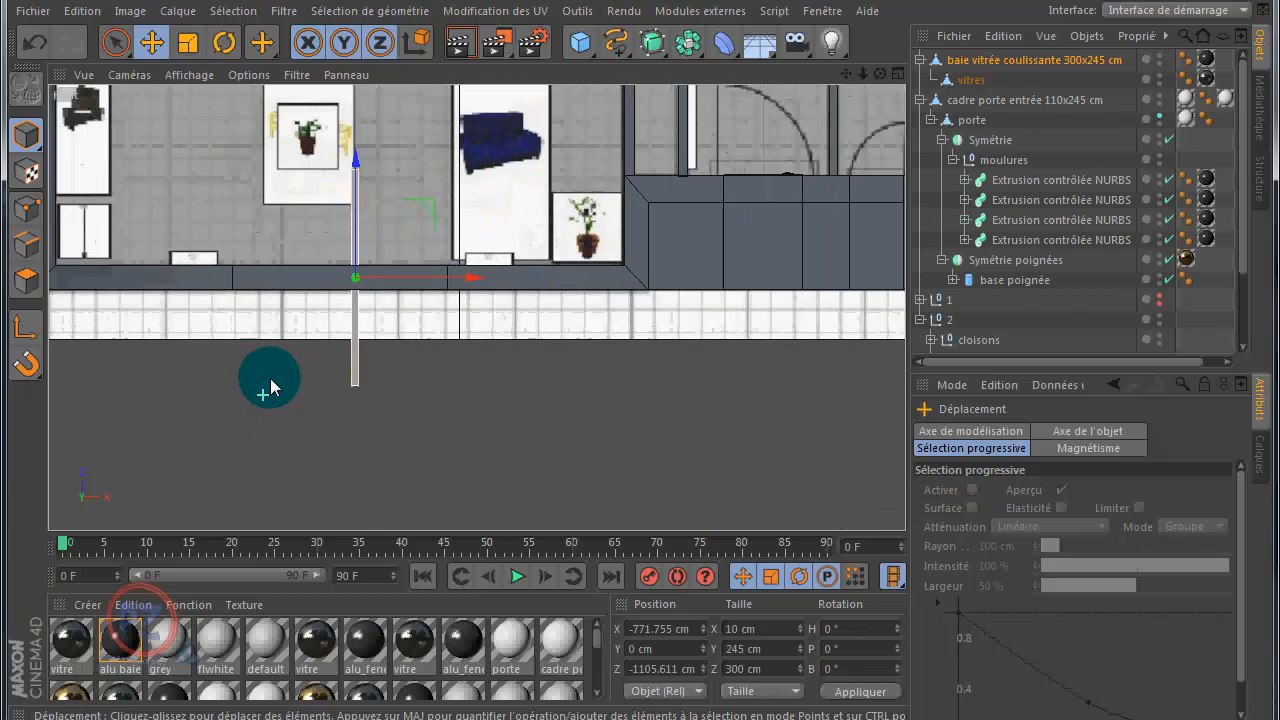
scroll(314, 350, up, 4)
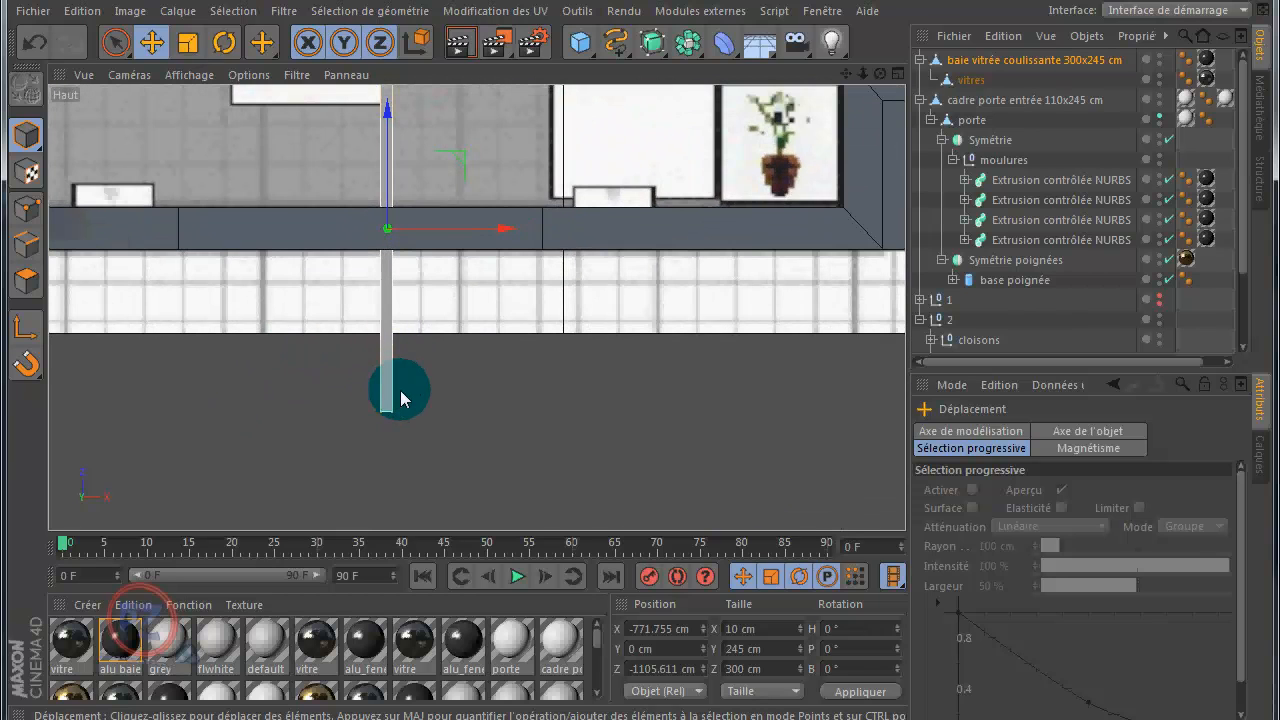
scroll(263, 309, down, 5)
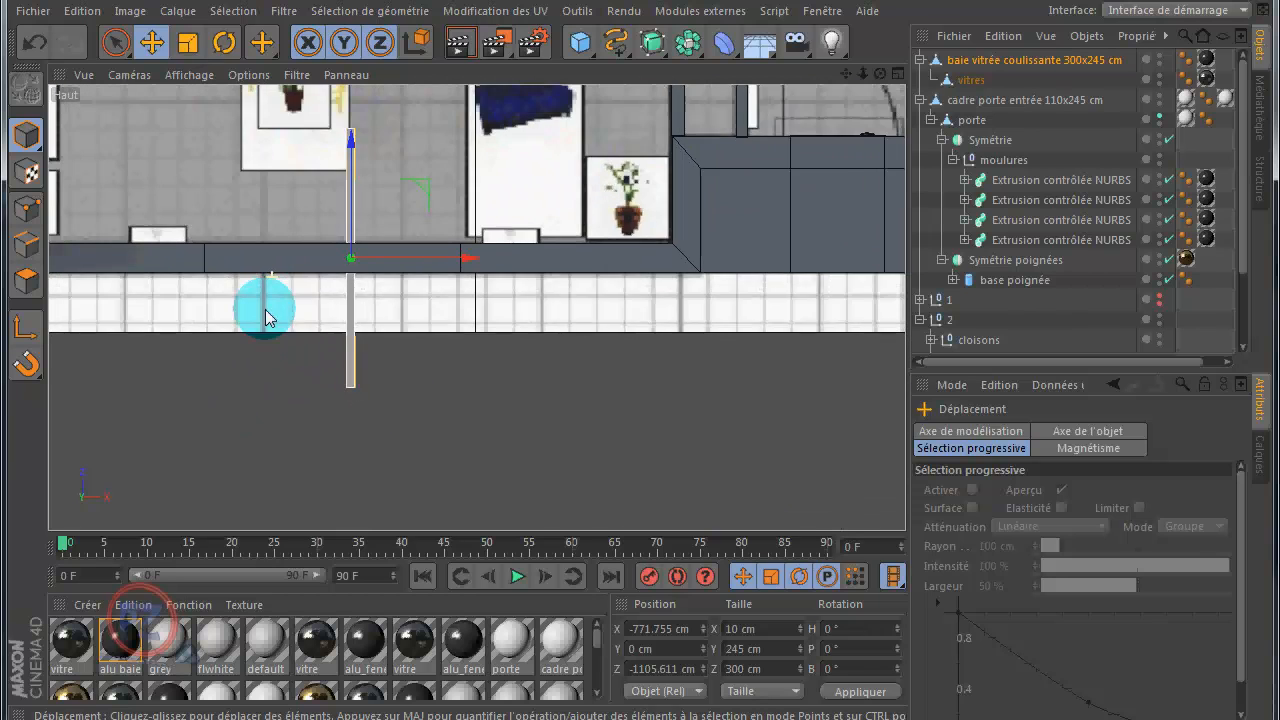
click(222, 43)
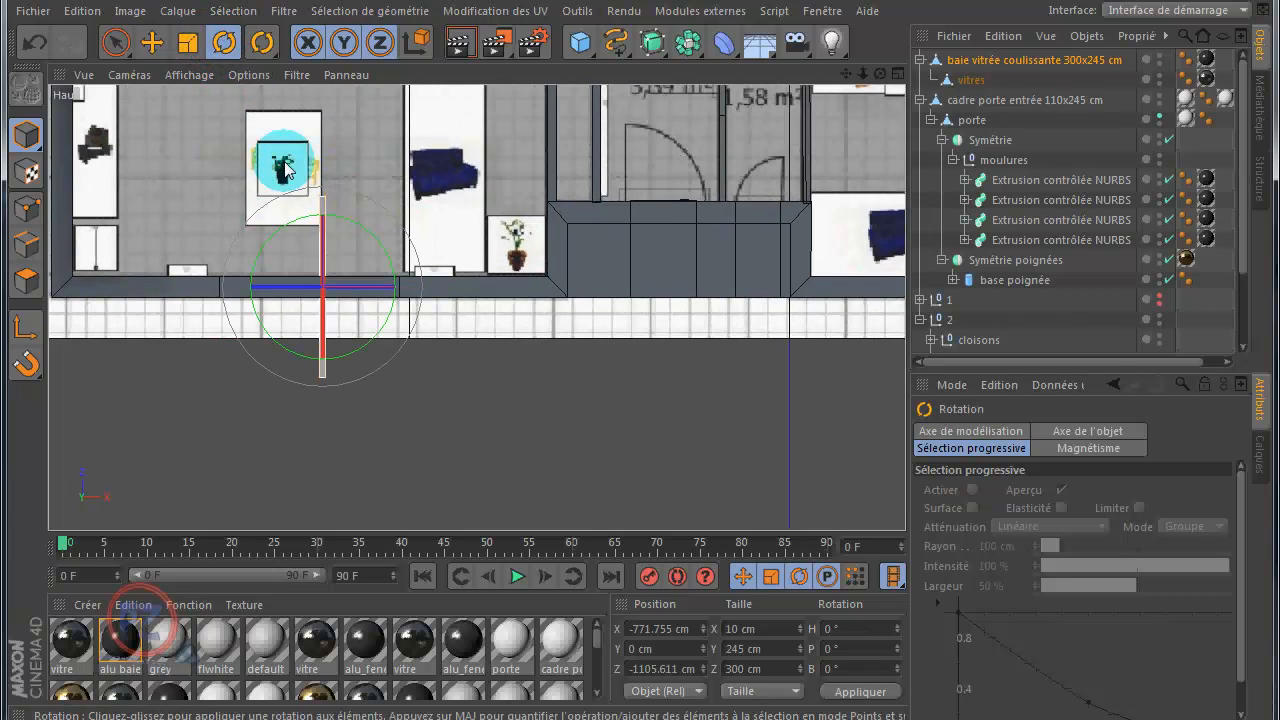
drag(360, 223, 392, 305)
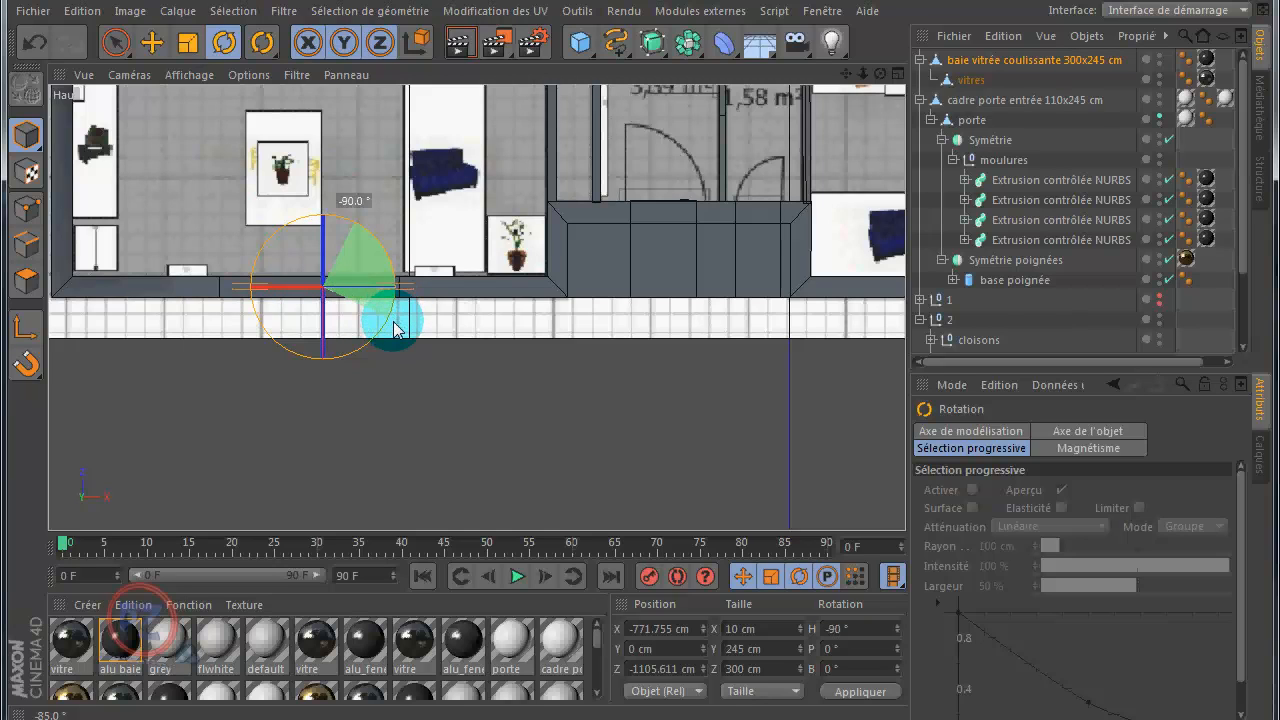
drag(395, 330, 371, 334)
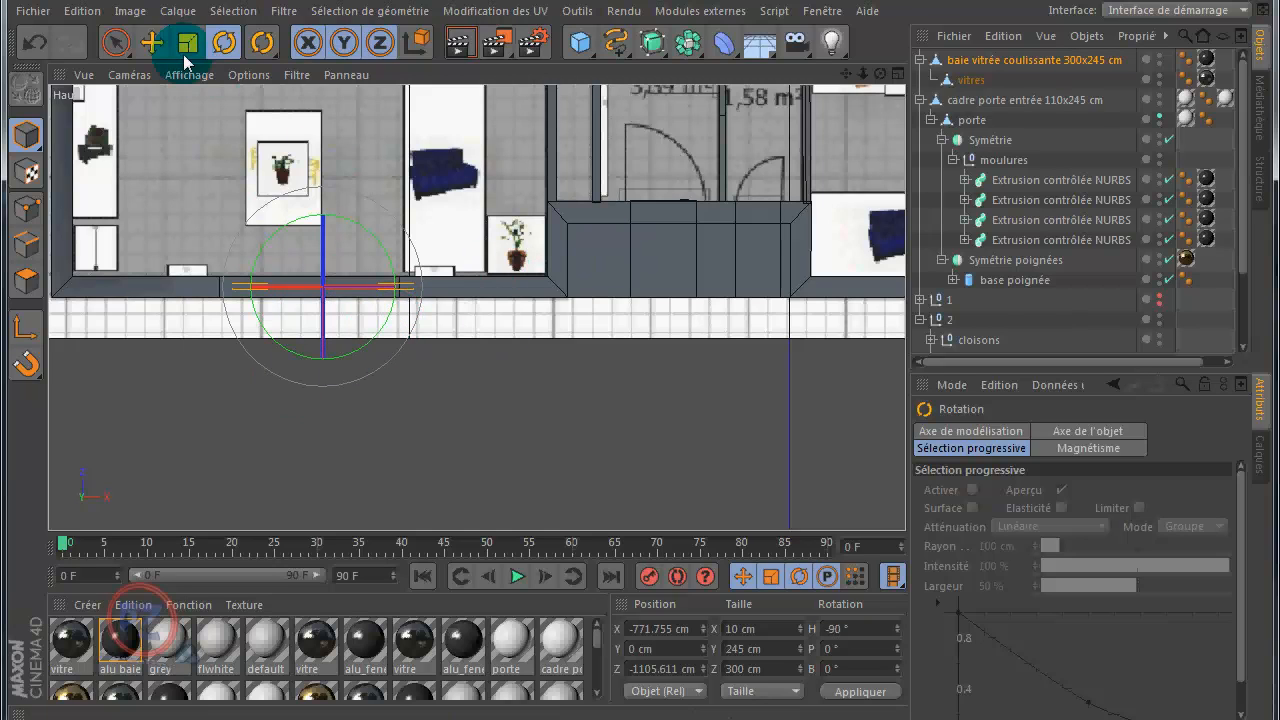
- Align the bay window with its opening and shift it to the wall's inner edge, at about X -793 cm, Z -1093 cm
click(153, 42)
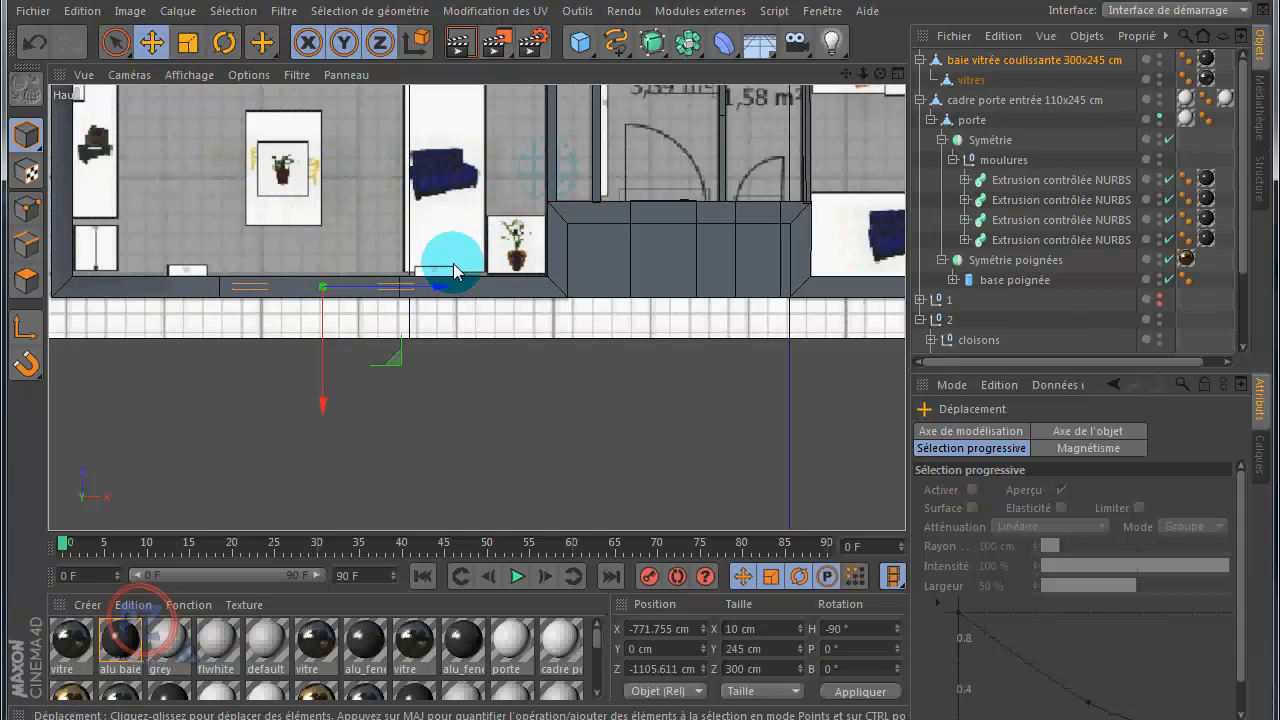
drag(437, 286, 405, 290)
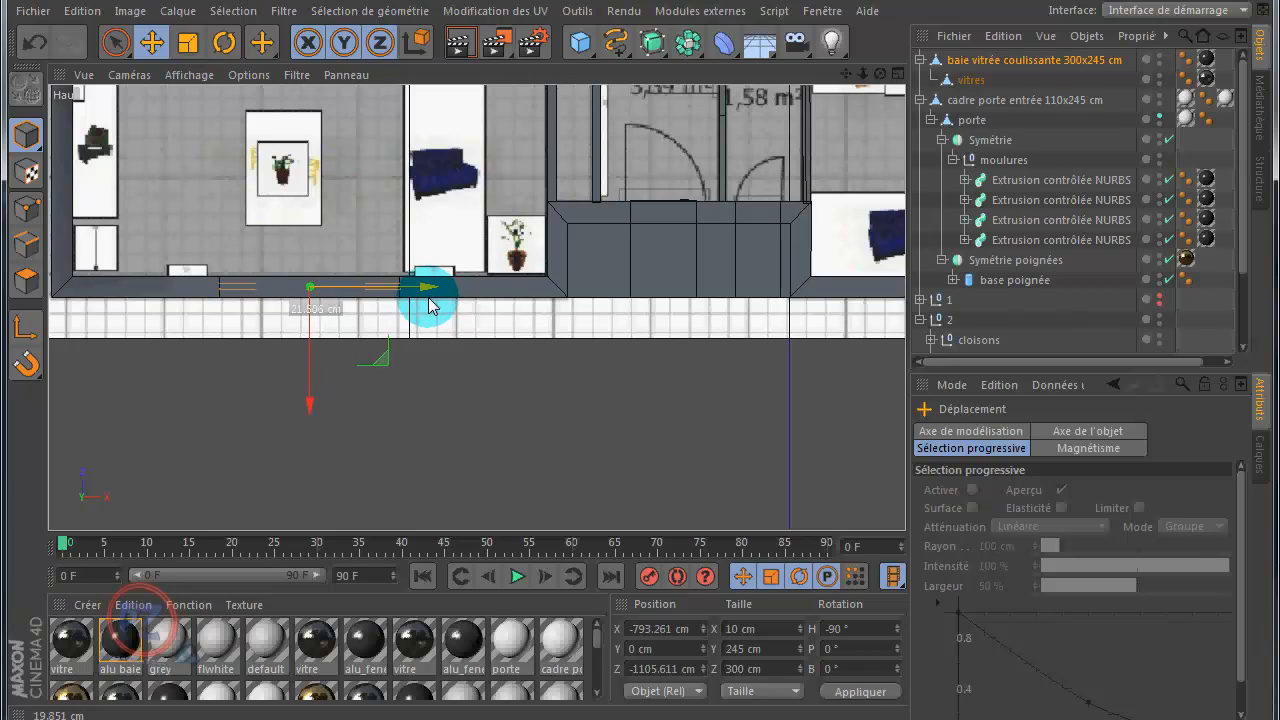
drag(430, 305, 428, 296)
scroll(333, 327, up, 2)
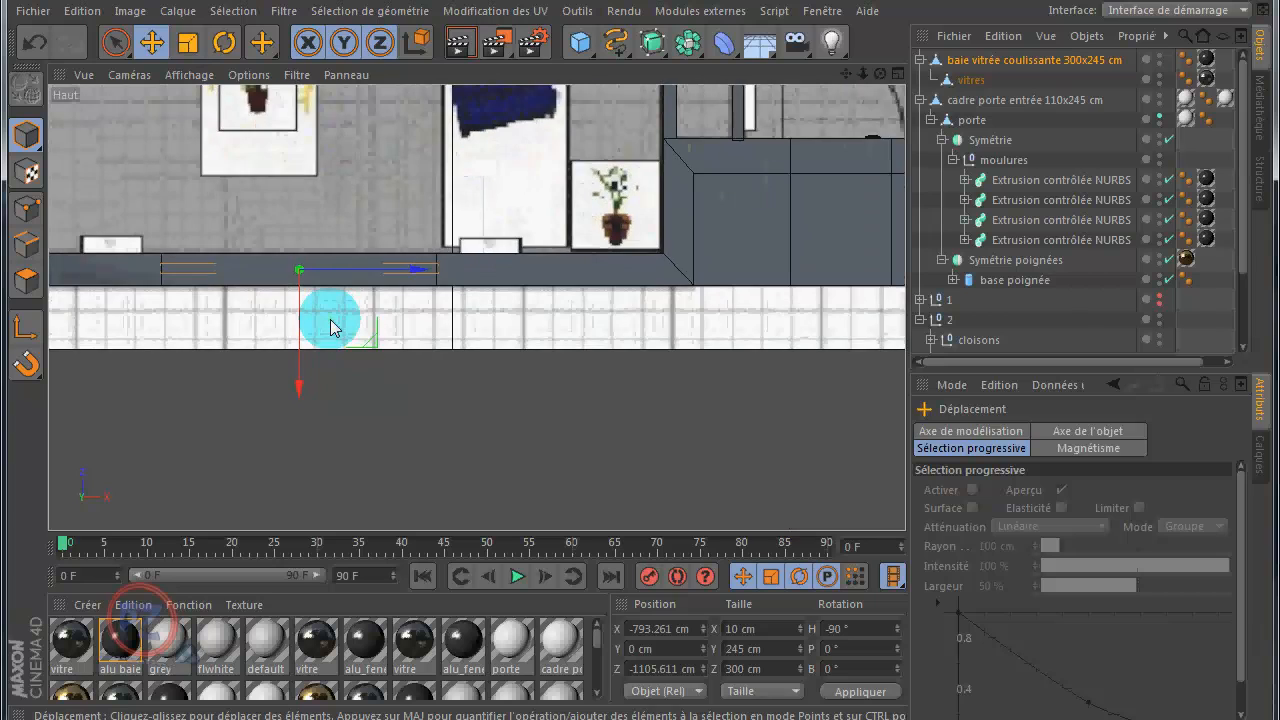
scroll(320, 320, up, 2)
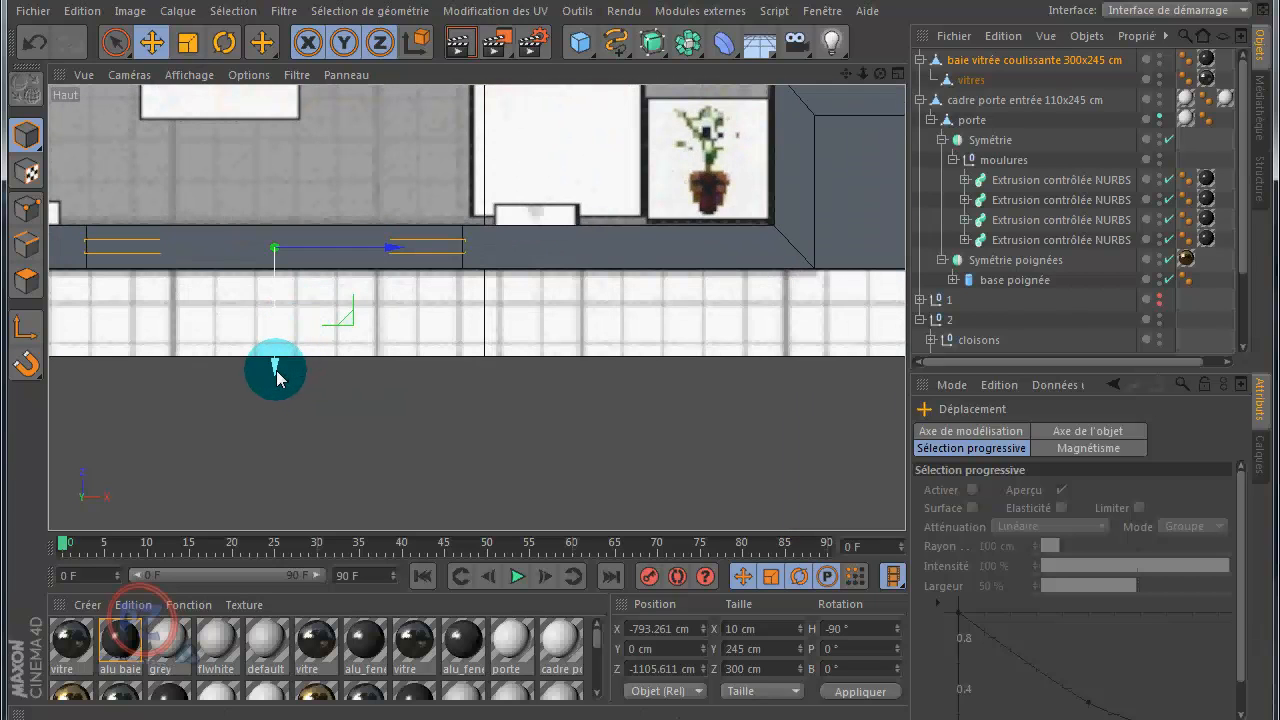
drag(277, 375, 280, 363)
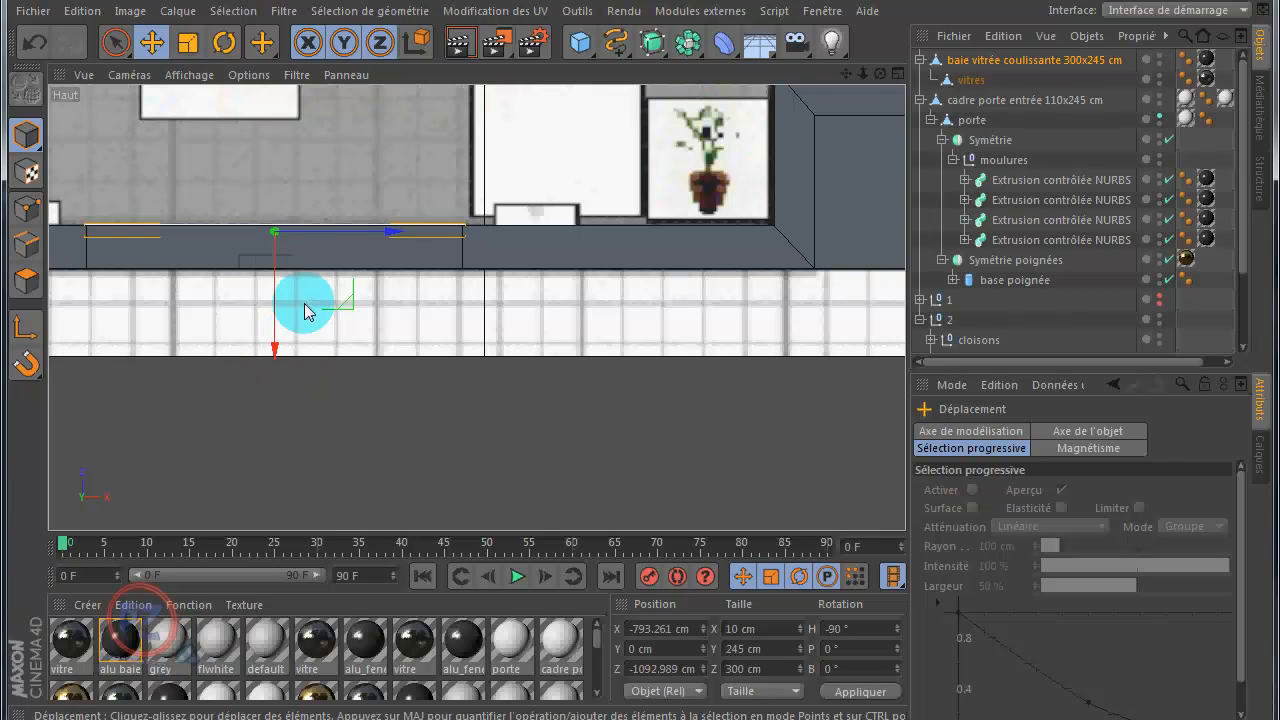
- Check the sliding bay window's fit in its wall opening from above, then render the house's front in the perspective view
scroll(334, 240, up, 3)
scroll(188, 255, up, 2)
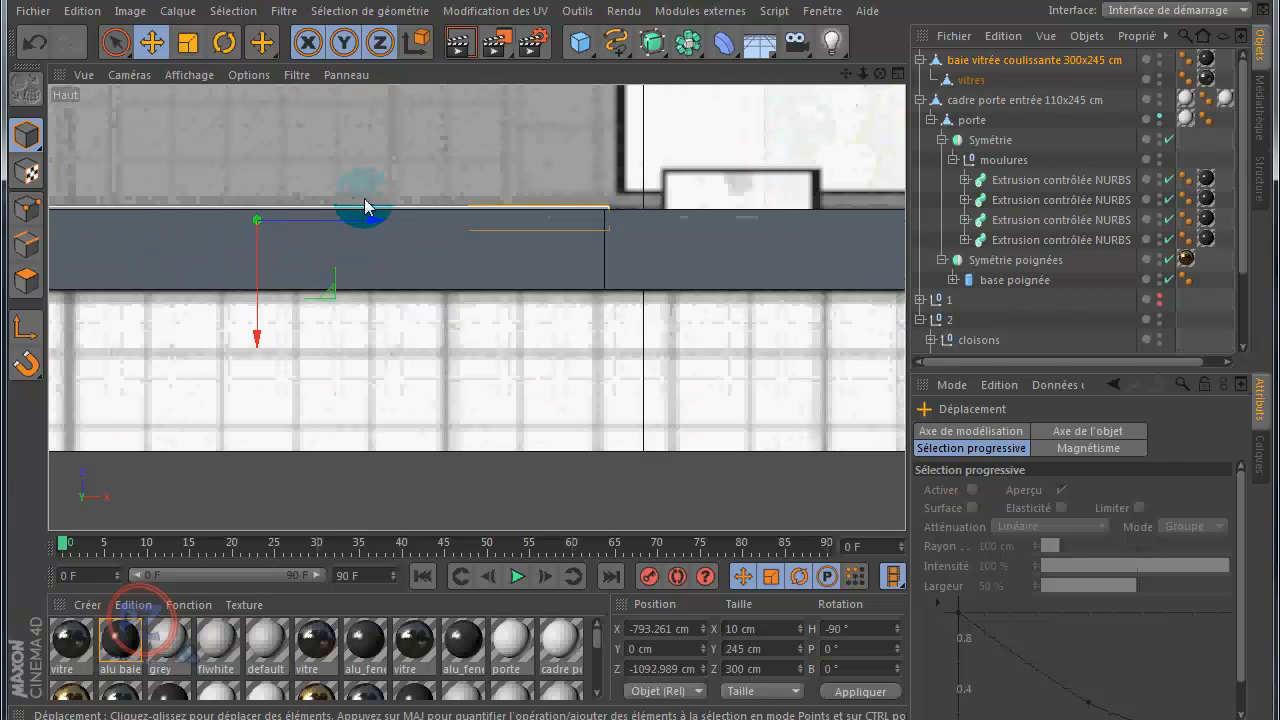
drag(846, 74, 641, 388)
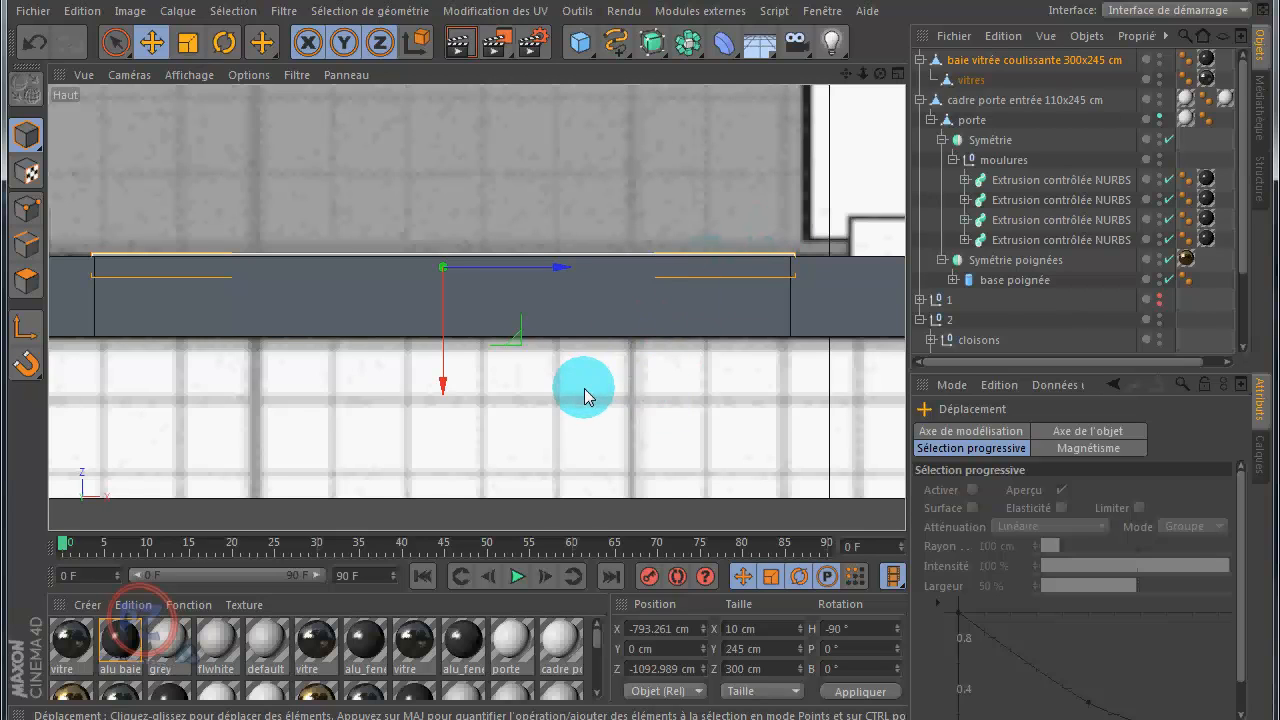
scroll(586, 393, up, 1)
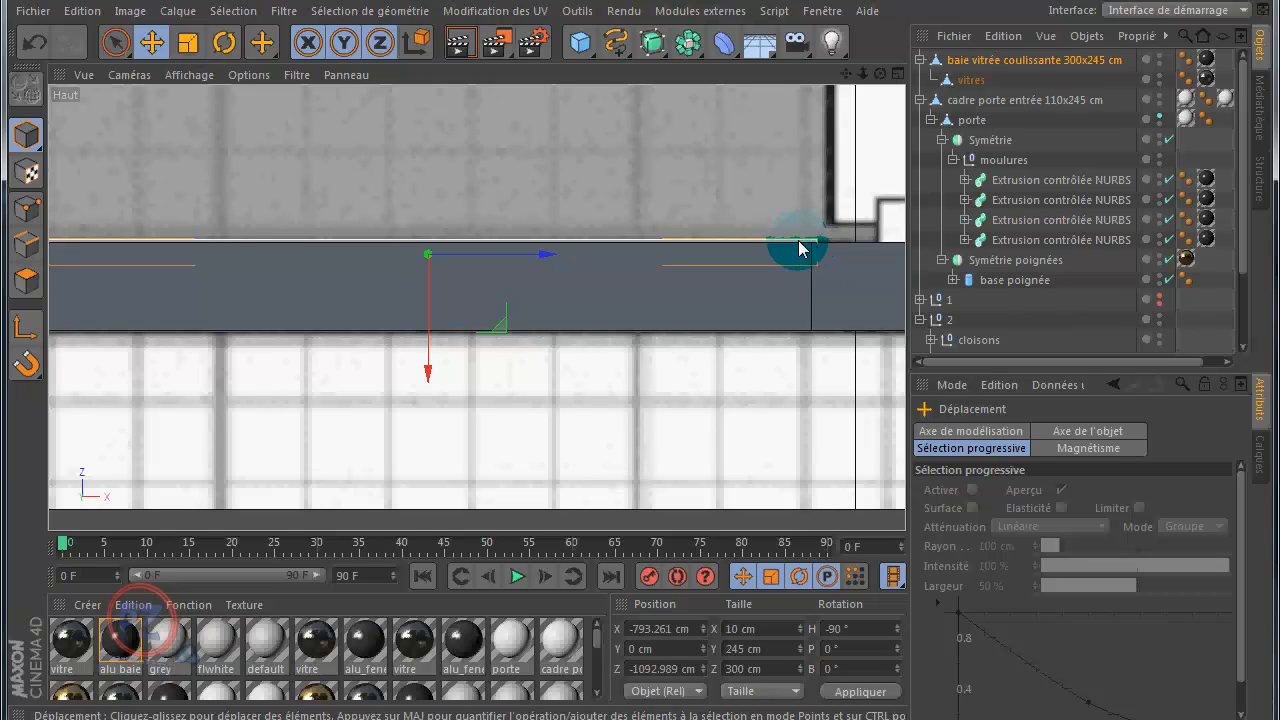
scroll(543, 370, down, 5)
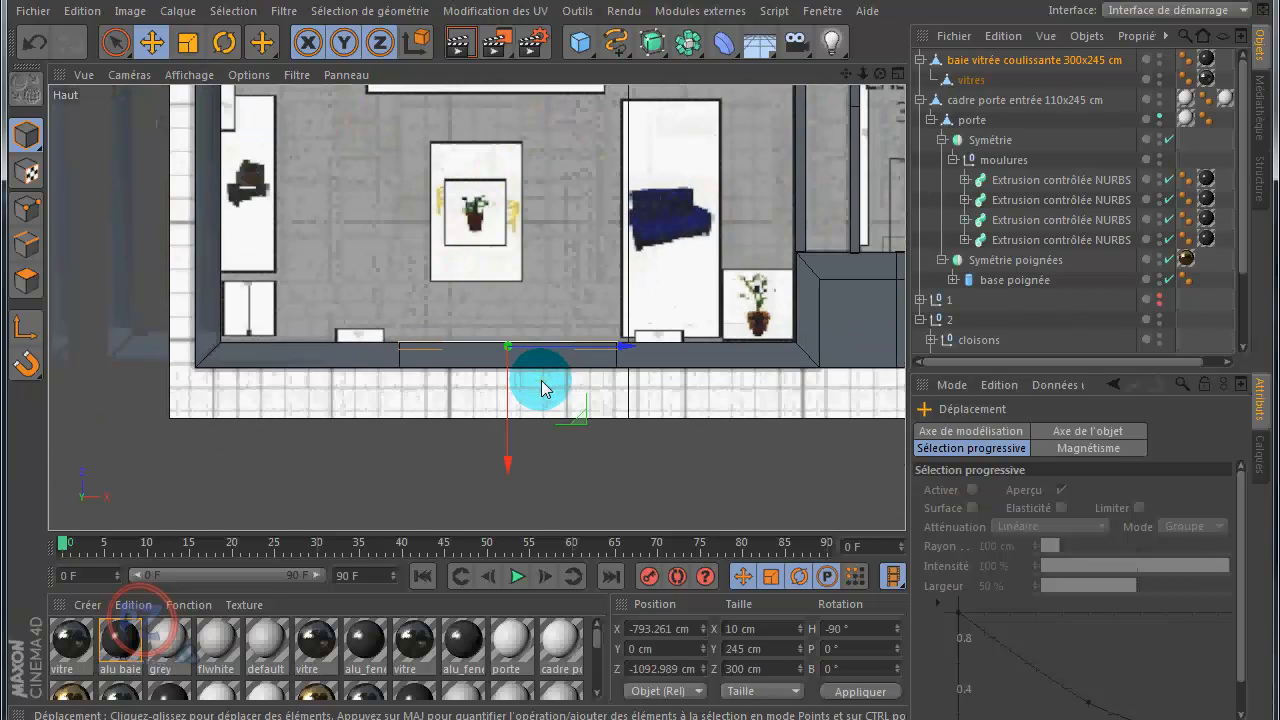
scroll(541, 388, down, 3)
middle_click(88, 177)
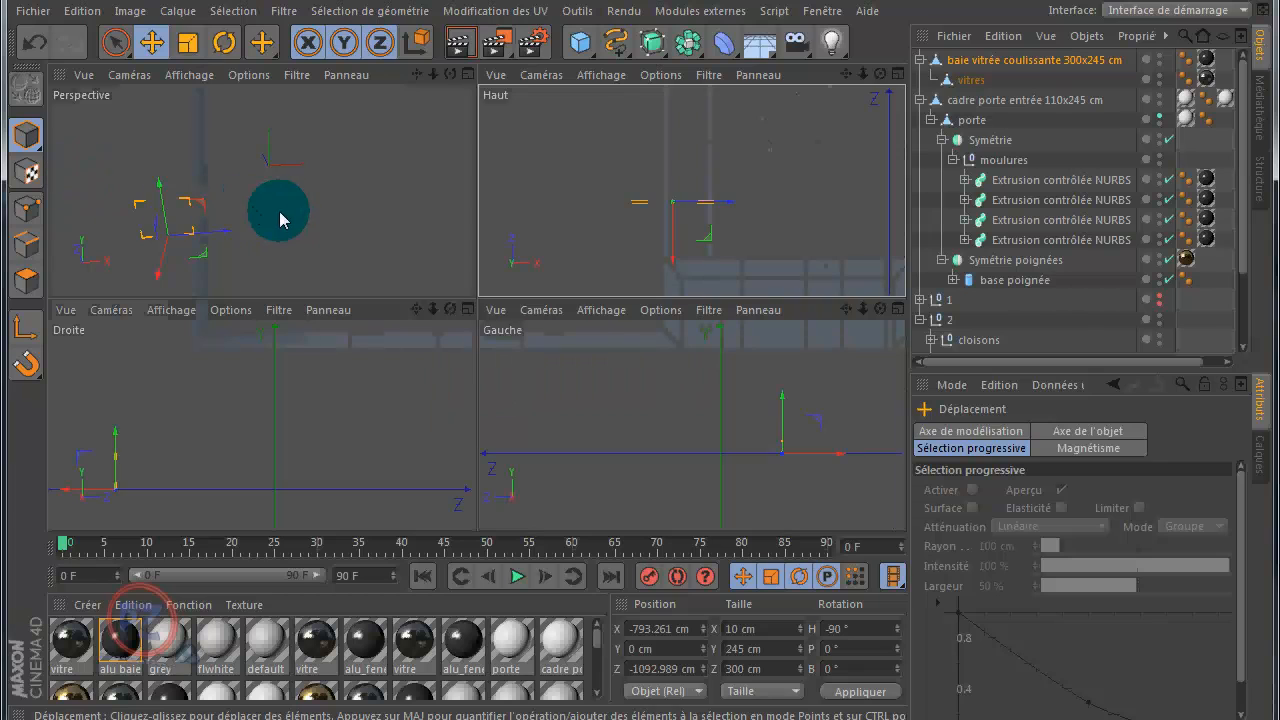
middle_click(290, 245)
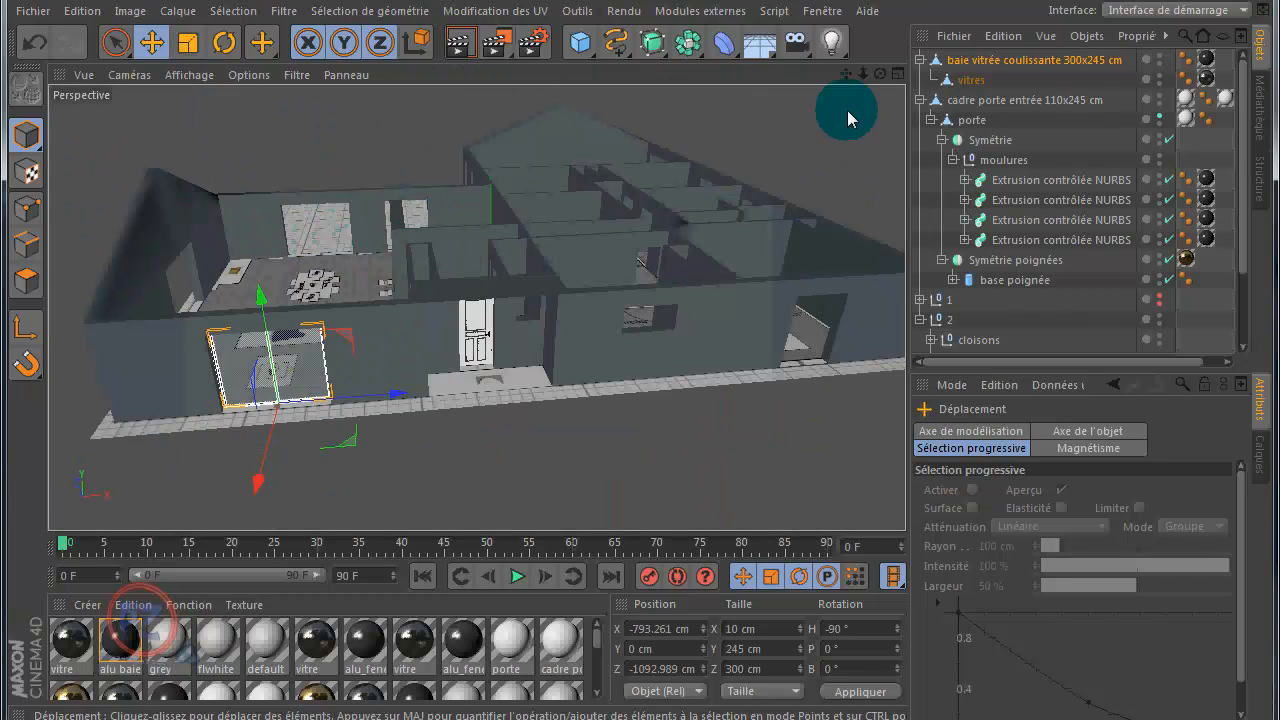
drag(880, 73, 470, 240)
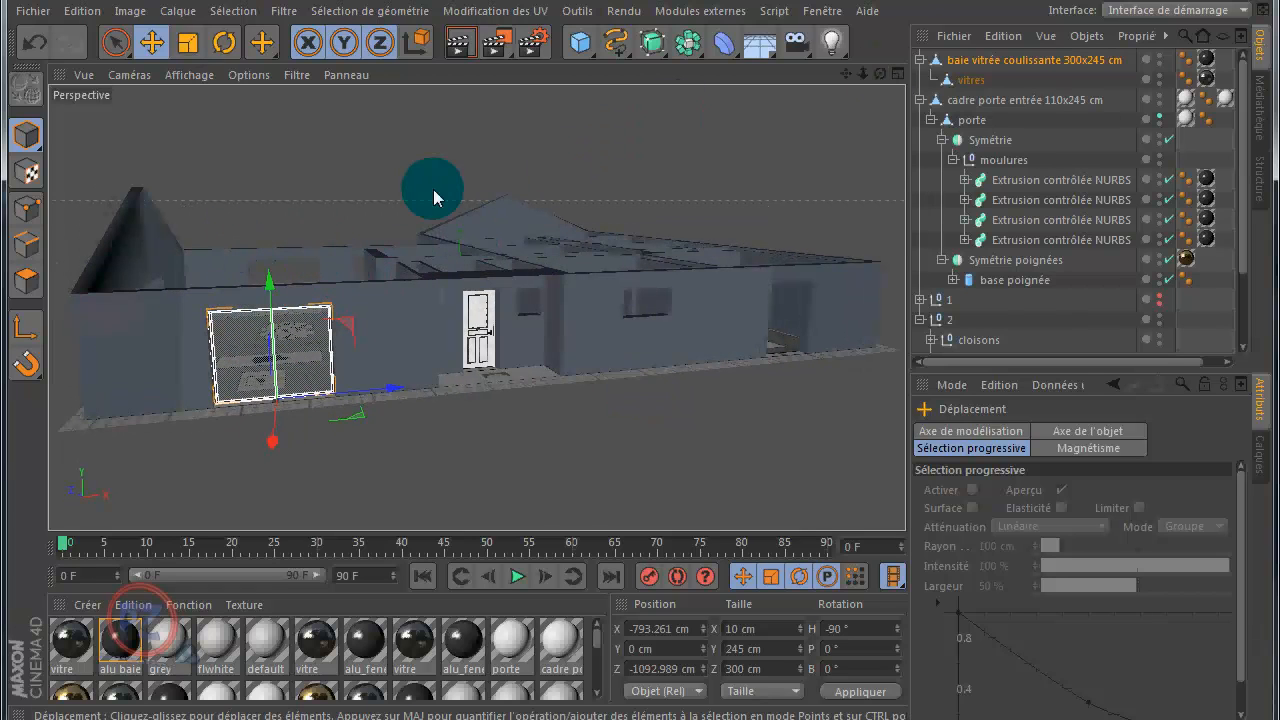
click(461, 45)
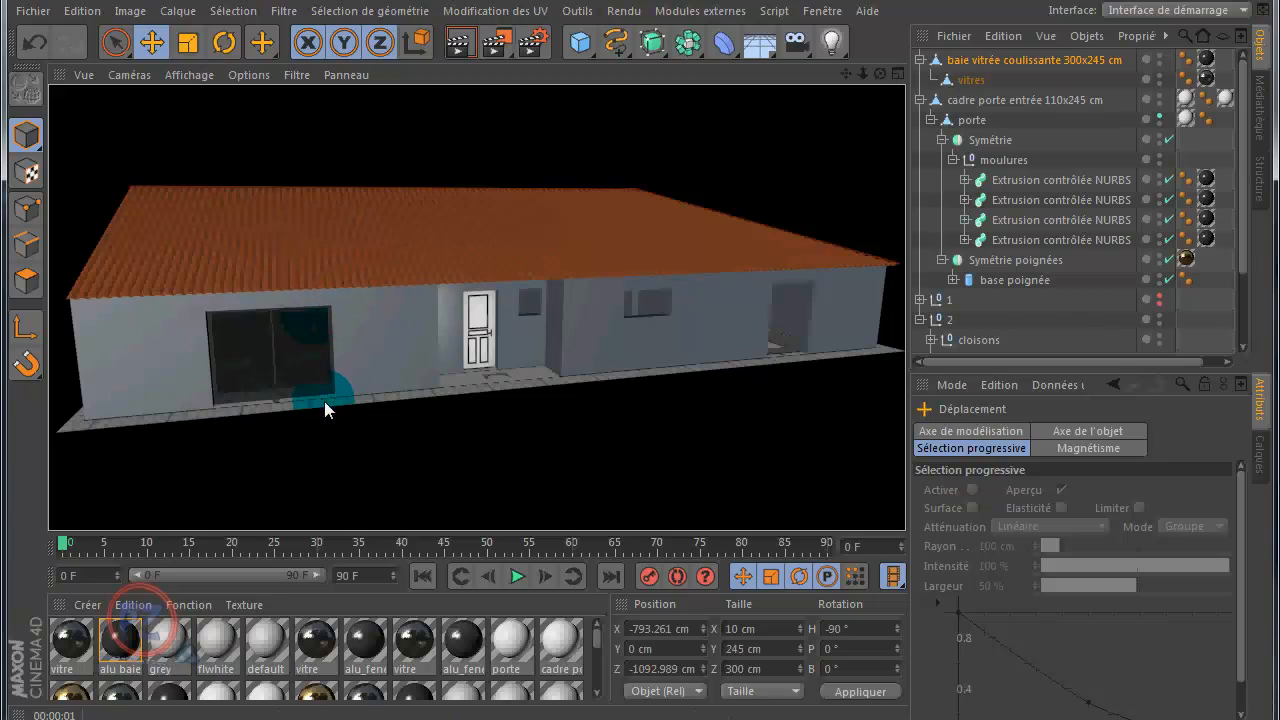
- Merge the file "fenetre_double_165x90cm" from the "portes et fenetres tuto" folder into the house scene
middle_click(567, 396)
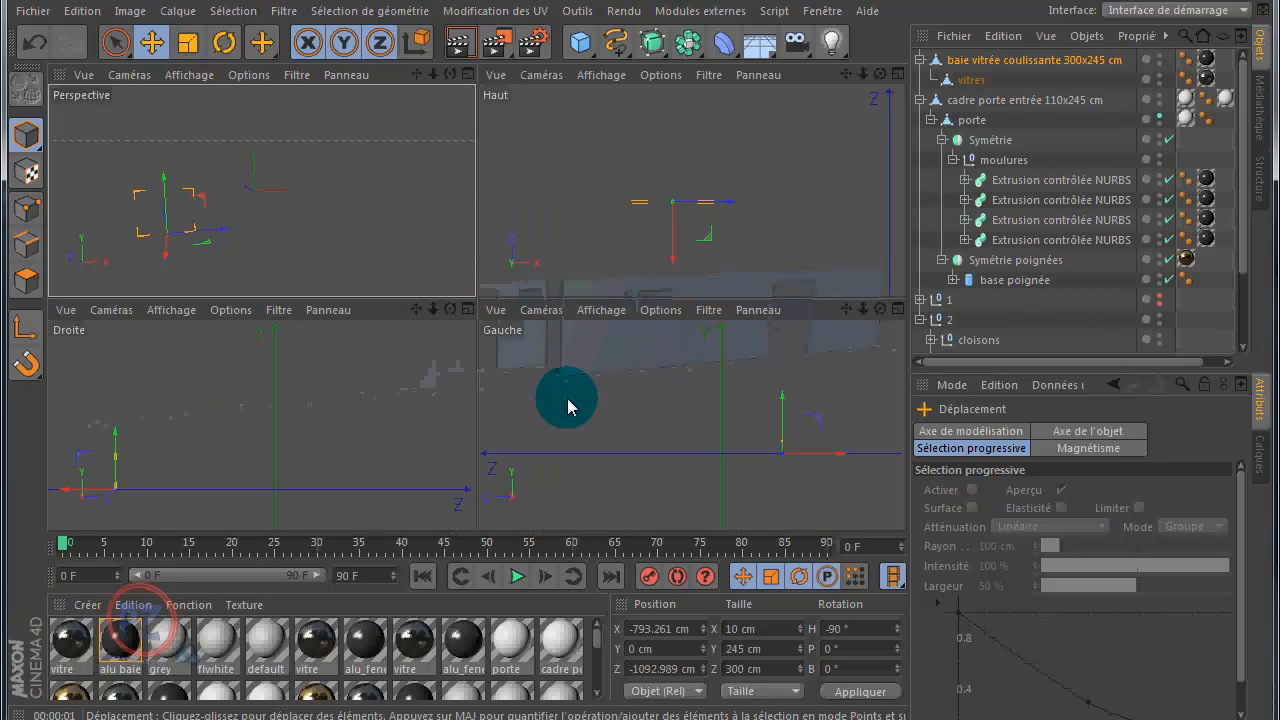
middle_click(604, 281)
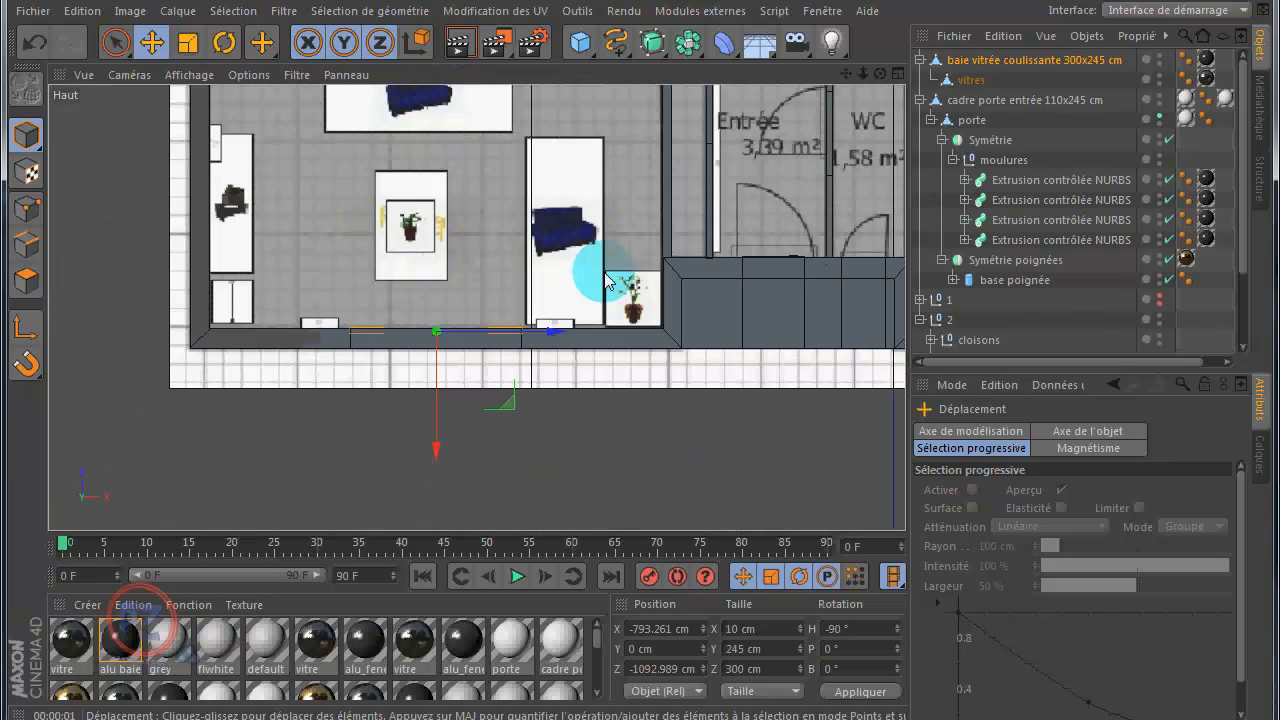
scroll(843, 105, down, 3)
drag(846, 74, 640, 383)
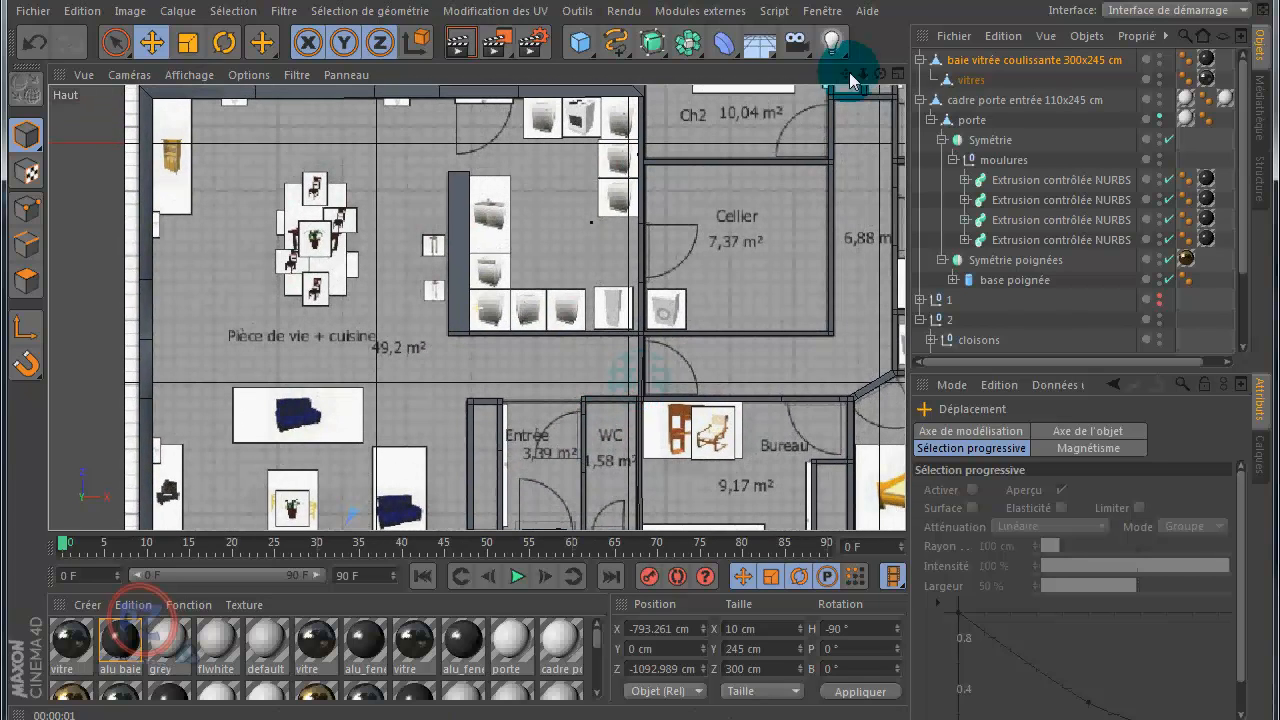
click(33, 11)
click(52, 80)
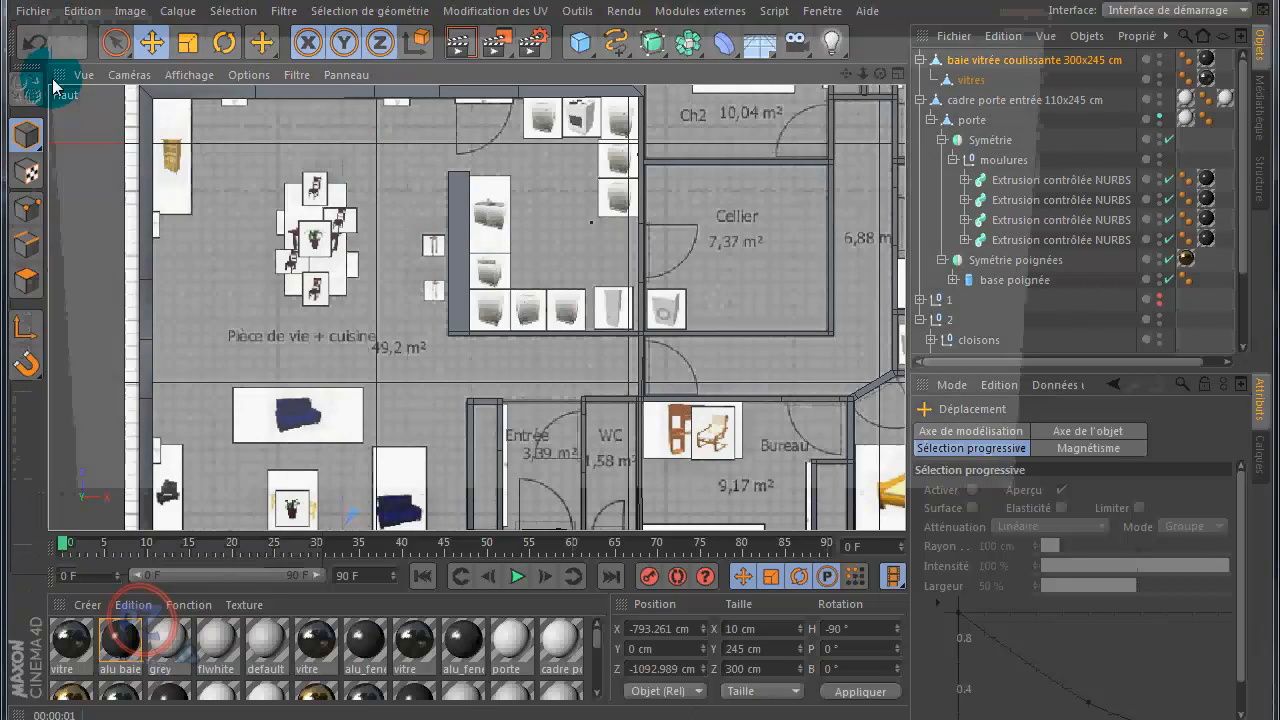
click(264, 213)
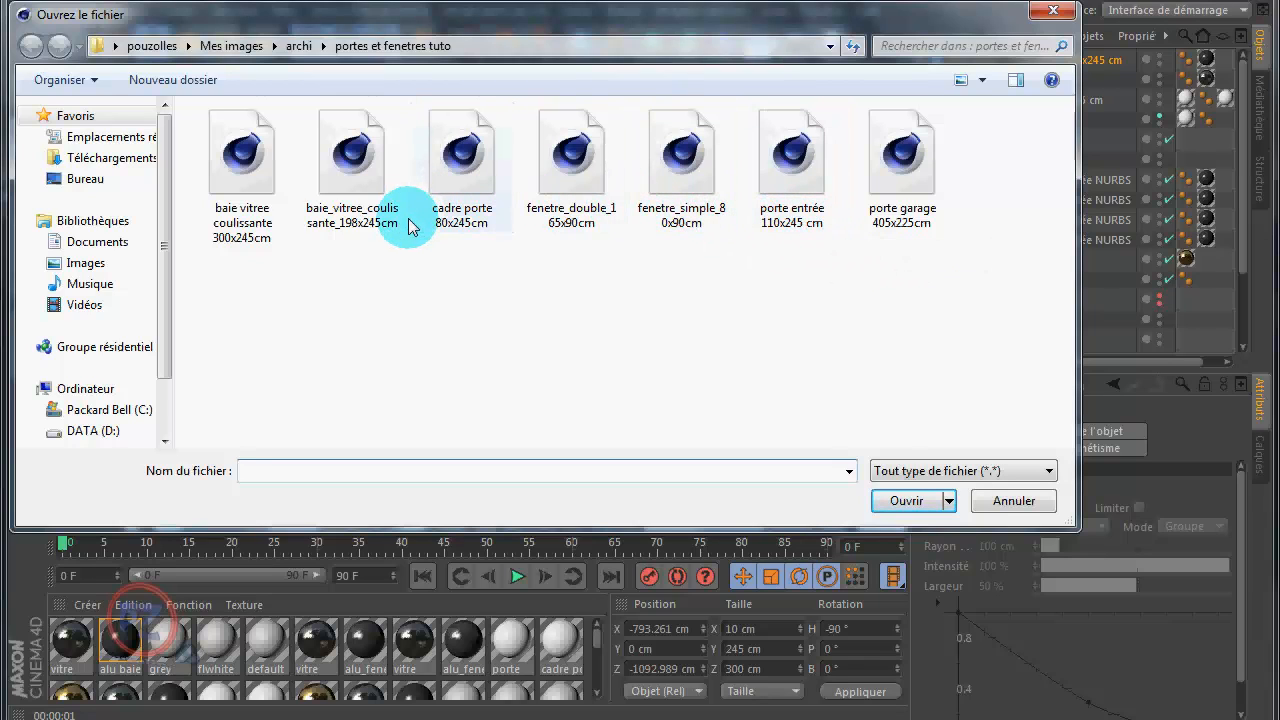
double_click(575, 158)
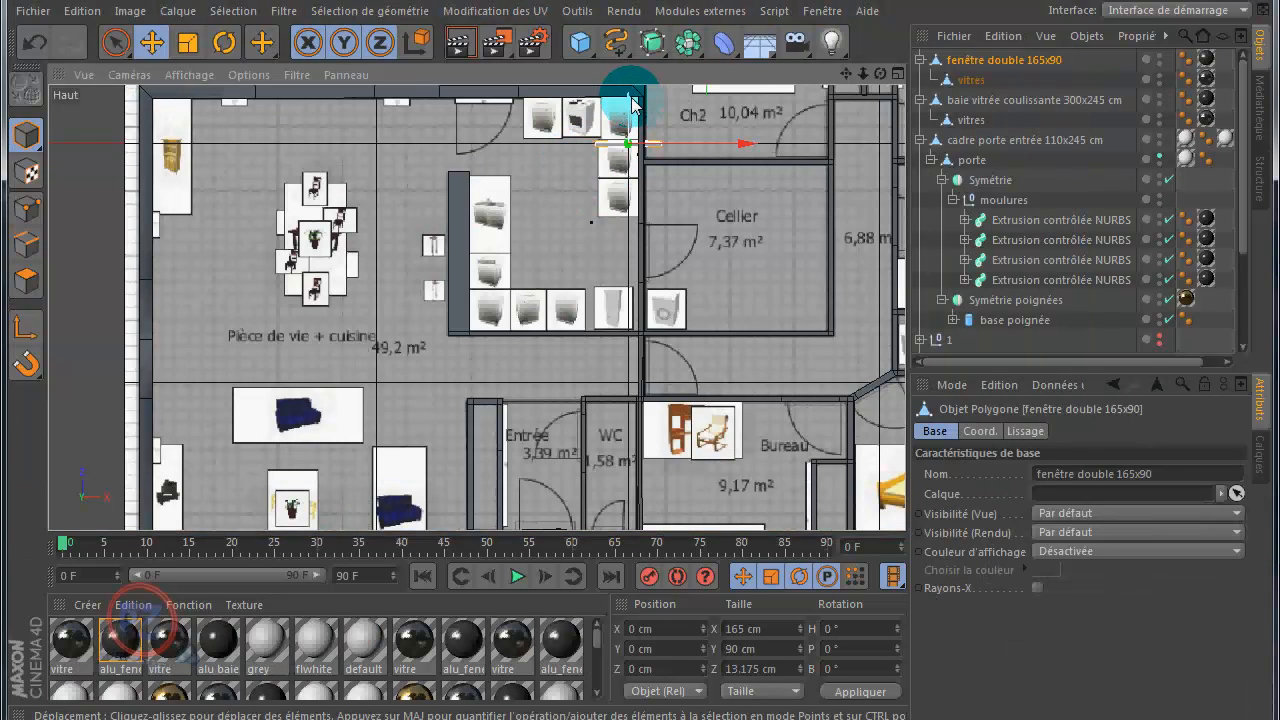
- In the top view, move the double window onto the Bureau's front wall, at about X 283 cm, Z -1106 cm
scroll(689, 238, down, 4)
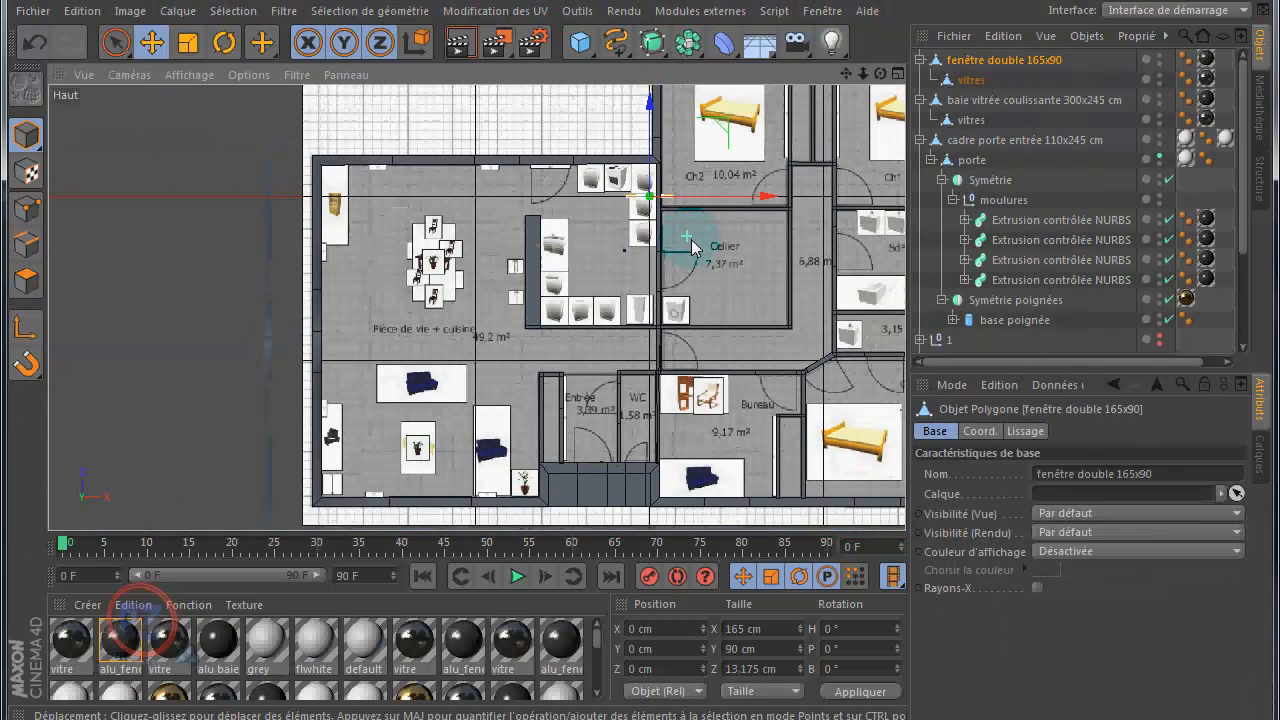
drag(844, 76, 659, 84)
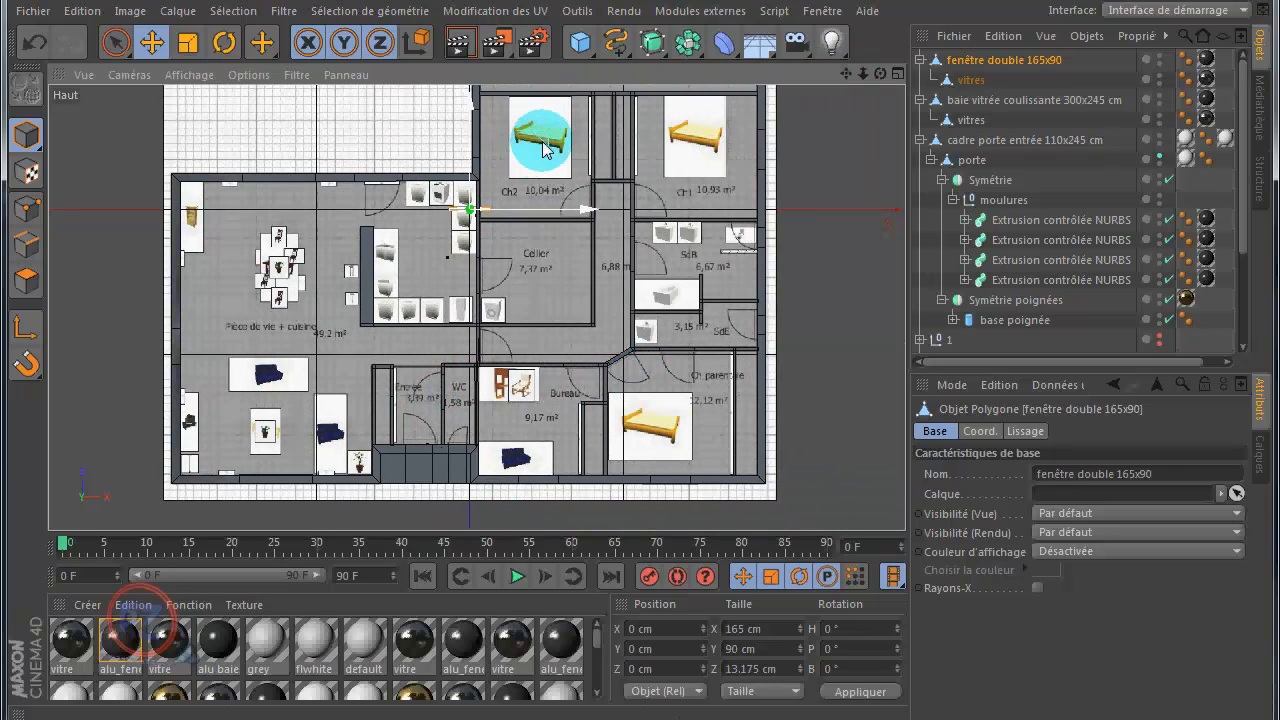
drag(560, 170, 742, 420)
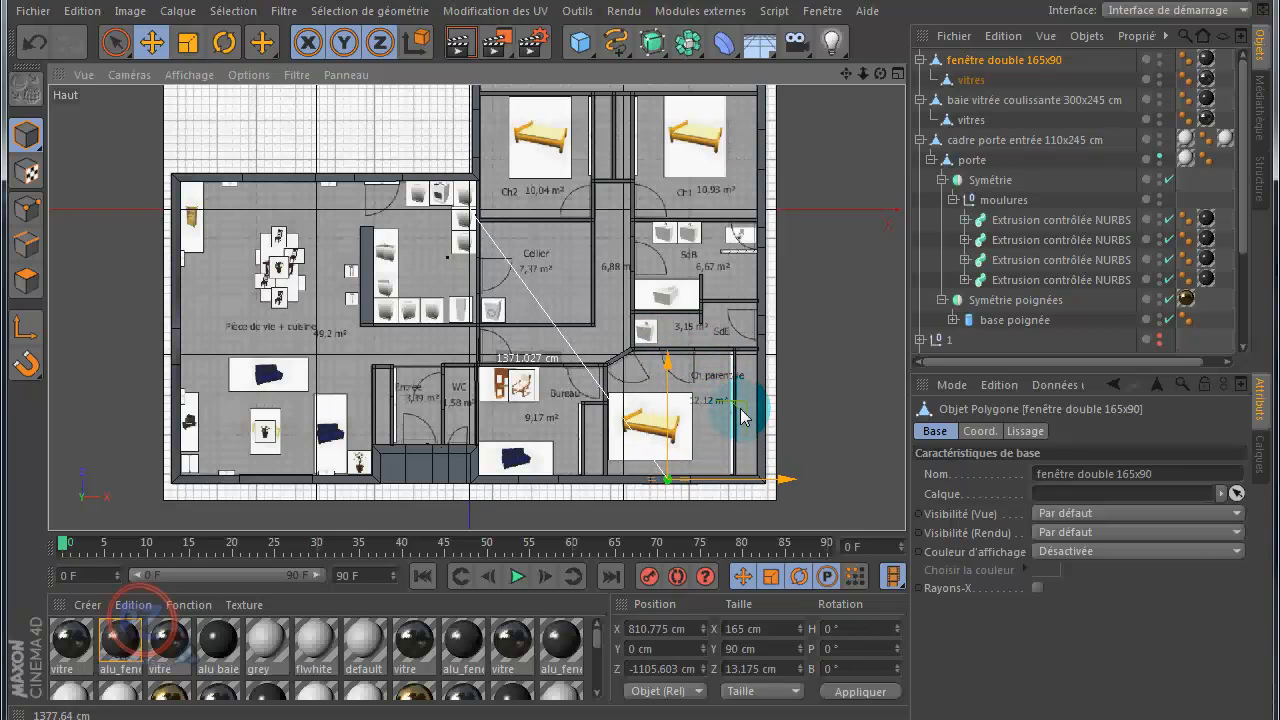
drag(740, 418, 612, 421)
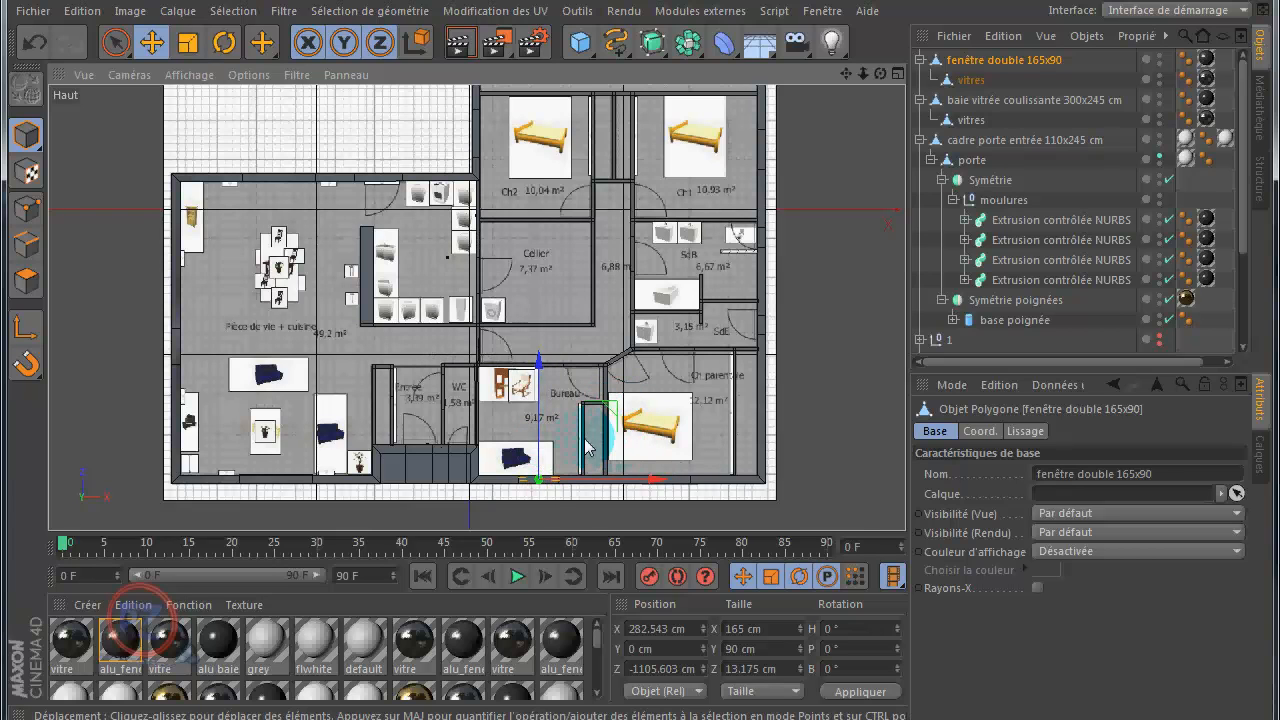
- Align the double window with its opening and shift it to the wall's inner edge, at about X 280 cm, Z -1094 cm
scroll(536, 500, up, 3)
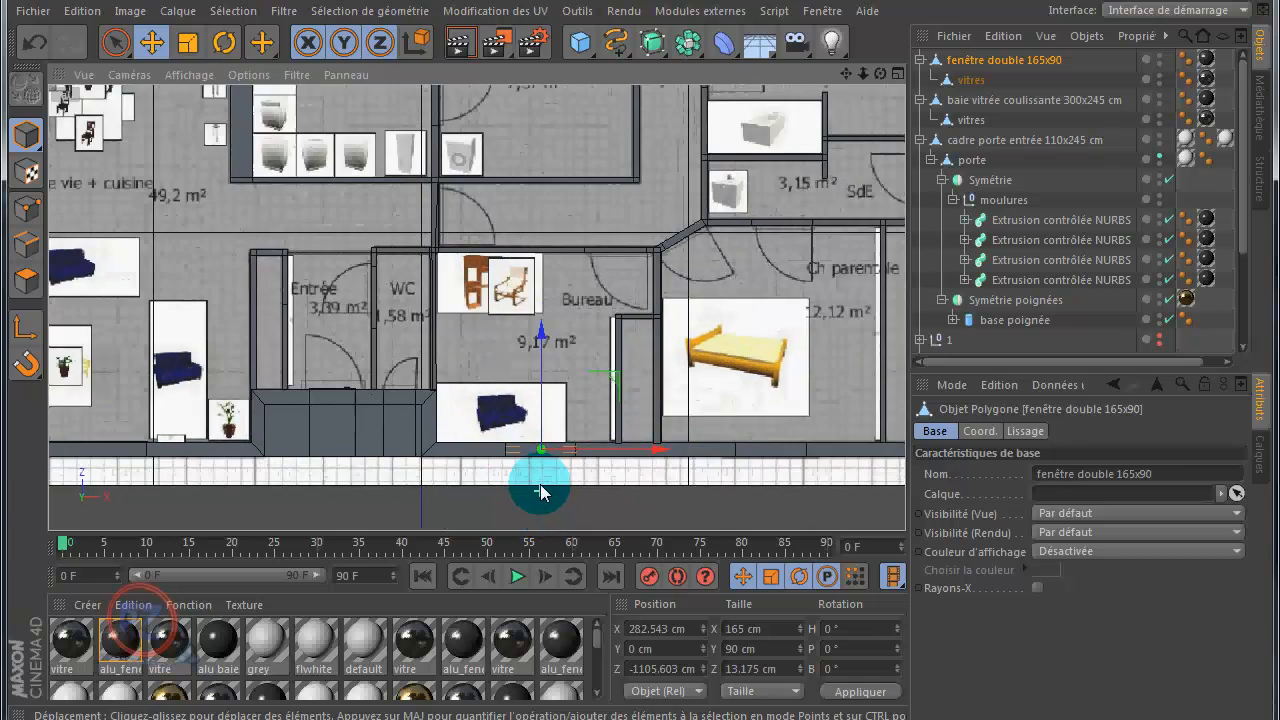
scroll(540, 490, up, 5)
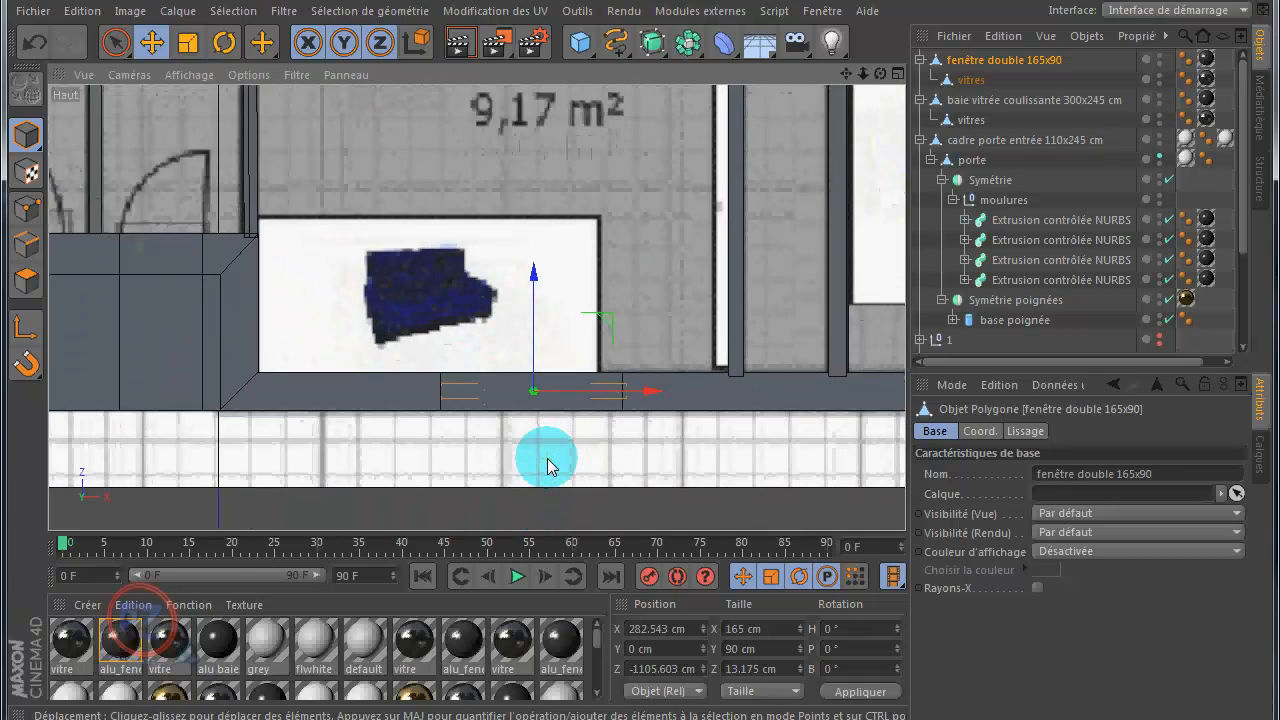
scroll(548, 462, up, 2)
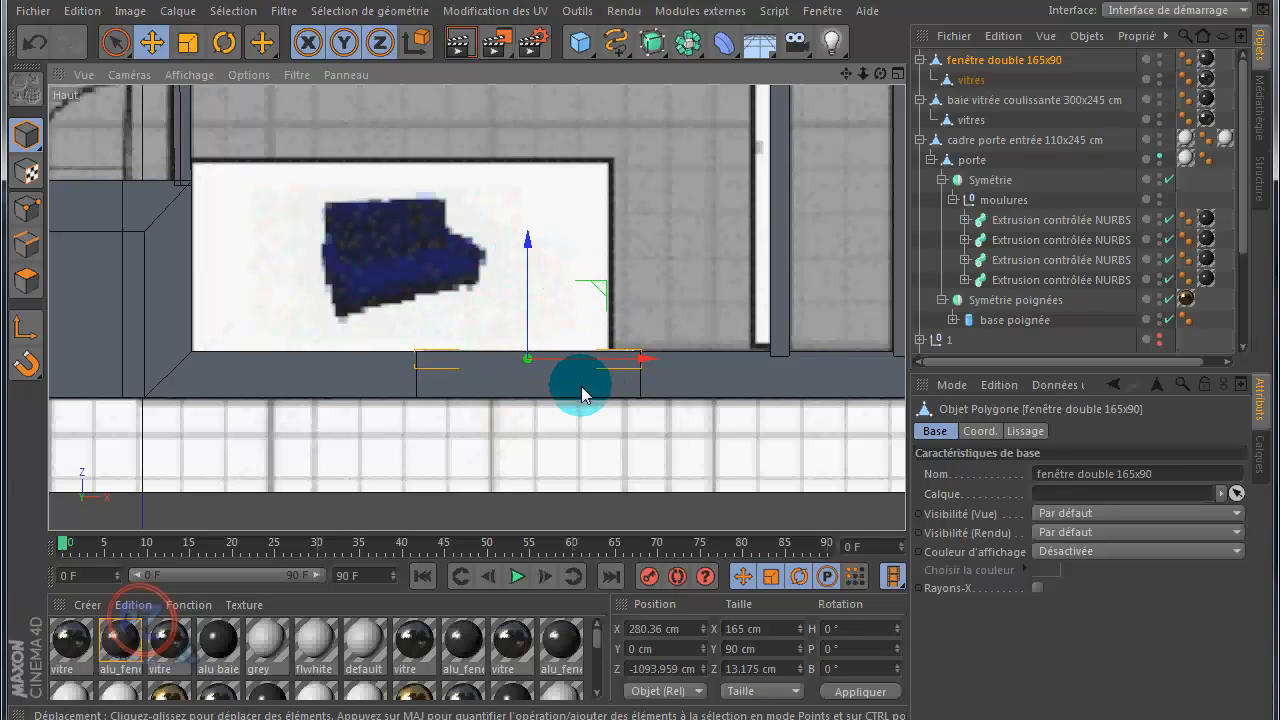
scroll(581, 390, up, 3)
scroll(581, 390, up, 2)
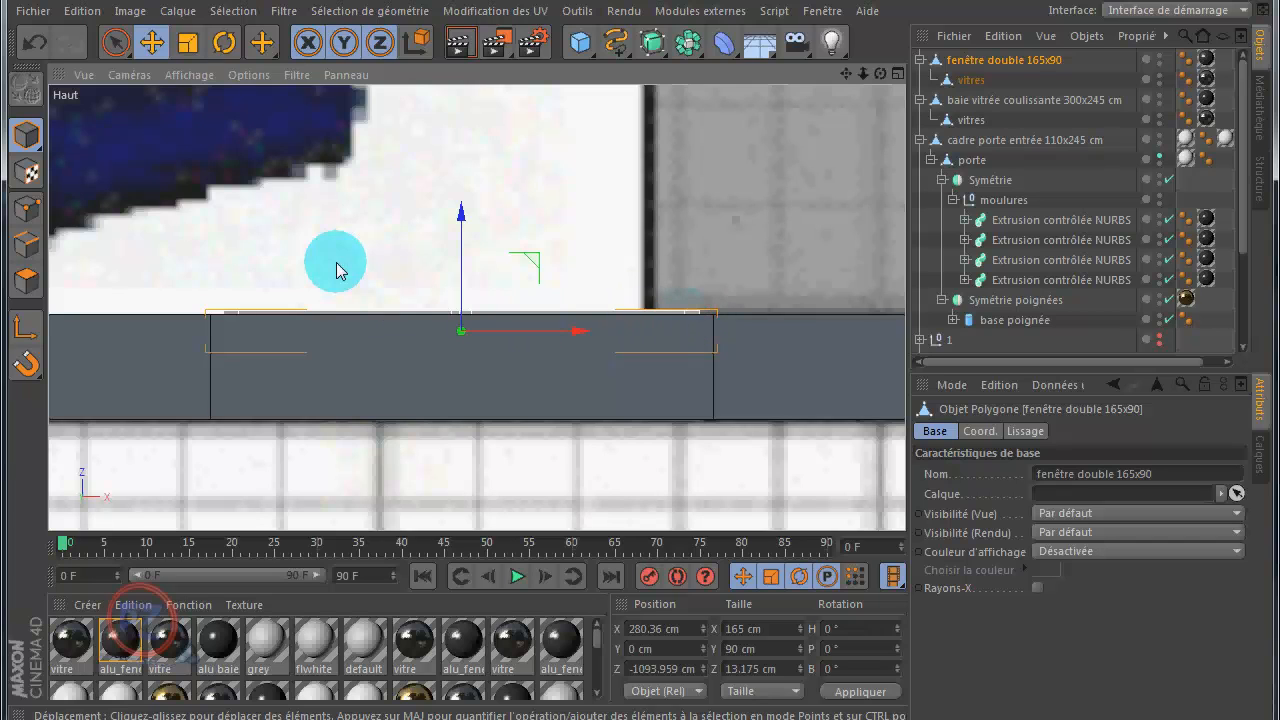
- In the right view, raise the double window into its wall opening, at about Y 204 cm
middle_click(280, 250)
middle_click(371, 257)
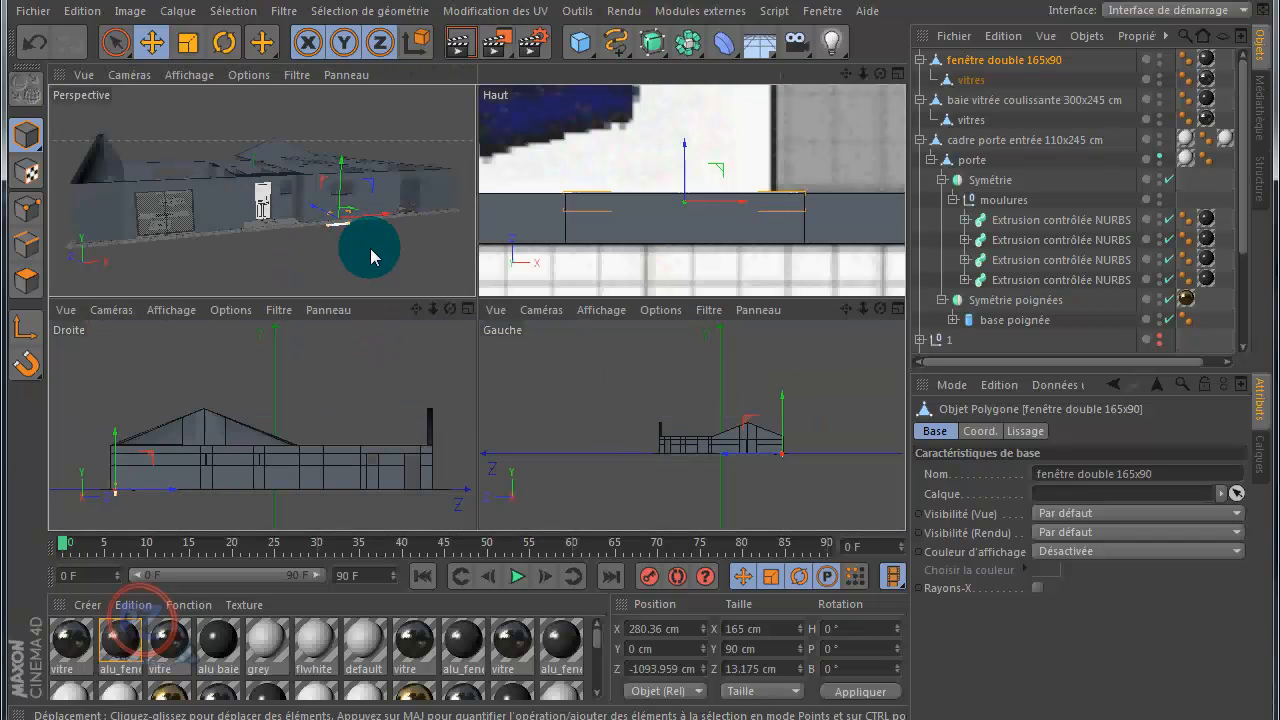
scroll(366, 251, up, 5)
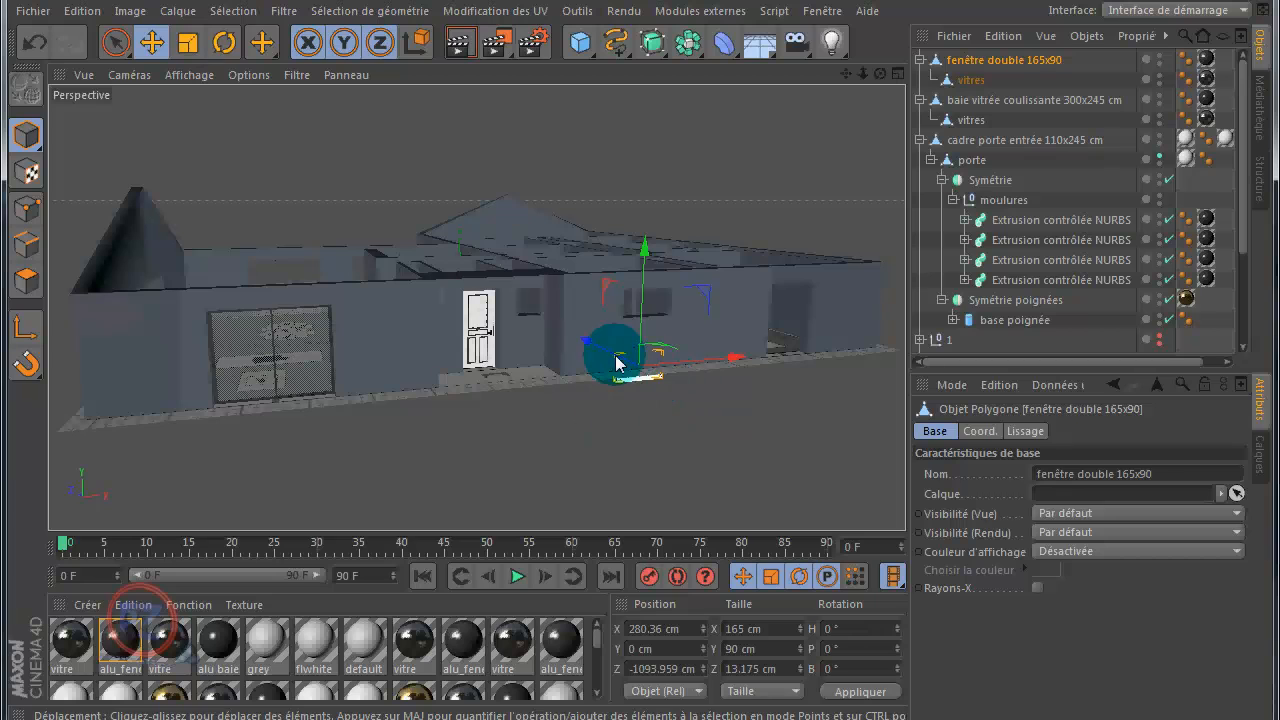
middle_click(394, 426)
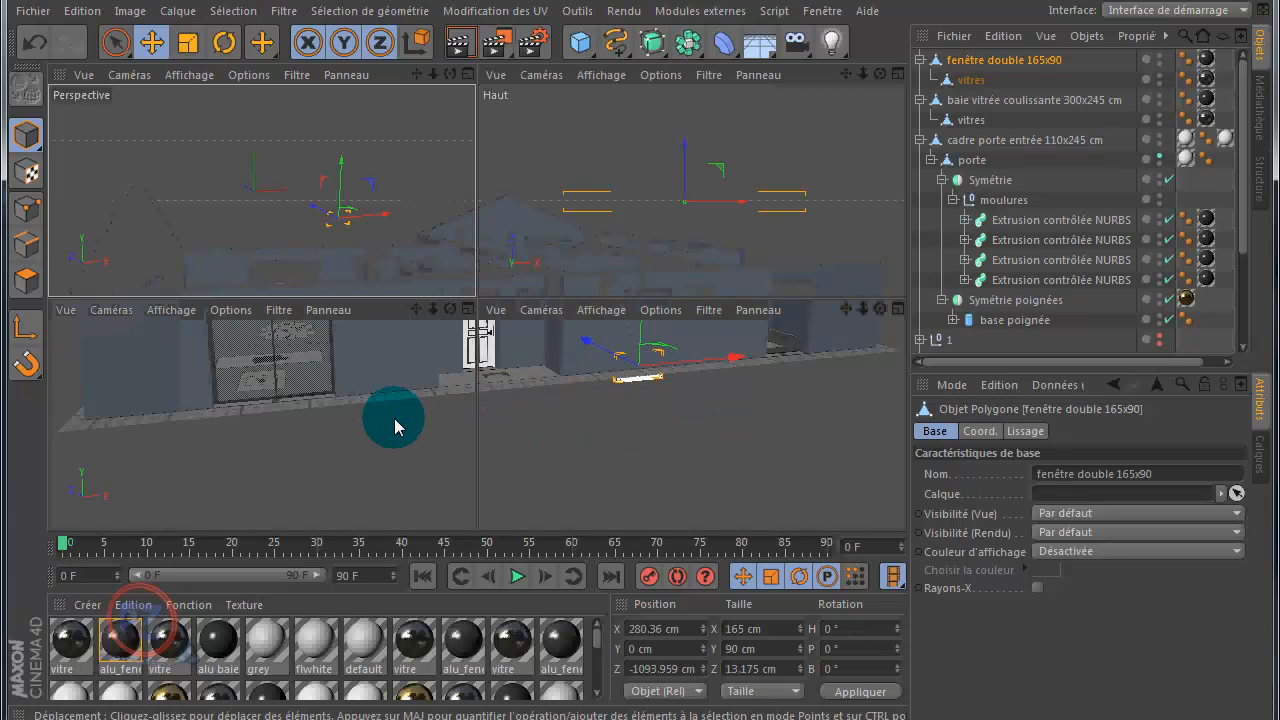
middle_click(348, 408)
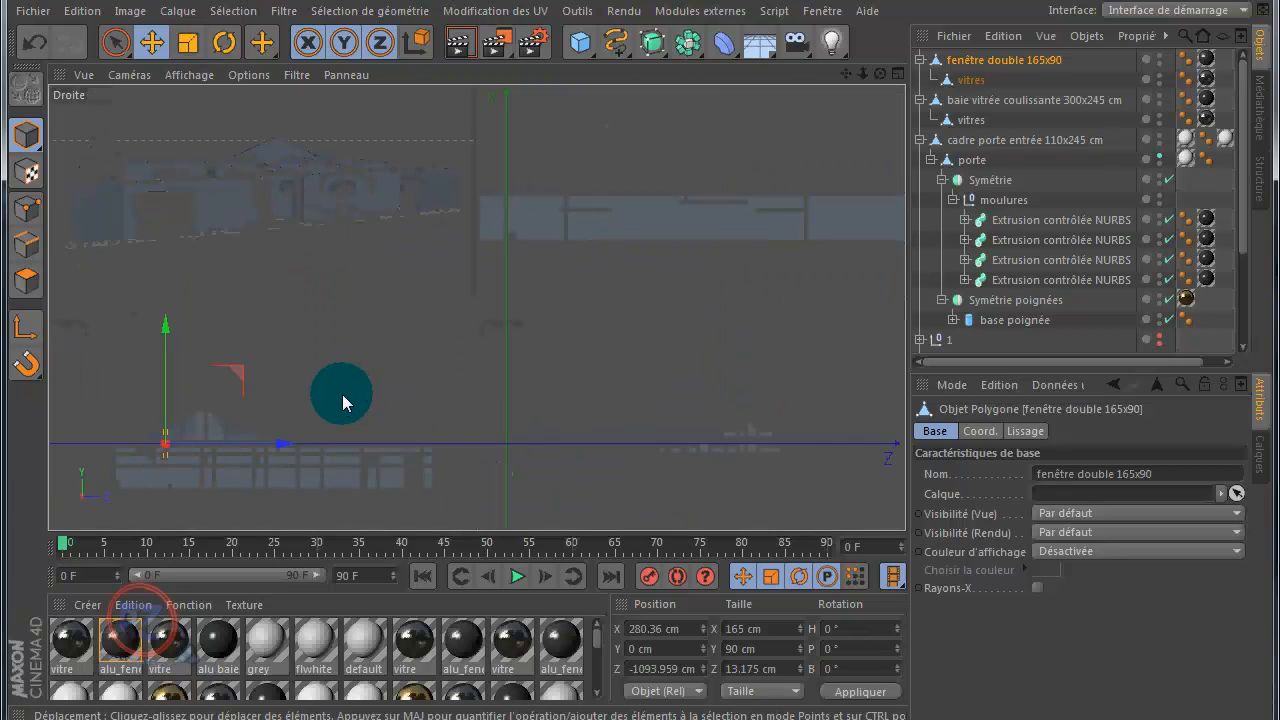
scroll(129, 434, up, 3)
scroll(138, 436, up, 3)
scroll(160, 408, up, 5)
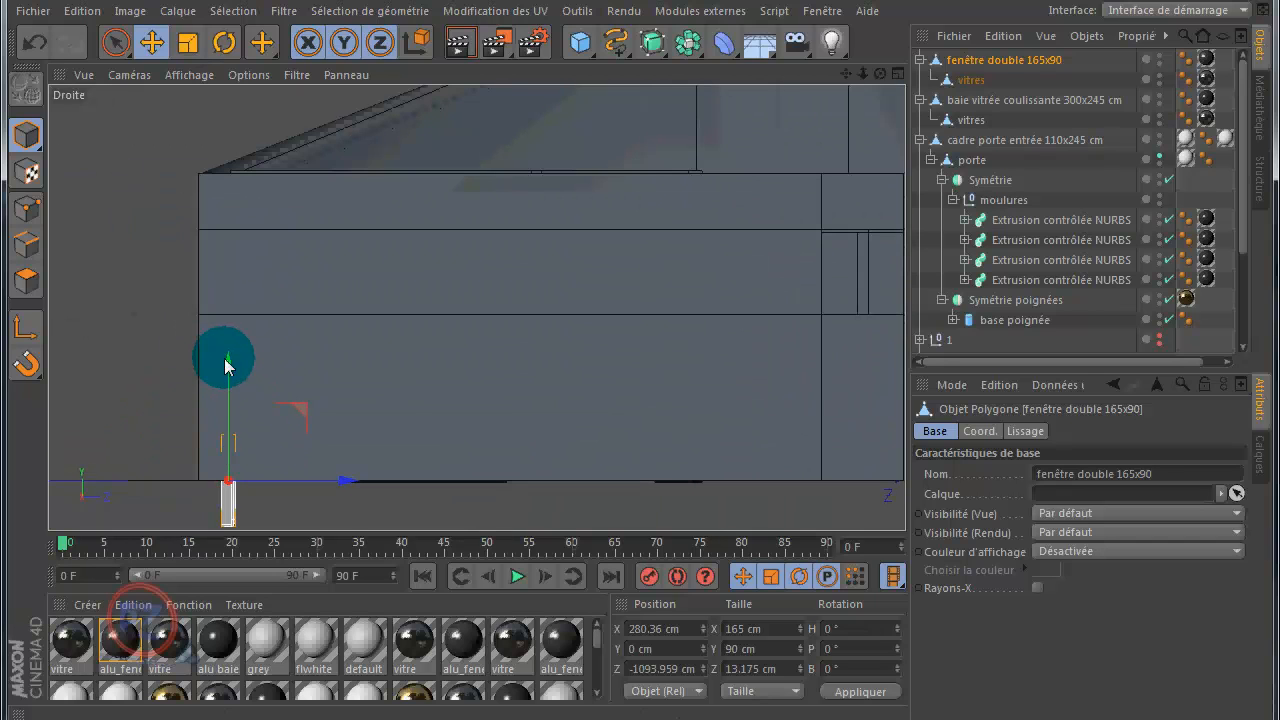
drag(228, 362, 231, 172)
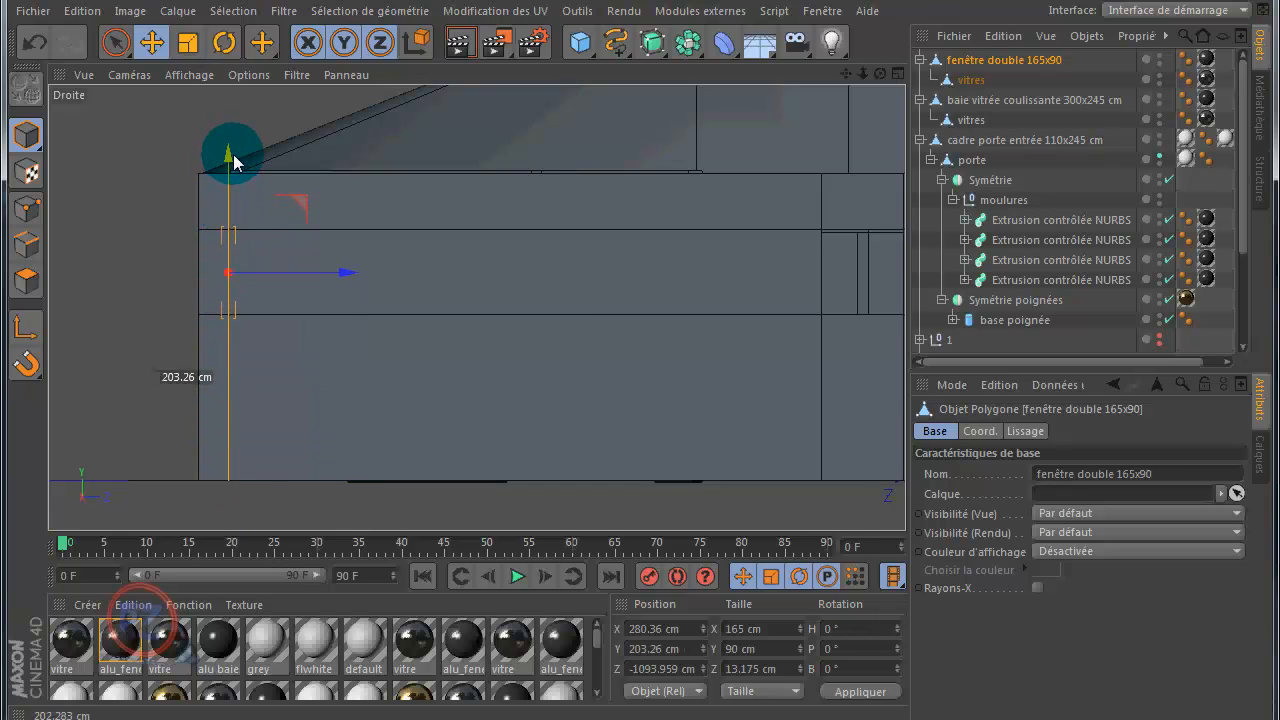
drag(233, 160, 233, 160)
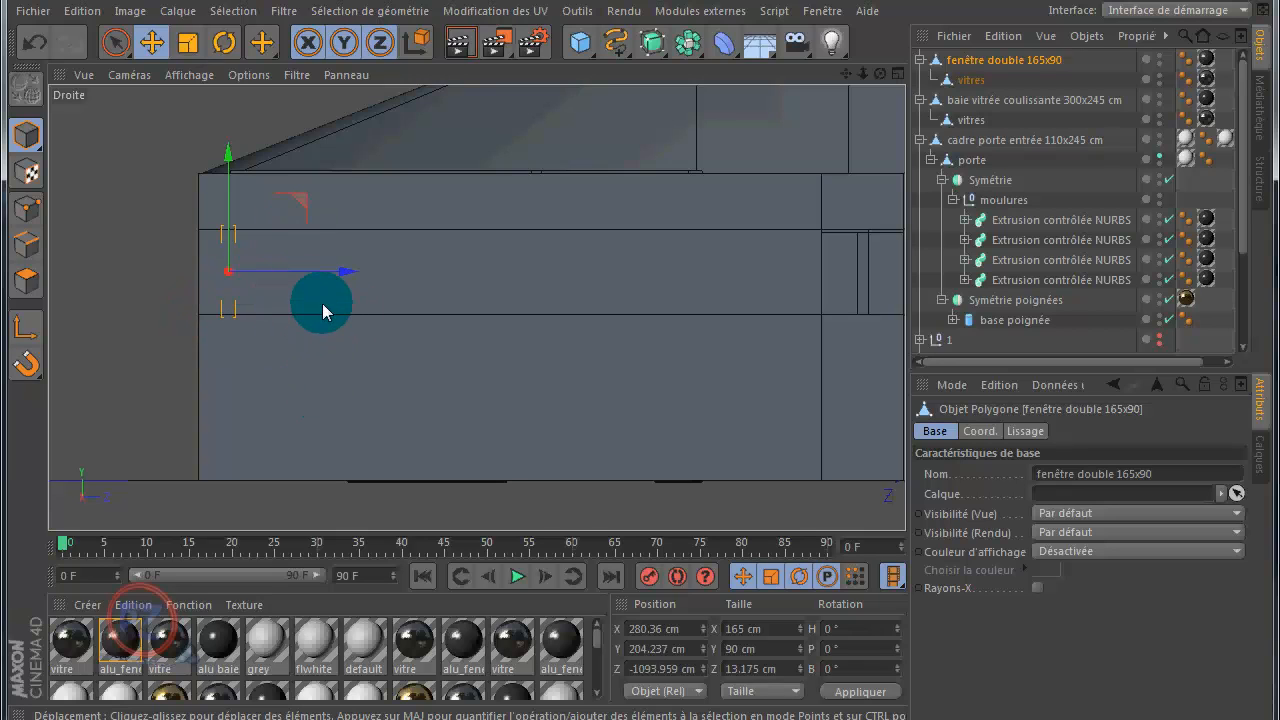
- Frame the whole house in the right view and activate the Rectangle Selection tool
middle_click(125, 302)
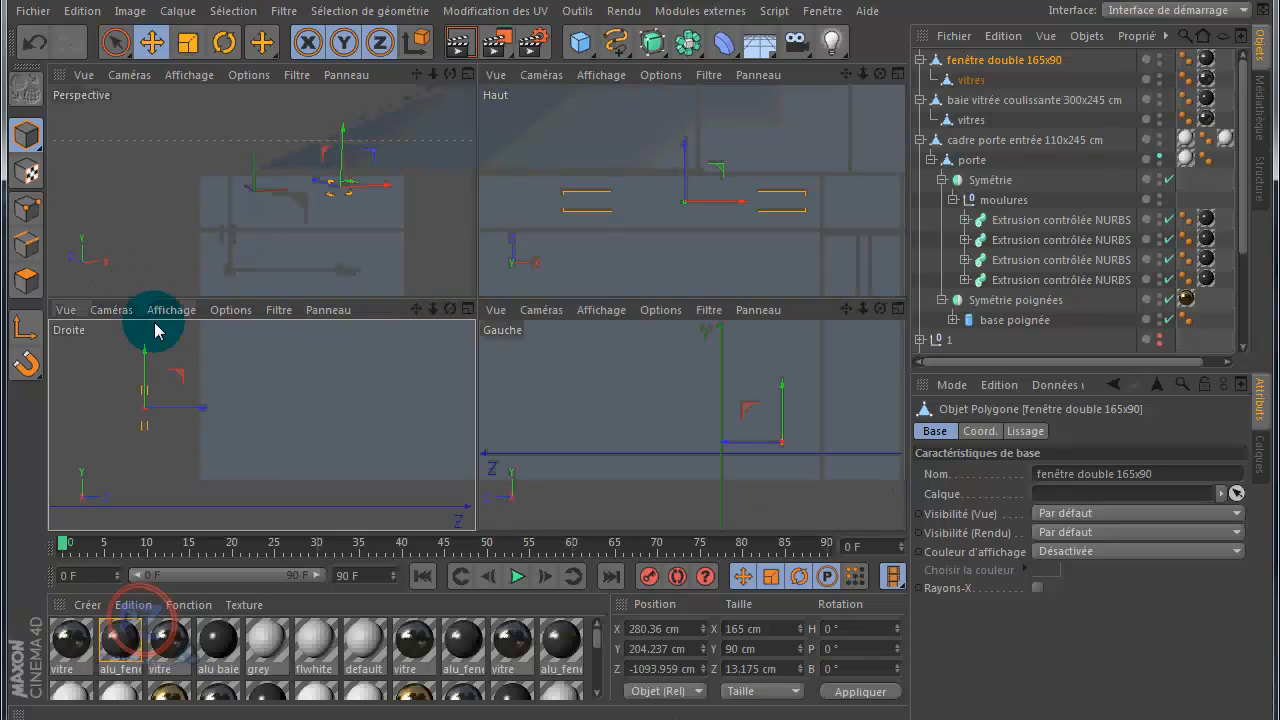
middle_click(305, 391)
scroll(340, 389, down, 5)
alt+middle_drag(440, 380, 688, 280)
scroll(688, 280, down, 3)
drag(846, 74, 642, 381)
scroll(831, 122, down, 2)
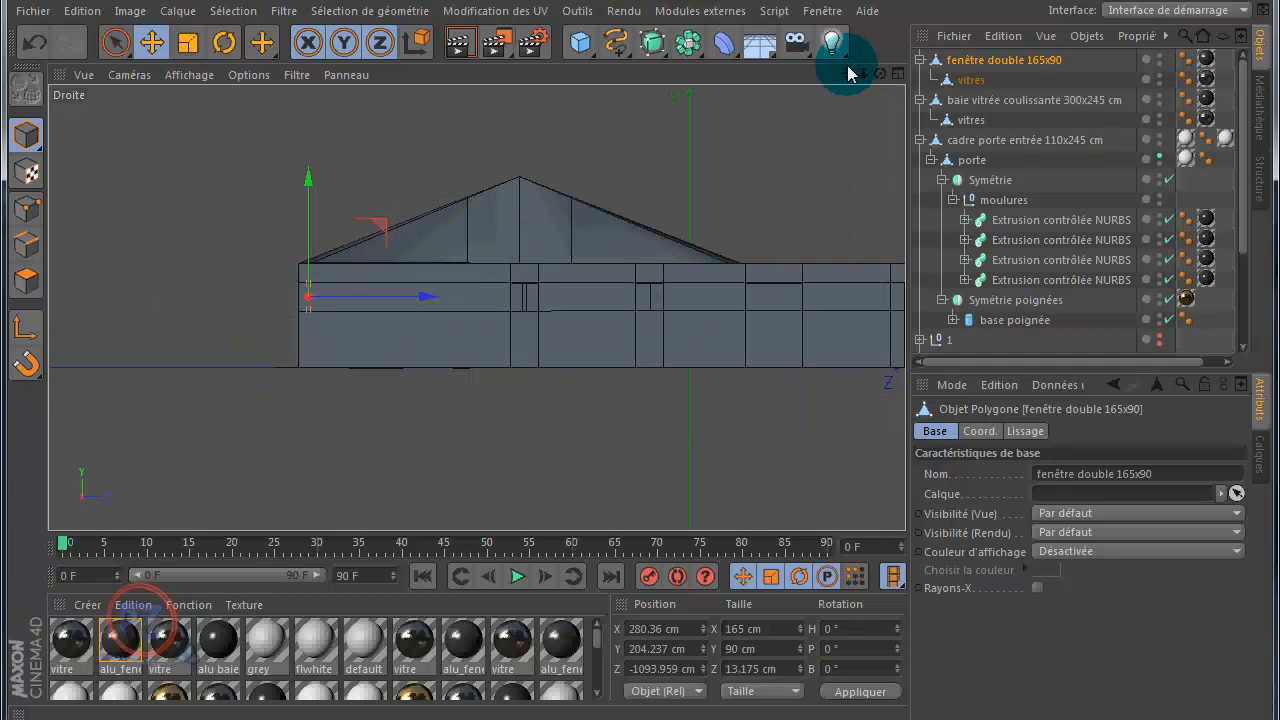
drag(848, 74, 640, 381)
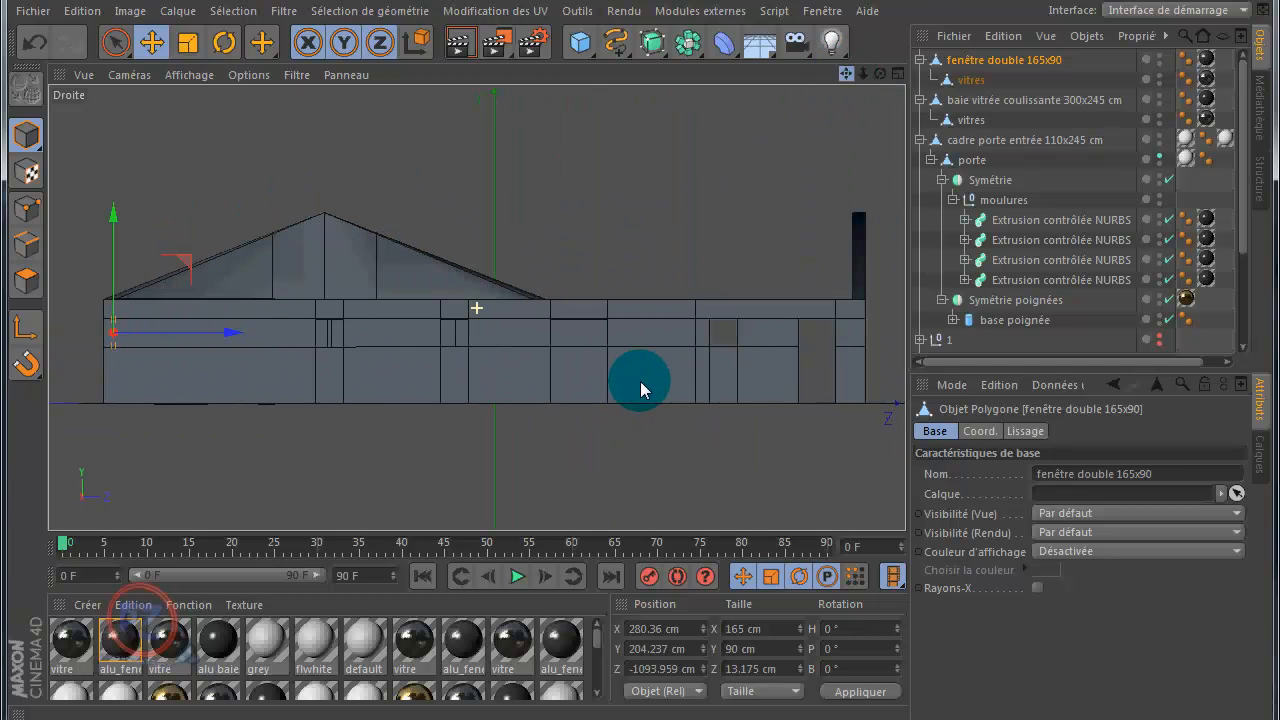
click(110, 46)
drag(110, 46, 186, 121)
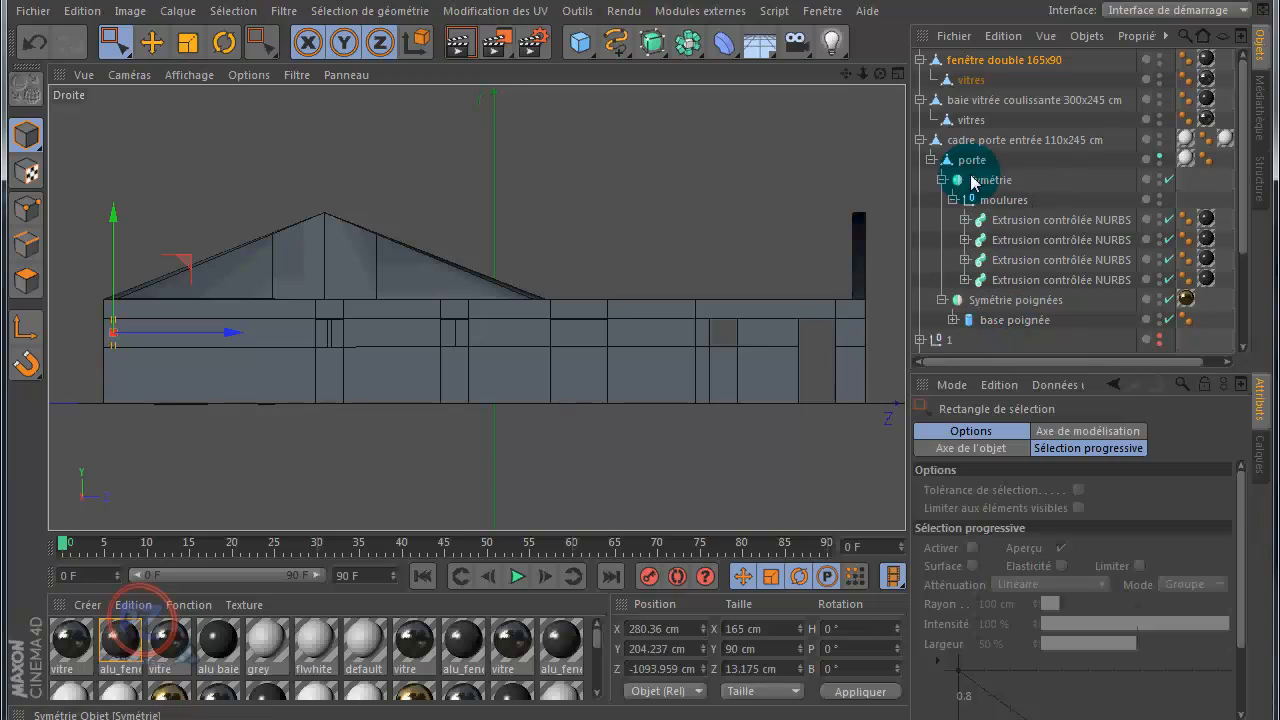
- Collapse the hierarchies of the entrance door frame, the sliding bay window and the double window in the object list
click(920, 141)
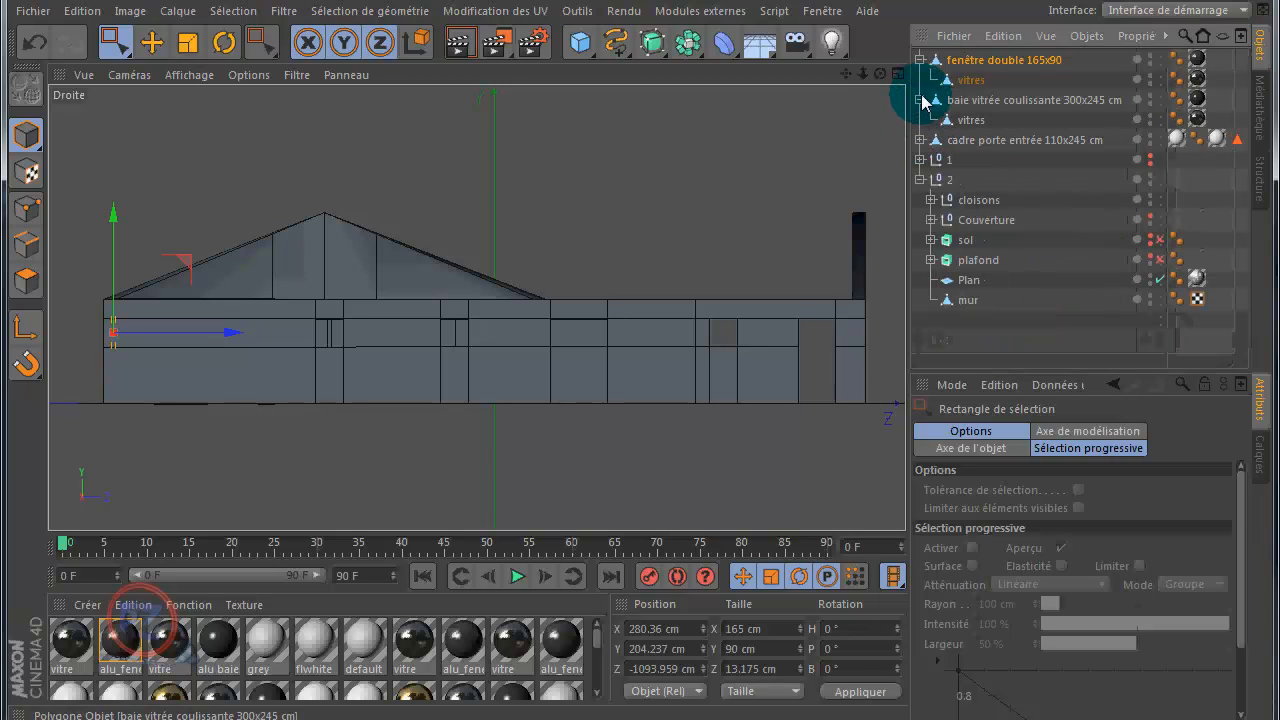
click(920, 100)
click(920, 60)
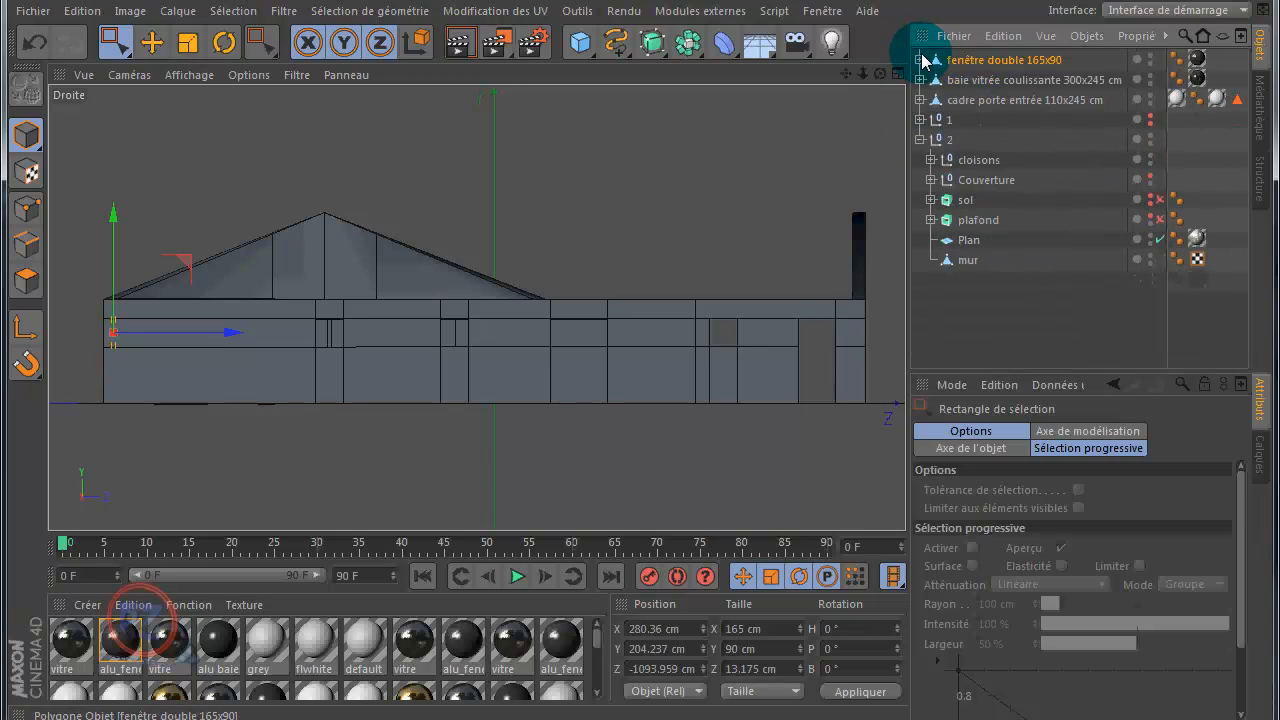
- Try shifting a vertical row of the mur object's points along Z in the right view, and undo the shift
click(966, 261)
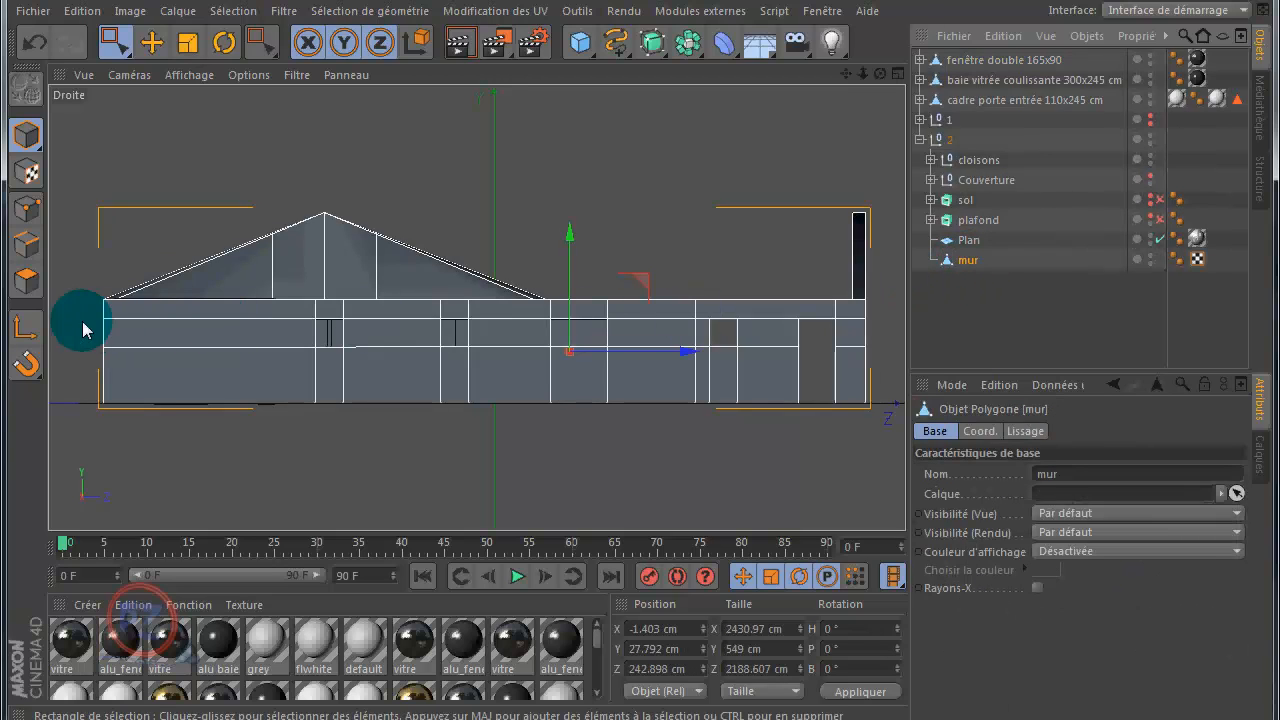
click(27, 207)
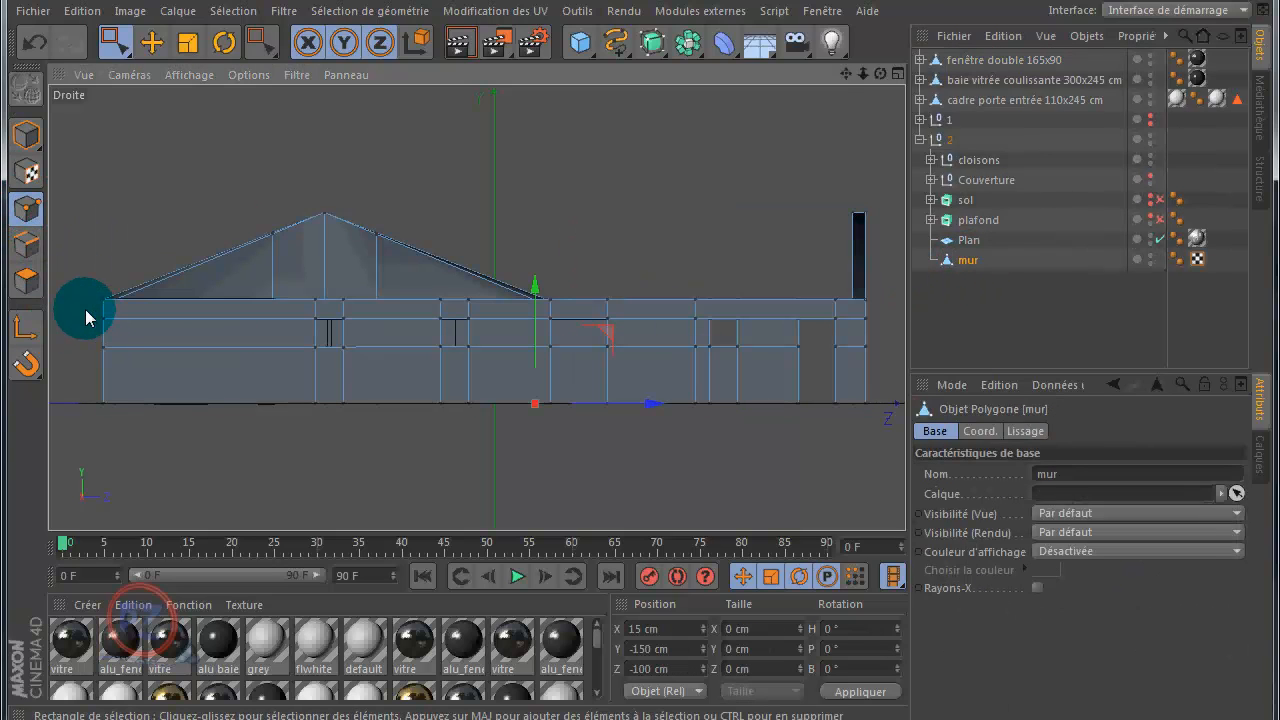
drag(86, 310, 886, 334)
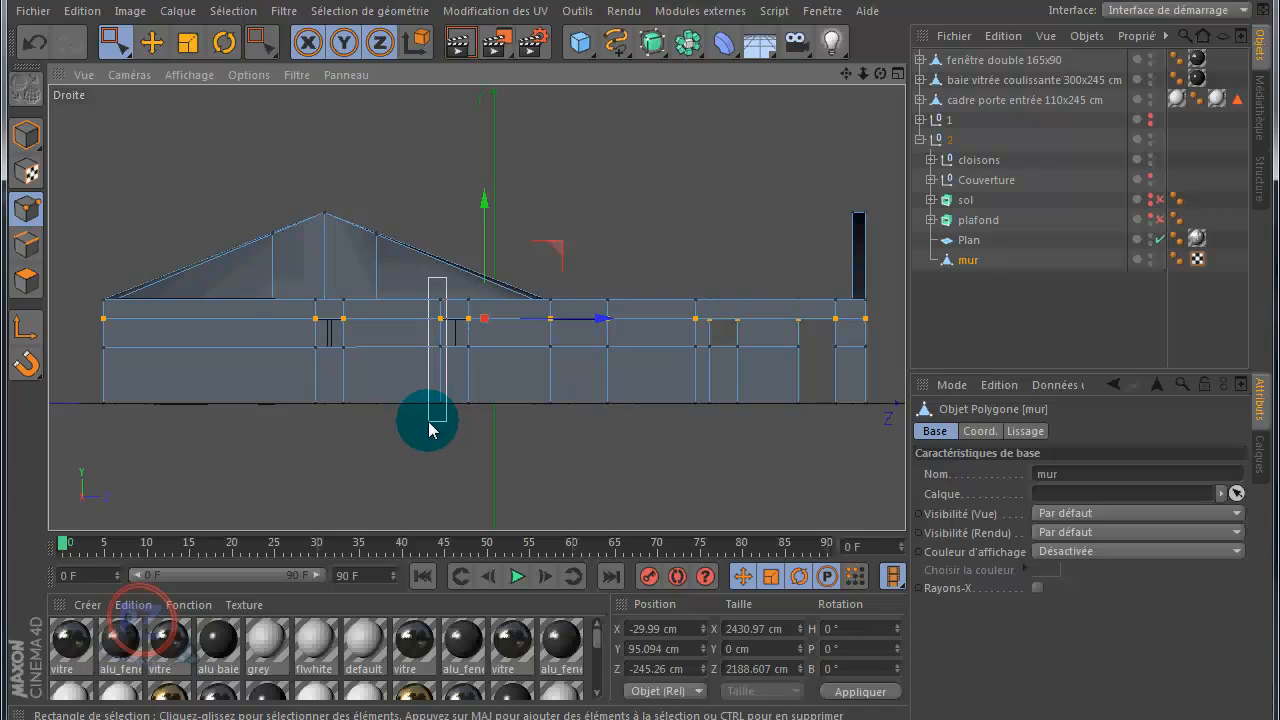
drag(429, 428, 429, 428)
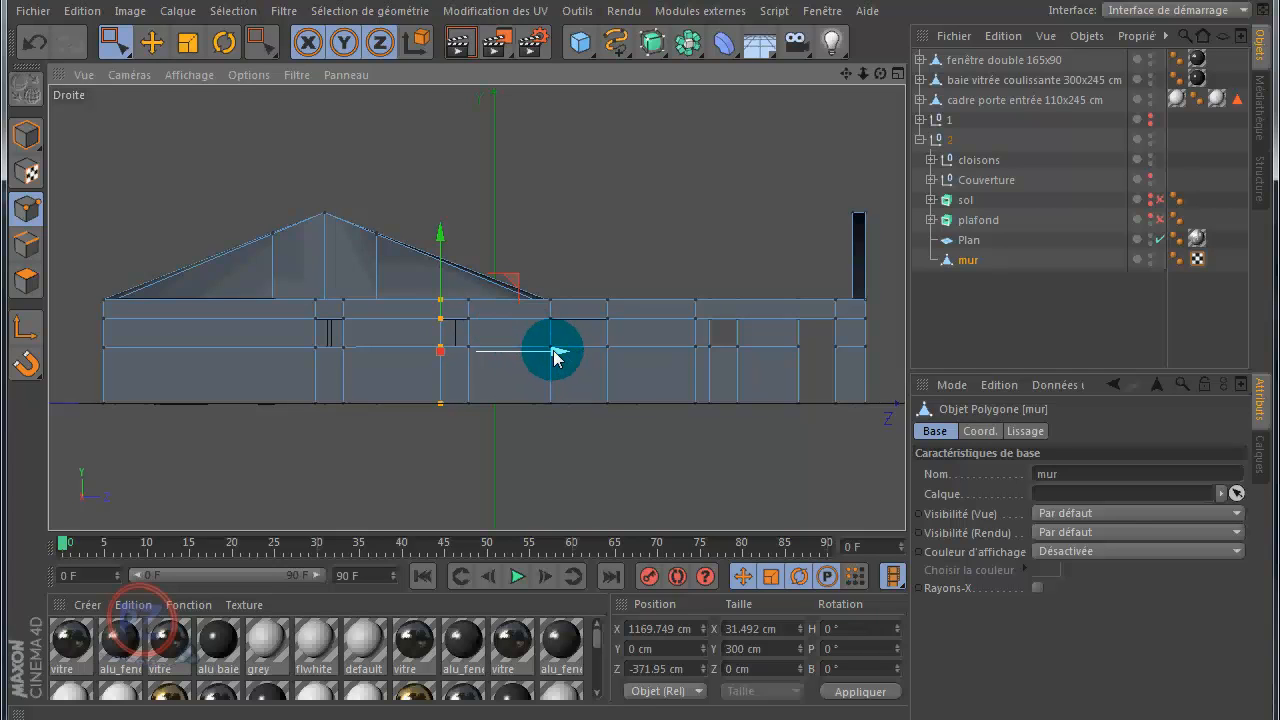
mouse_move(554, 350)
mouse_down()
mouse_move(500, 352)
mouse_move(530, 352)
mouse_up()
click(34, 42)
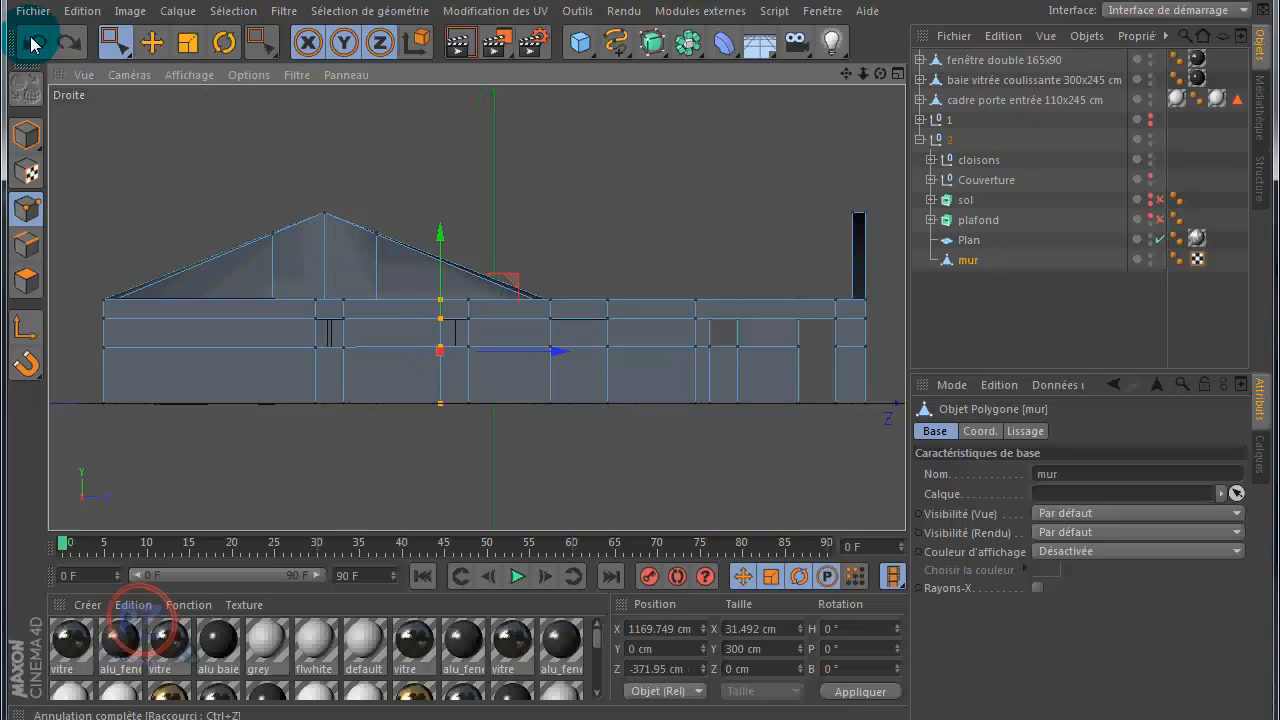
- Return to the perspective view, clear the object selection and render the front of the house
middle_click(121, 146)
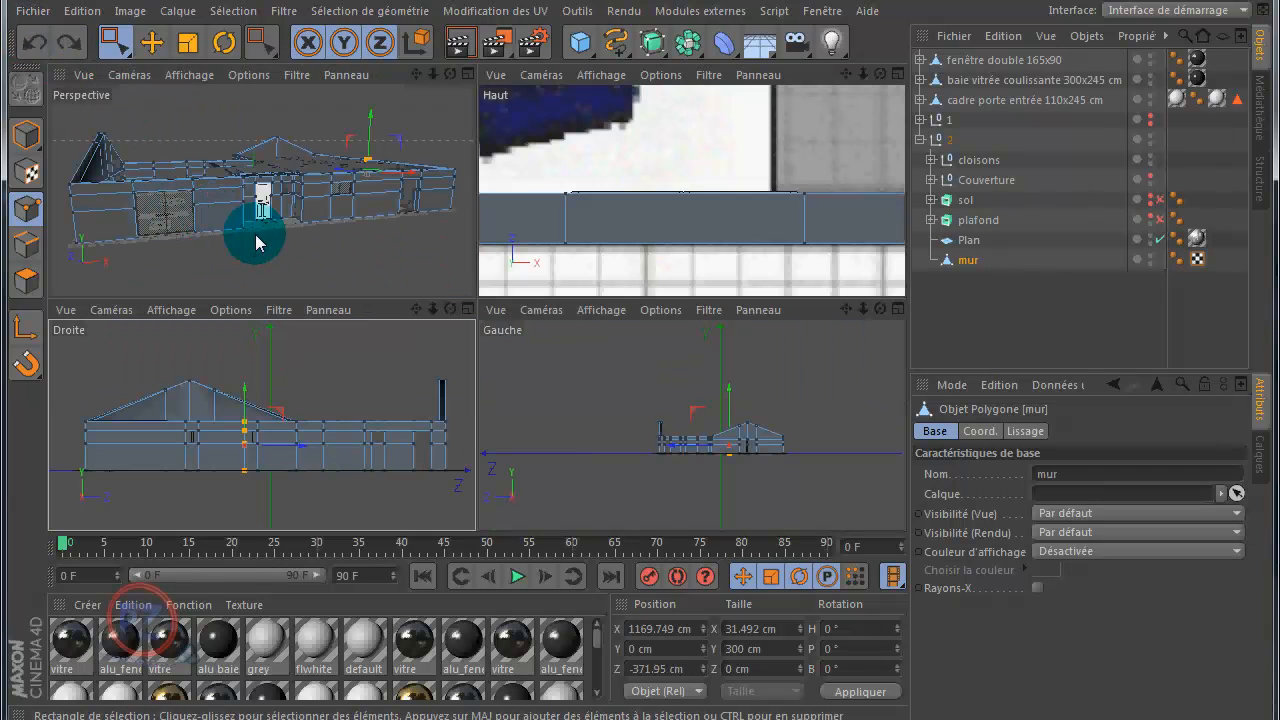
middle_click(274, 251)
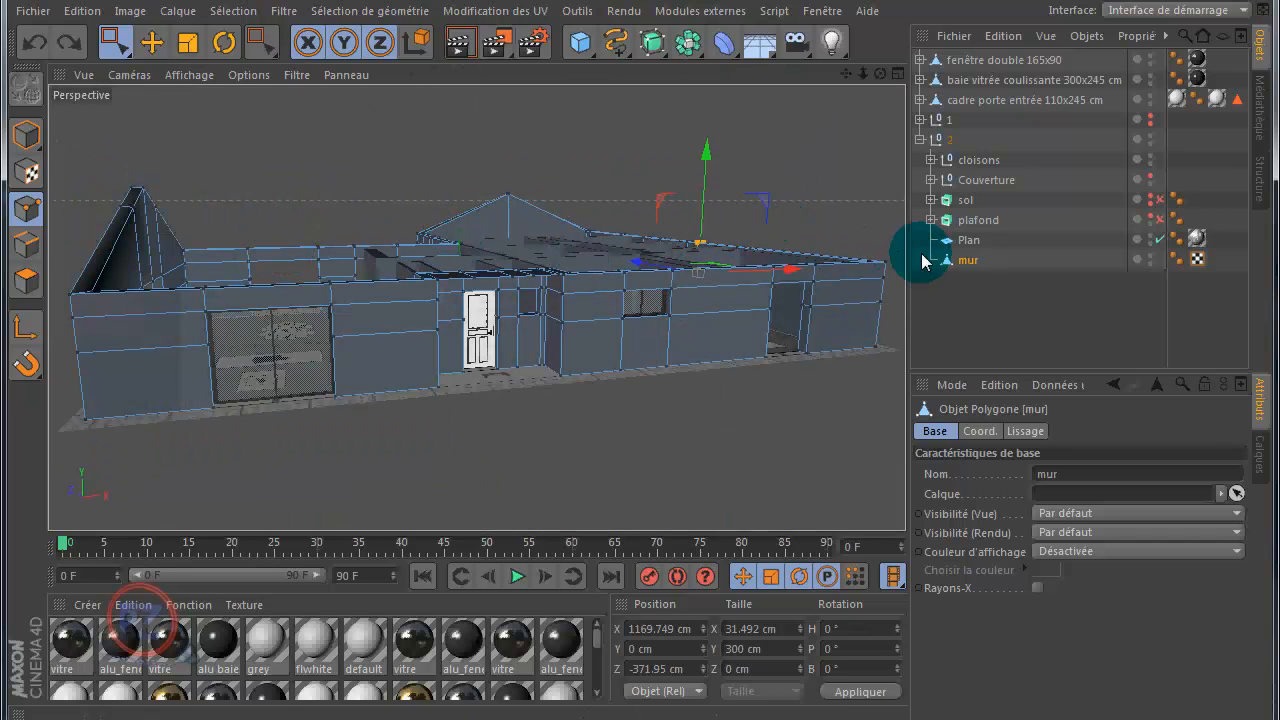
click(993, 63)
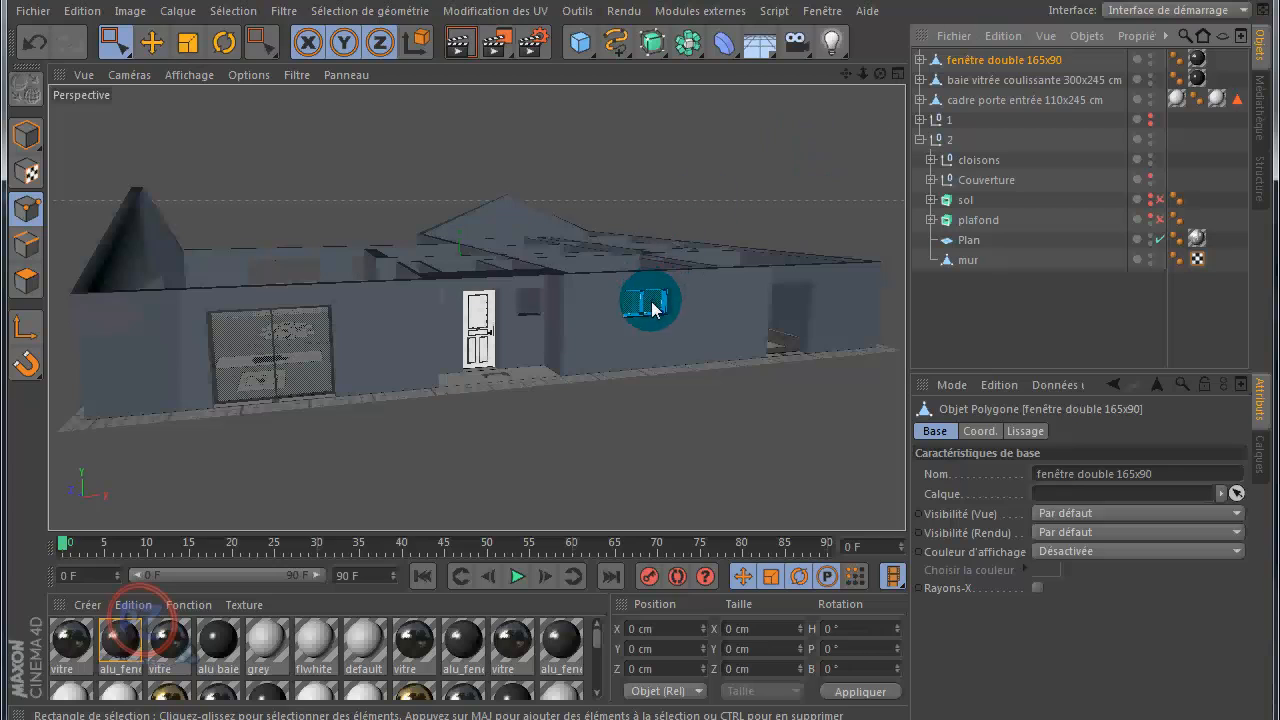
click(995, 328)
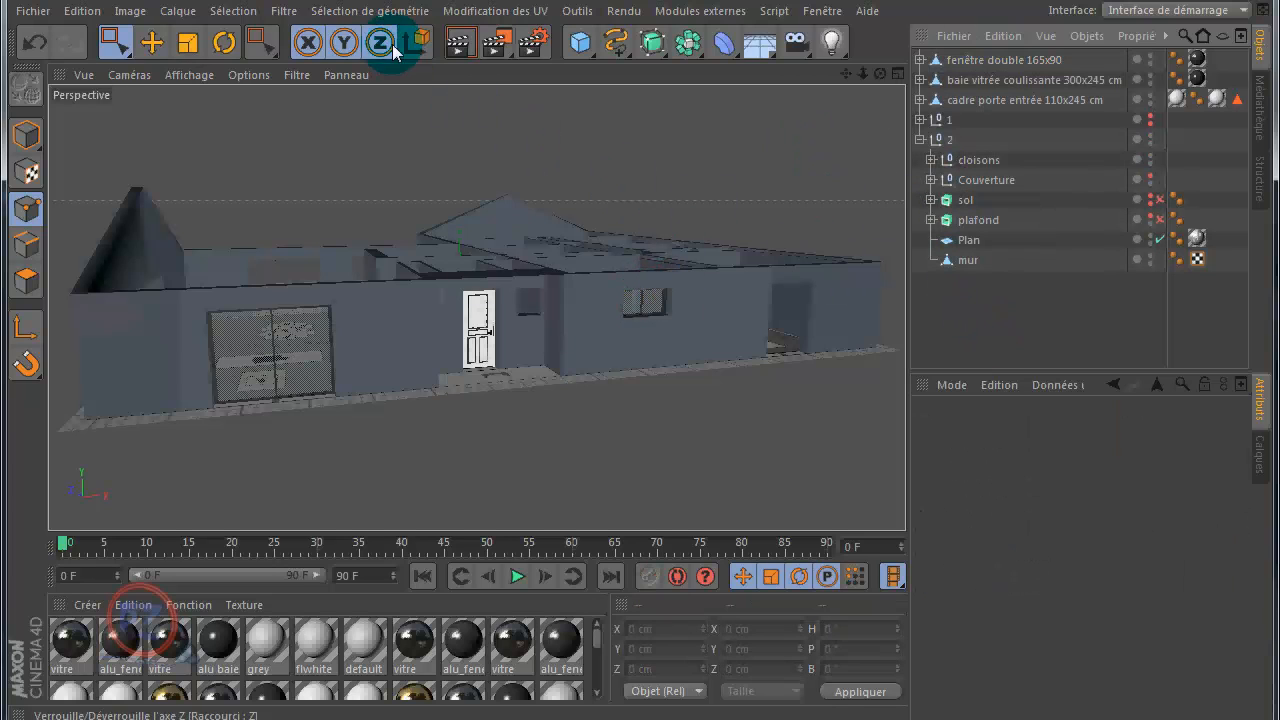
click(461, 45)
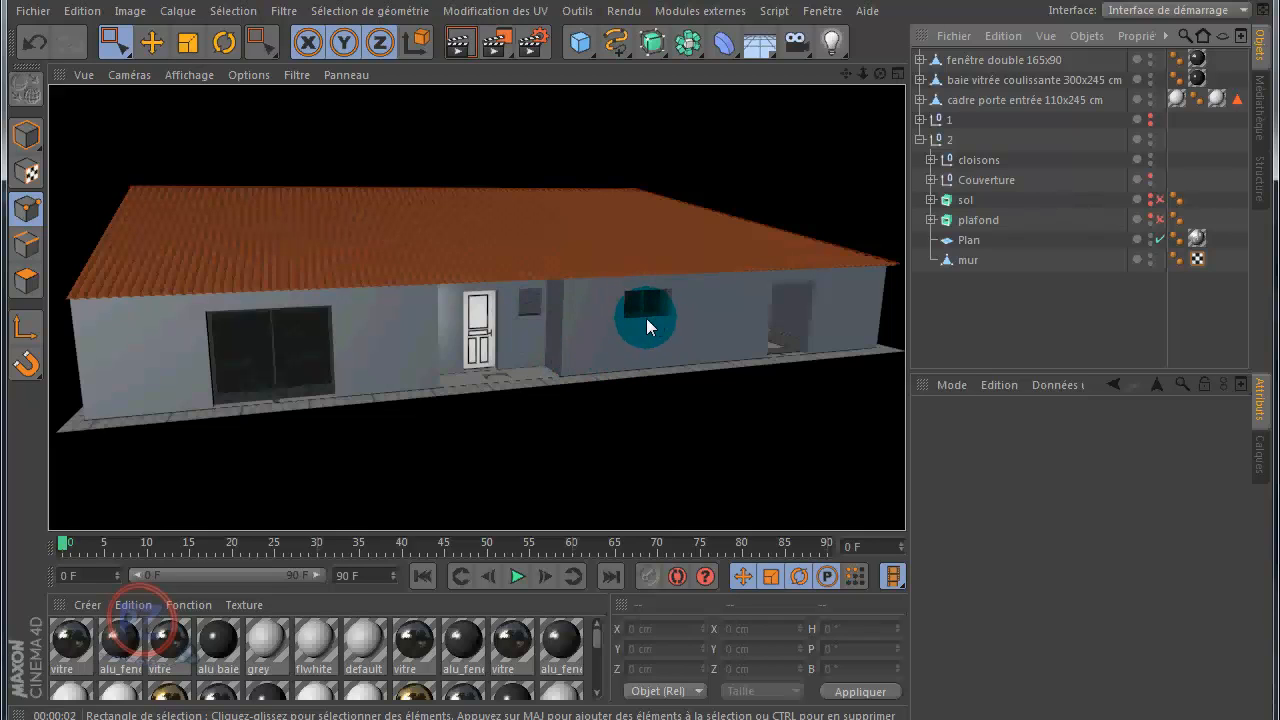
- Render a close-up of the double window in its front wall opening
scroll(646, 318, up, 2)
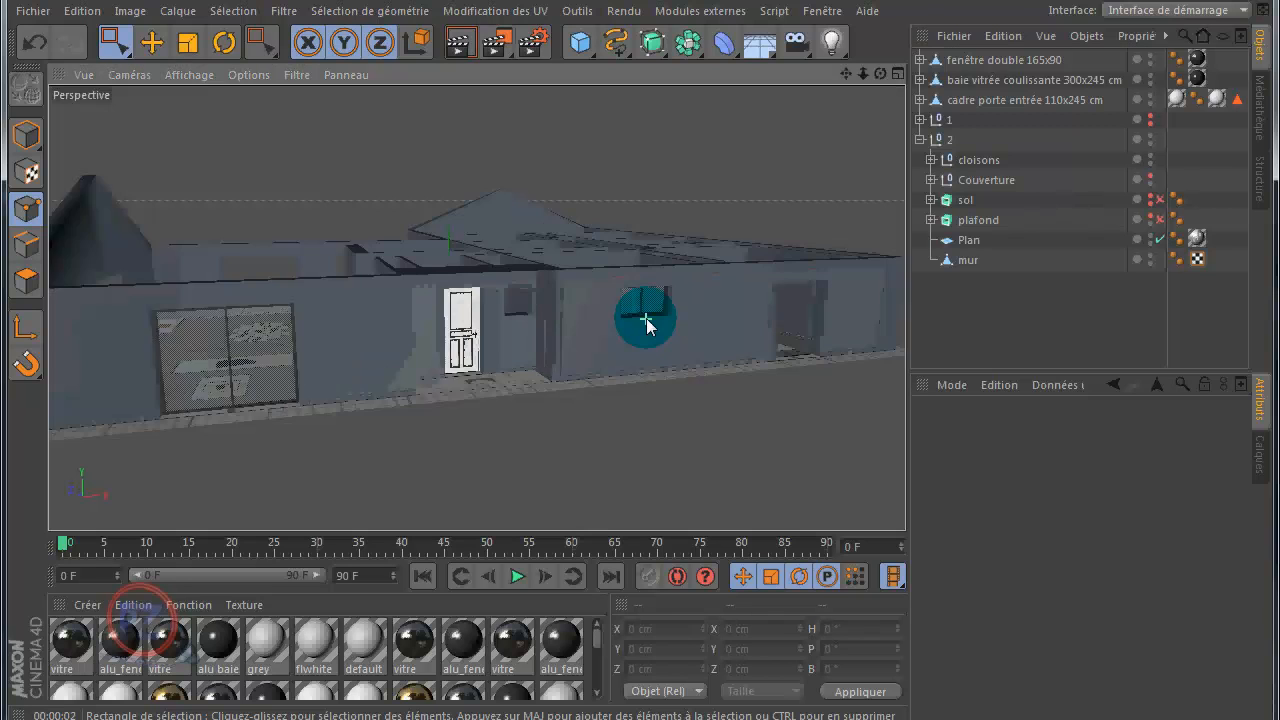
scroll(646, 318, up, 4)
scroll(646, 322, up, 6)
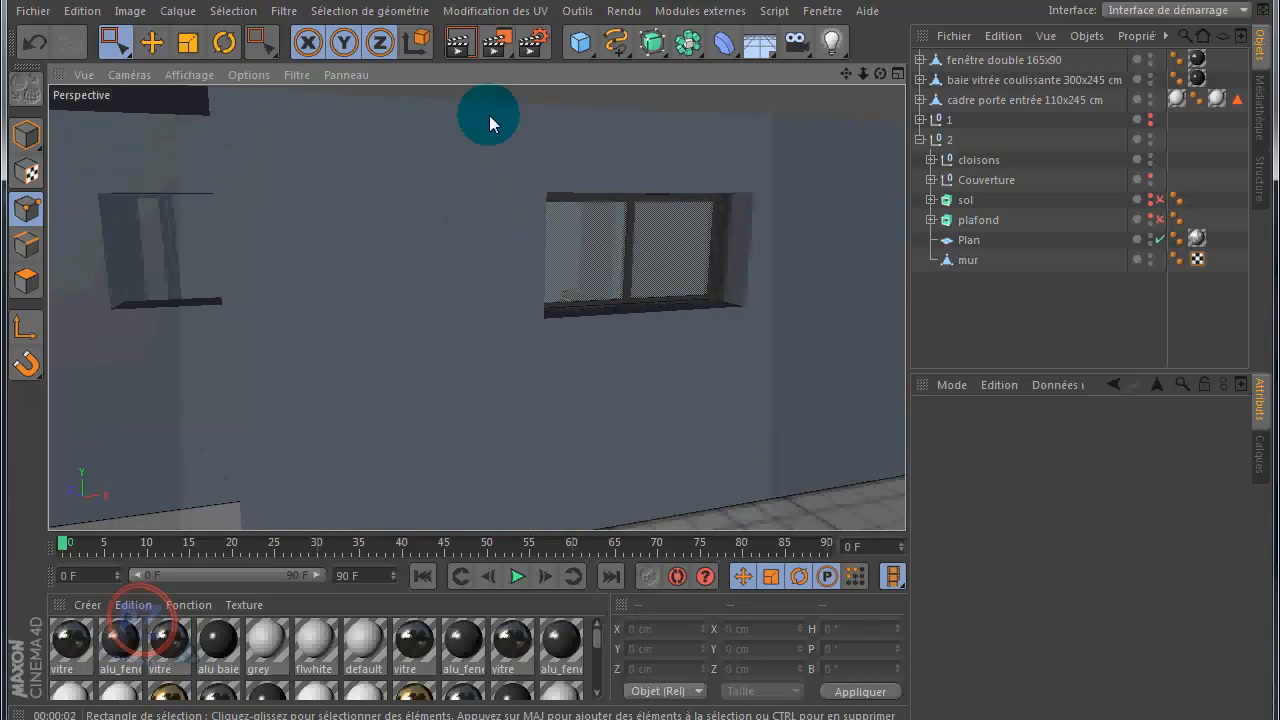
scroll(509, 273, up, 2)
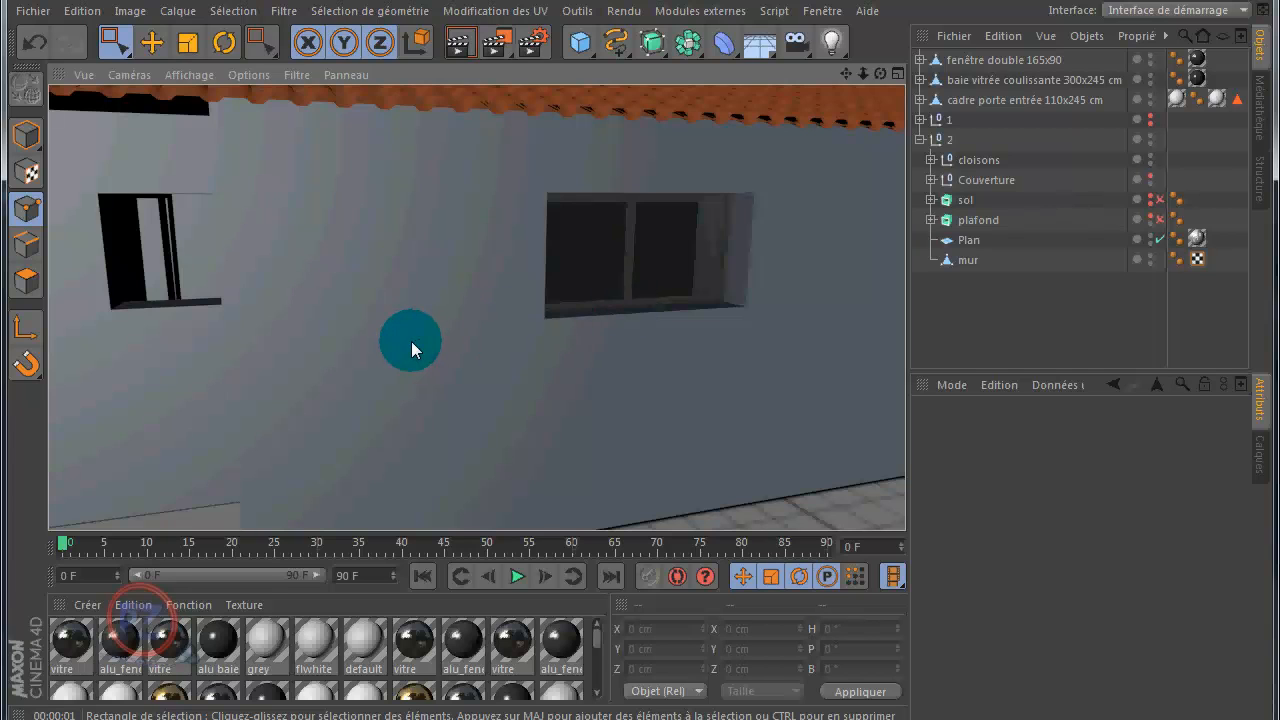
scroll(411, 341, down, 5)
scroll(413, 345, down, 2)
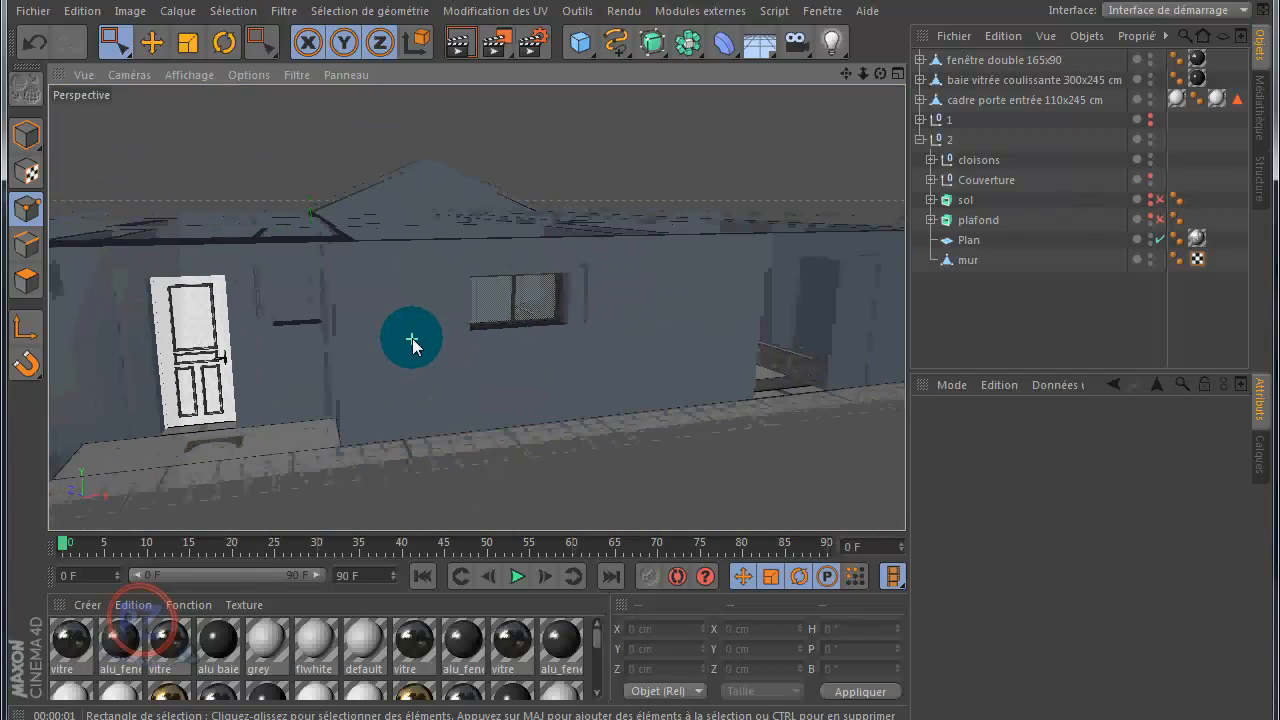
scroll(640, 381, up, 2)
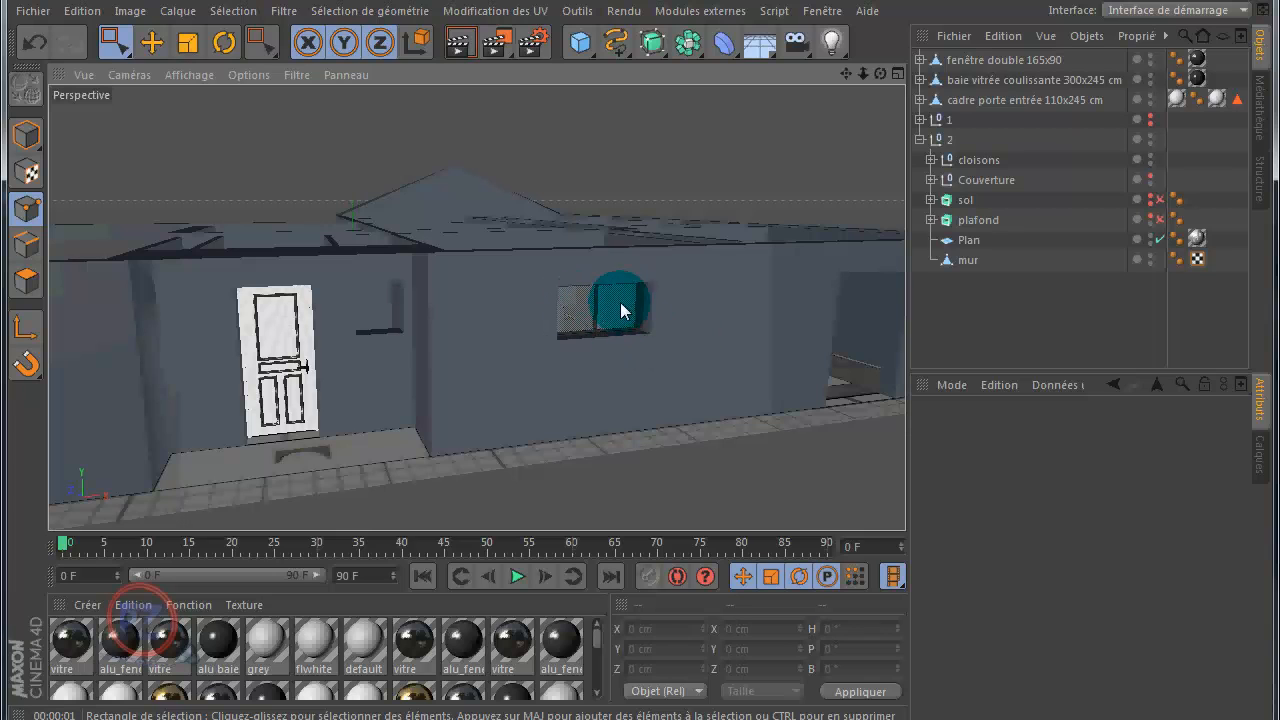
- Try uniformly scaling the fenêtre double 165x90 object in model mode, undo the scaling and activate the Rotation tool
click(973, 61)
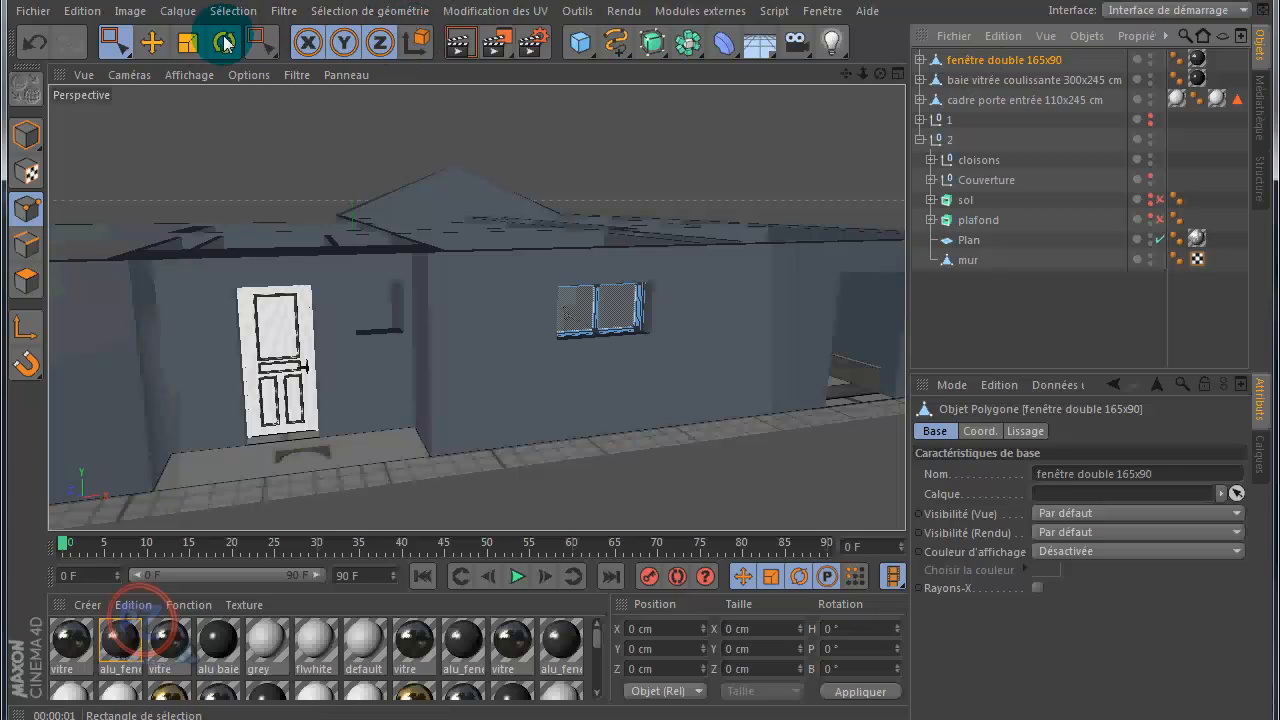
click(186, 46)
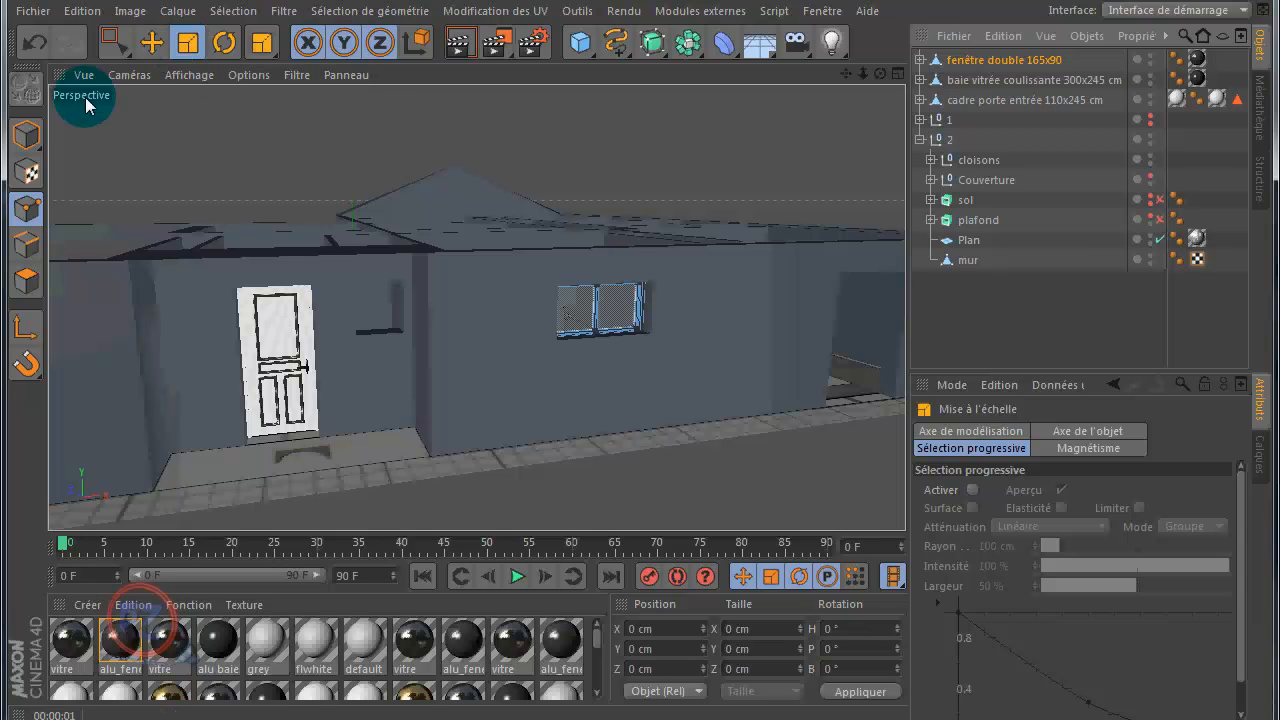
click(26, 135)
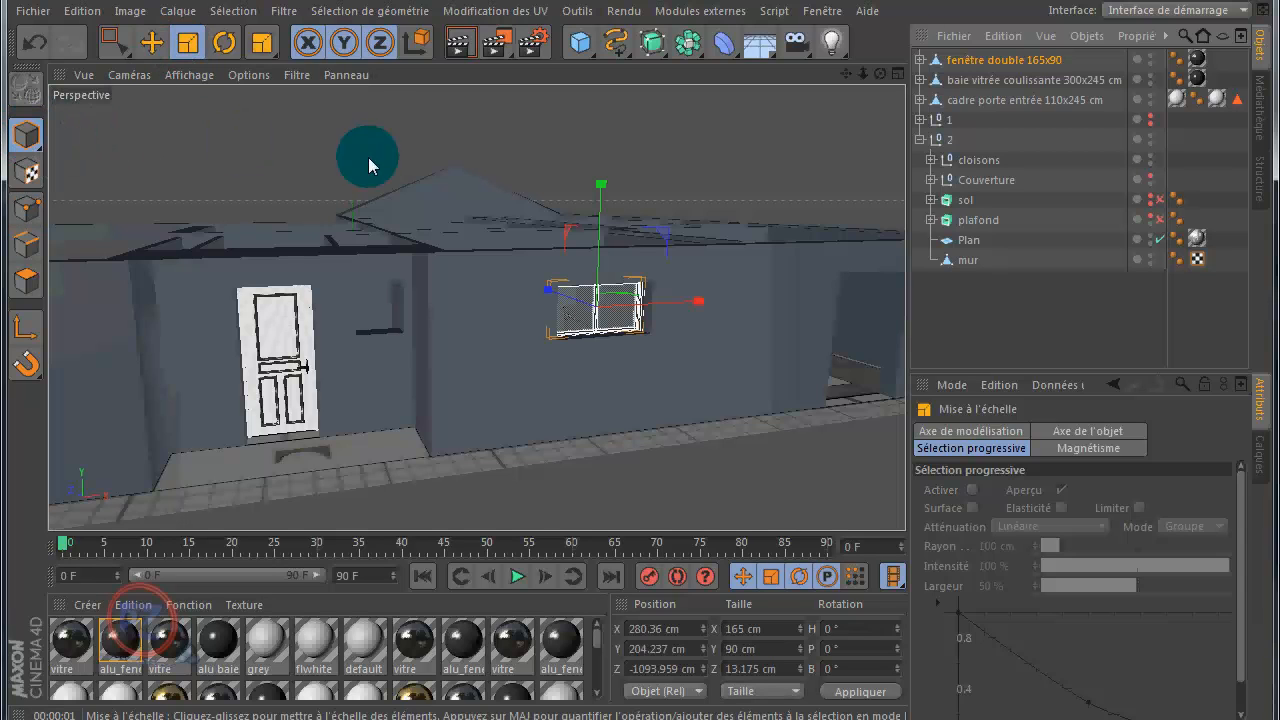
drag(707, 218, 737, 197)
click(34, 42)
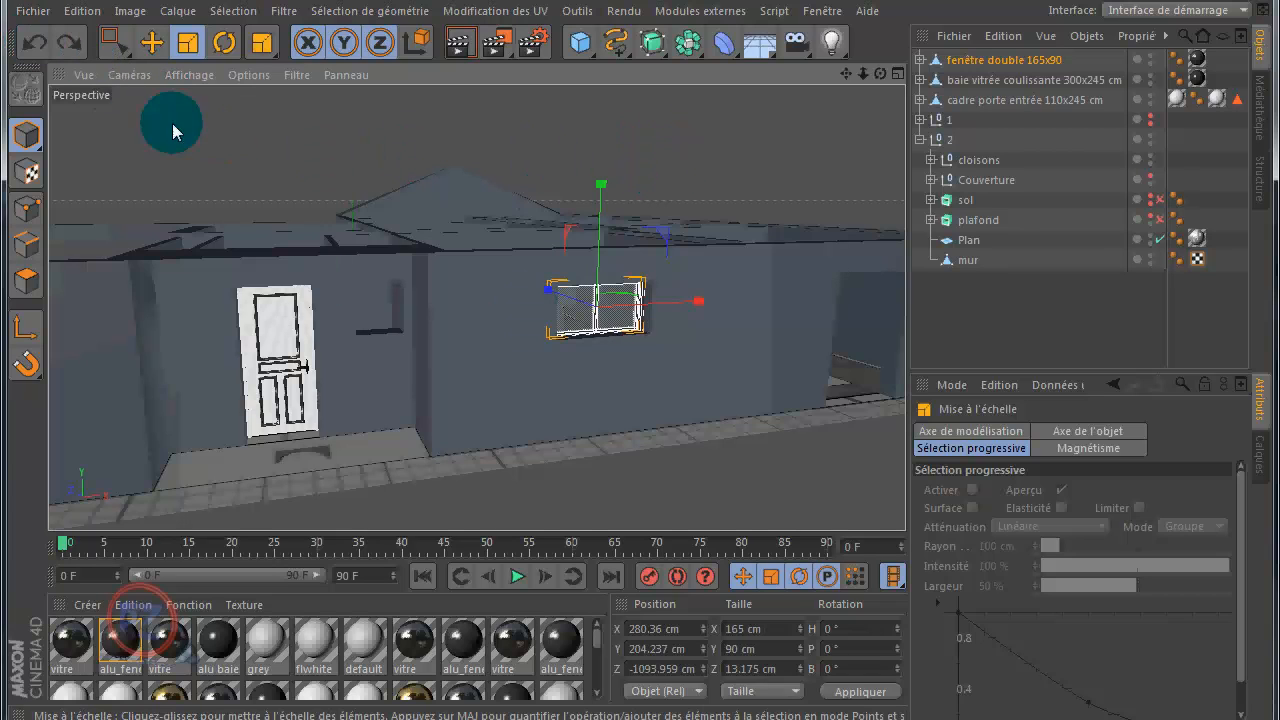
click(225, 42)
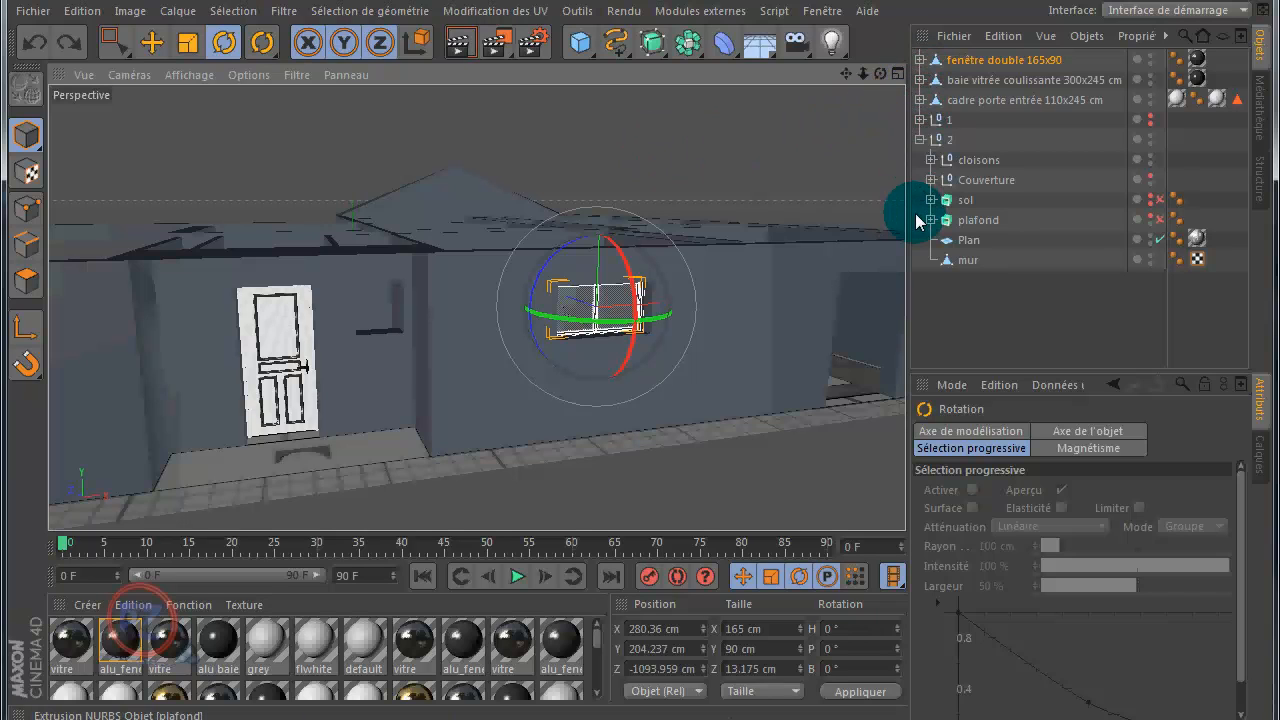
- Collapse group 2, select all top-level objects and merge the "tuto maison ports et fenetres" file from the archi folder into the scene
click(921, 139)
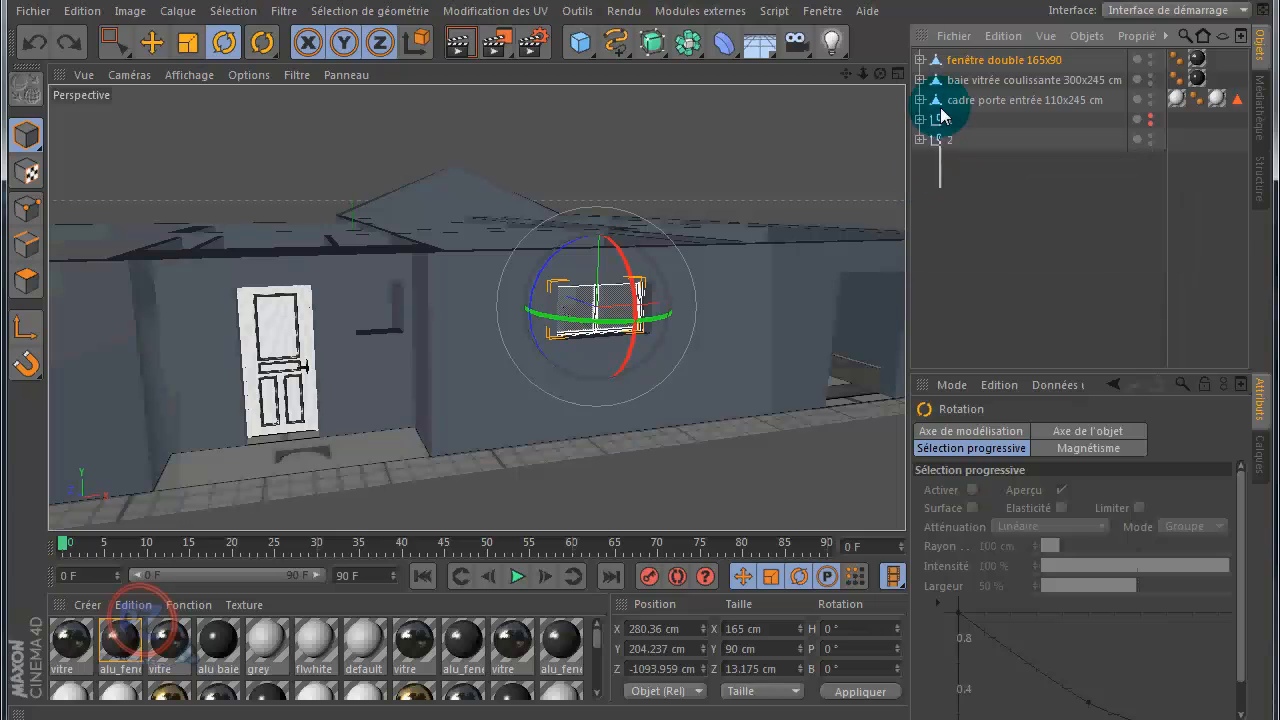
drag(943, 45, 911, 193)
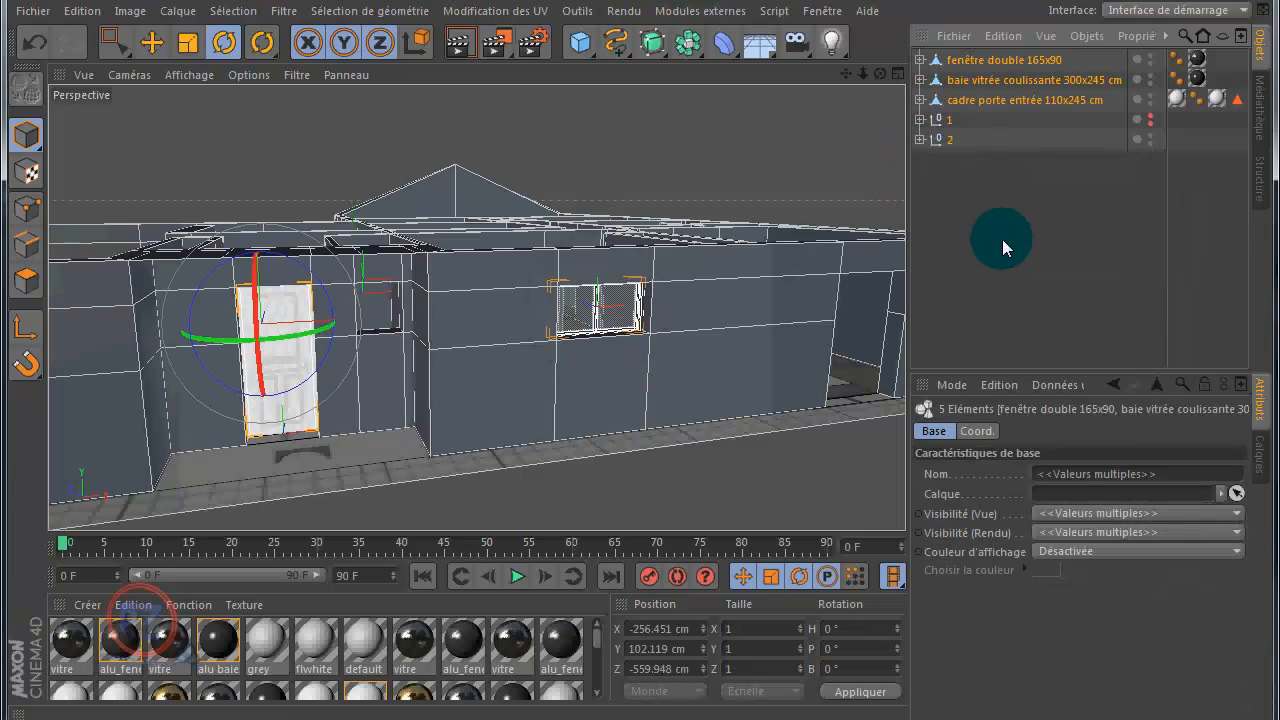
click(32, 11)
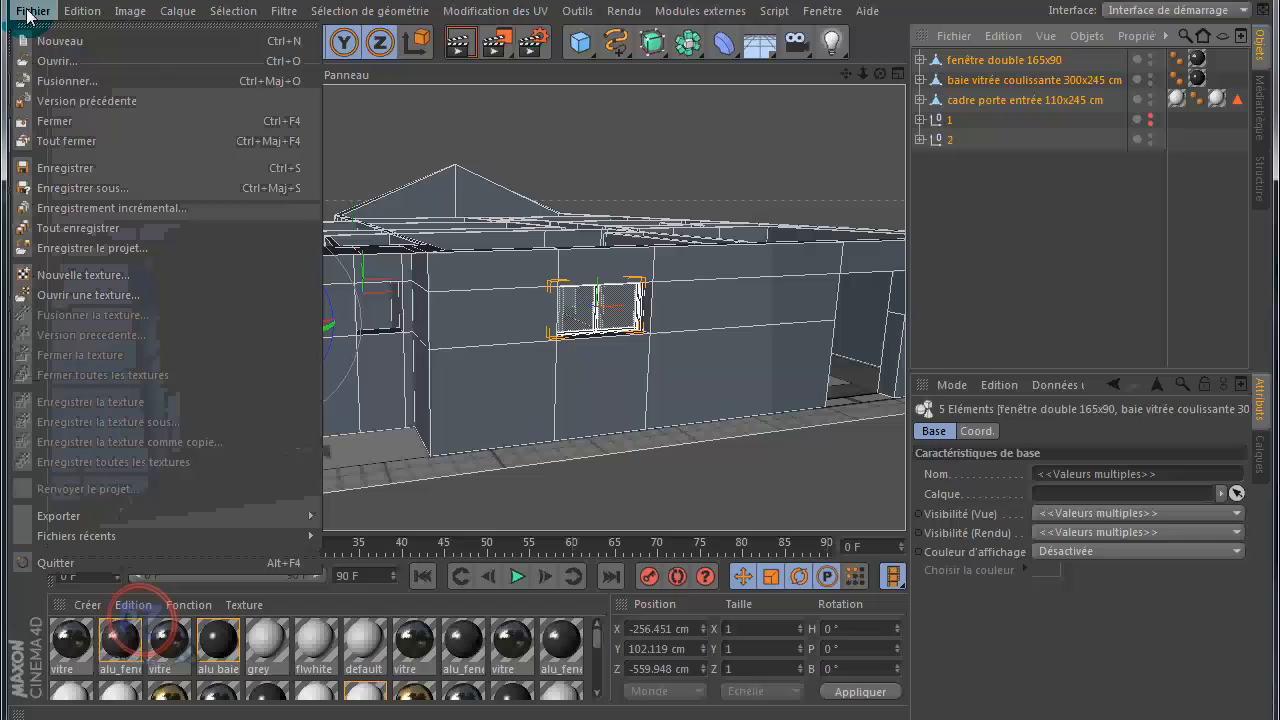
click(60, 80)
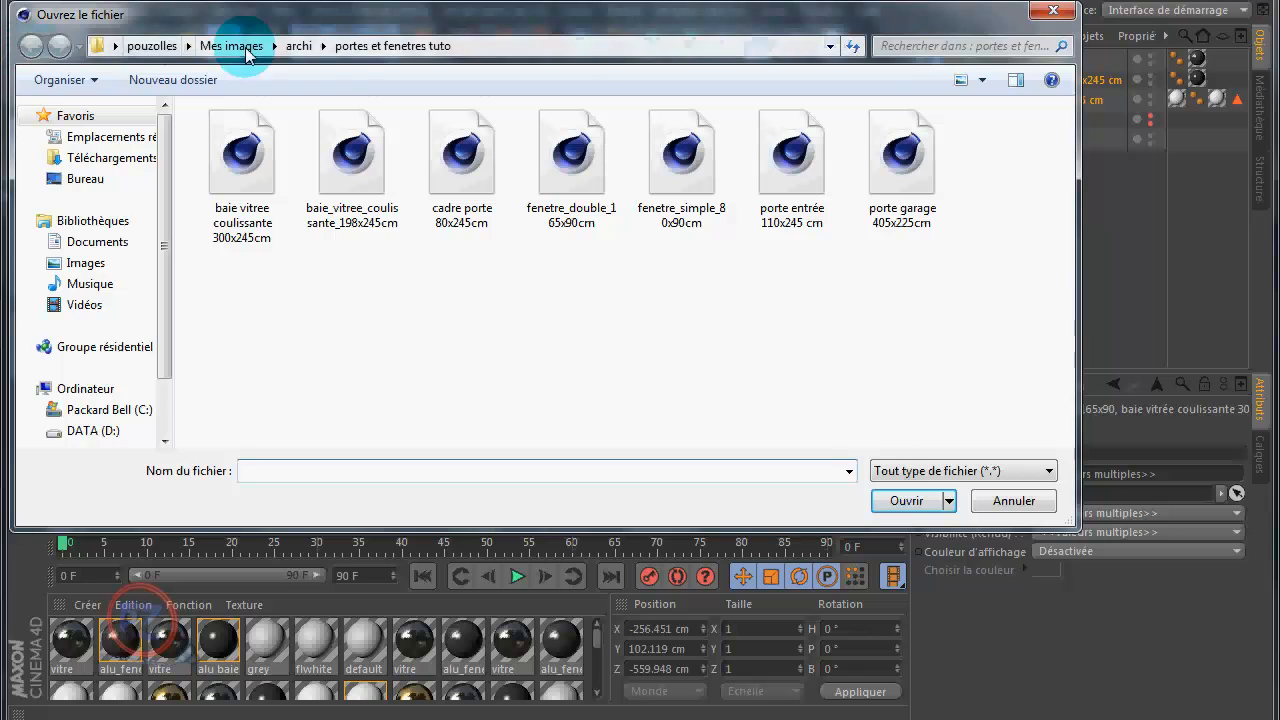
click(301, 47)
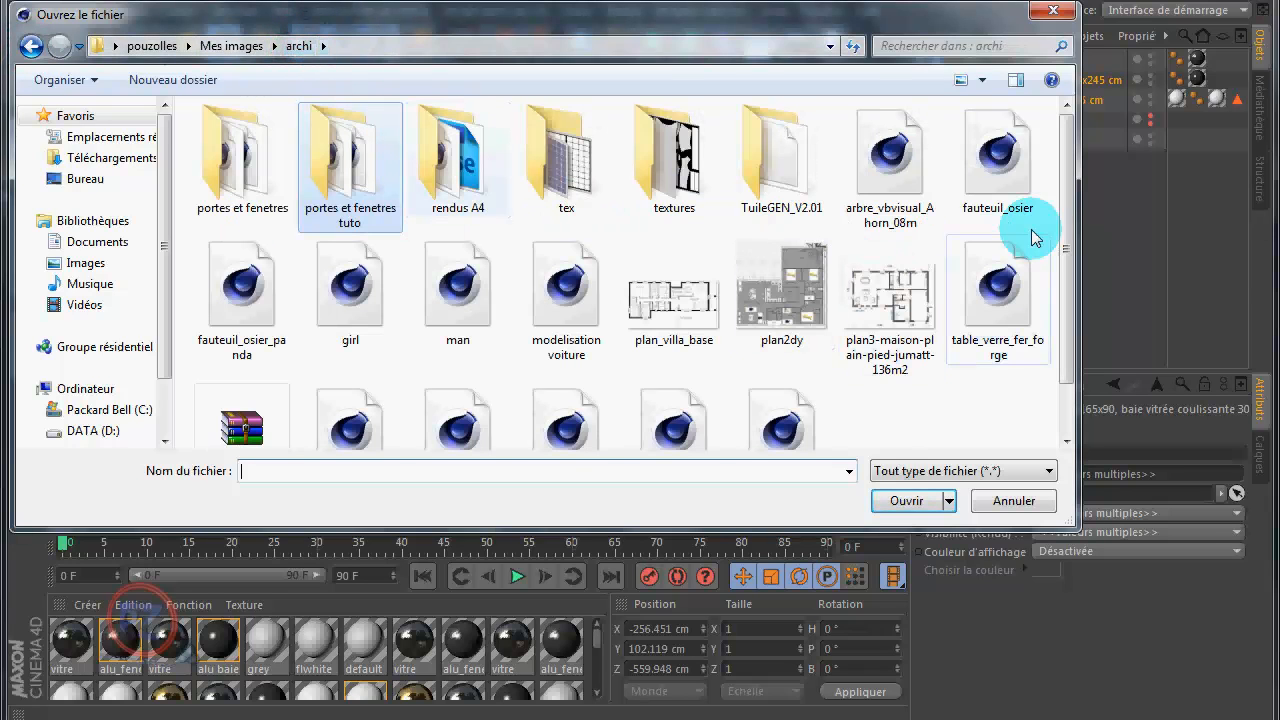
drag(1070, 258, 1071, 309)
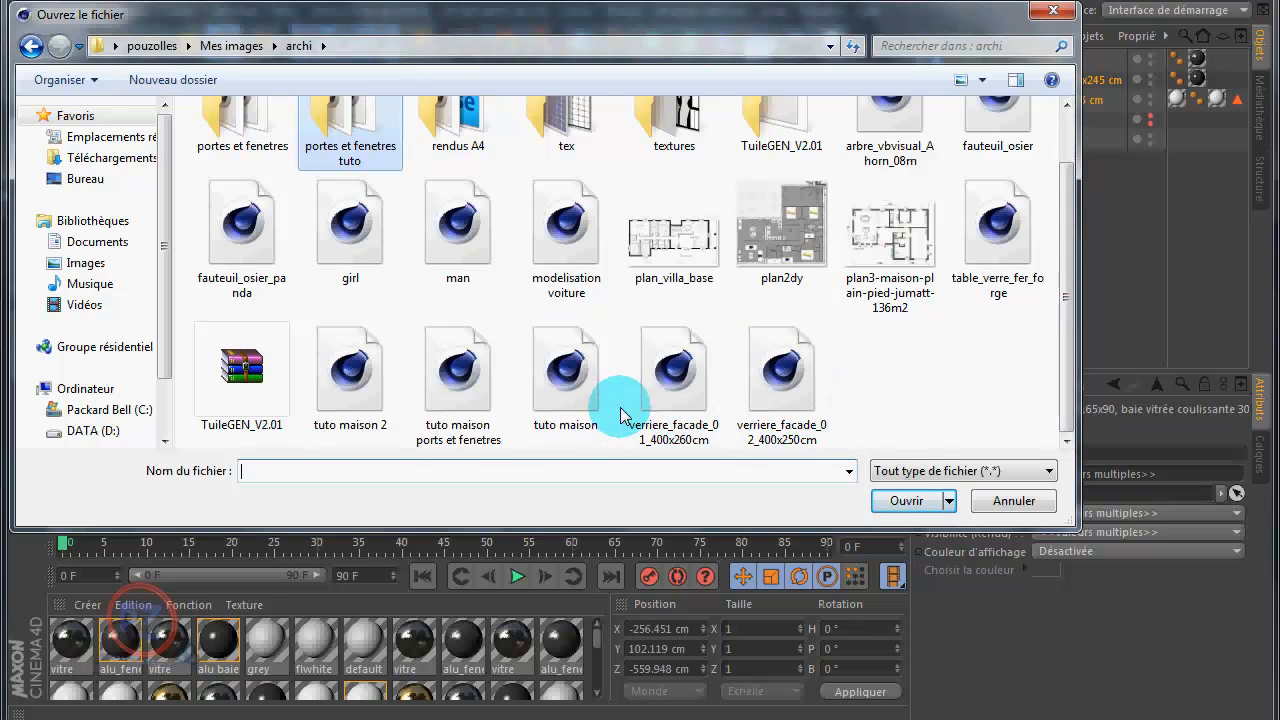
double_click(455, 383)
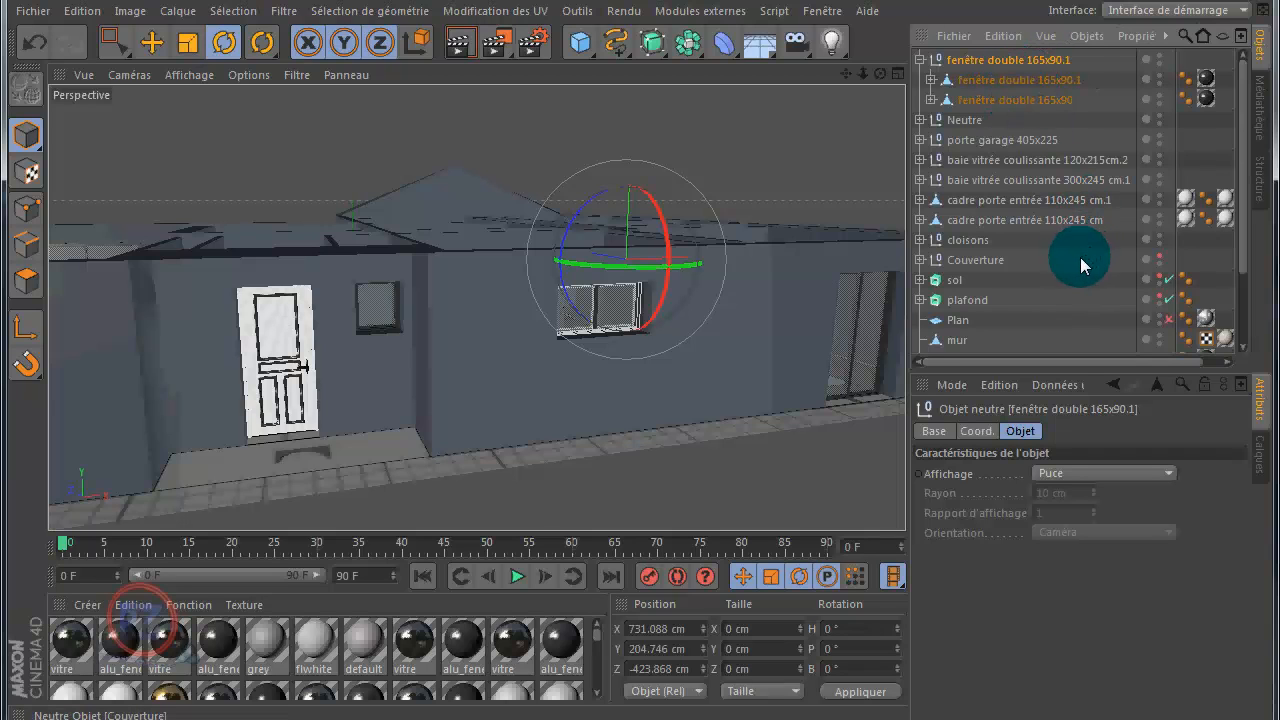
- Render the merged house's front façade, and render the tiled terrace corner with its glazed bays
scroll(1078, 266, down, 3)
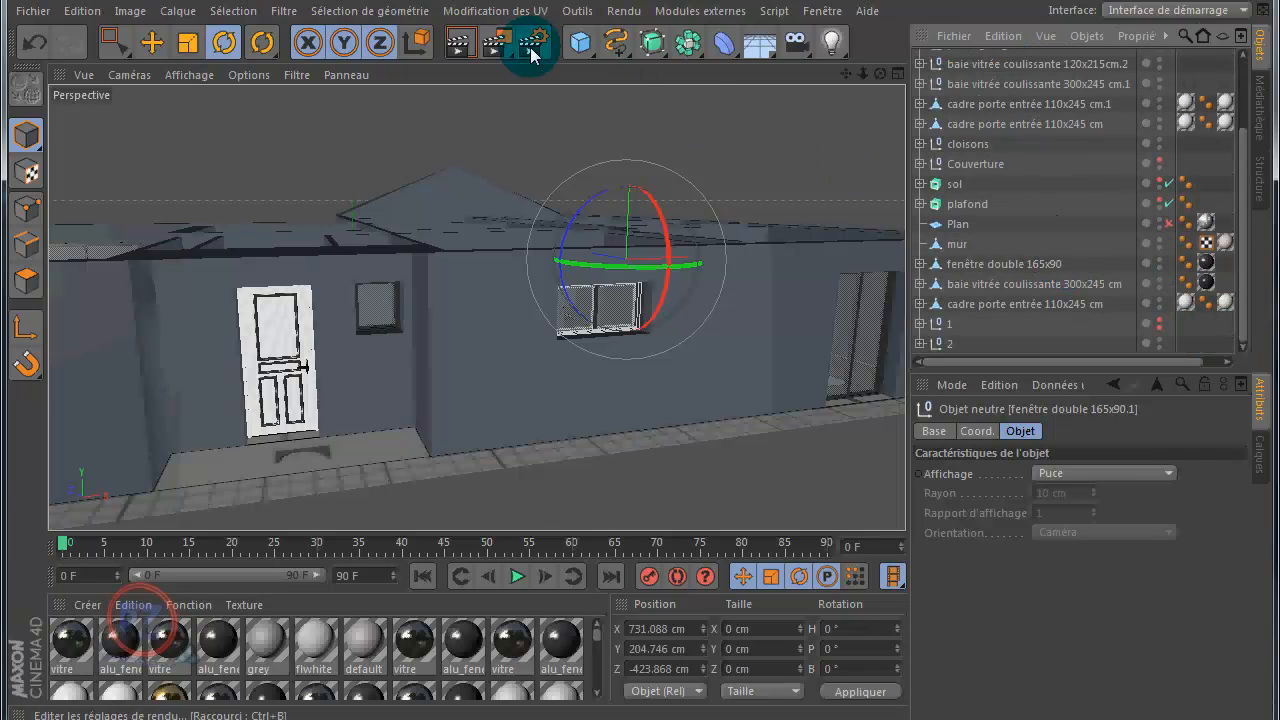
click(457, 47)
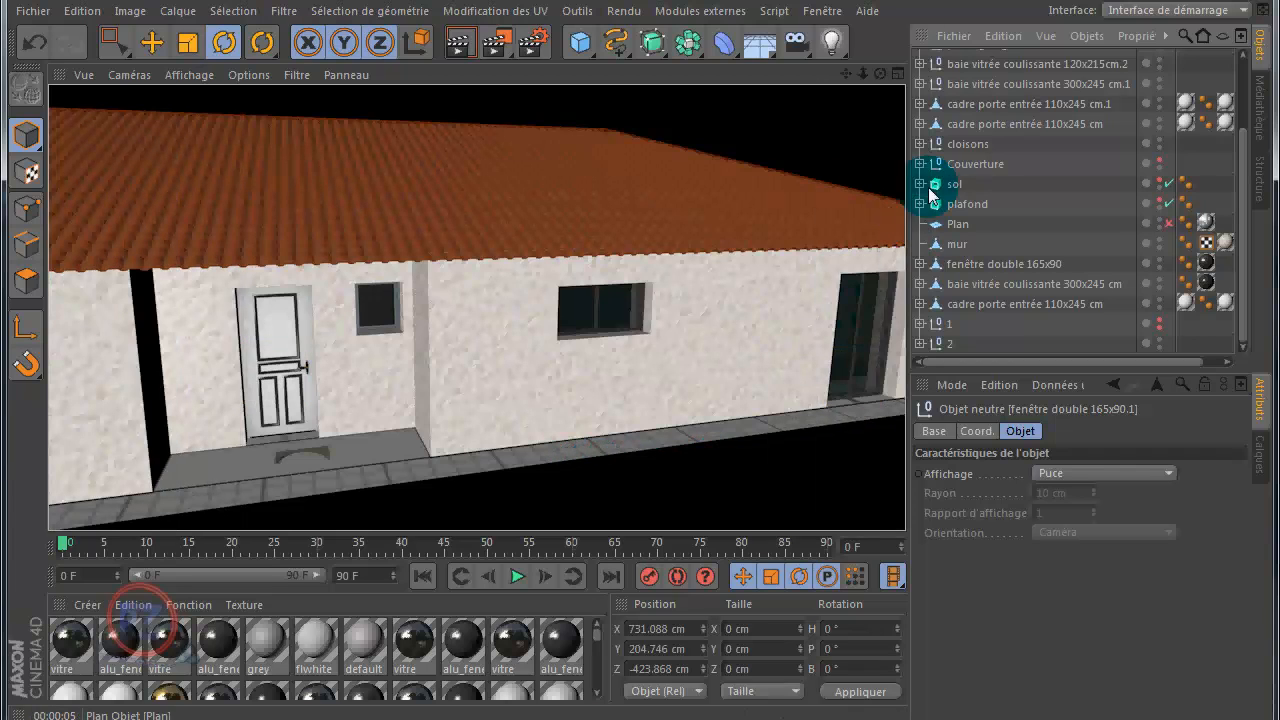
scroll(759, 206, down, 2)
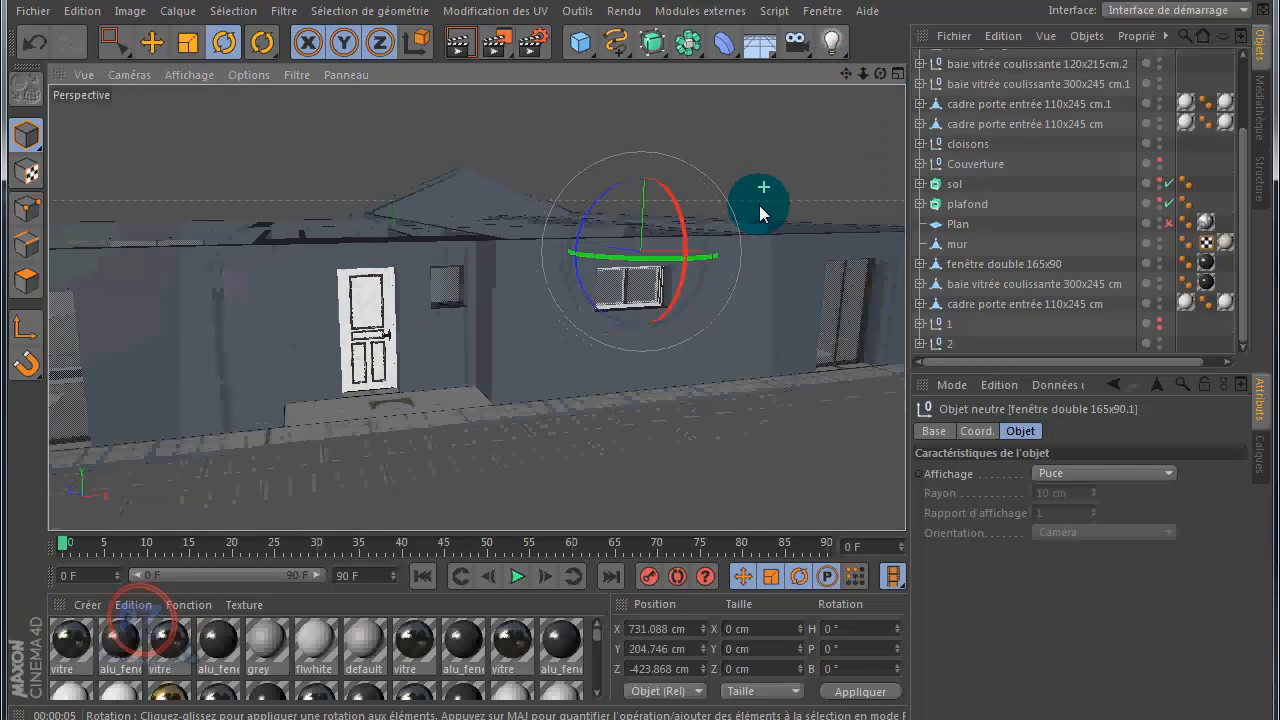
scroll(759, 206, down, 3)
scroll(759, 208, down, 2)
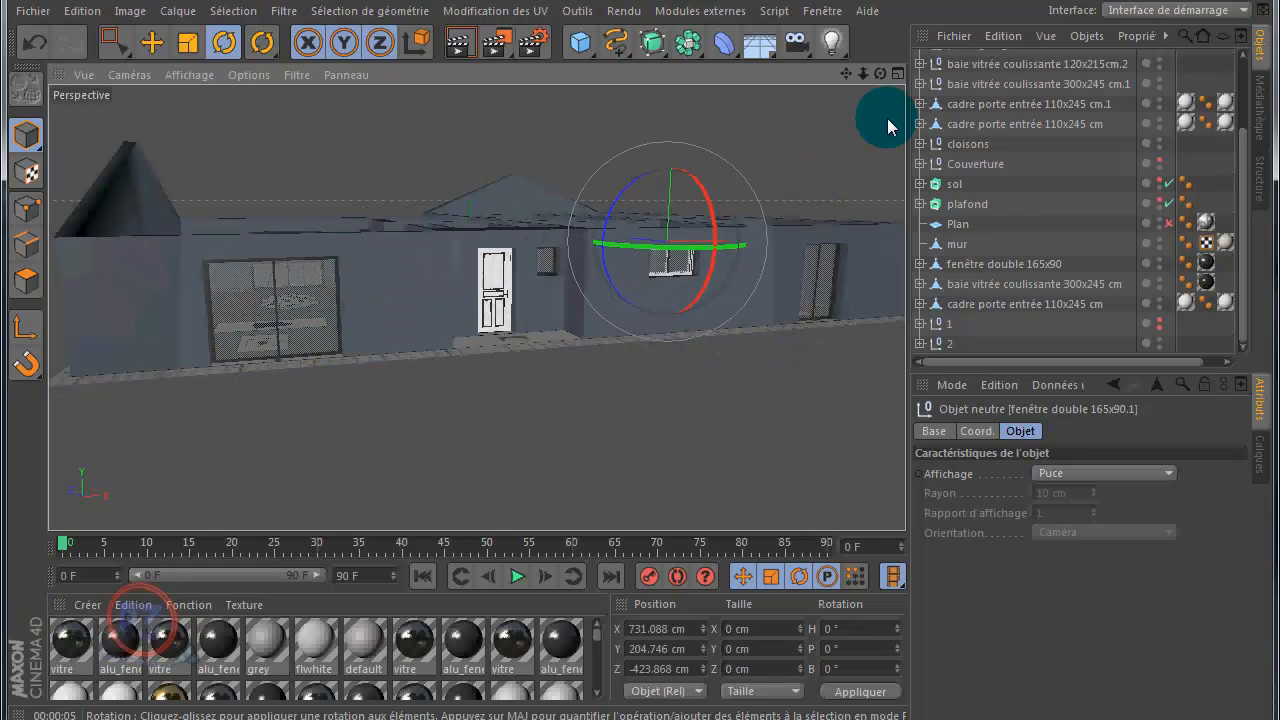
alt+drag(650, 400, 882, 78)
alt+drag(639, 383, 640, 381)
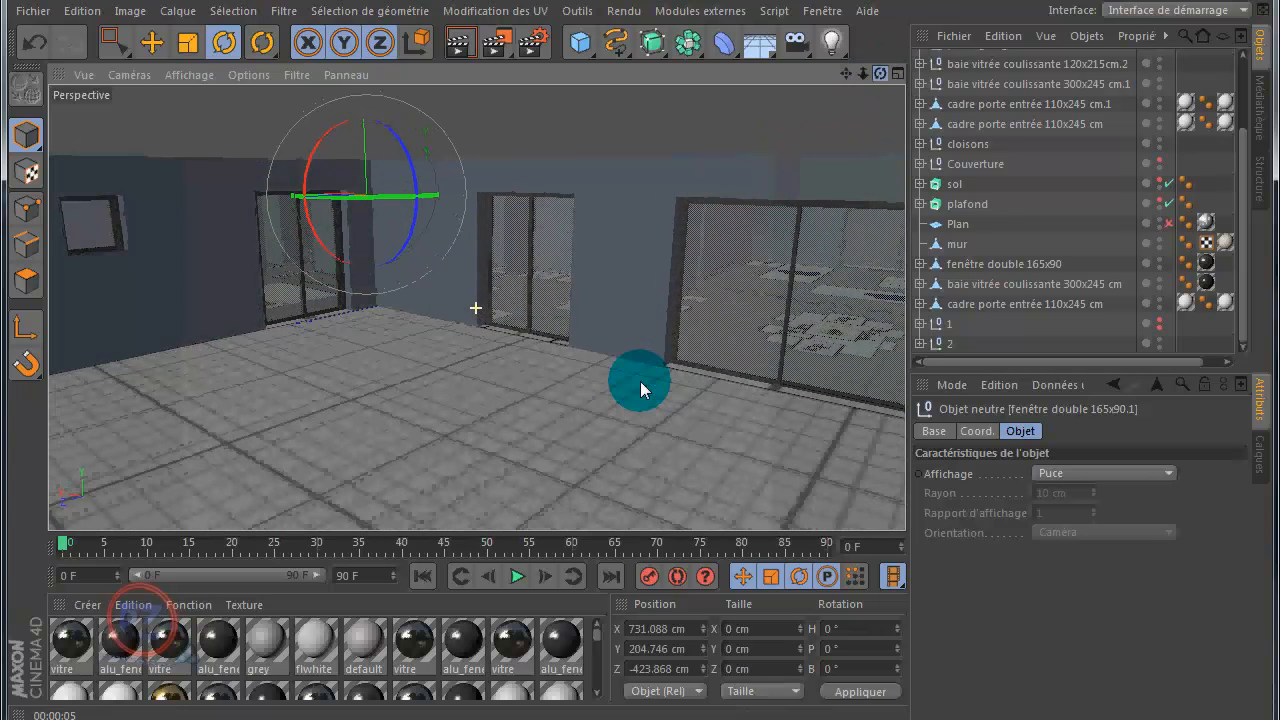
click(455, 47)
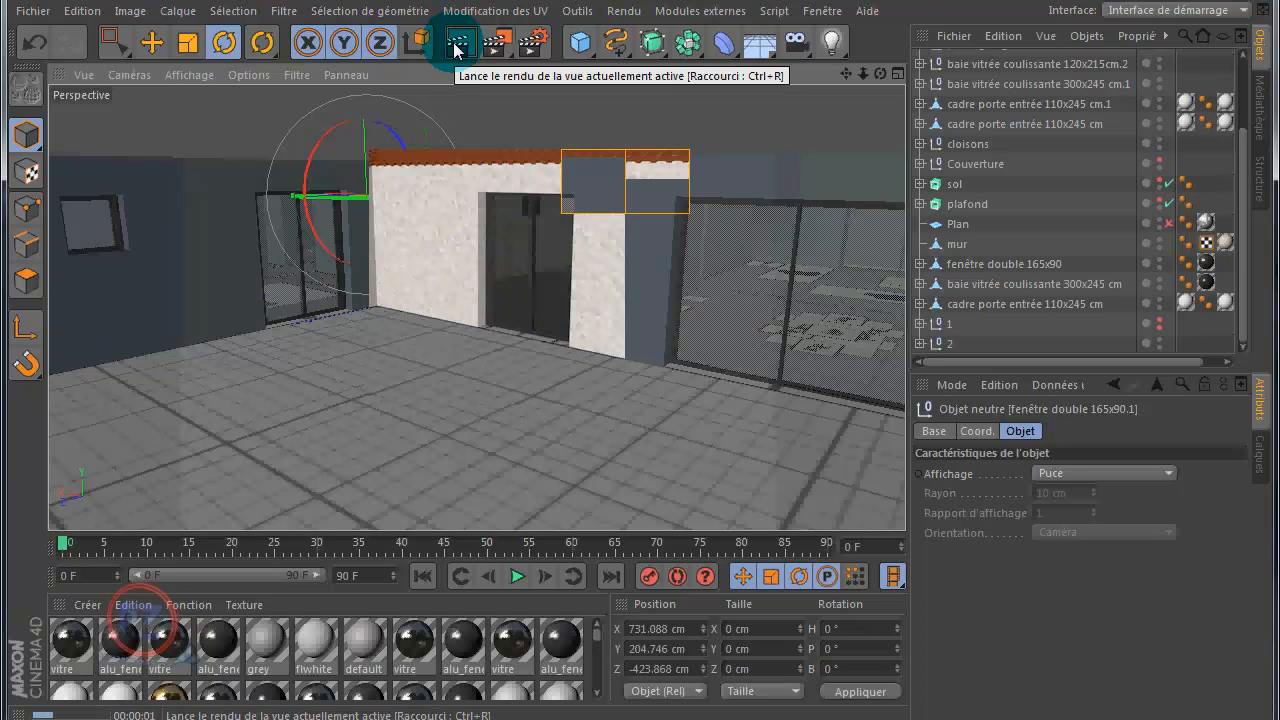
click(293, 189)
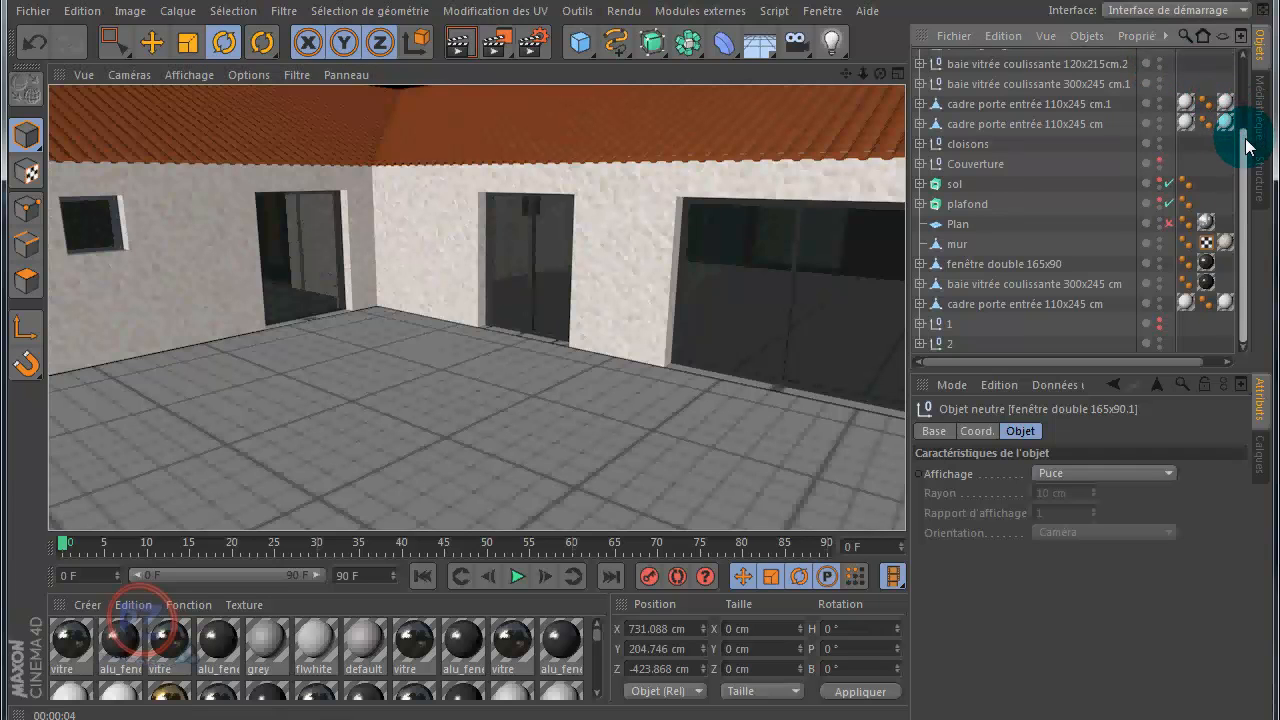
drag(1249, 129, 1245, 62)
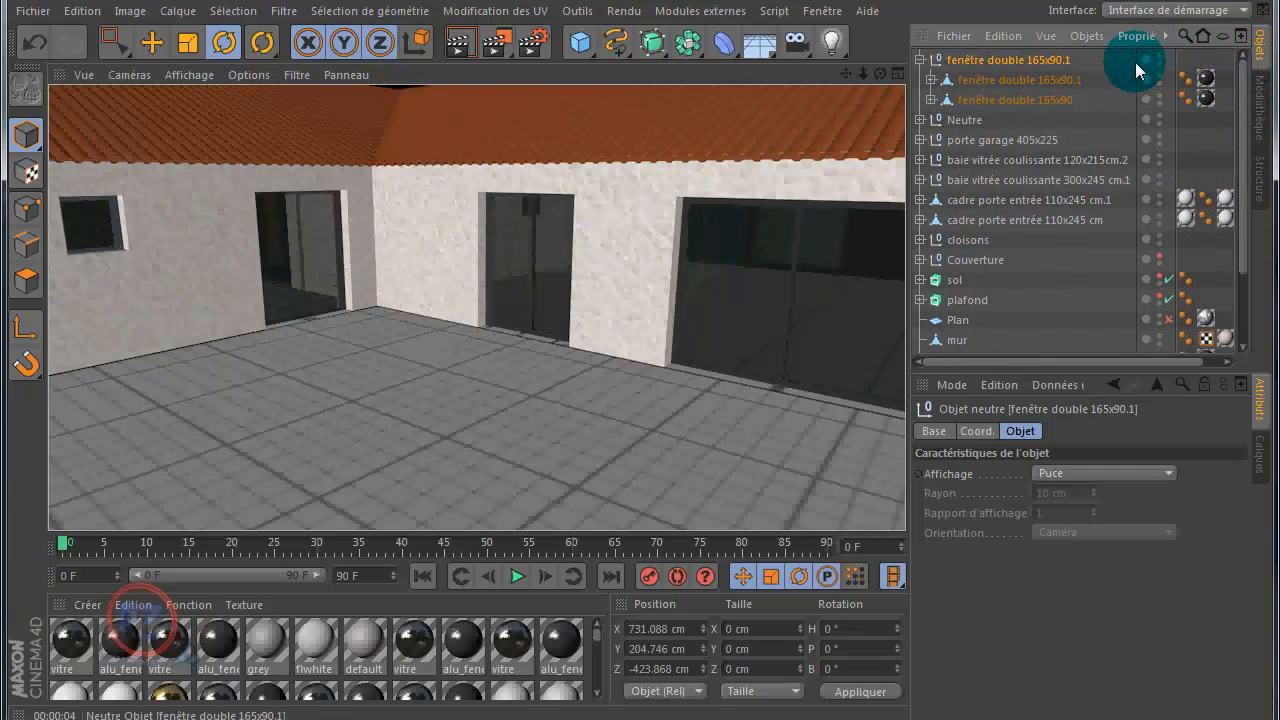
- Add a Cube primitive and move it onto the tiled terrace, to about X -584 cm and Z 832 cm
click(752, 213)
alt+drag(748, 224, 651, 177)
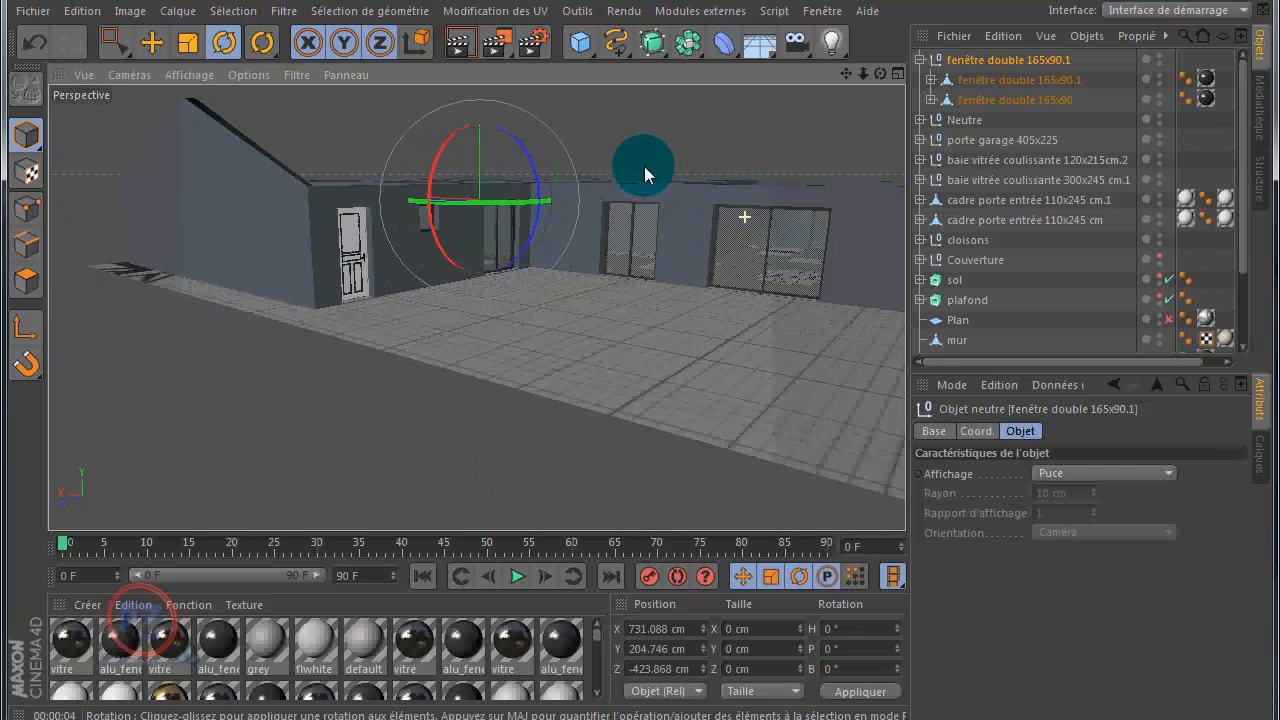
click(580, 42)
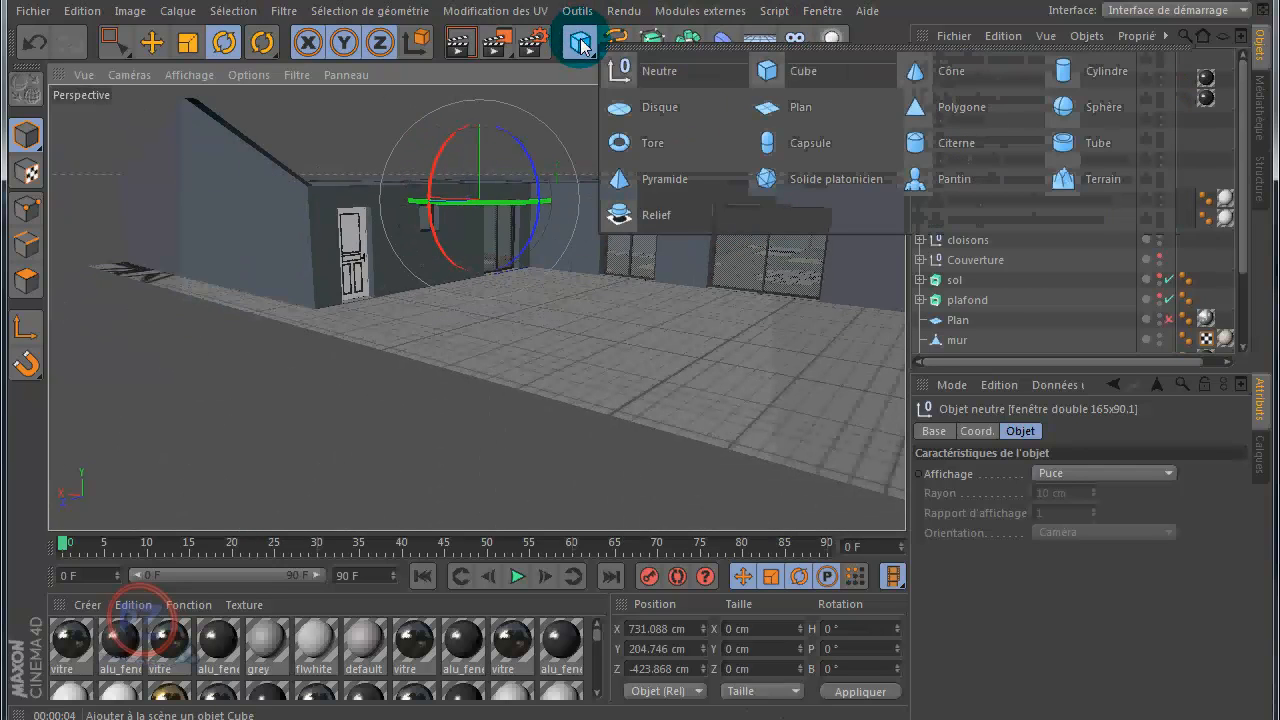
click(785, 70)
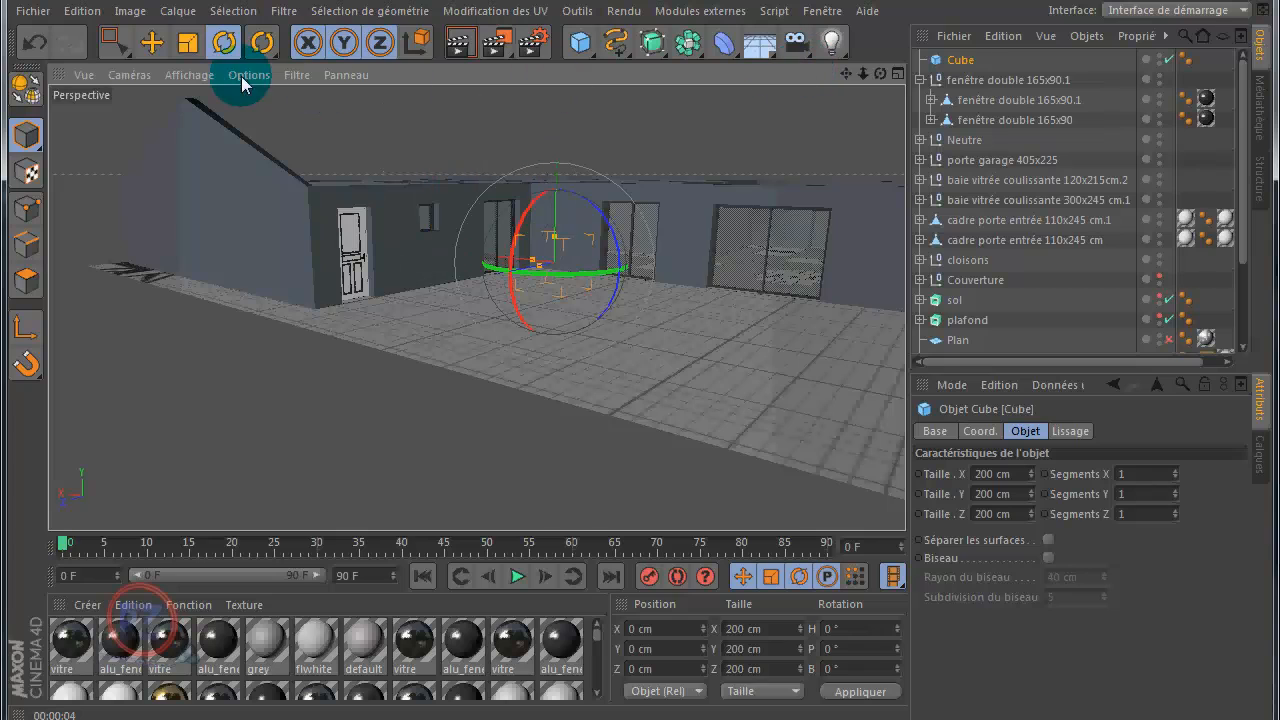
click(187, 42)
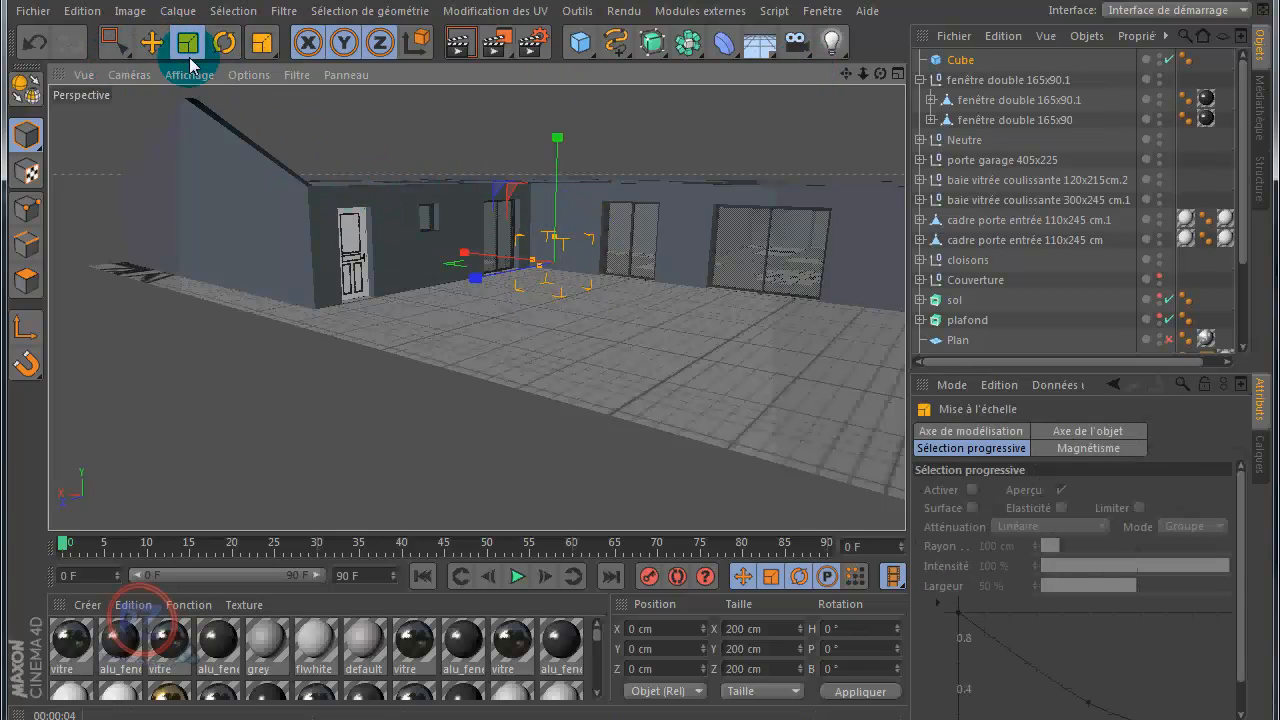
click(152, 42)
drag(477, 282, 553, 337)
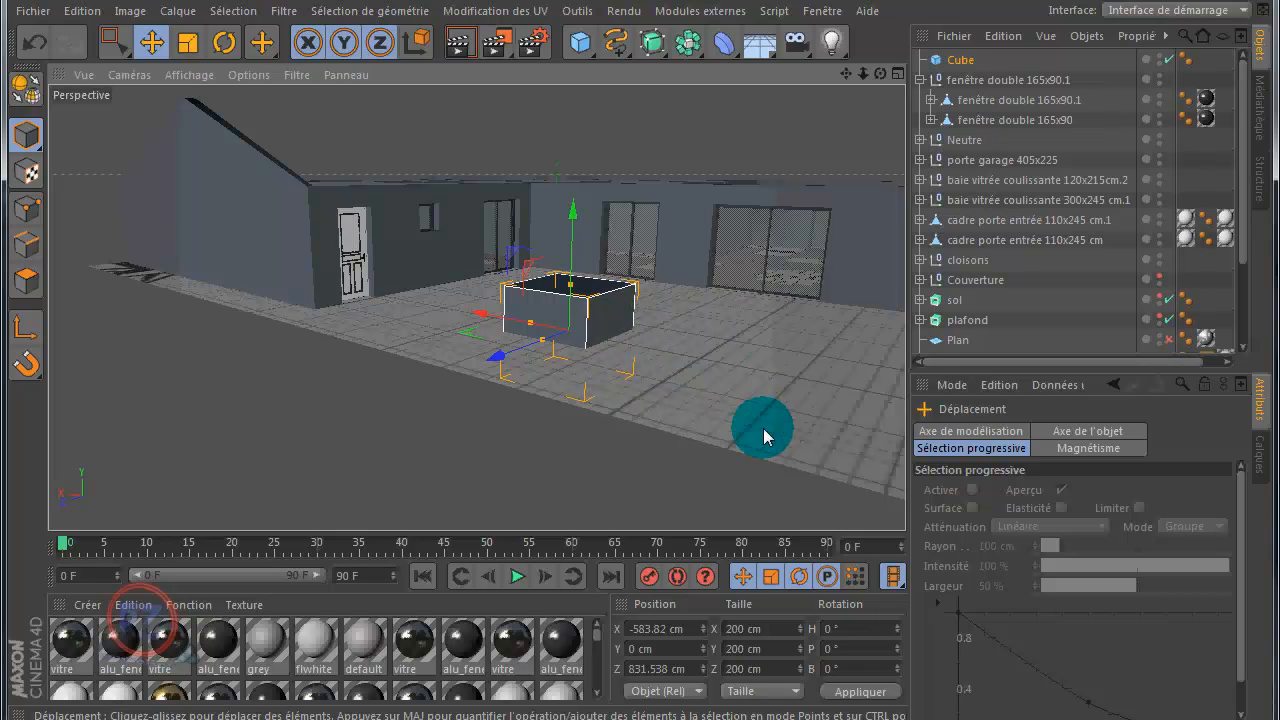
- Set the cube's Y position to 100 cm, and reset it to 0 cm
double_click(632, 649)
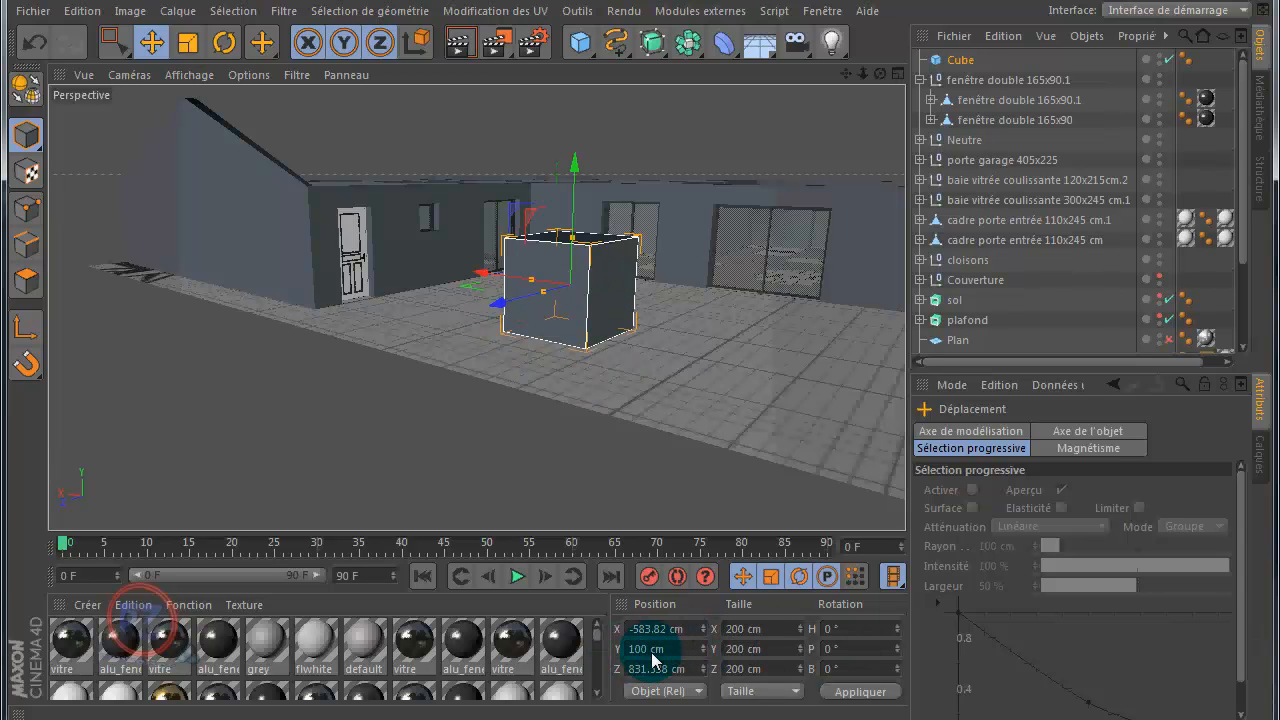
drag(650, 652, 619, 653)
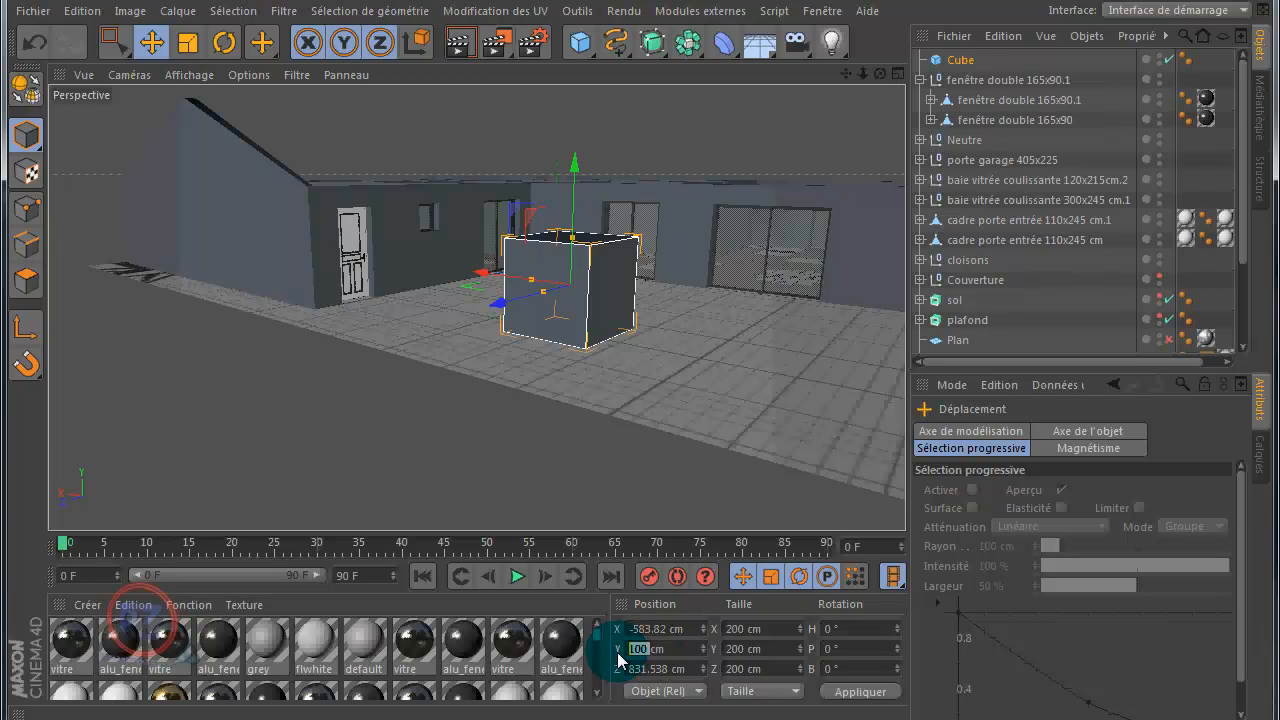
text(0)
key(Return)
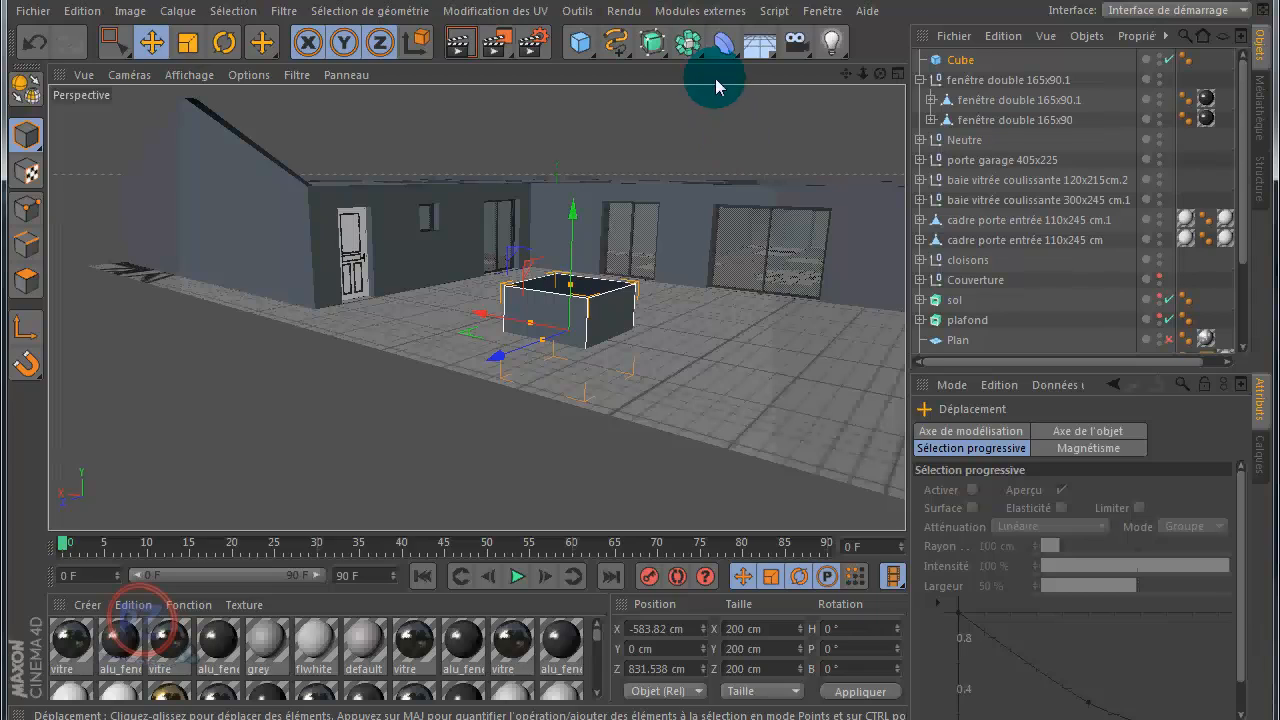
- Rest the cube's base on the ground with the Drop To Floor plugin
click(695, 12)
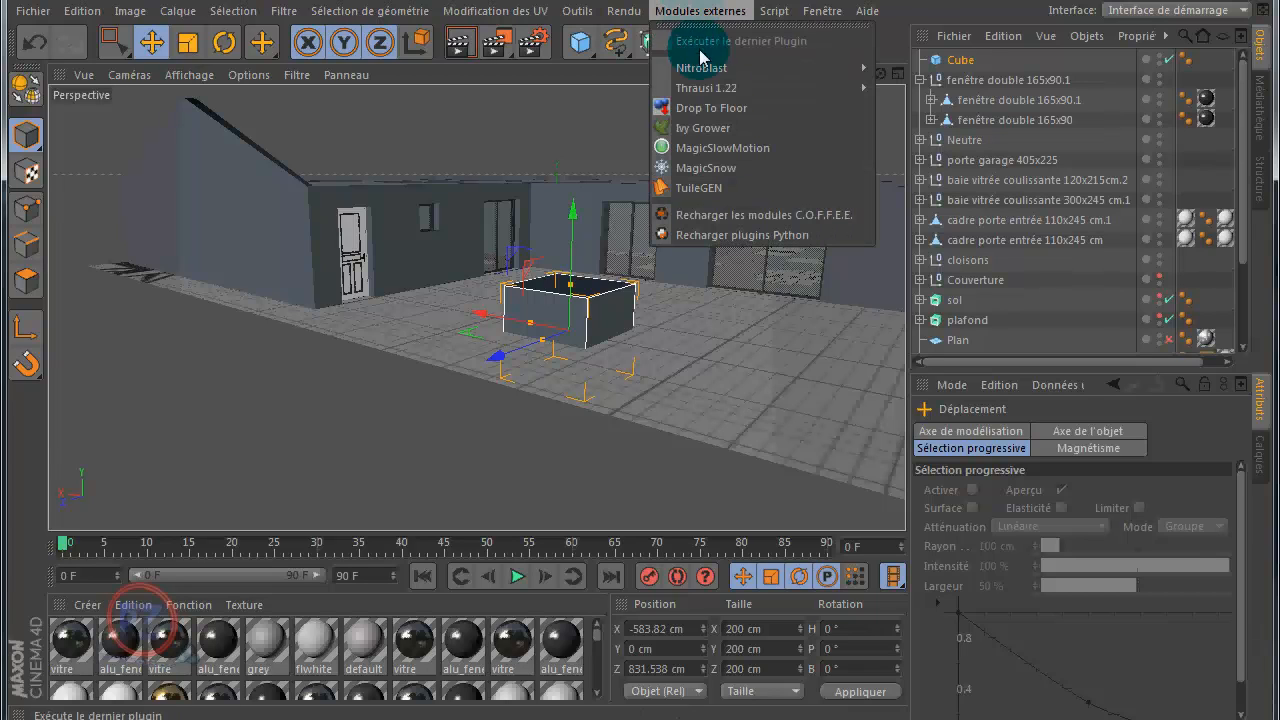
click(737, 114)
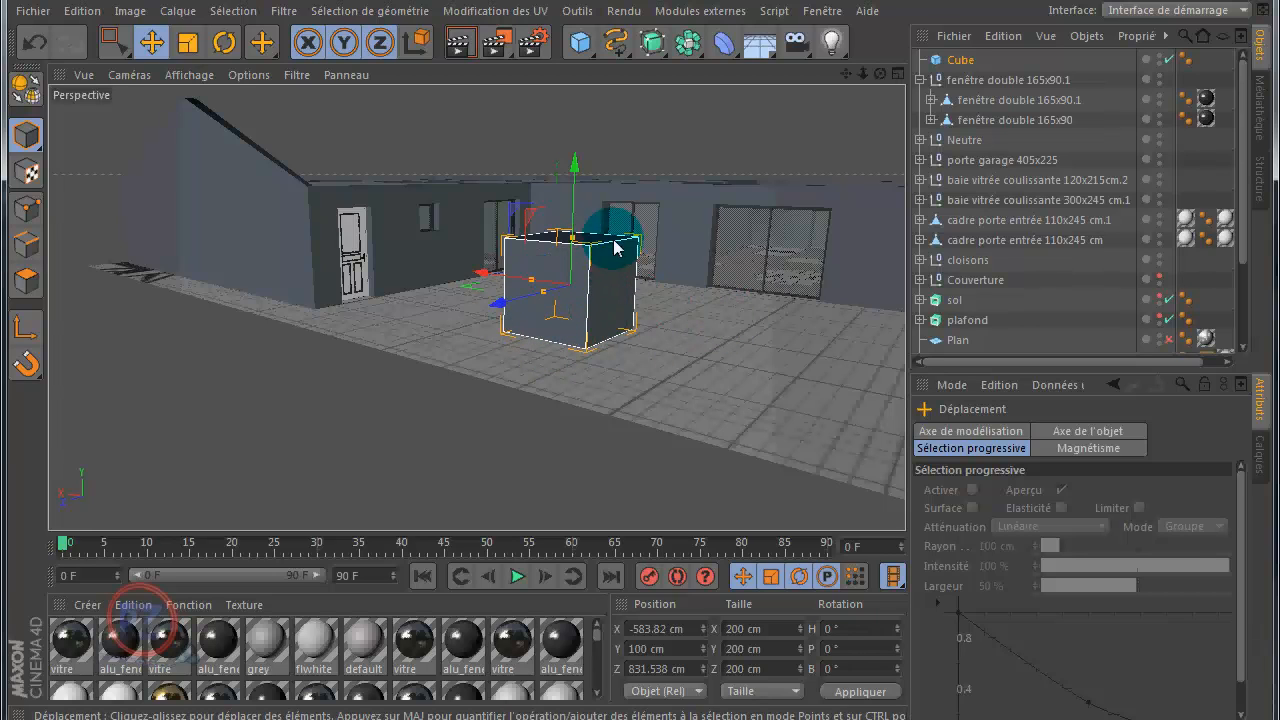
click(697, 12)
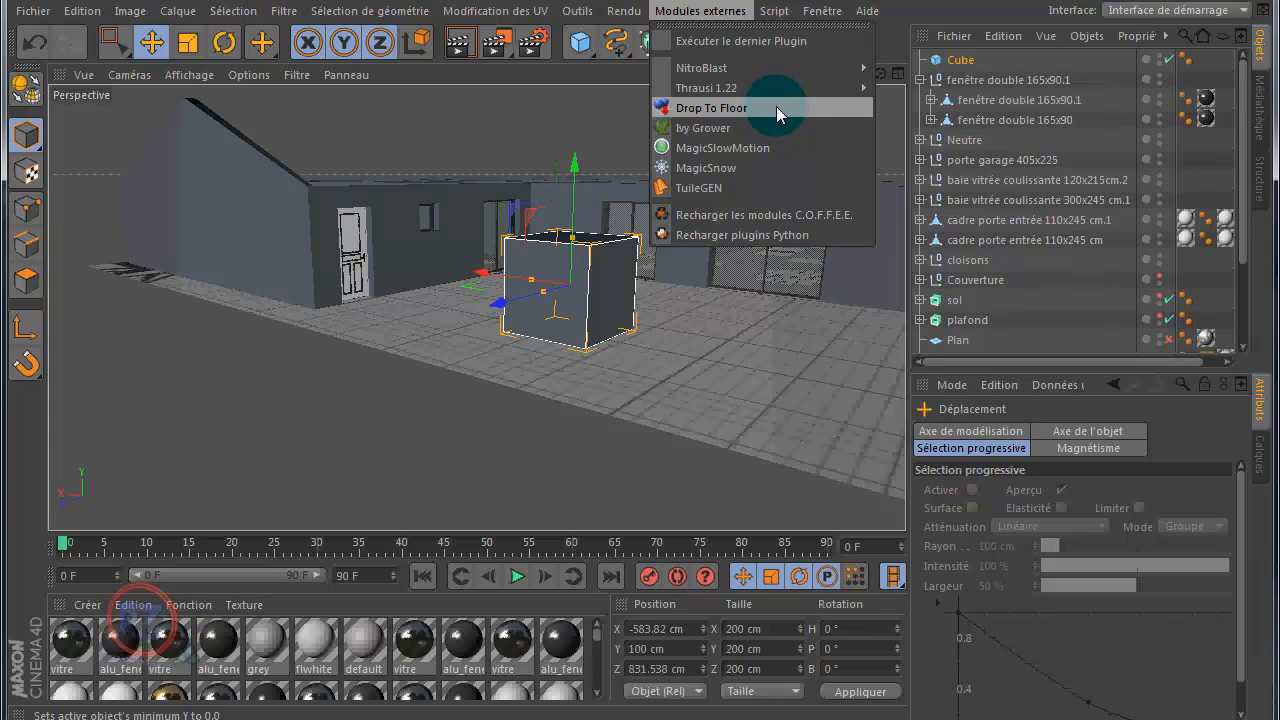
click(557, 461)
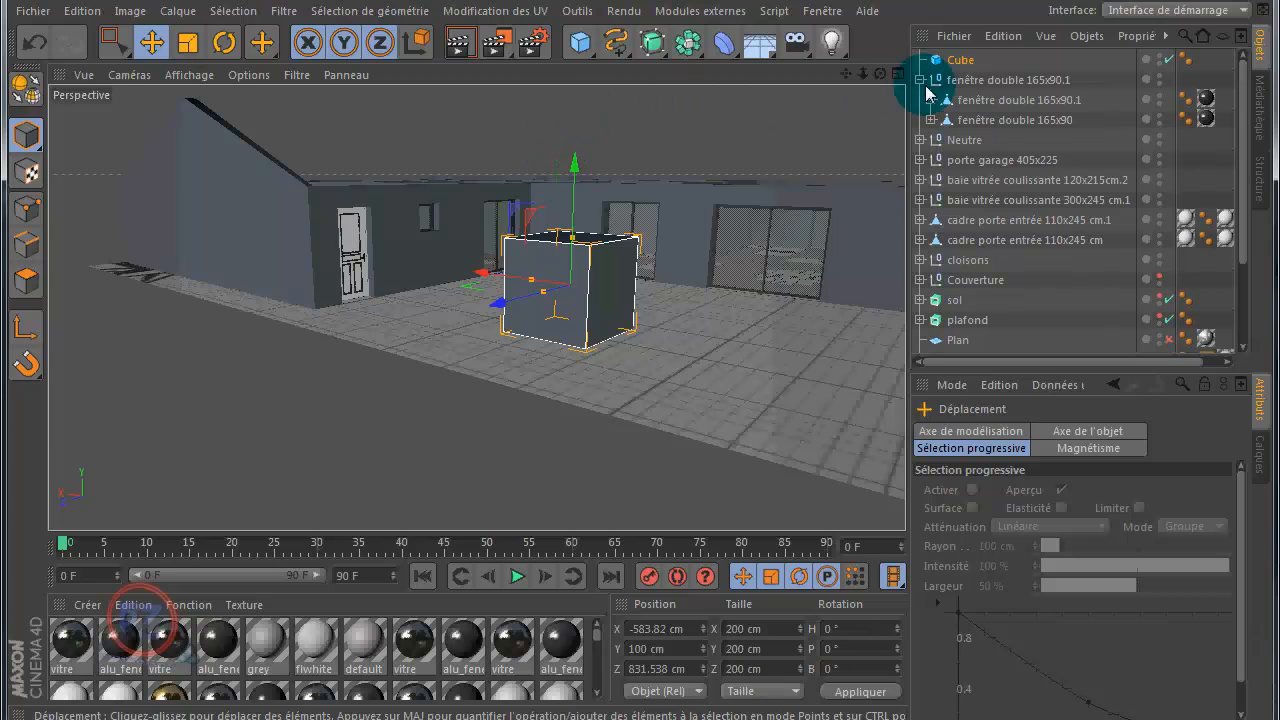
- Delete the cube and collapse the fenêtre double 165x90.1 group
click(966, 62)
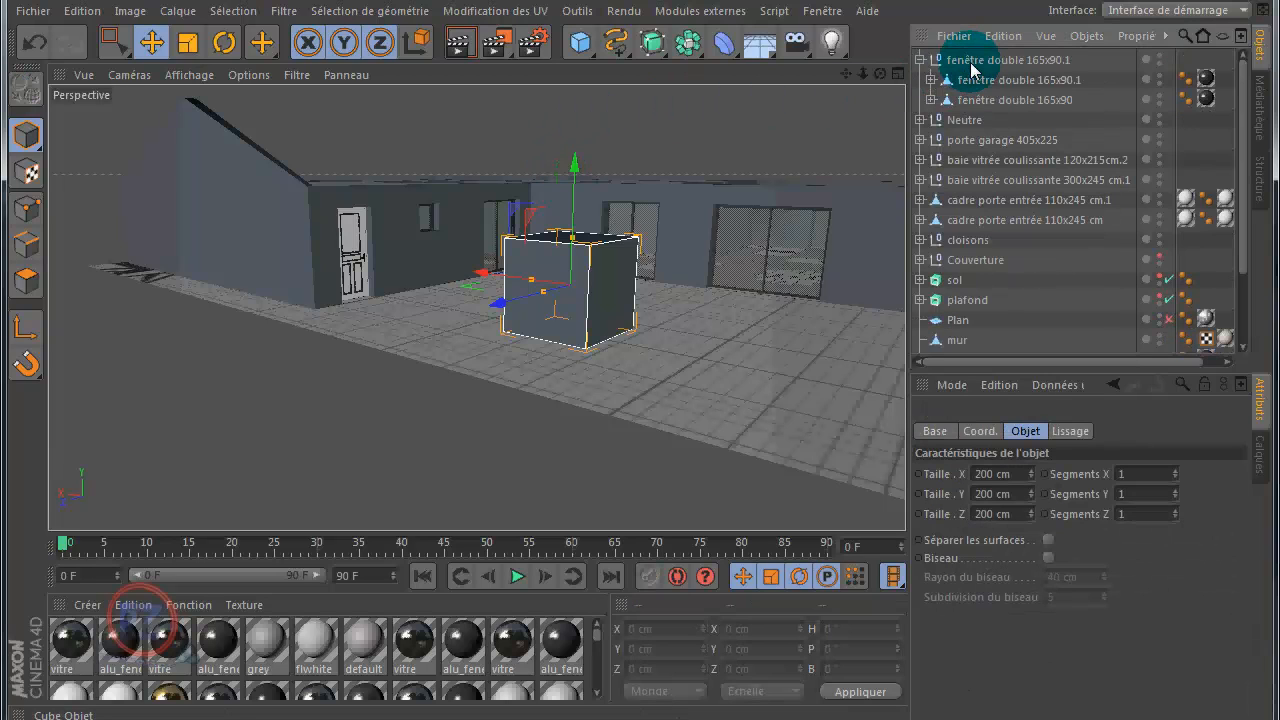
key(Delete)
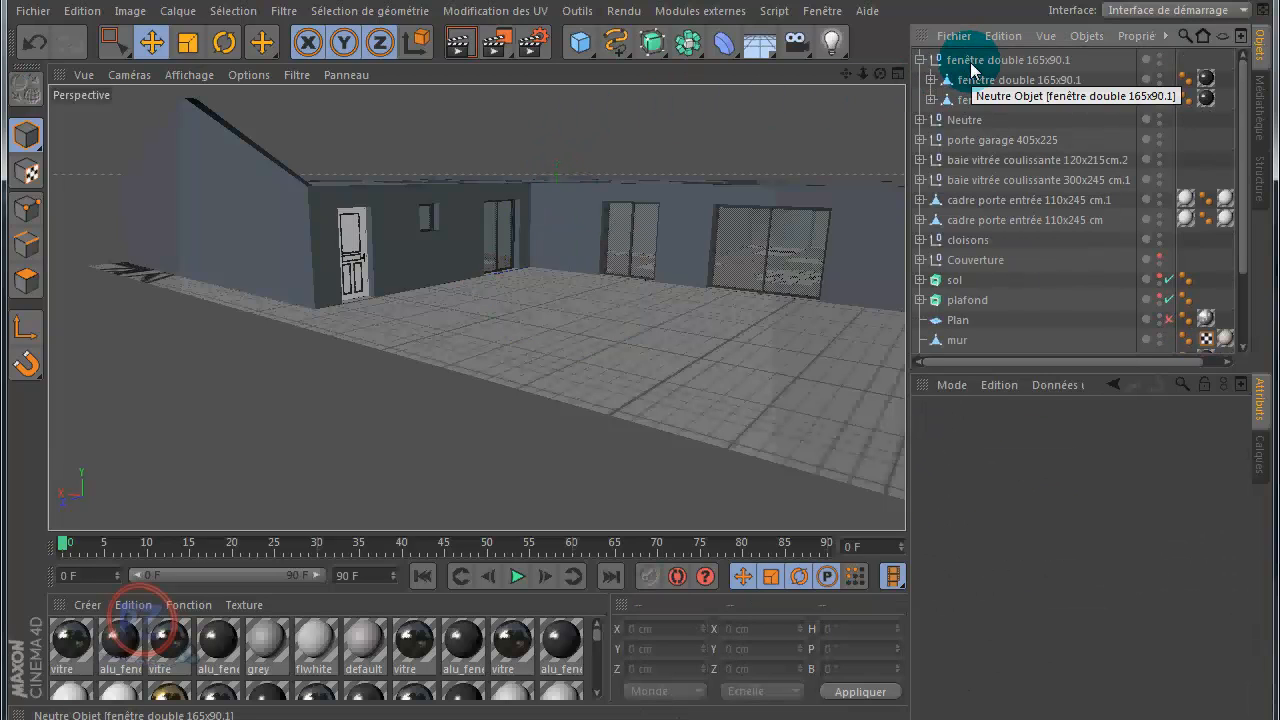
click(920, 59)
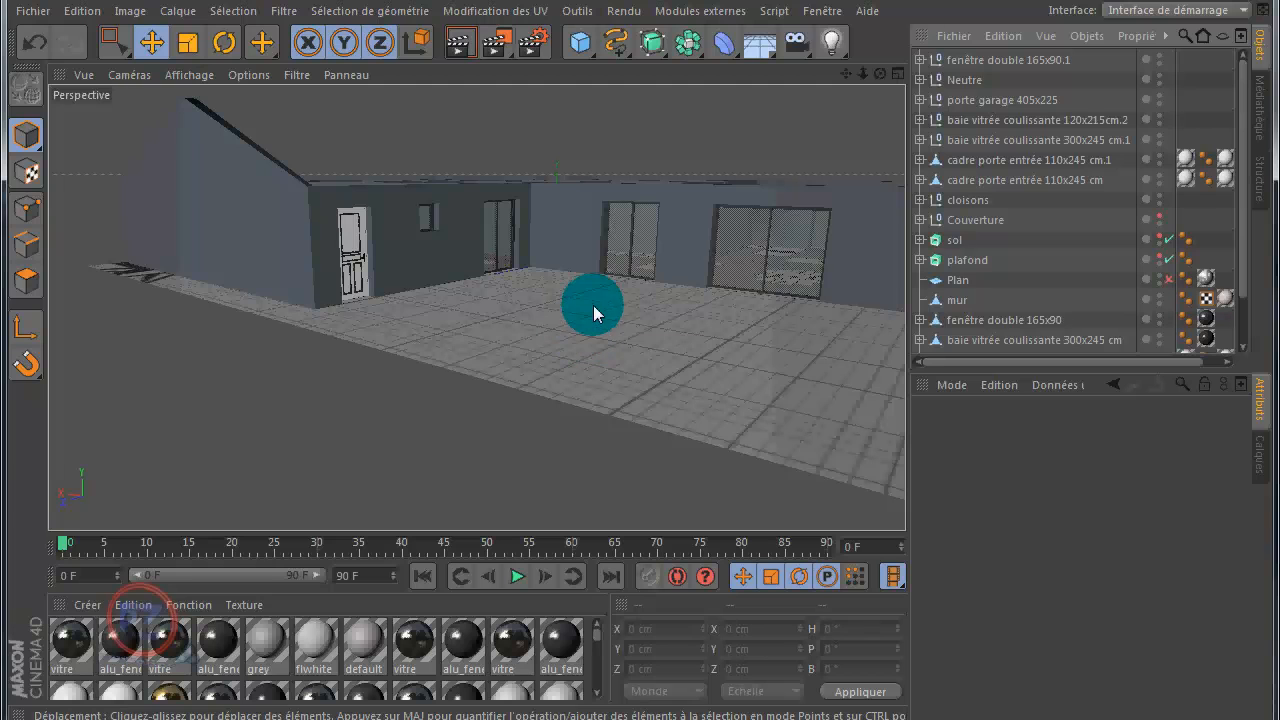
drag(880, 74, 640, 381)
drag(846, 74, 640, 381)
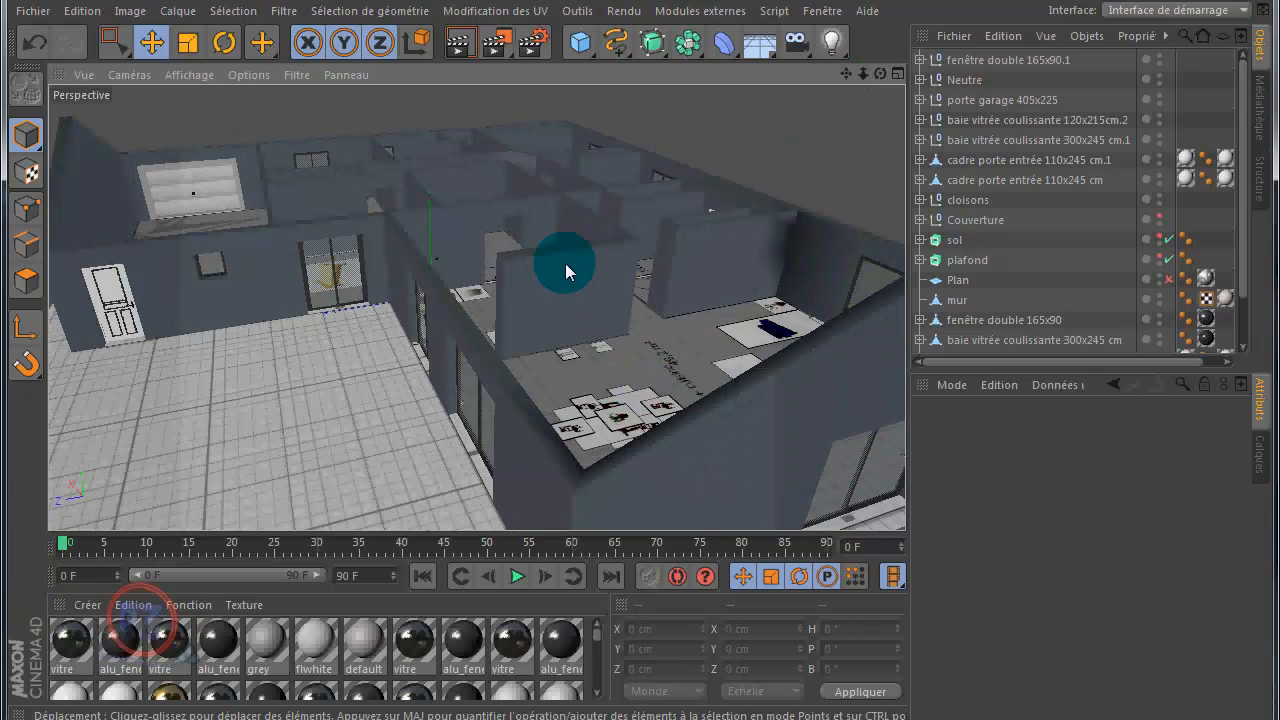